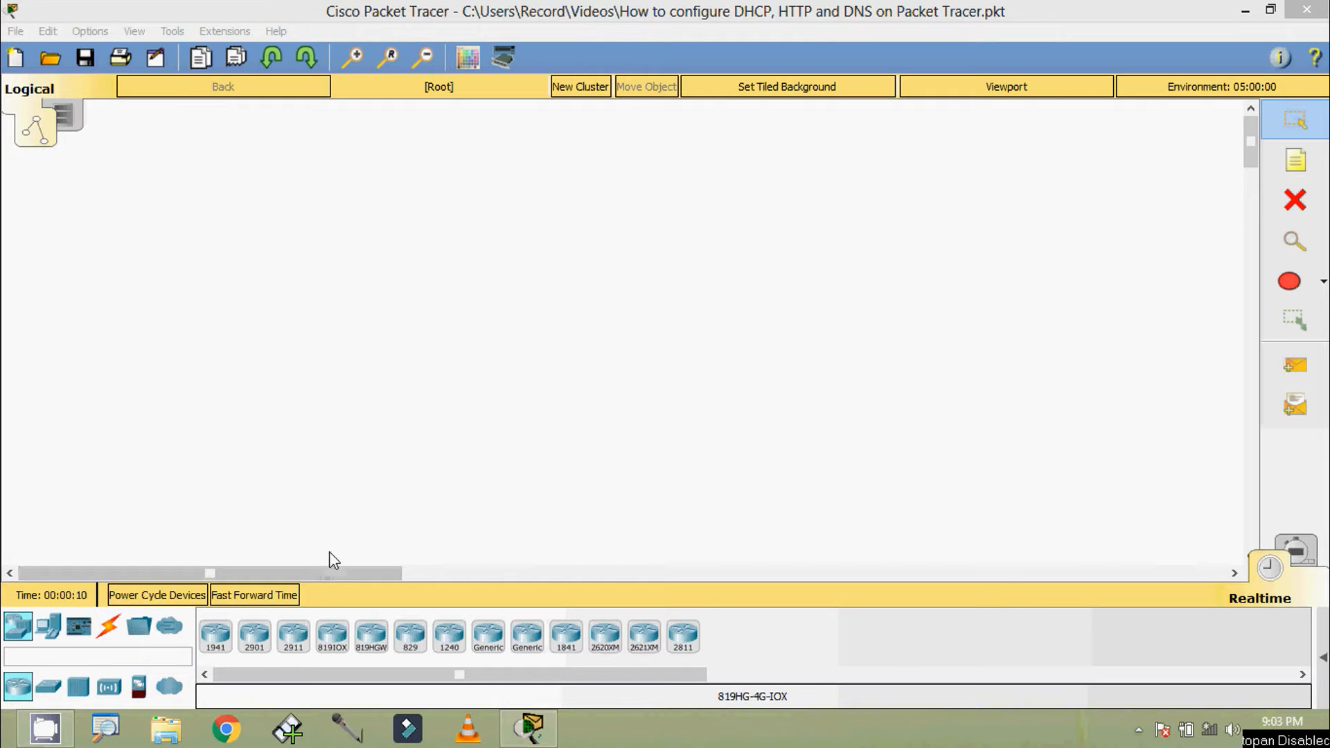
Place a 2911 router at the upper middle of the workspace and rename it R1
left_click(302, 649)
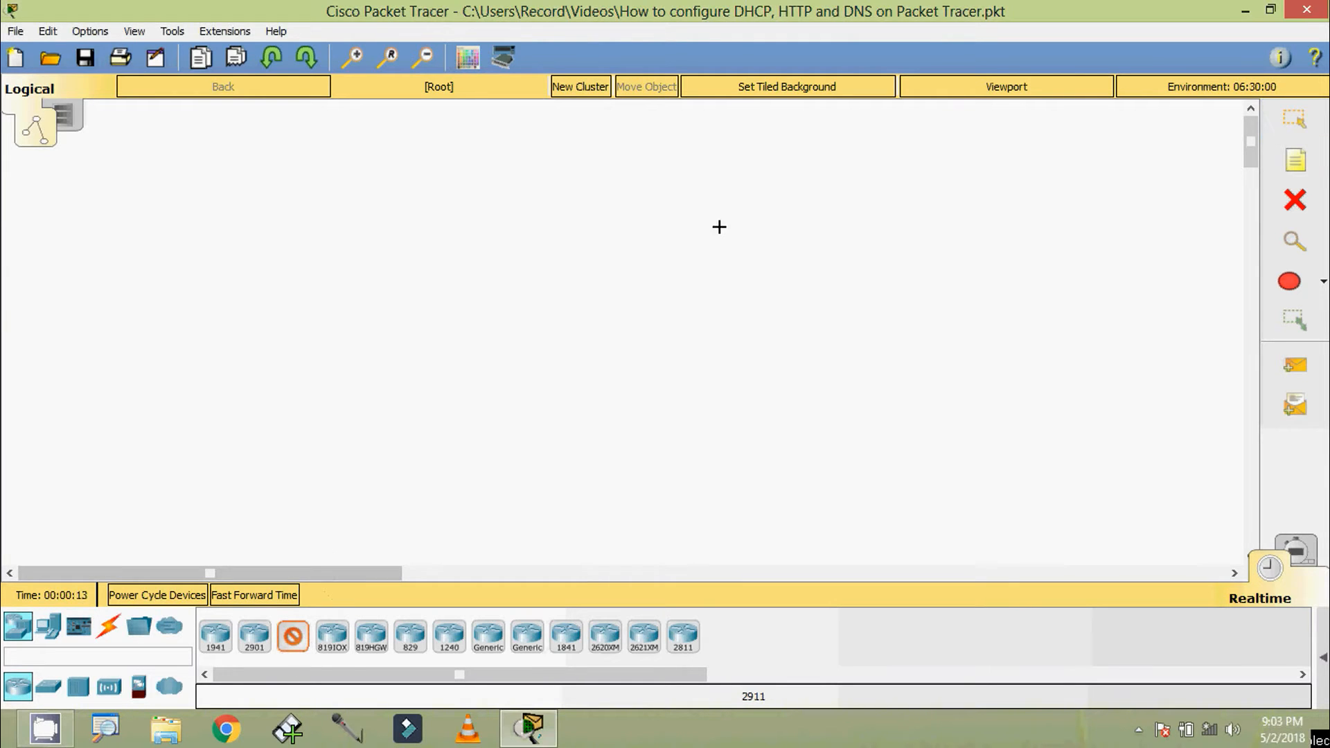
left_click(657, 142)
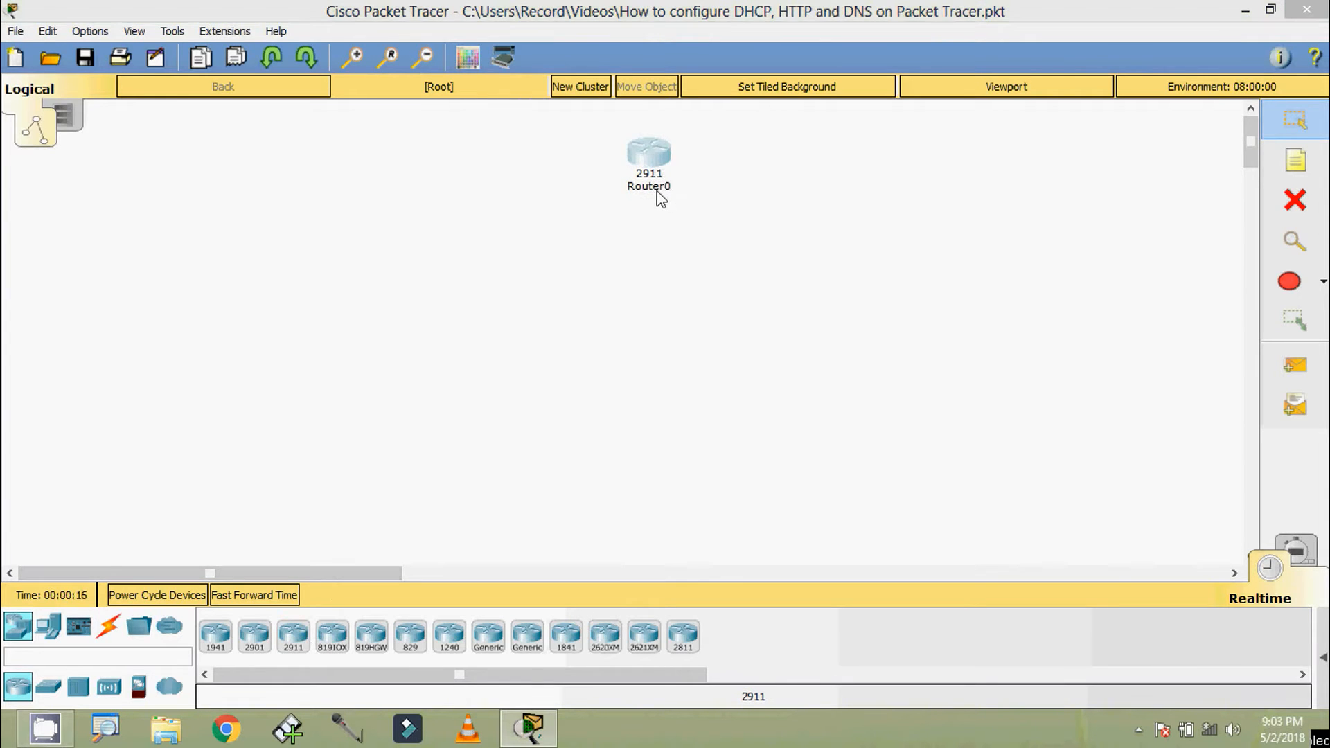
left_click(656, 190)
left_click_drag(677, 189, 638, 197)
type("1")
key("Return")
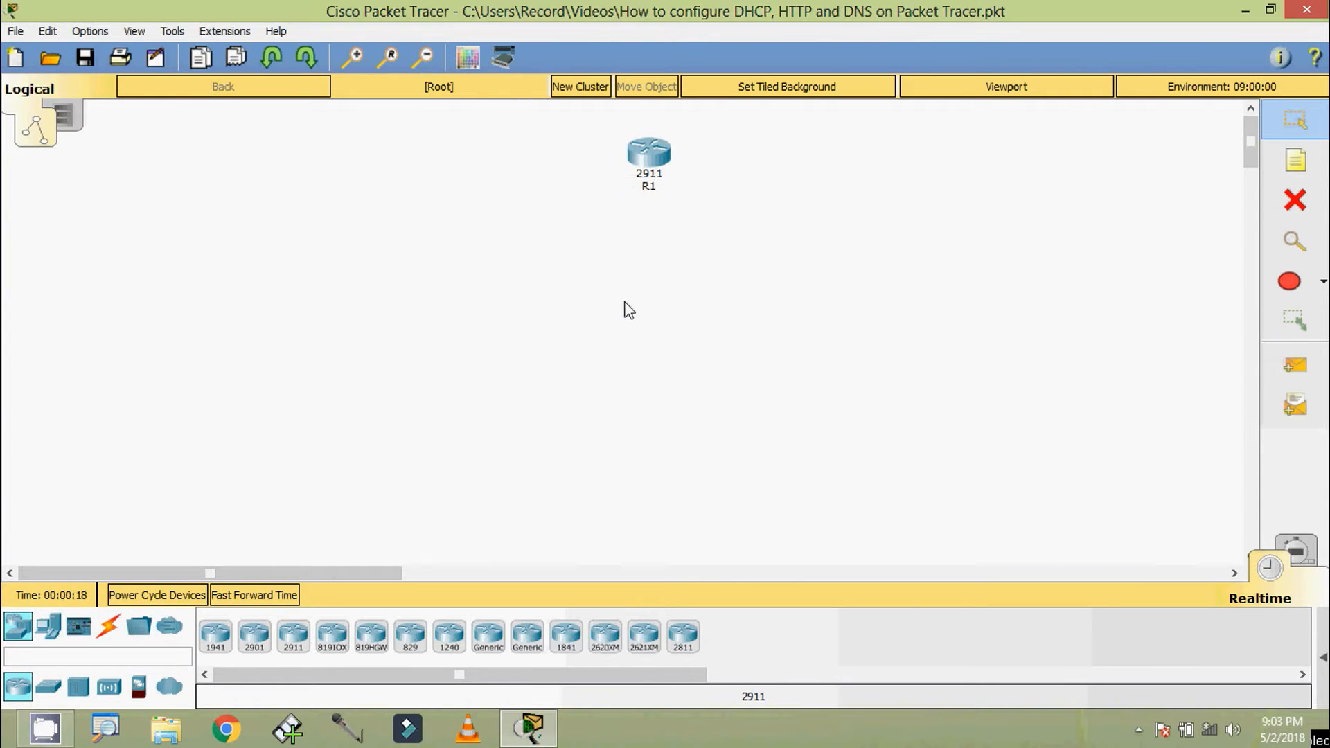
Place three 2960-24TT switches: one on each side of R1 and one below it
left_click(47, 686)
left_click(215, 649)
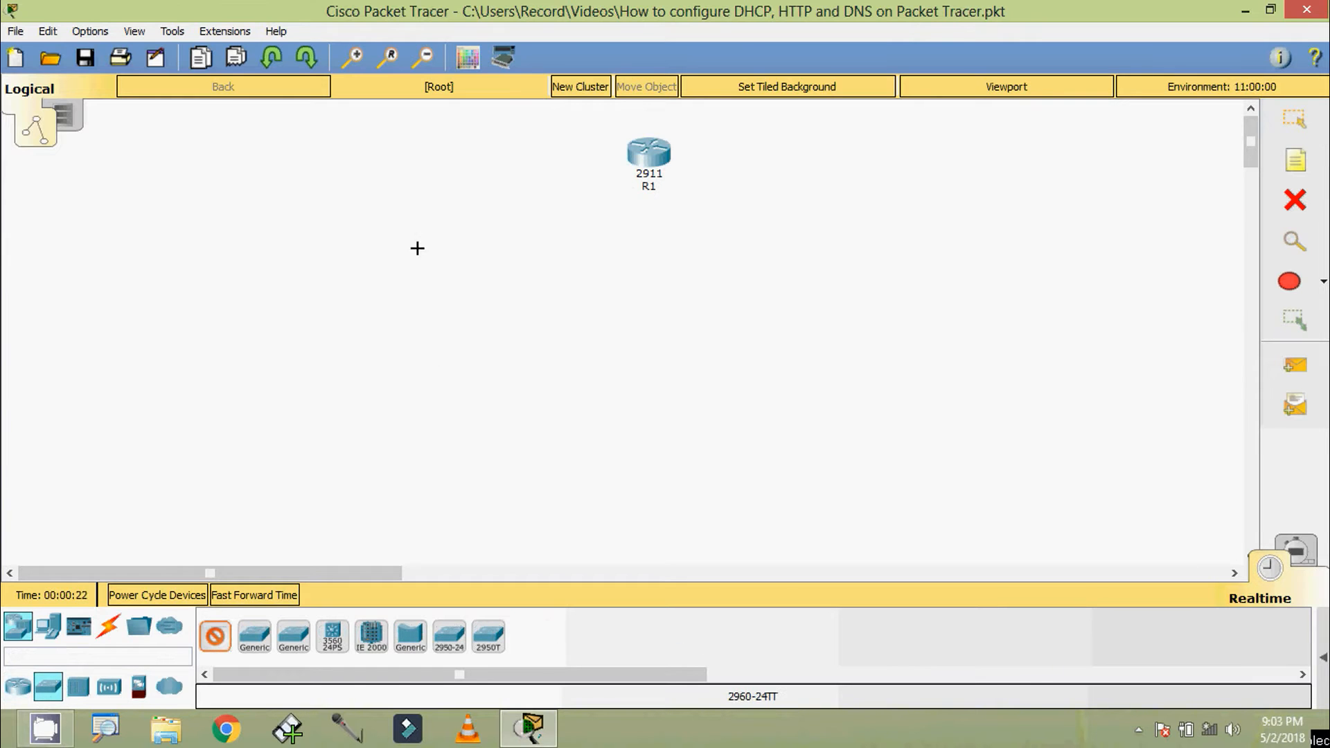
left_click(353, 160)
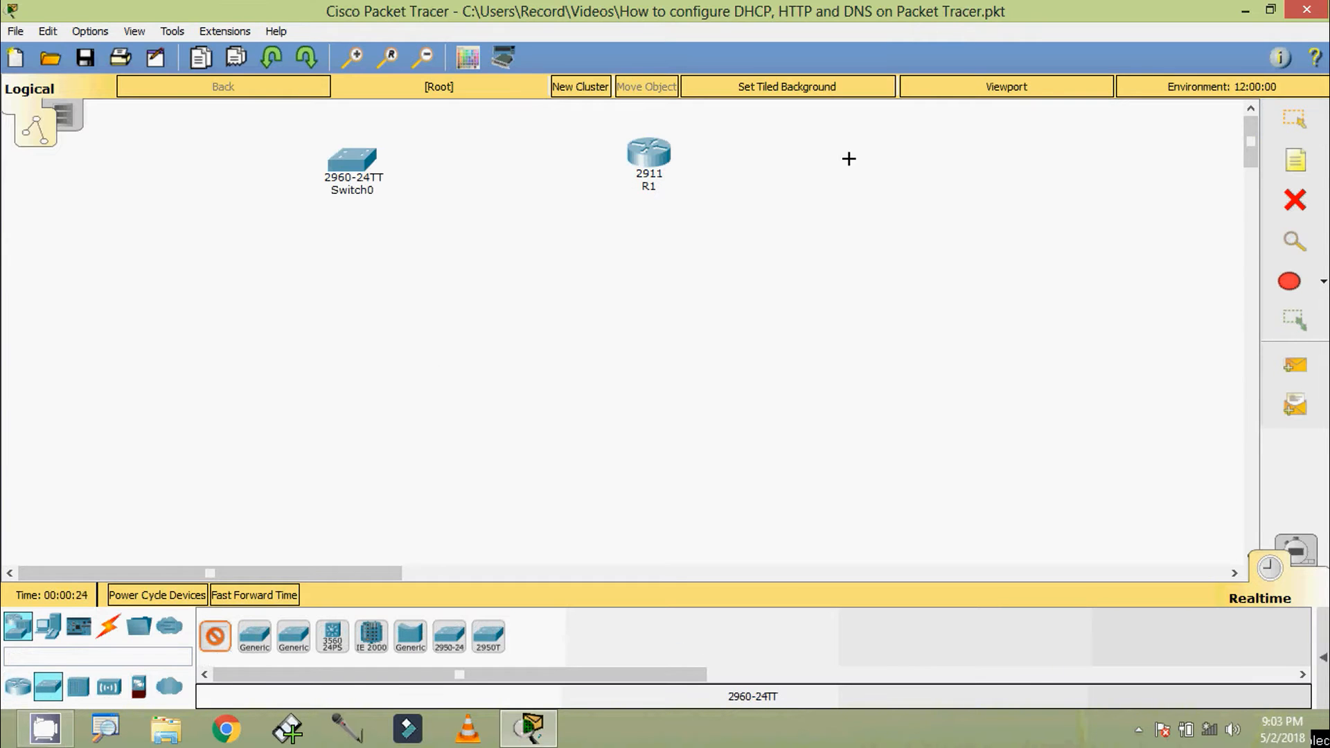
left_click(956, 150)
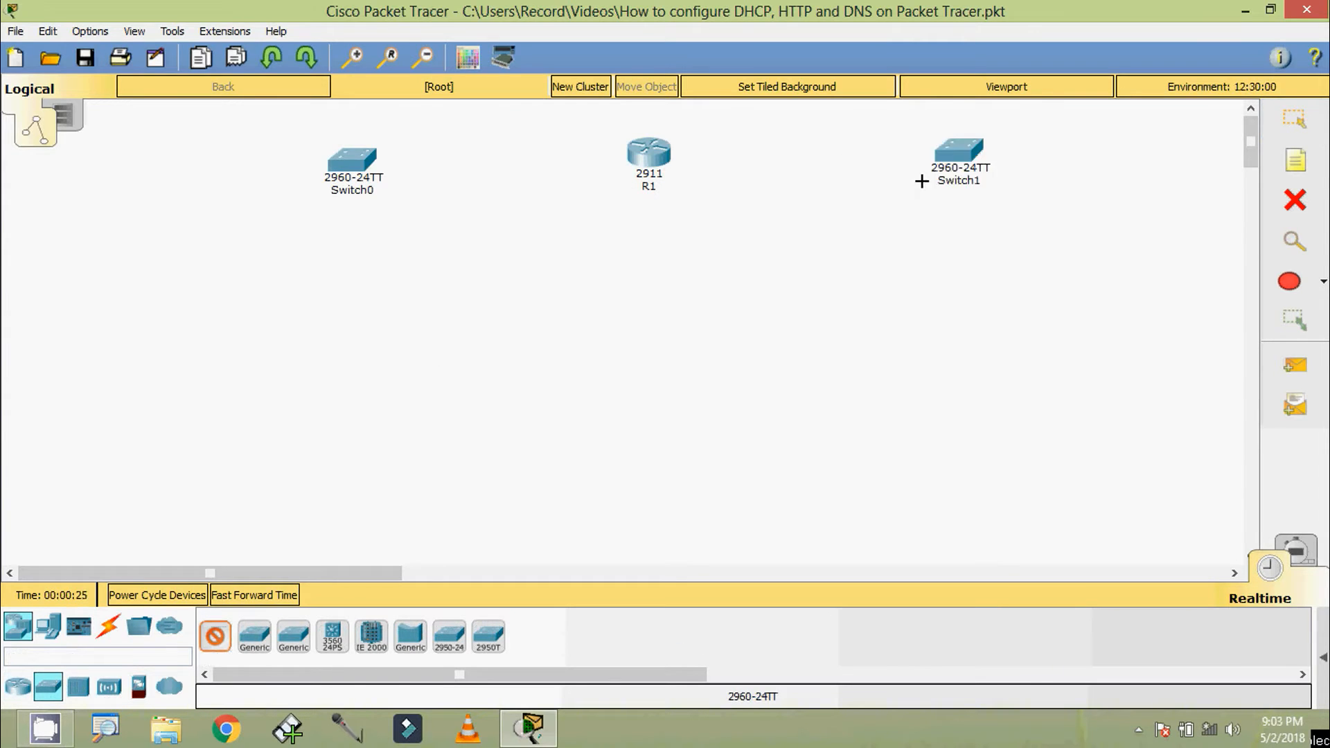
left_click(657, 356)
key("Escape")
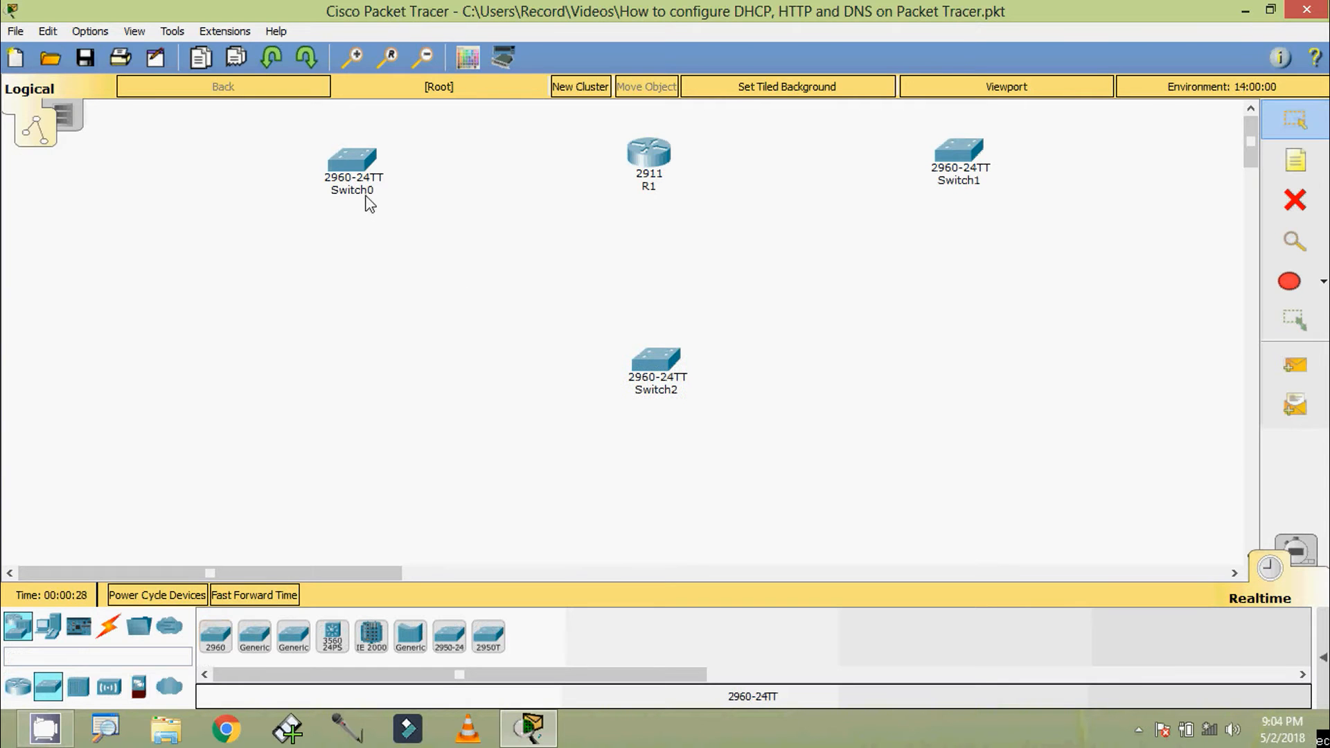
Rename the switch left of R1 as S1, the one right of R1 as S2 and the one below as S3
left_click(367, 194)
left_click_drag(379, 194, 338, 200)
type("1")
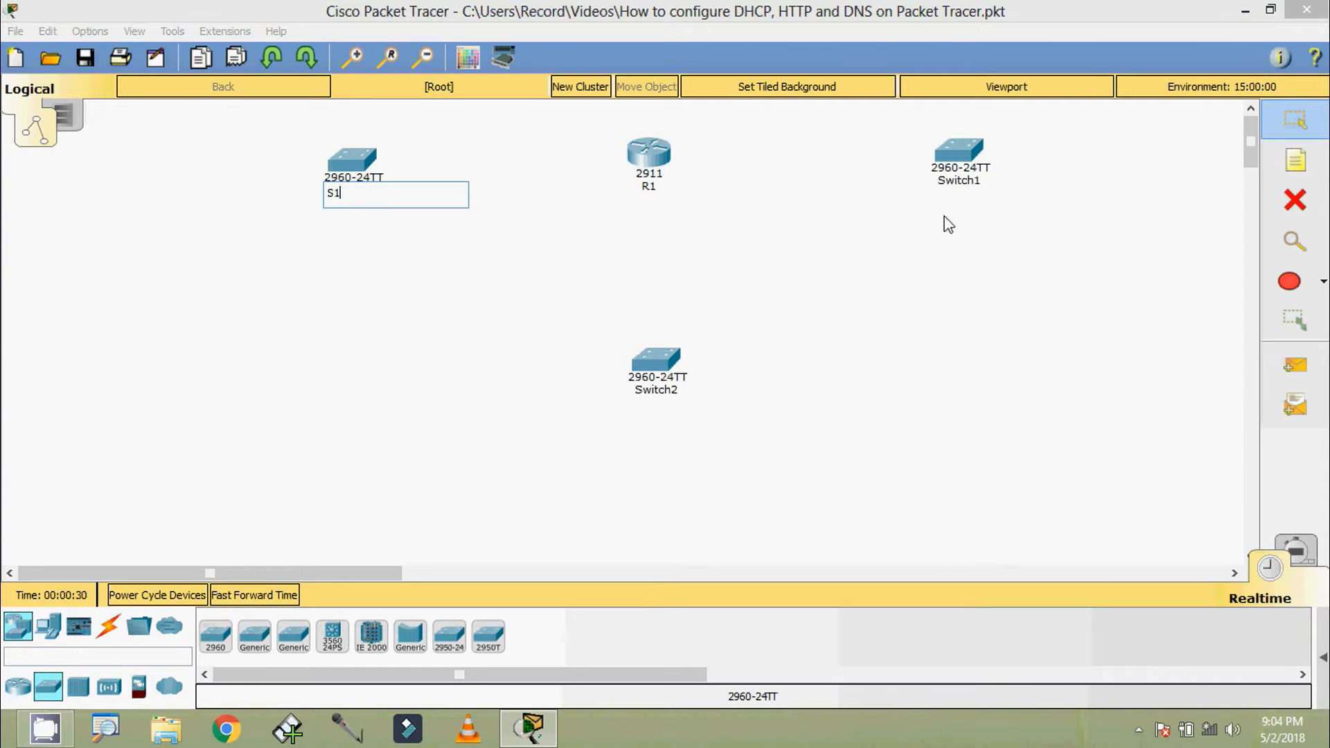
left_click(962, 185)
left_click_drag(977, 185, 940, 187)
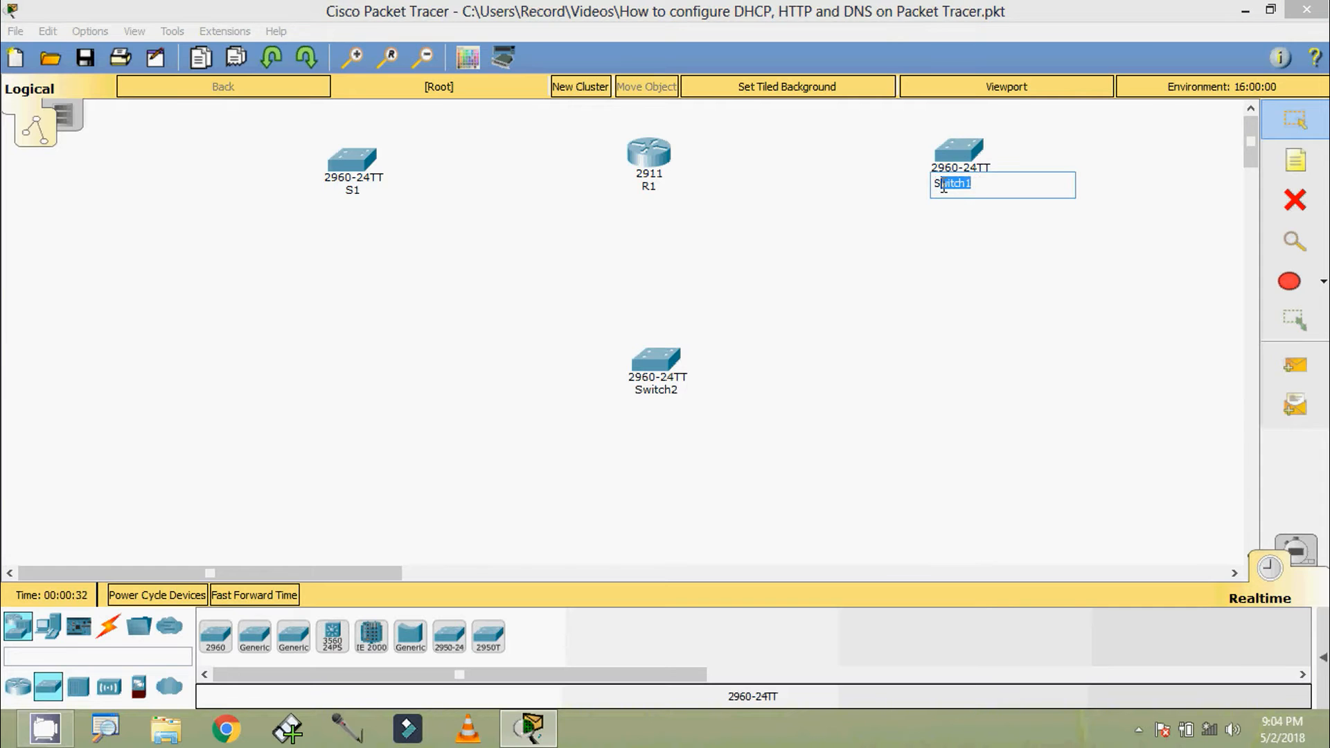
type("2")
left_click(664, 389)
left_click_drag(669, 393, 648, 393)
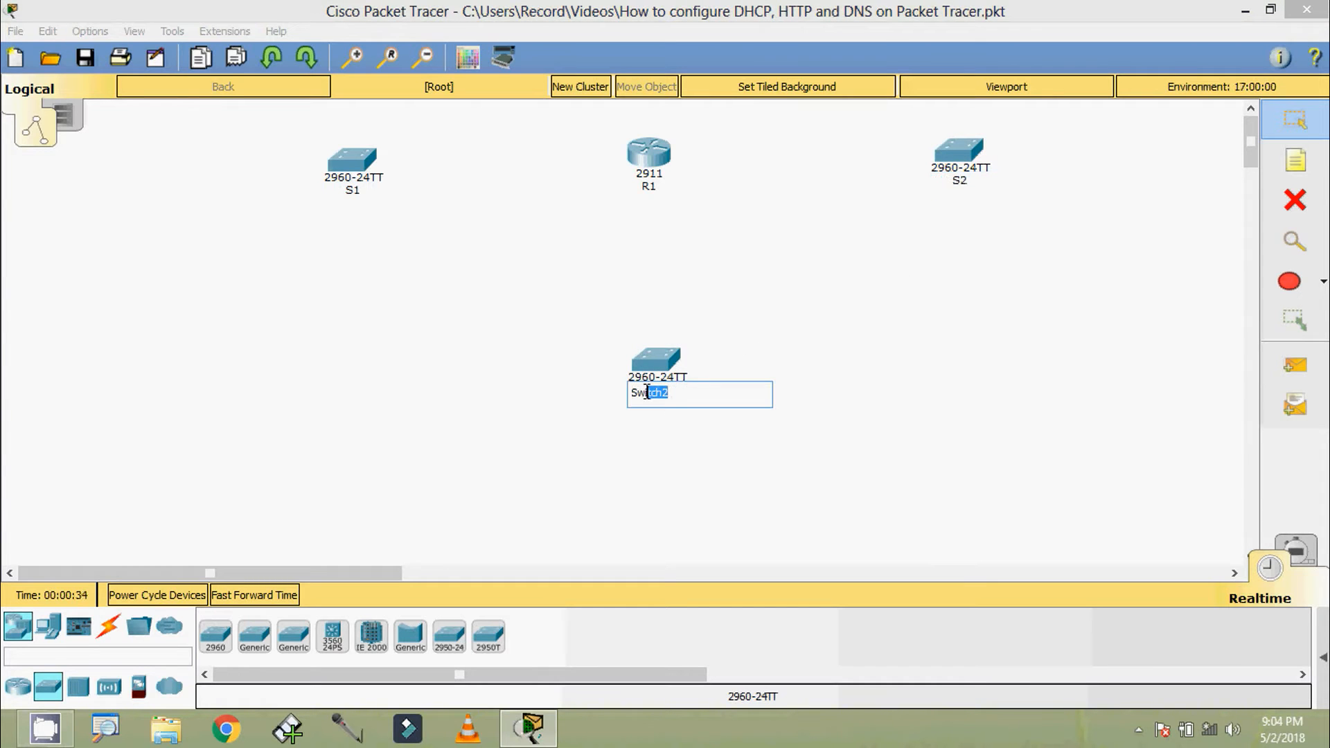
type("3")
key("Return")
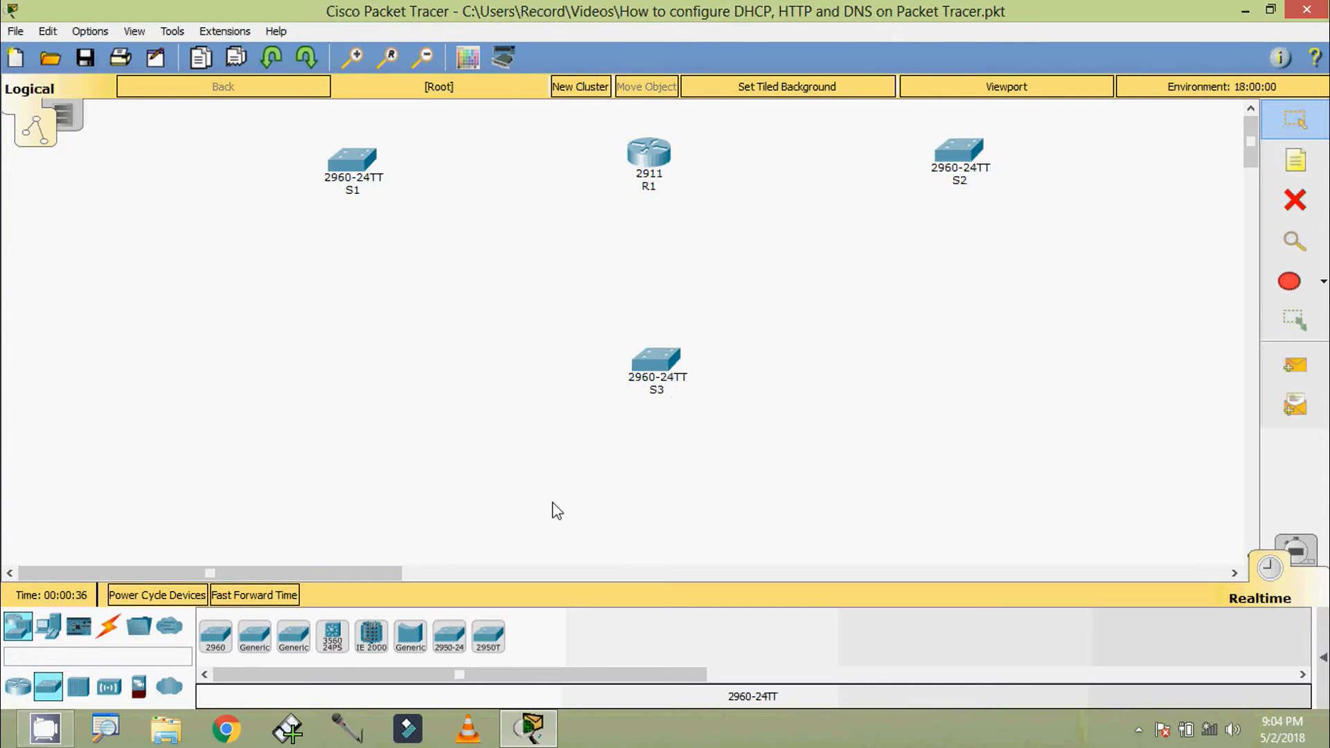
Place three Server-PT devices on the outer side of S1, the outer side of S2 and below S3, aligning the S2 server with its switch
left_click(48, 625)
left_click(293, 636)
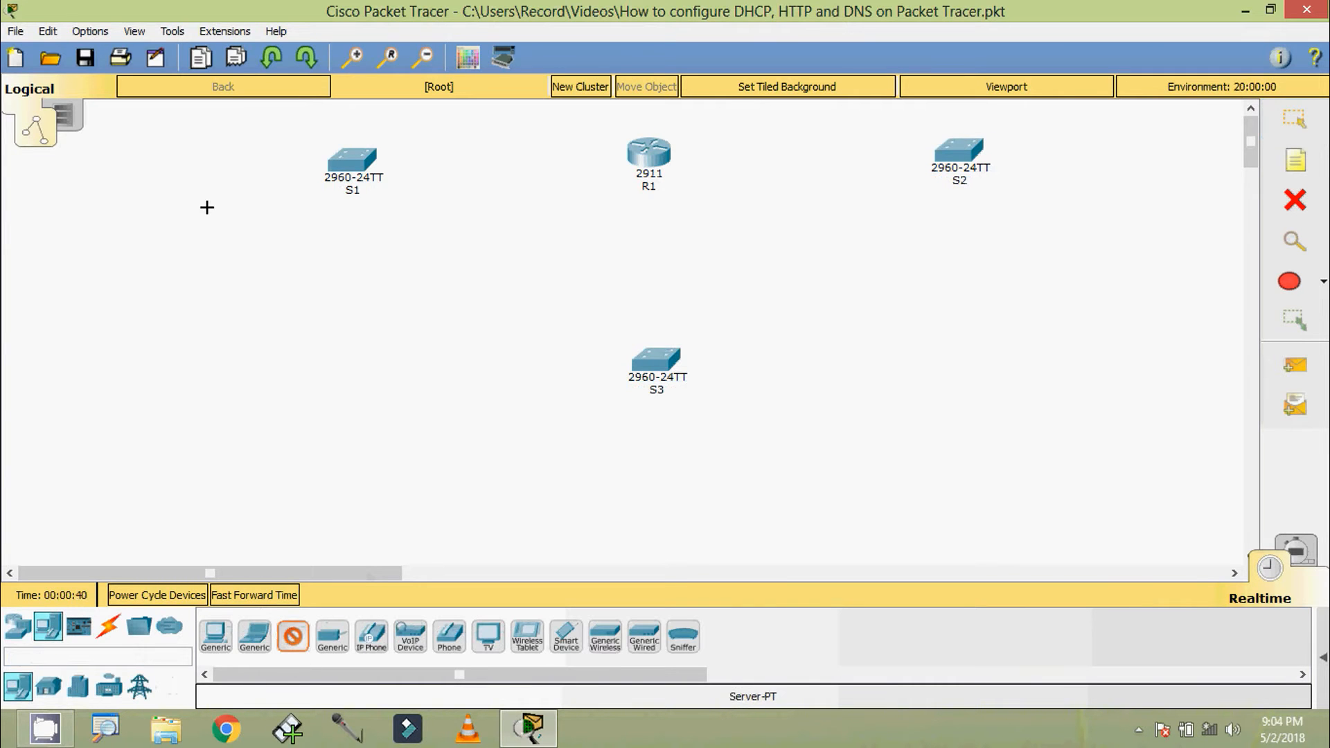
left_click(154, 128)
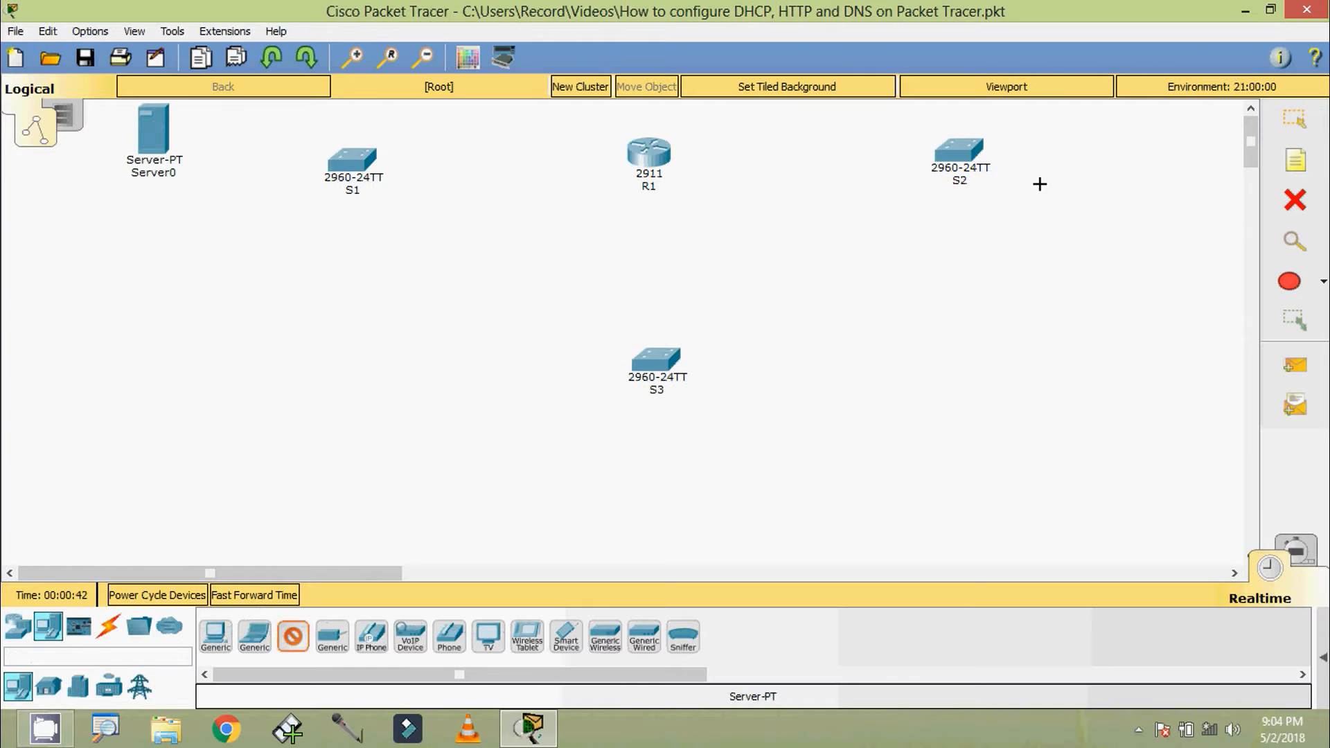
left_click(1161, 222)
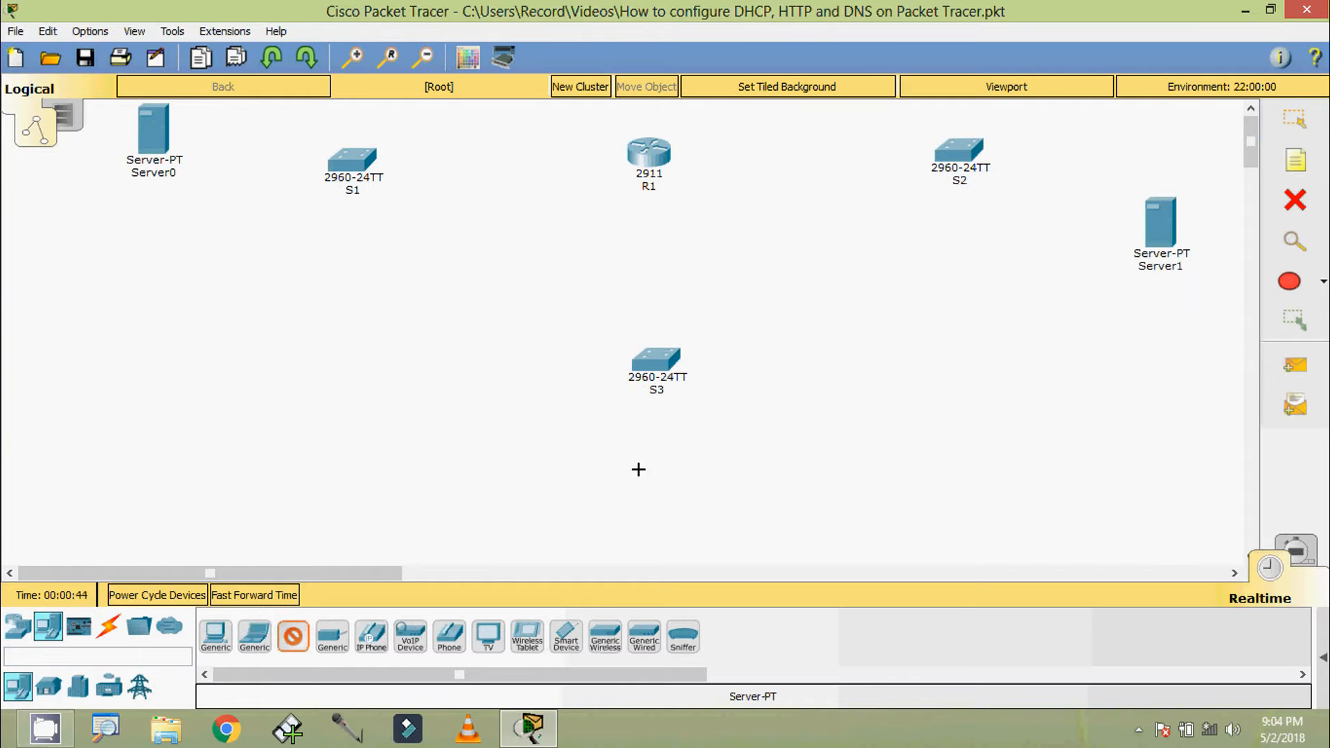
left_click(651, 520)
left_click(1292, 127)
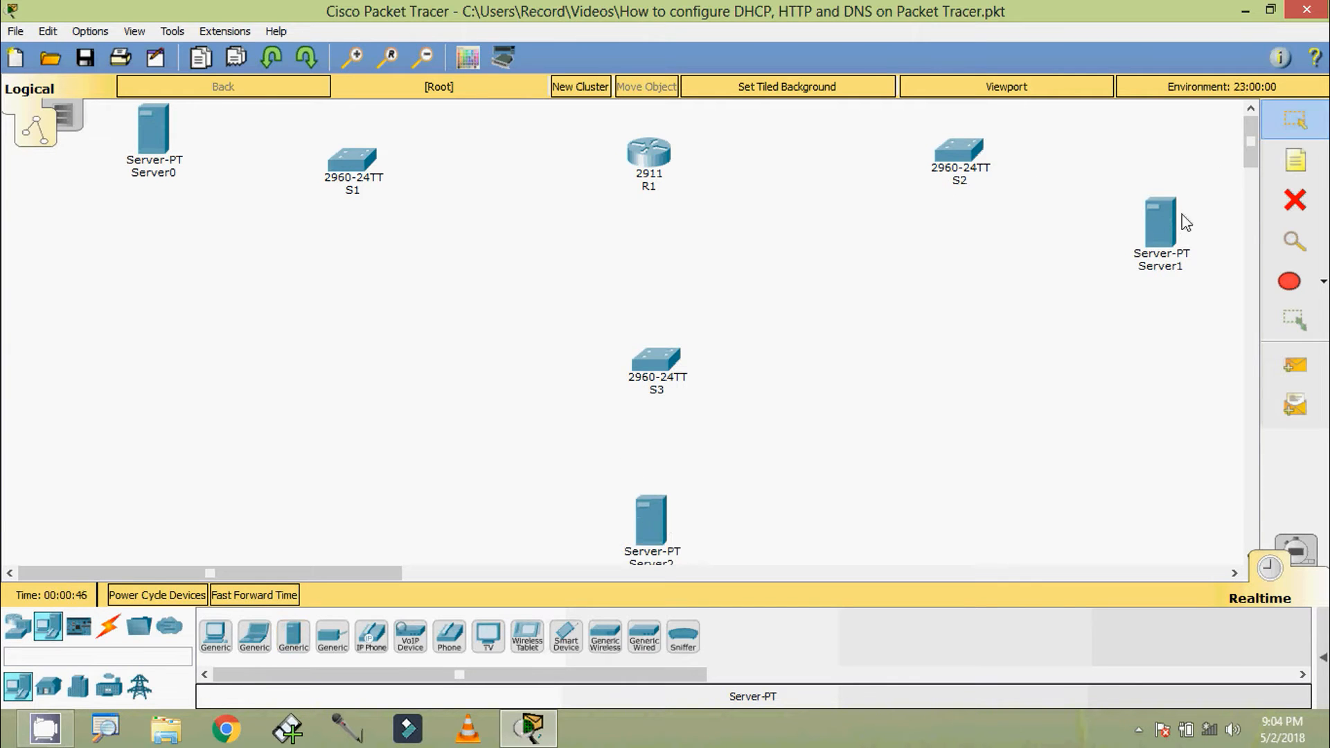
left_click_drag(1161, 221, 1145, 154)
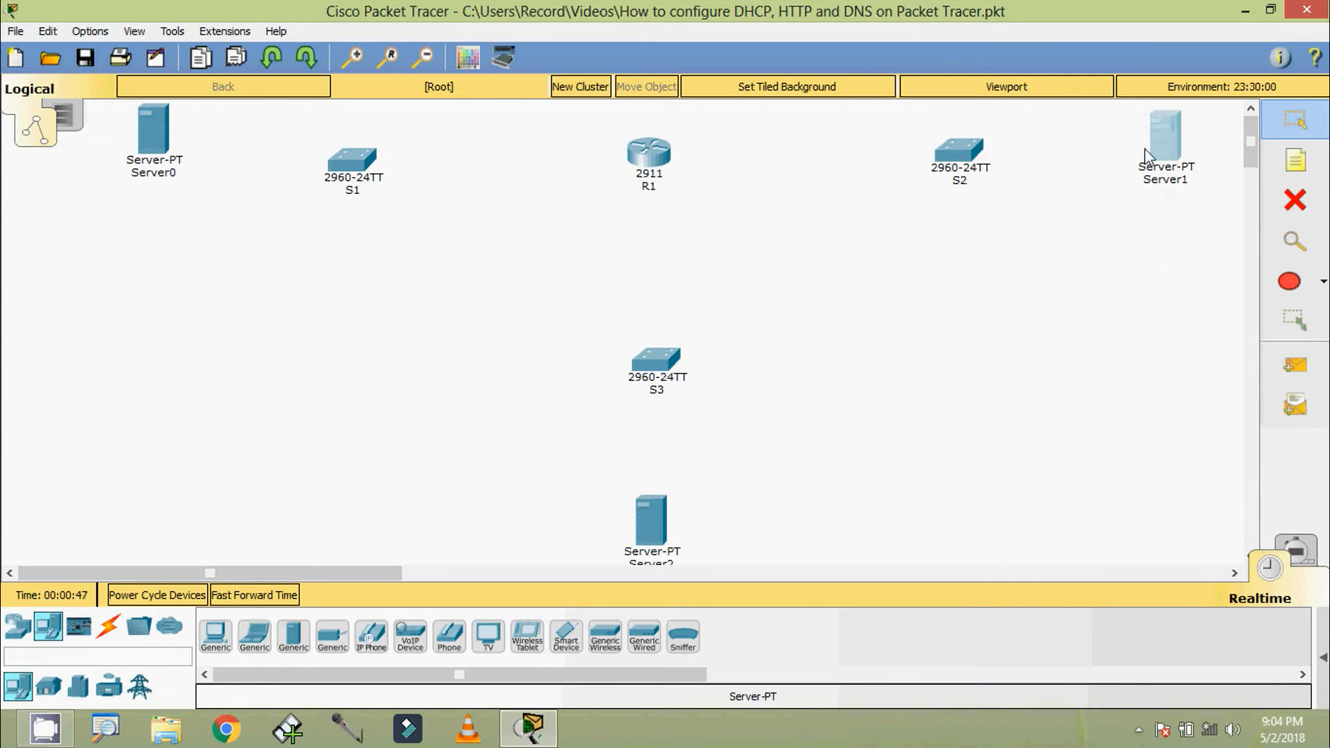
Rename the server beside S1 as DHCP Server and the one beside S2 as DNS Server, and move the server below S3 up slightly
left_click(167, 174)
type("DHCP")
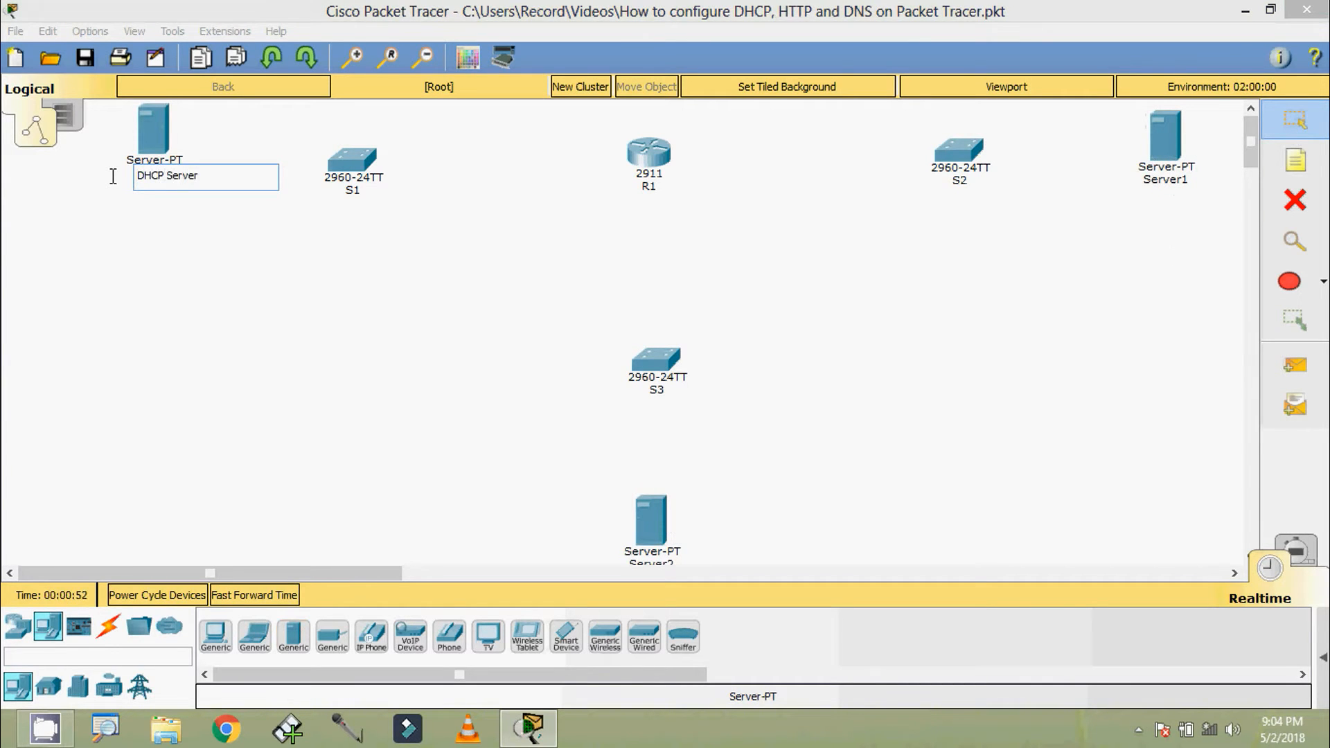
left_click(1169, 195)
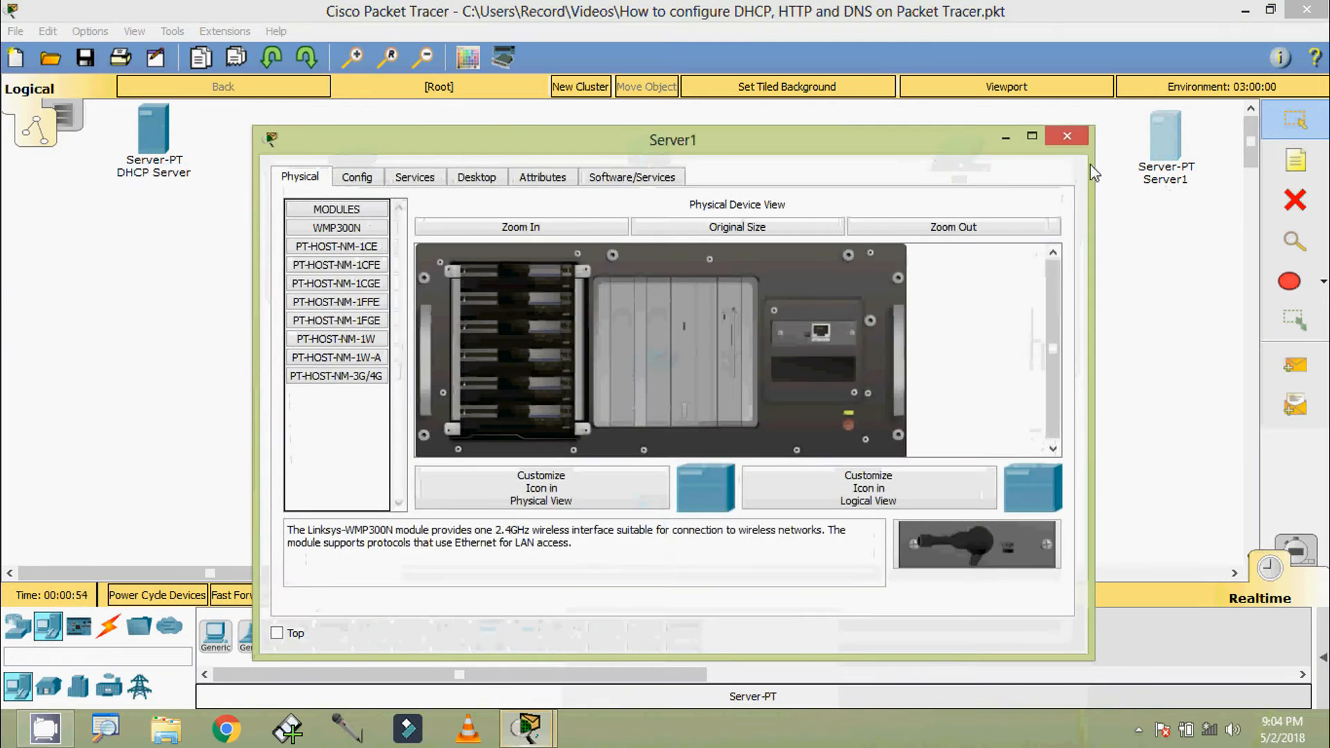
left_click(1067, 137)
left_click(1161, 182)
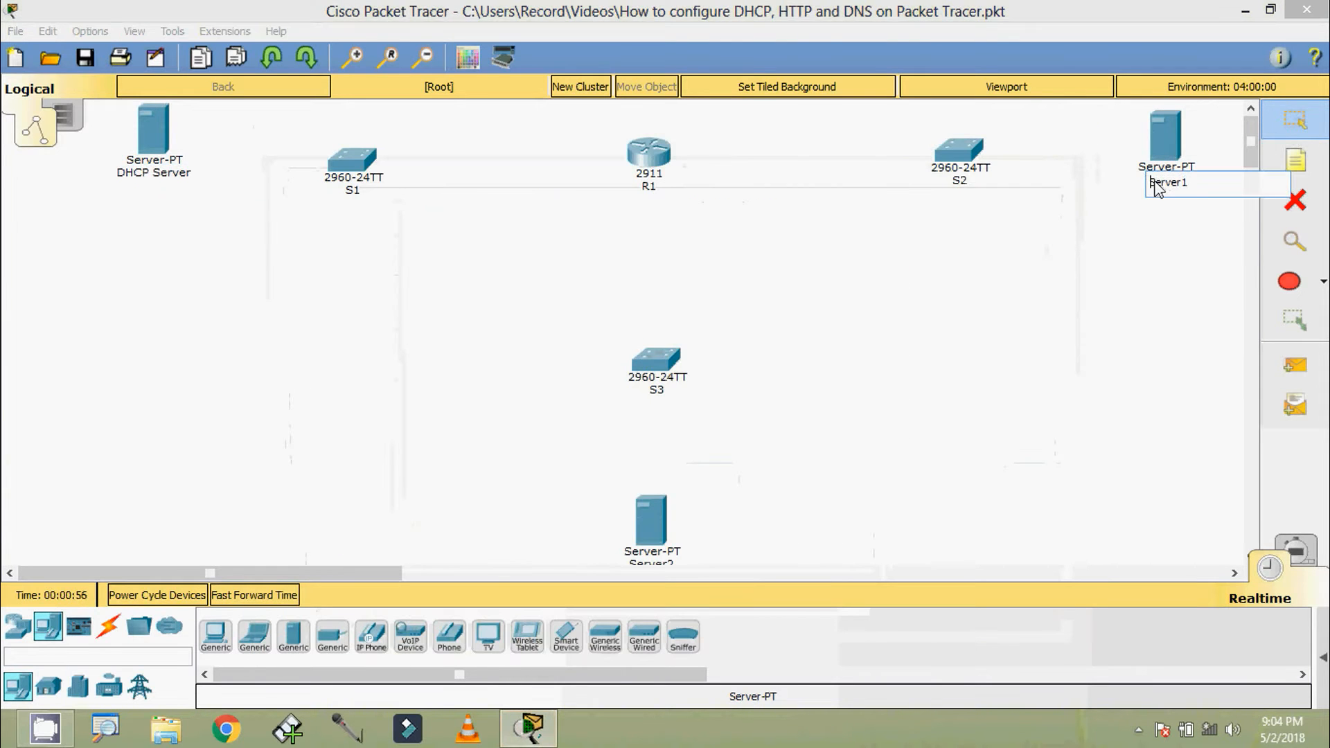
type("DNS S")
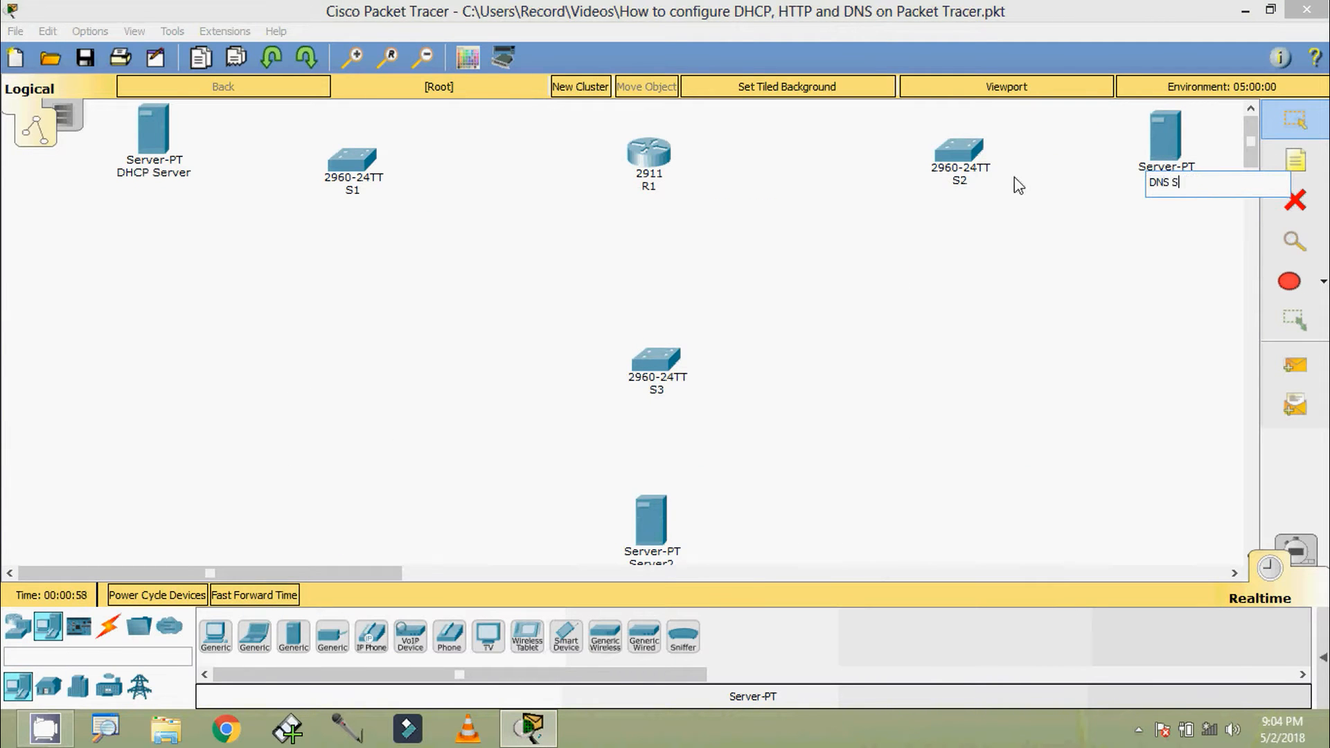
type("erver")
left_click(816, 412)
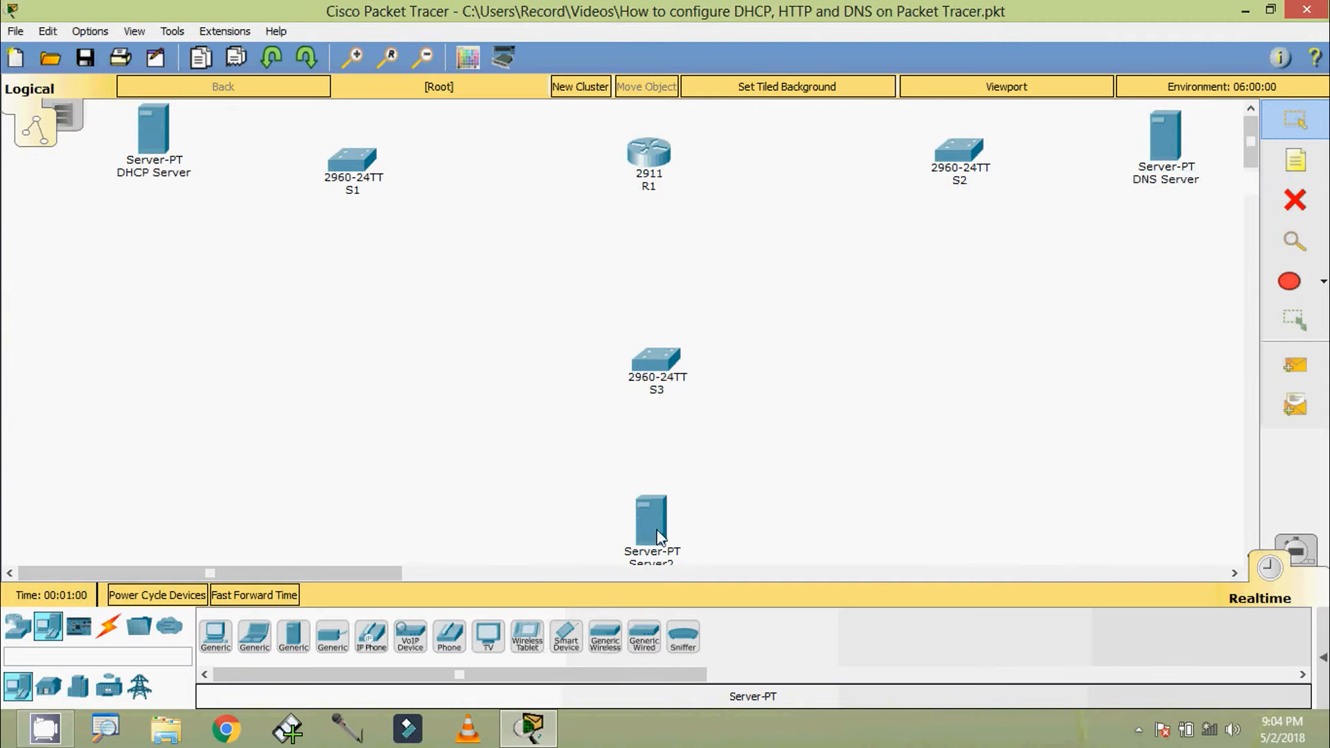
left_click_drag(656, 529, 658, 514)
left_click(655, 550)
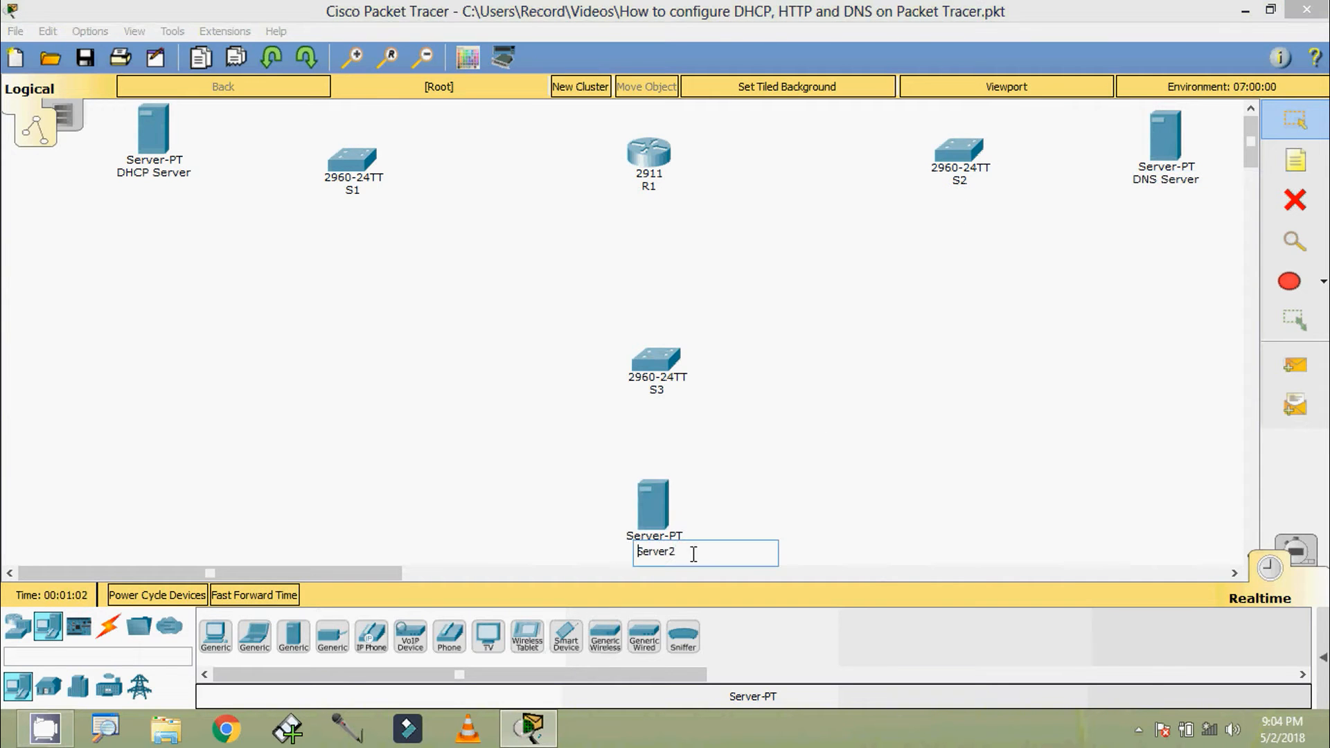
type("DHCP")
left_click(480, 459)
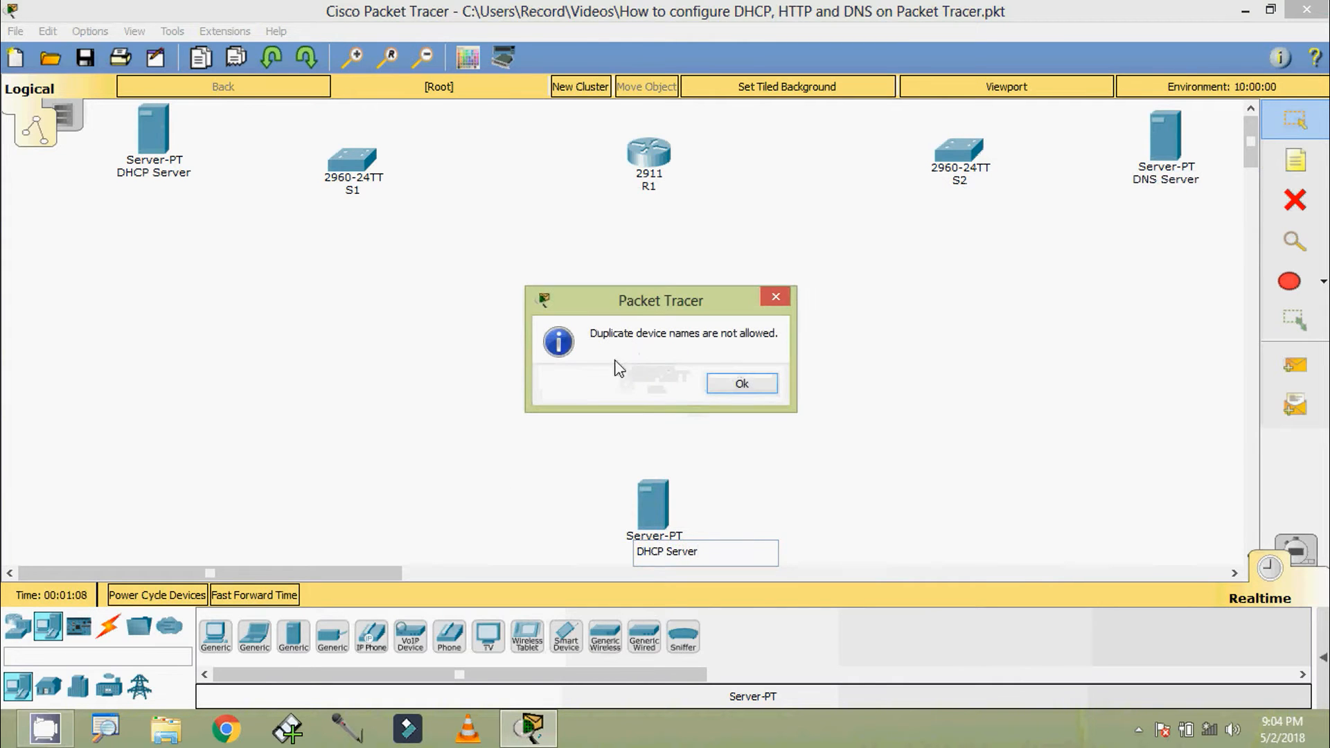
left_click(741, 384)
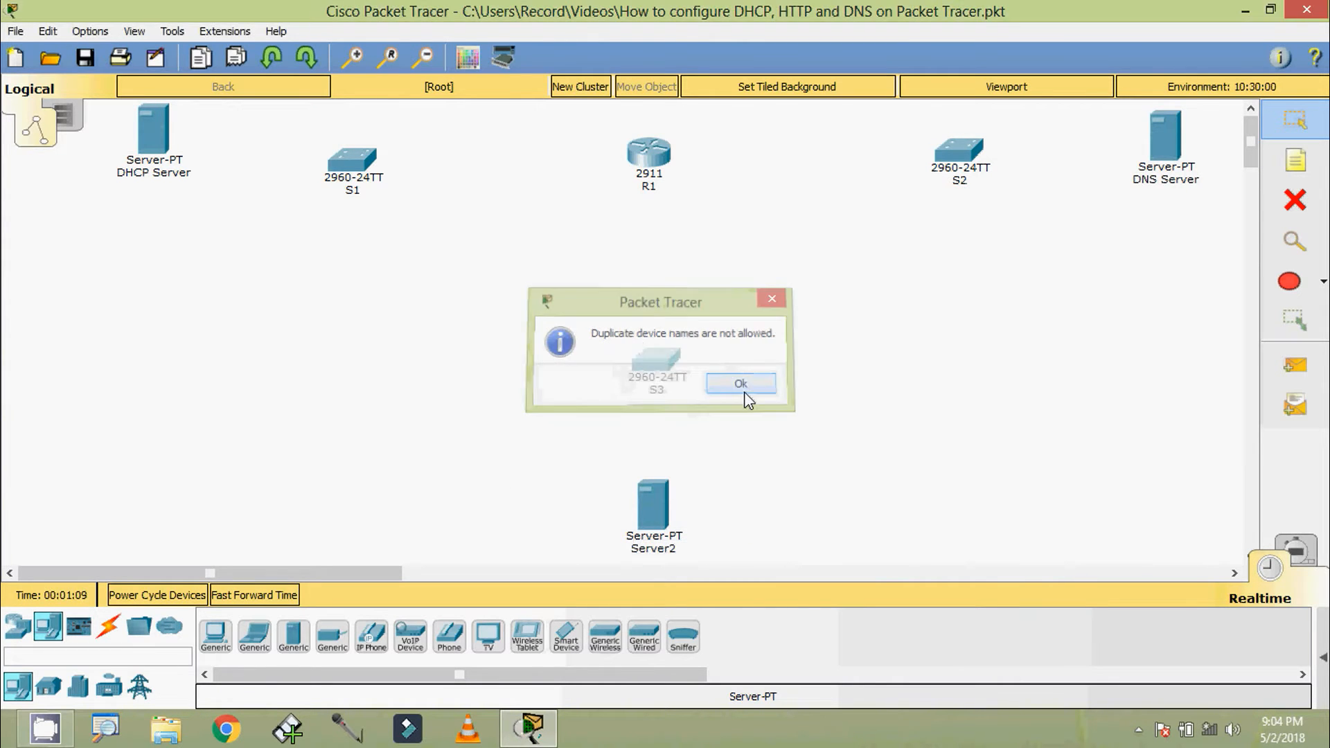
Rename the server below S3 as HTTP Server
left_click(651, 552)
left_click_drag(696, 554, 613, 564)
type("HT")
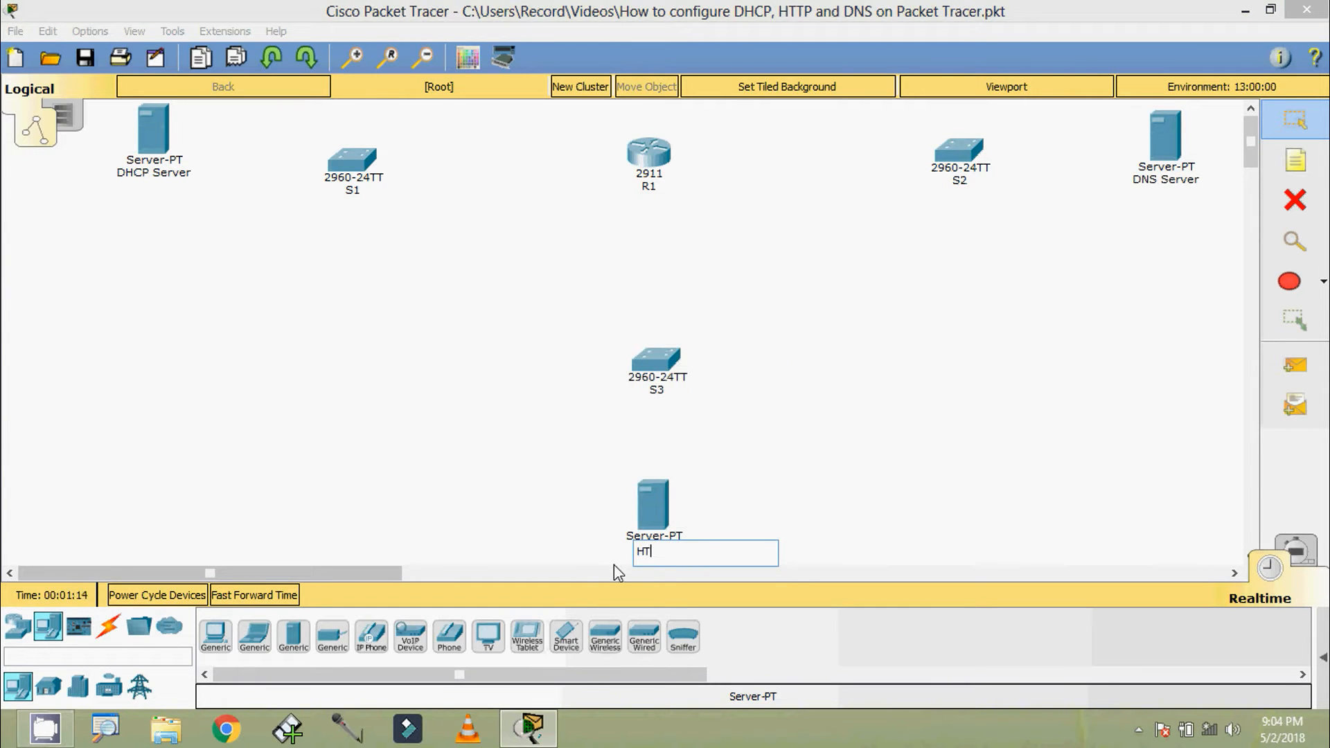
type("TP Server")
key("Return")
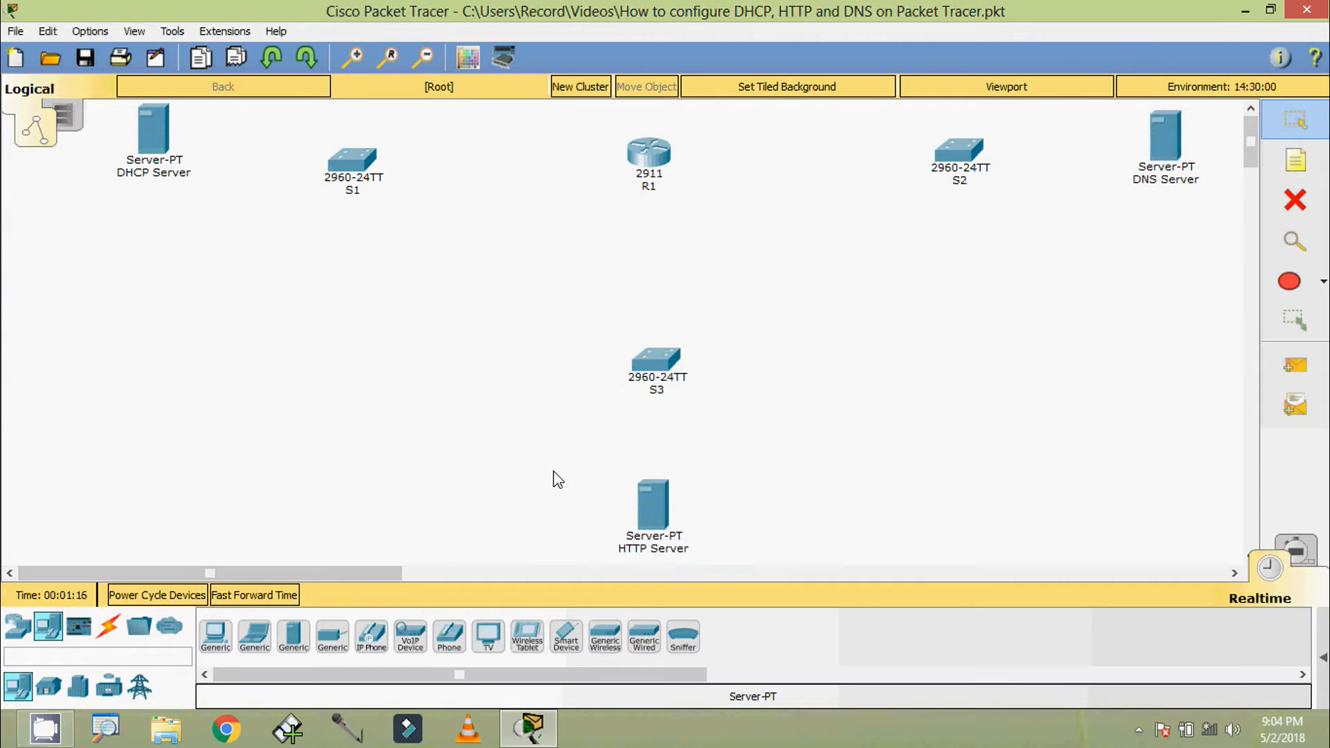
Place six PC-PT computers: two below the DHCP Server, two below the DNS Server and one on each side of the HTTP Server
left_click(217, 642)
left_click(221, 648)
left_click(219, 644)
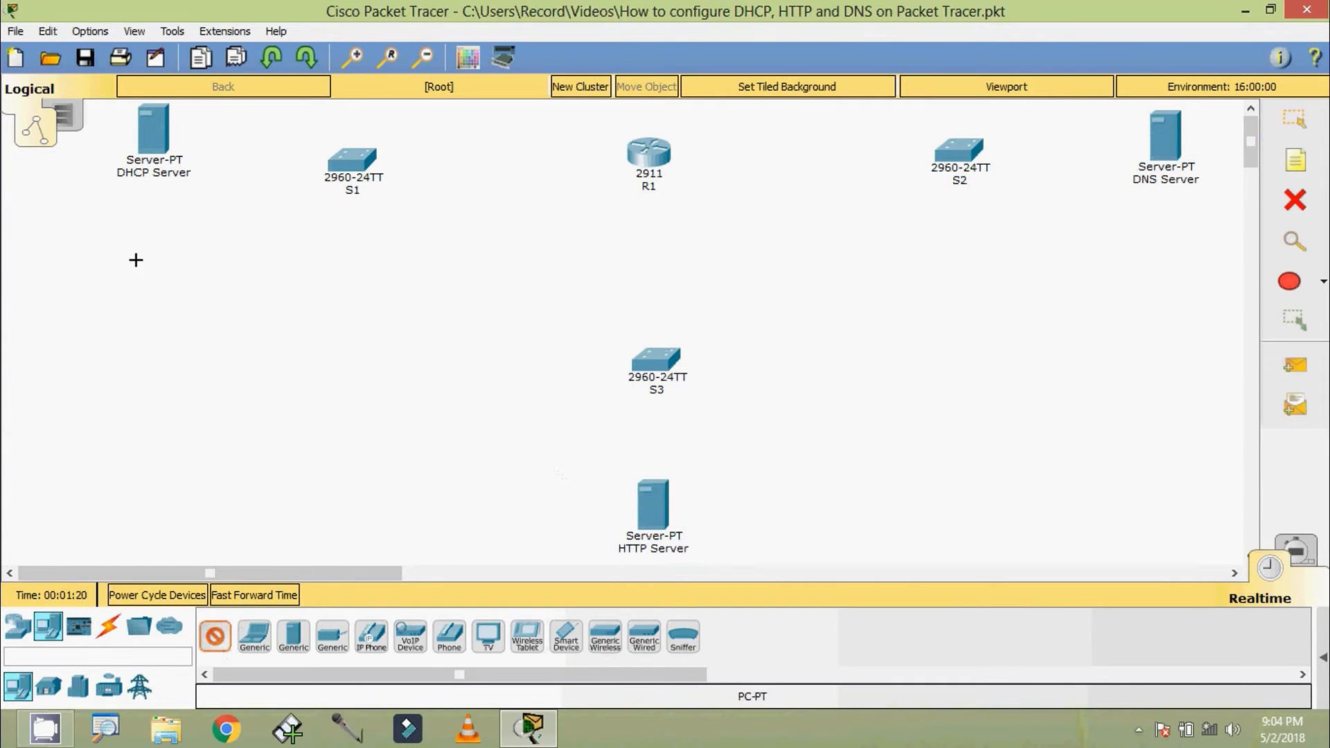
left_click(149, 203)
left_click(144, 265)
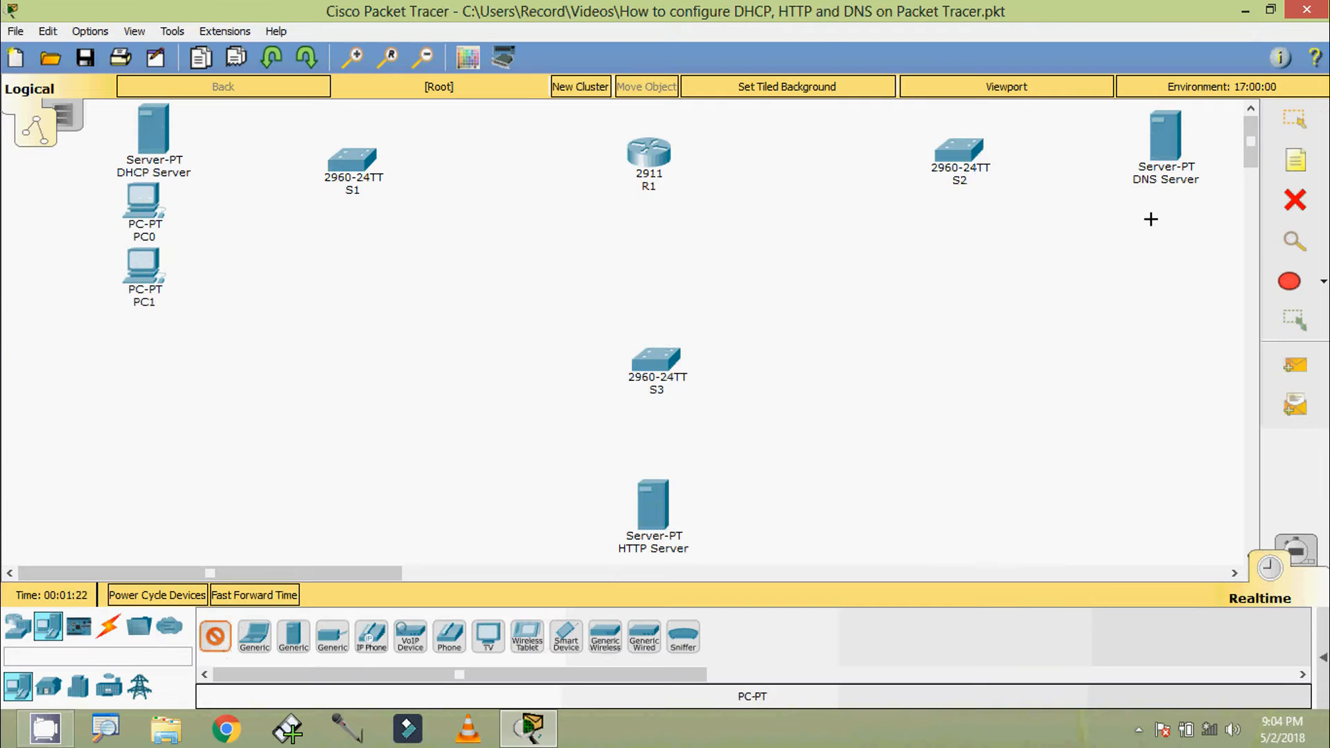
left_click(1169, 208)
left_click(1175, 277)
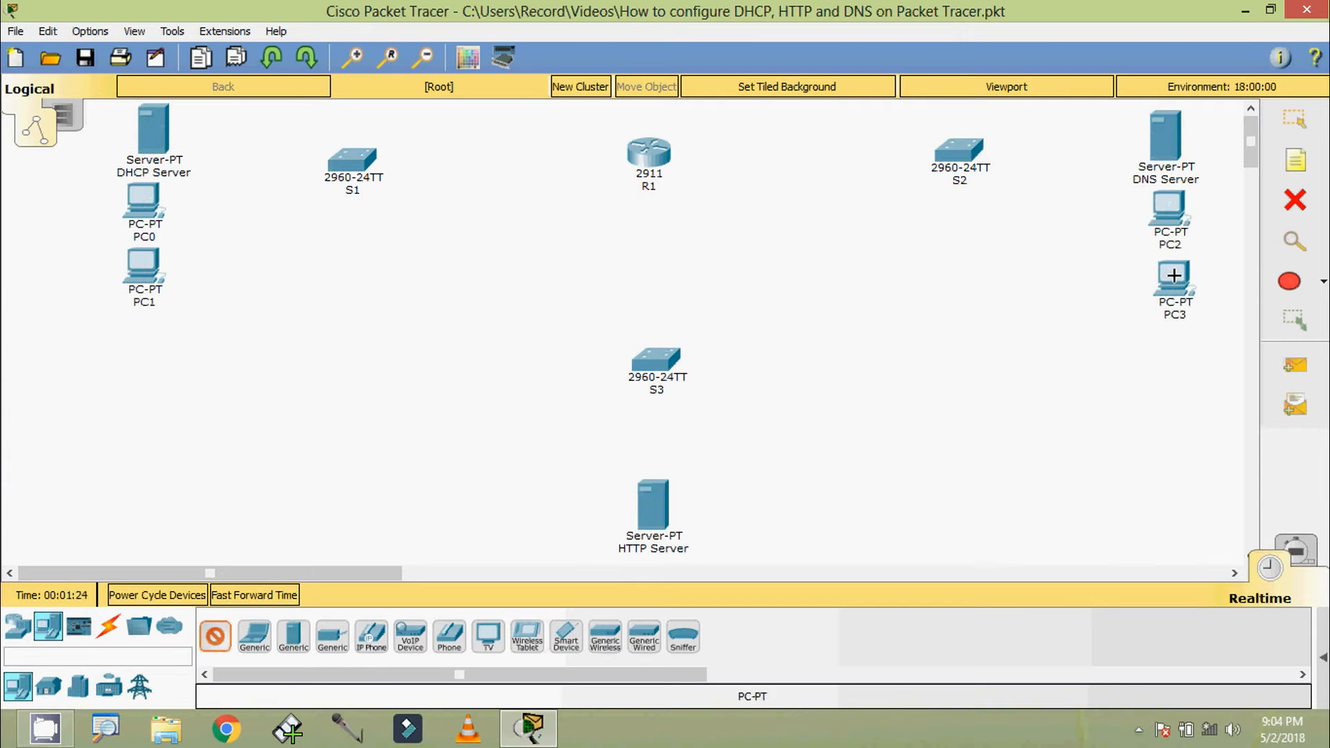
left_click(559, 520)
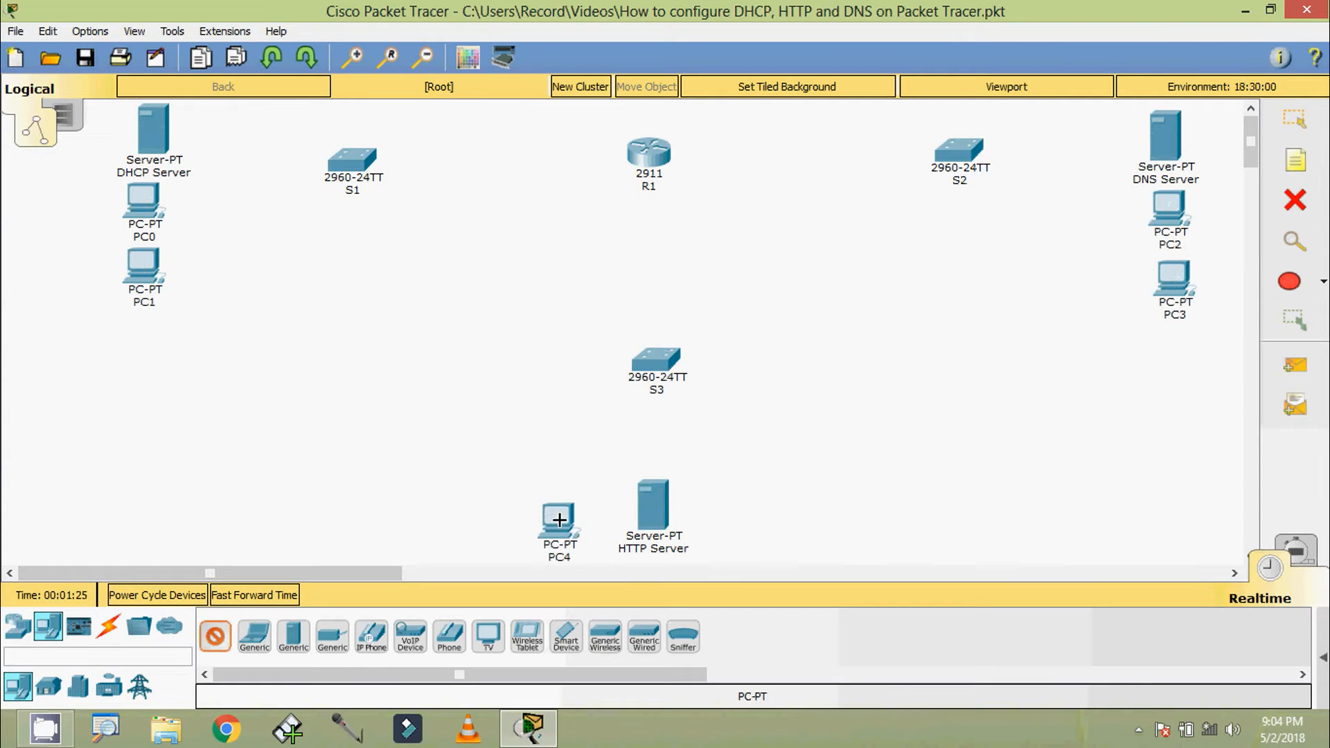
left_click(734, 519)
key("Escape")
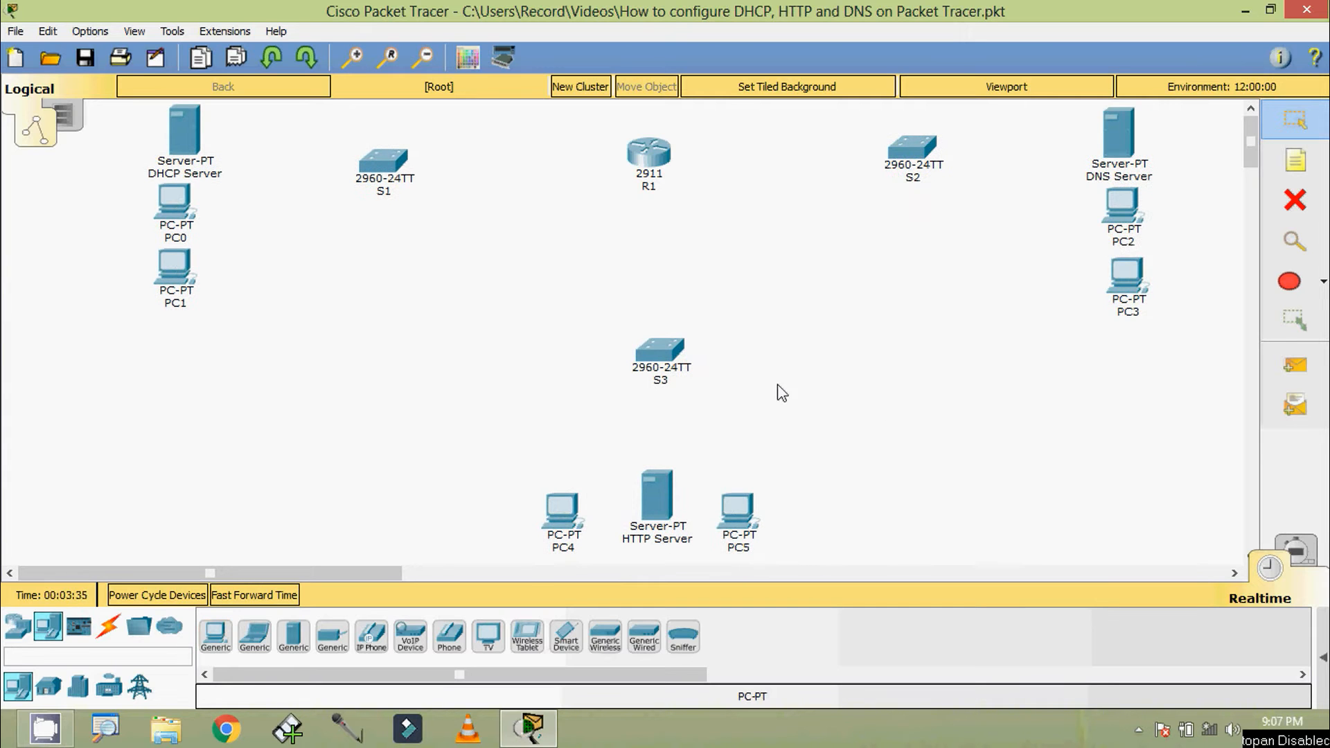
Connect R1's GigabitEthernet0/0 to S1's GigabitEthernet0/1 with a copper straight-through cable
left_click(108, 626)
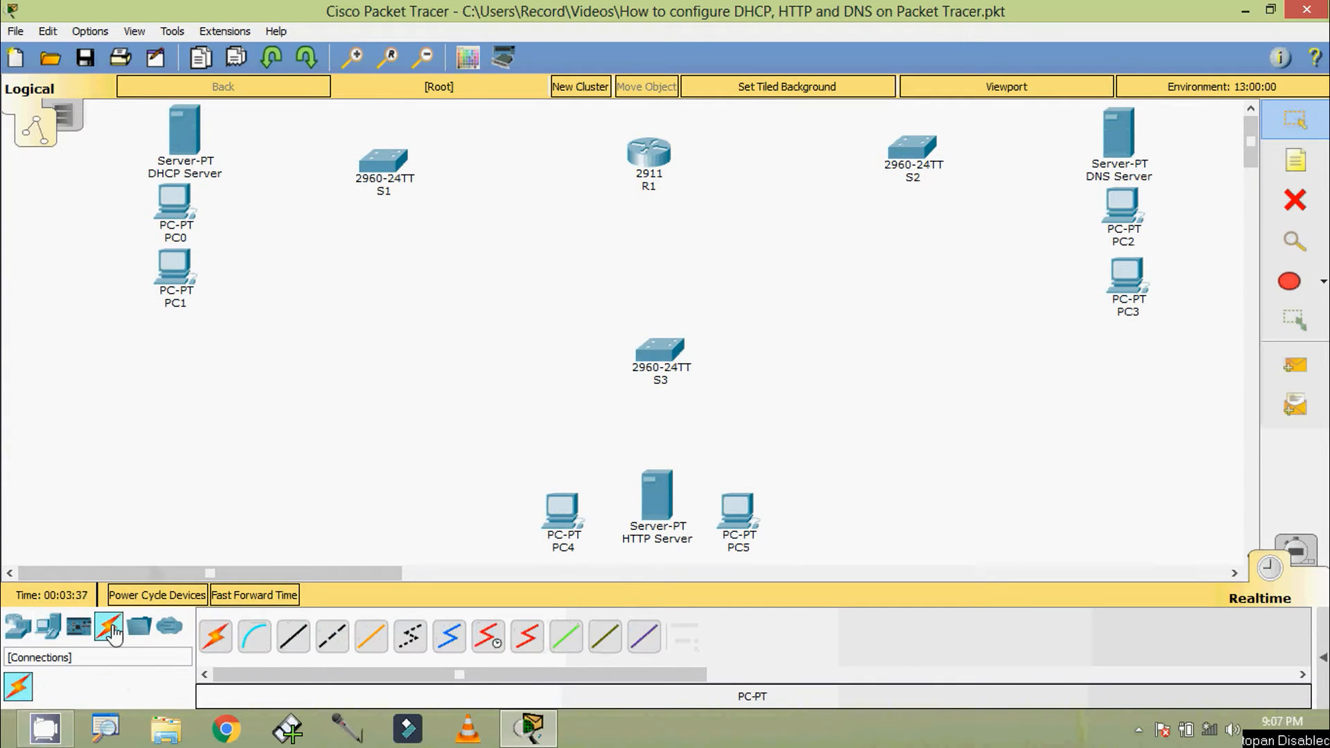
left_click(295, 637)
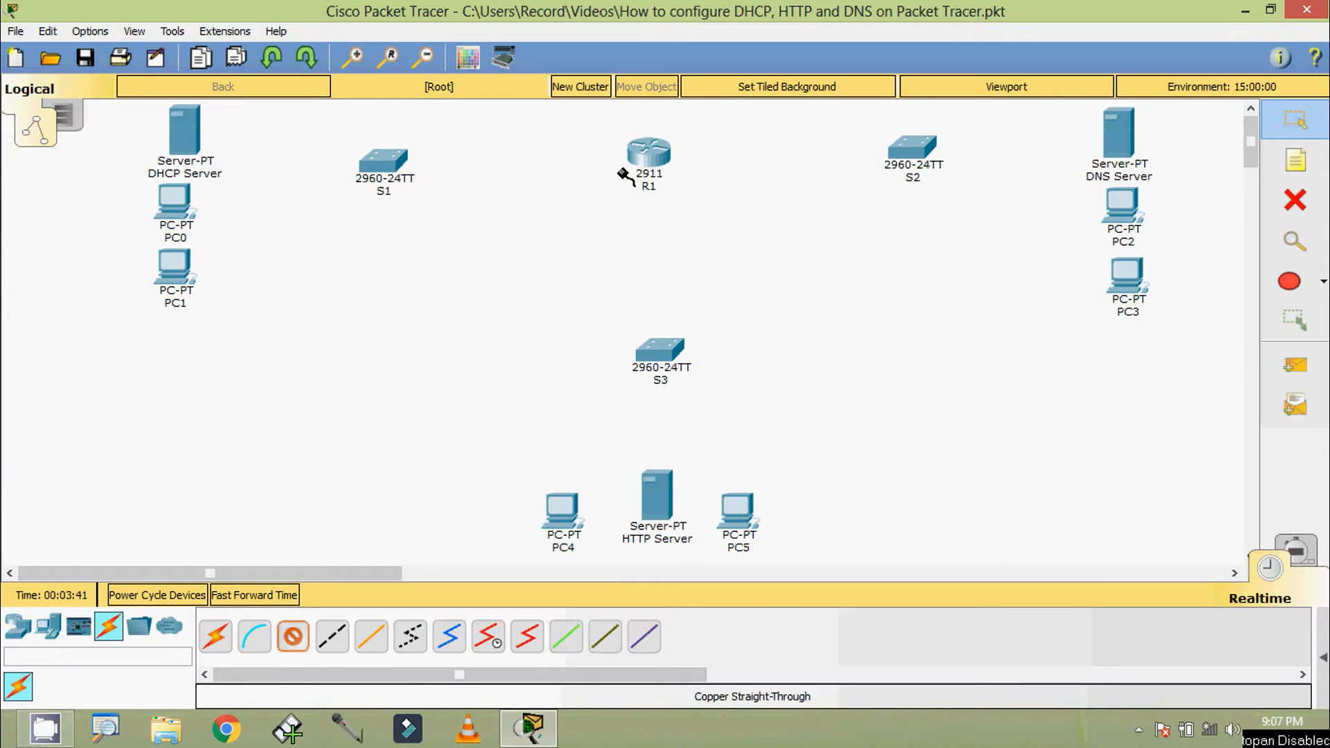
left_click(647, 158)
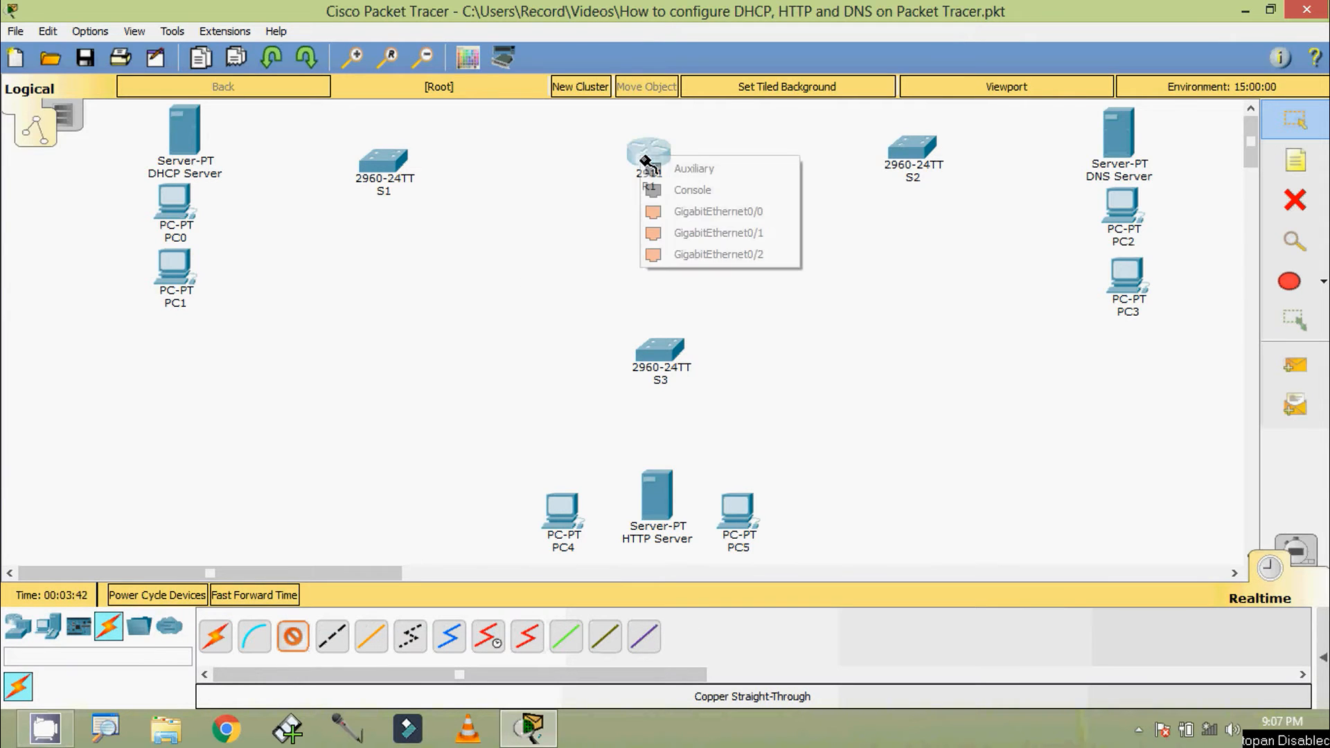
left_click(686, 211)
left_click(393, 166)
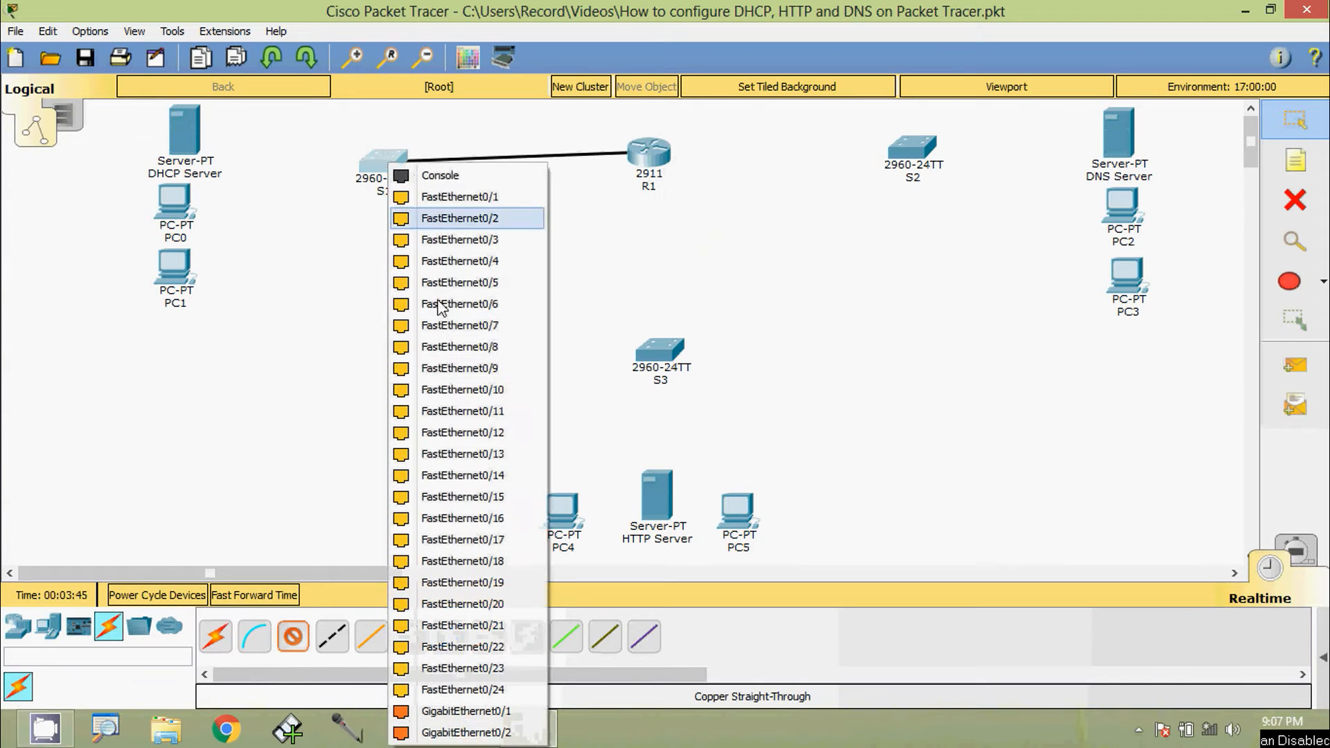
left_click(460, 712)
Cable R1's GigabitEthernet0/1 to S2 and its GigabitEthernet0/2 to S3, using GigabitEthernet0/1 on both switches
left_click(642, 152)
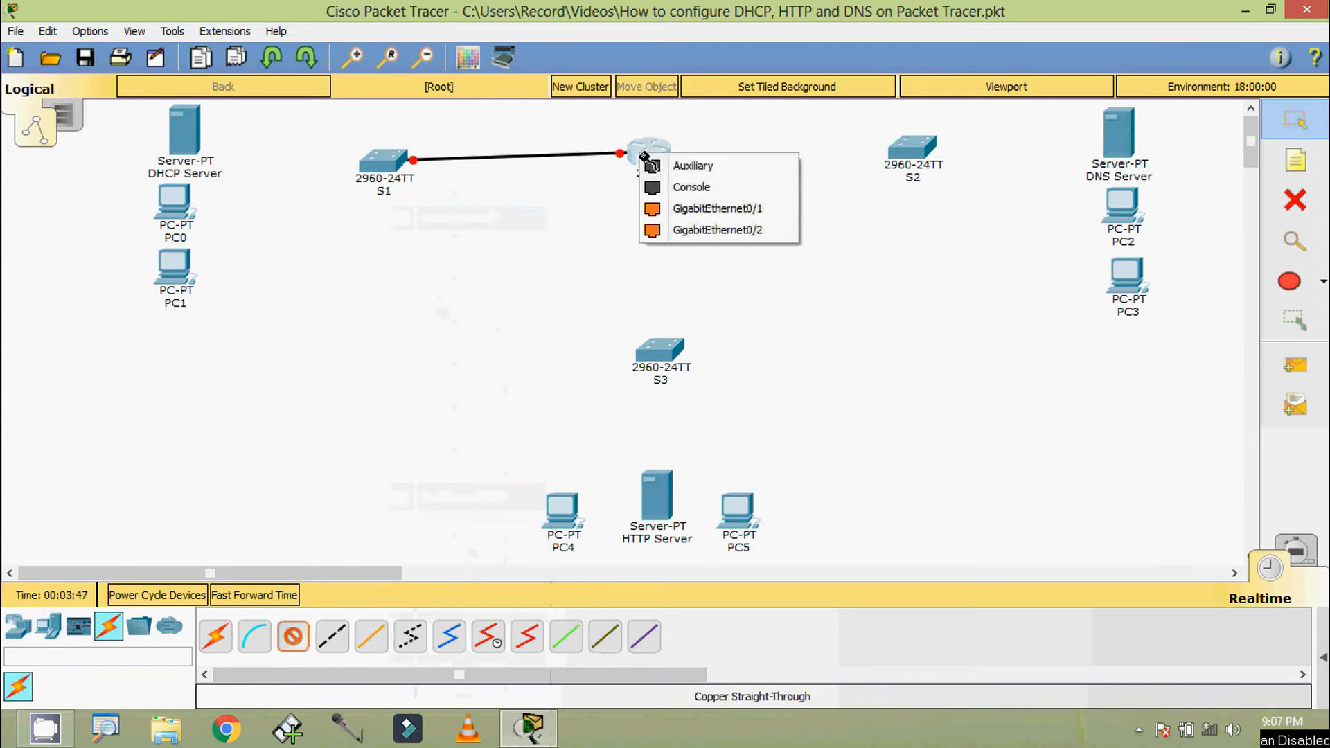
left_click(685, 209)
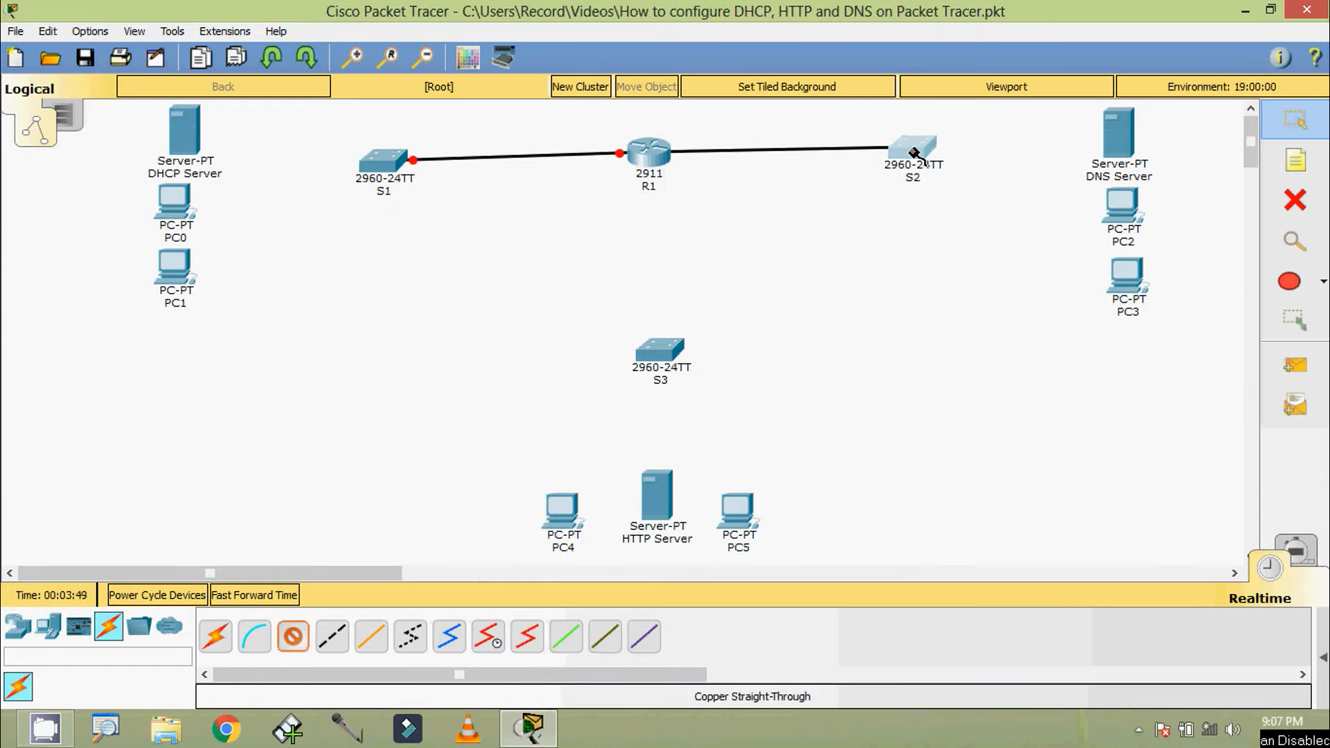
left_click(907, 151)
left_click(1004, 697)
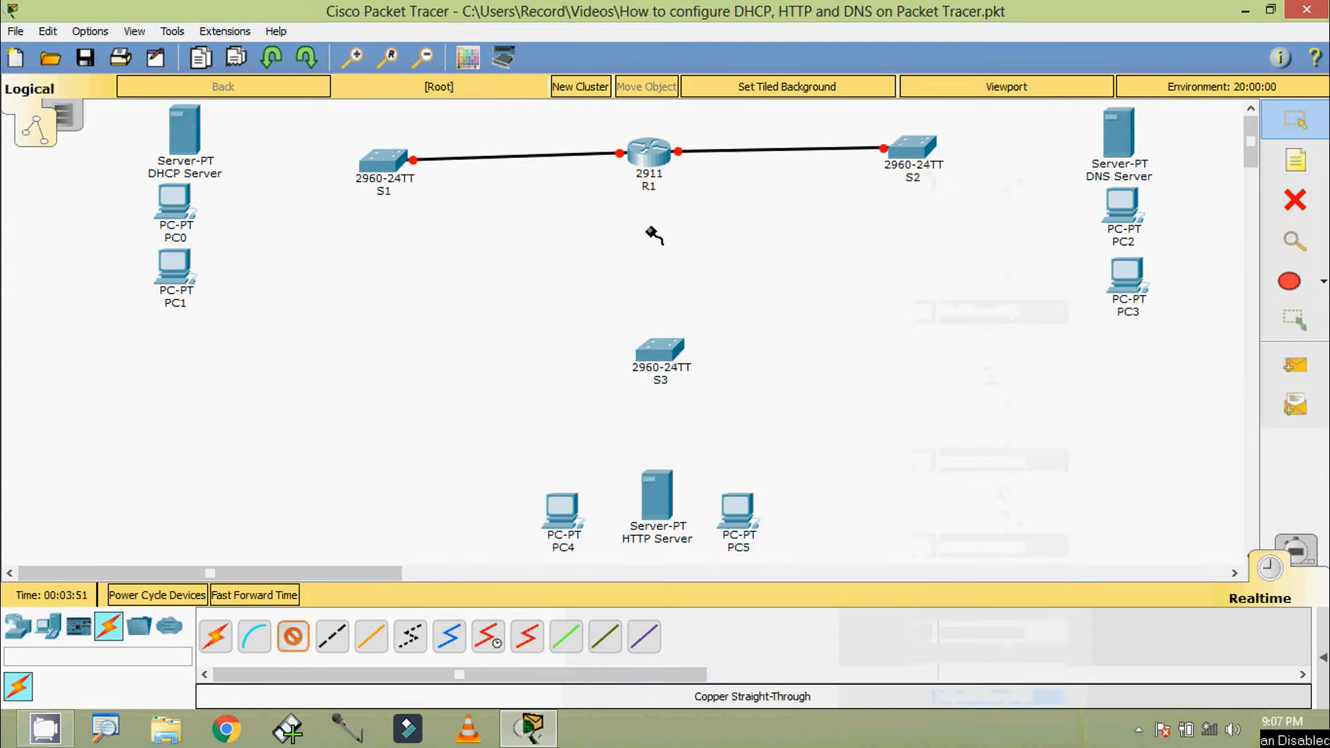
left_click(647, 153)
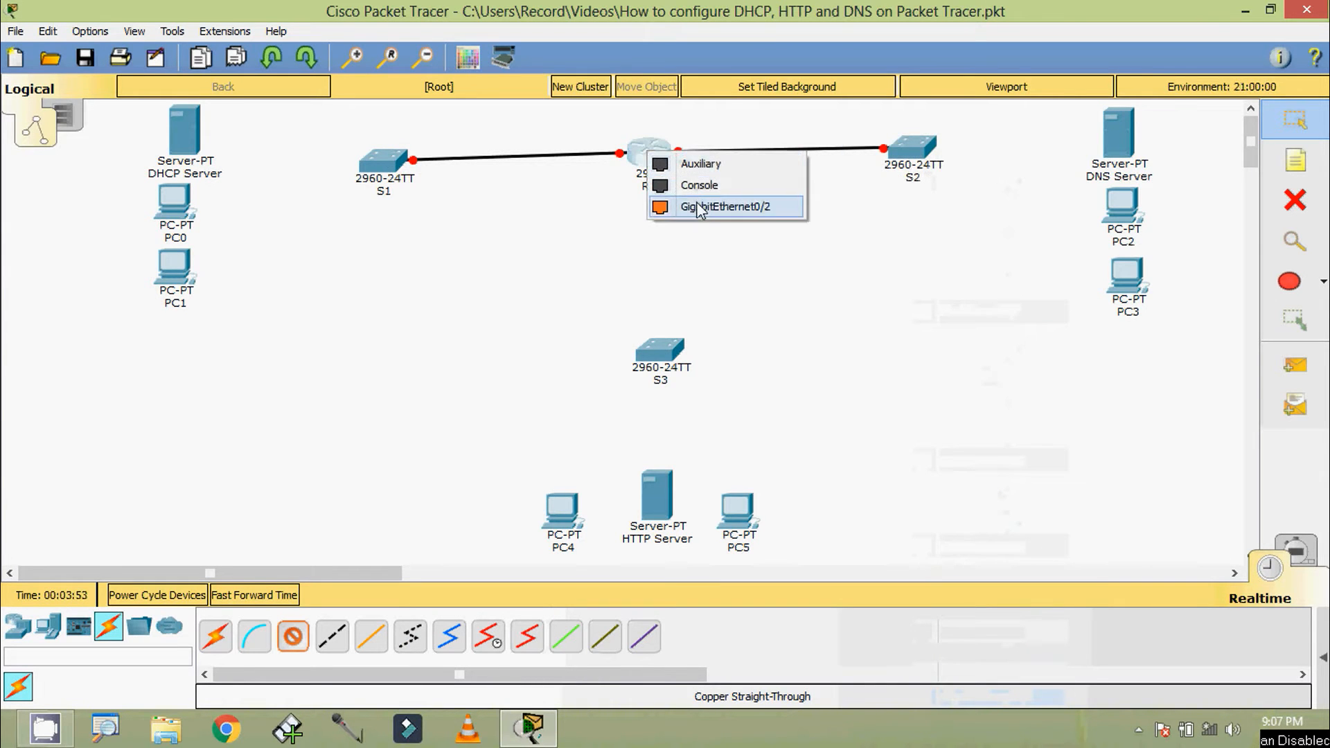
left_click(659, 206)
left_click(658, 355)
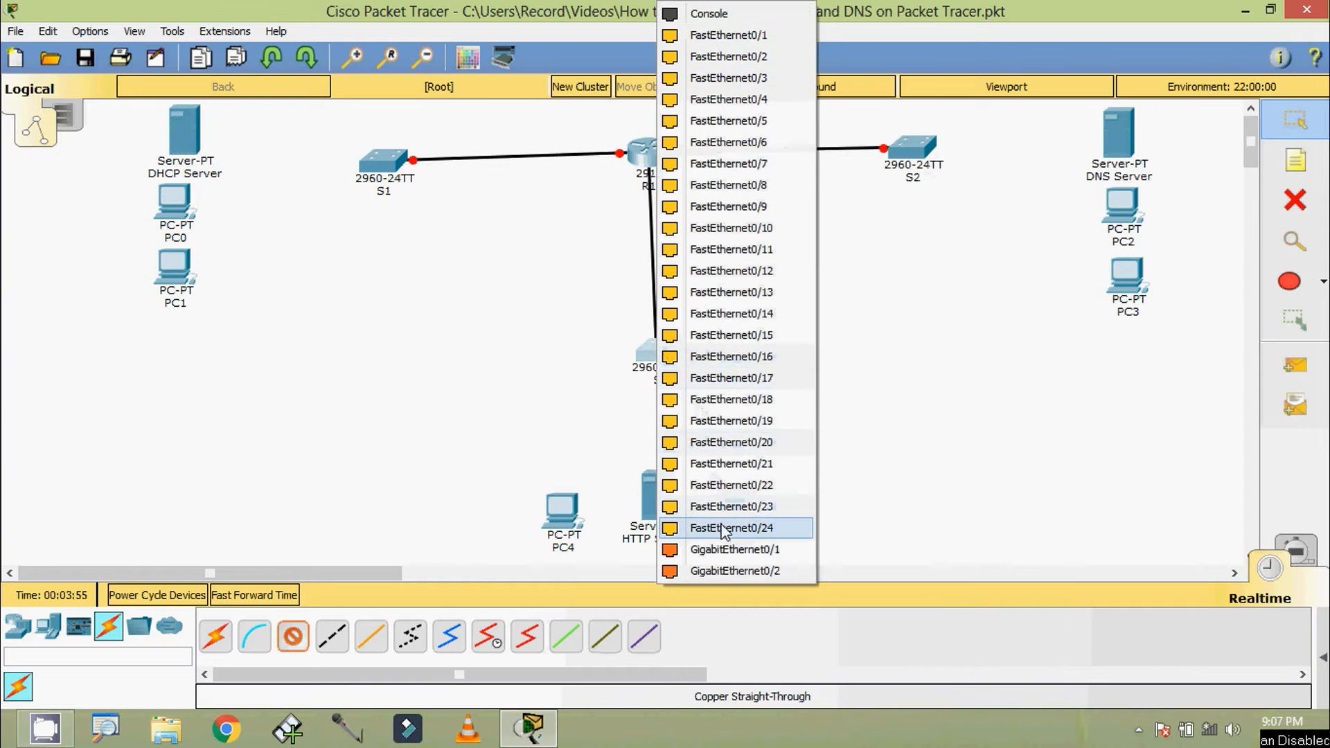
left_click(685, 549)
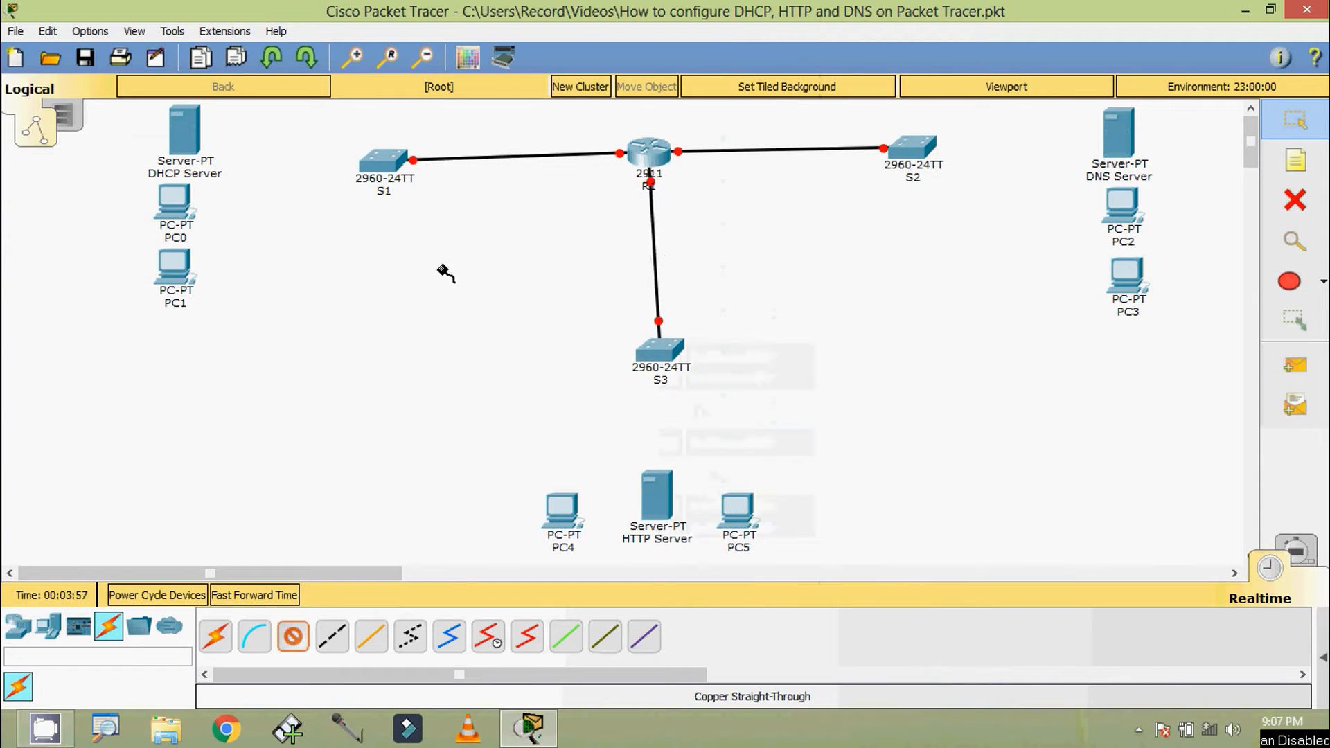
Connect S1's FastEthernet0/1 to the DHCP Server with a copper straight-through cable
left_click(387, 166)
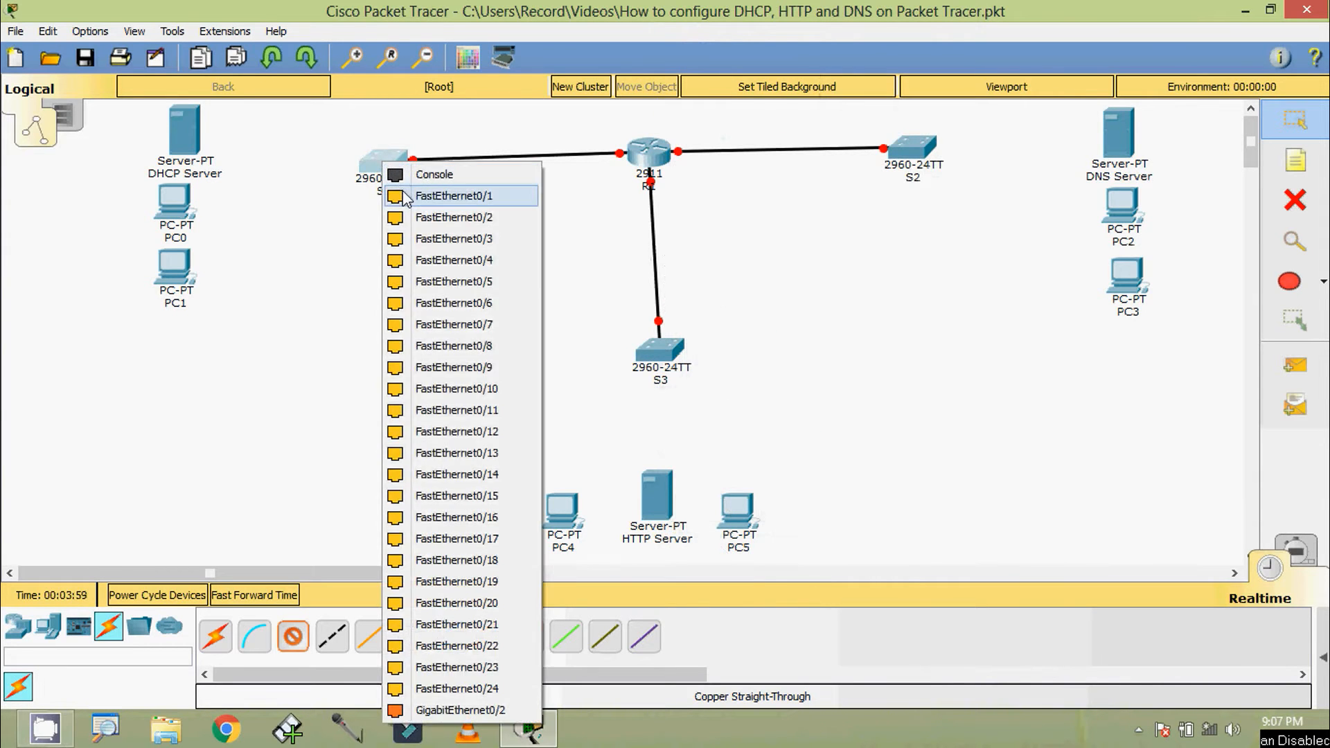
left_click(429, 193)
left_click(208, 166)
left_click(215, 142)
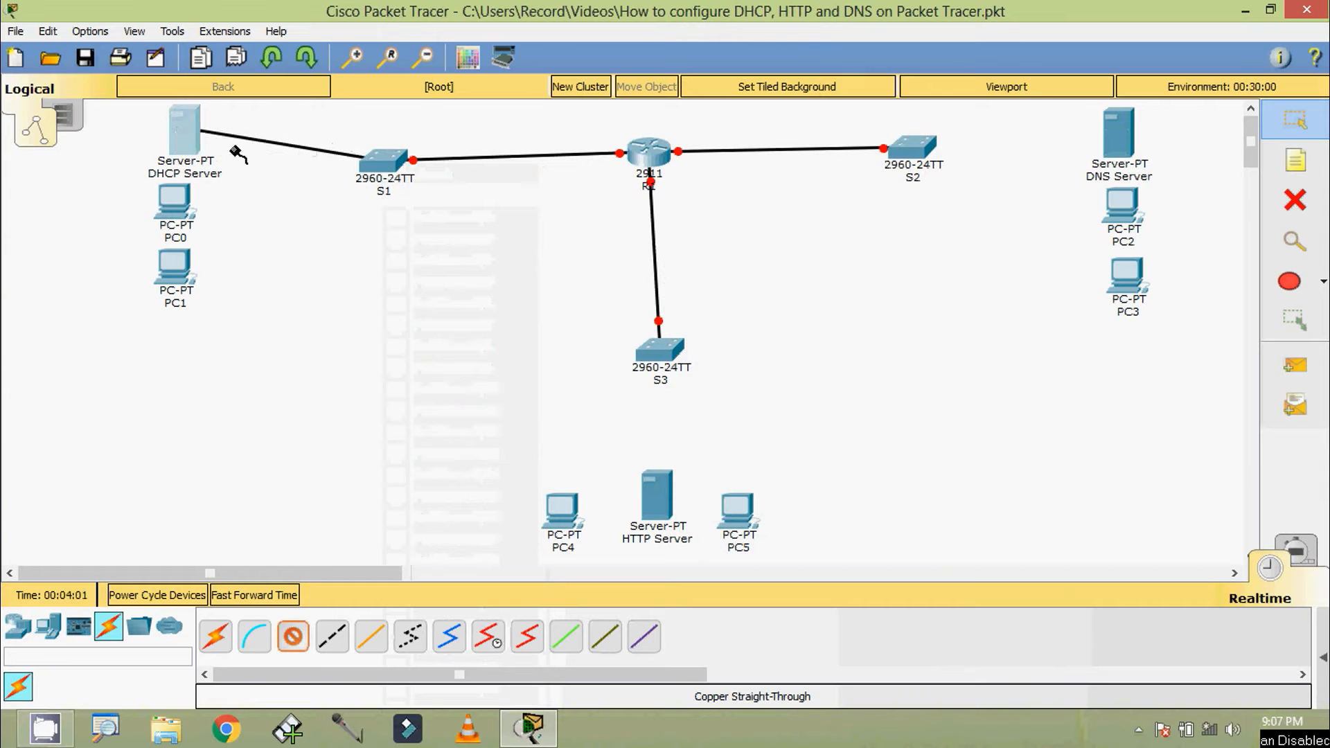
Connect PC0 and PC1 to free FastEthernet ports on S1 with copper straight-through cables
left_click(377, 163)
left_click(347, 201)
left_click(176, 202)
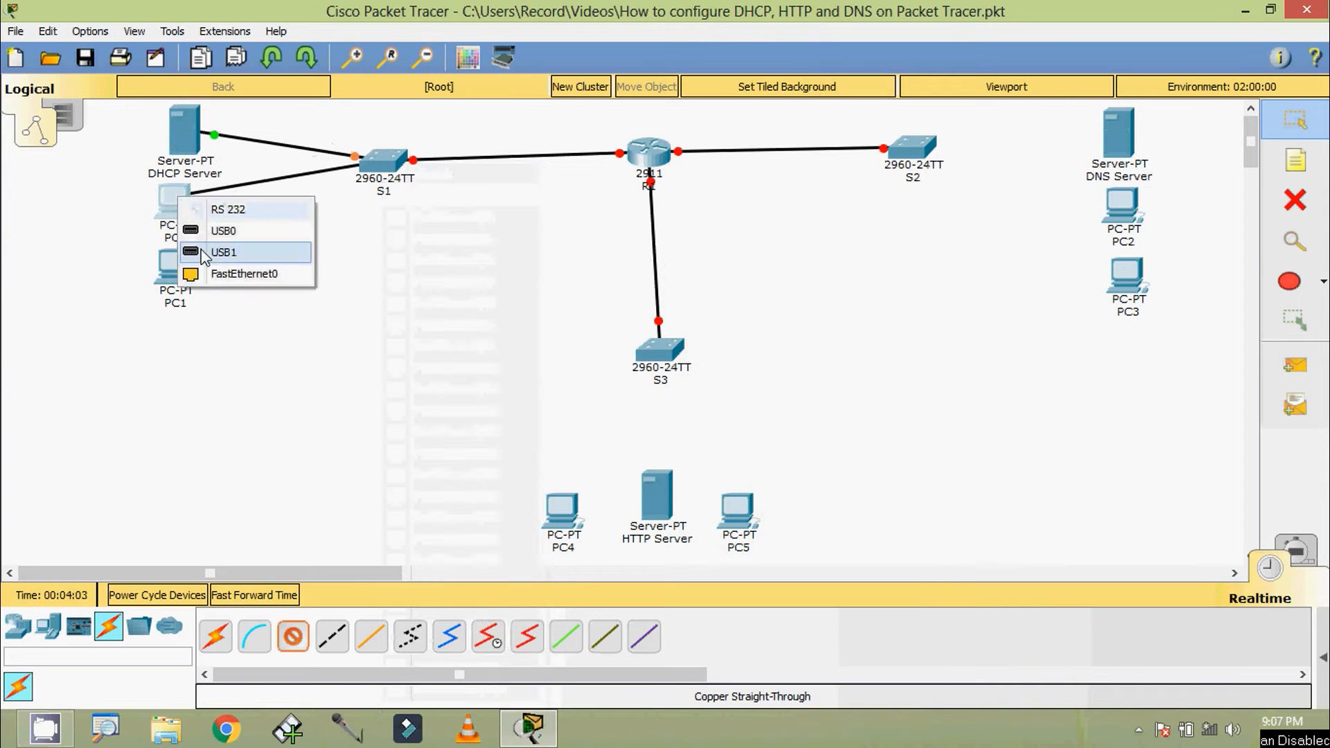
left_click(228, 273)
left_click(387, 166)
left_click(443, 345)
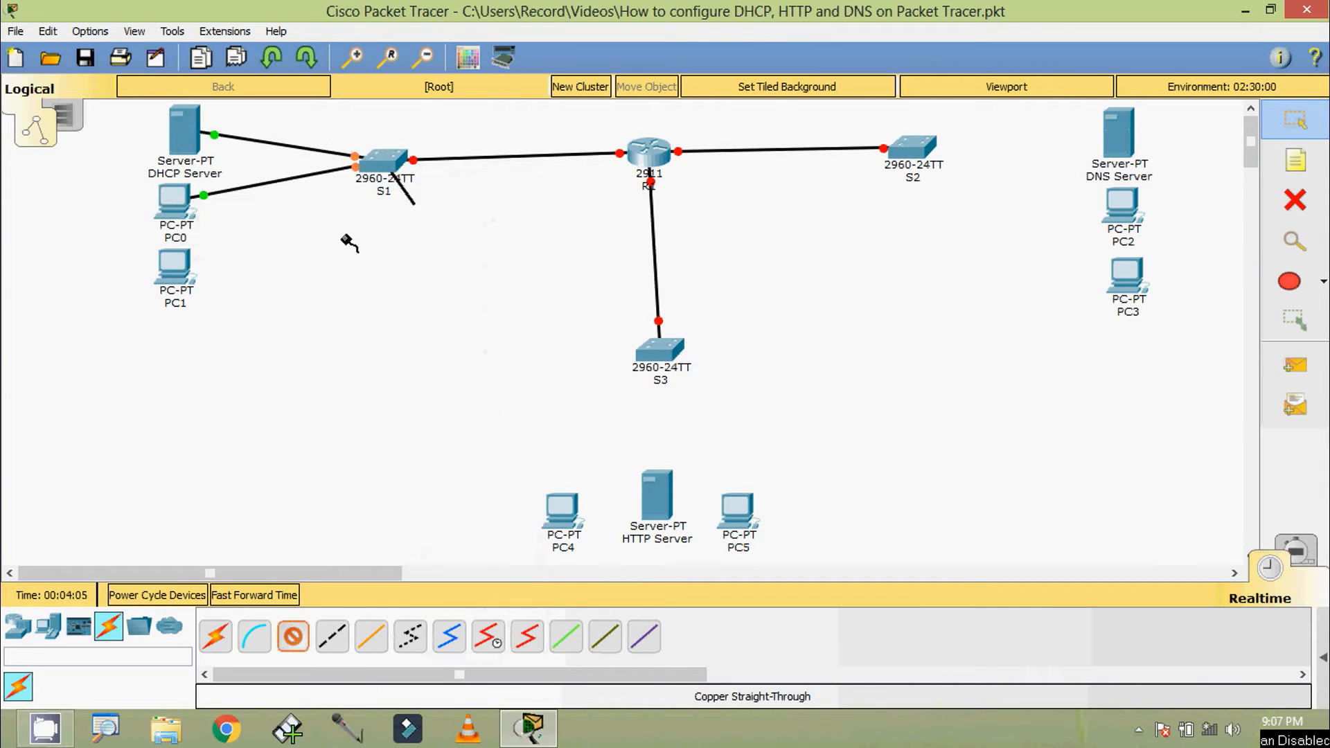
left_click(173, 266)
left_click(214, 348)
Connect S2 to the DNS Server with a copper straight-through cable
left_click(937, 165)
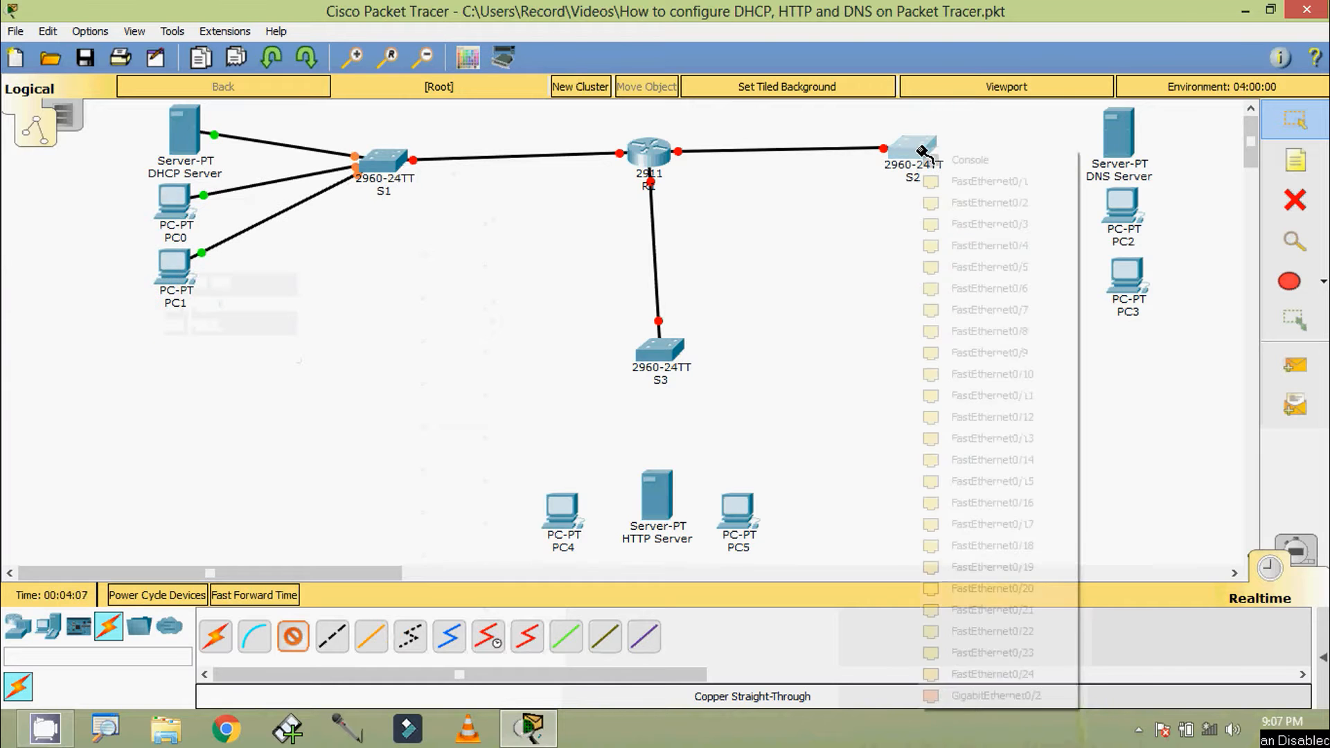
left_click(970, 169)
left_click(1112, 142)
left_click(1164, 149)
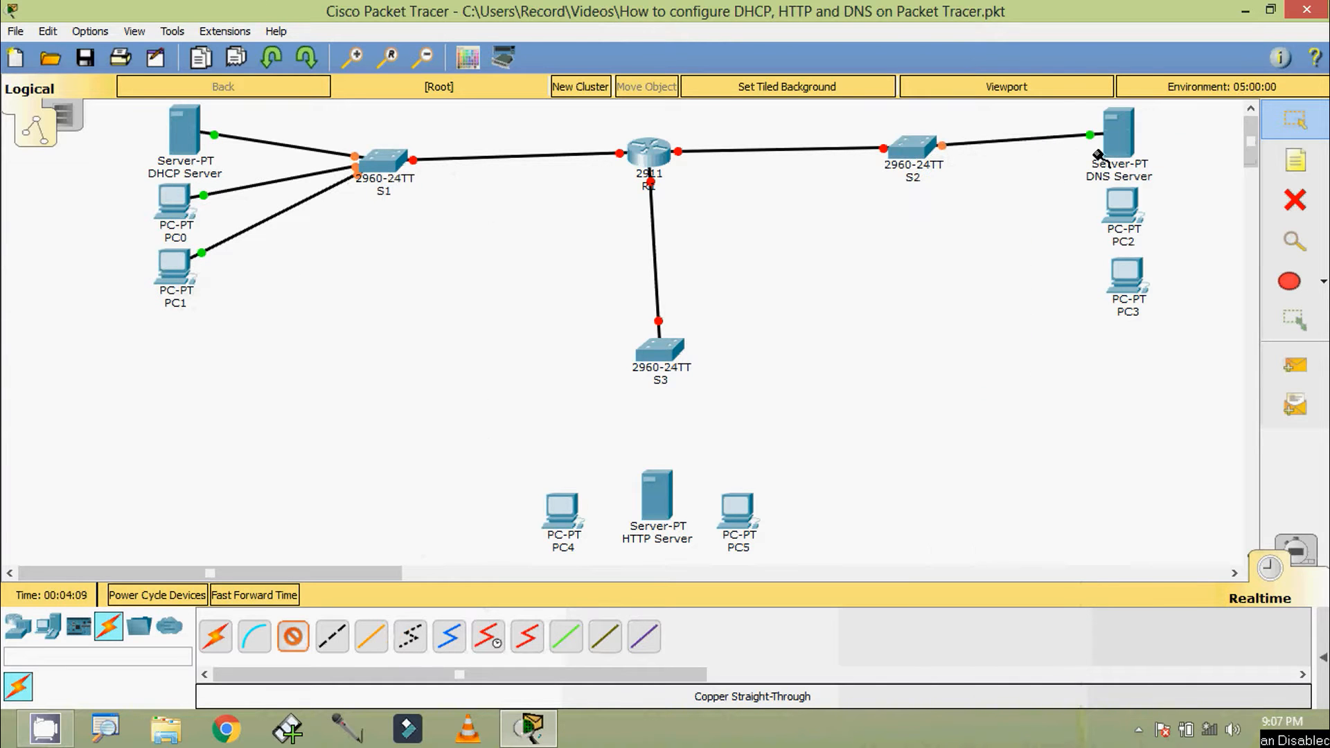
Connect PC2 and PC3 to free FastEthernet ports on S2 with copper straight-through cables
left_click(914, 149)
left_click(946, 178)
left_click(1123, 204)
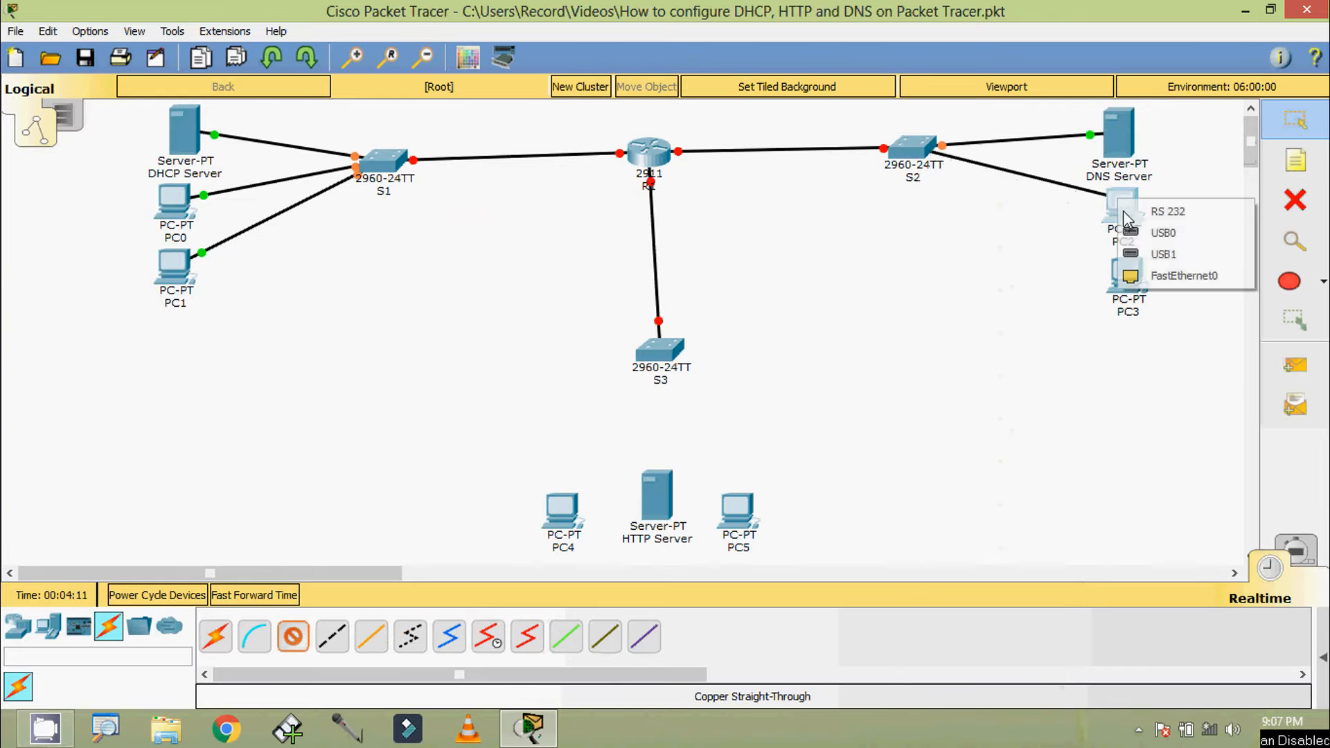
left_click(1171, 275)
left_click(928, 164)
left_click(983, 219)
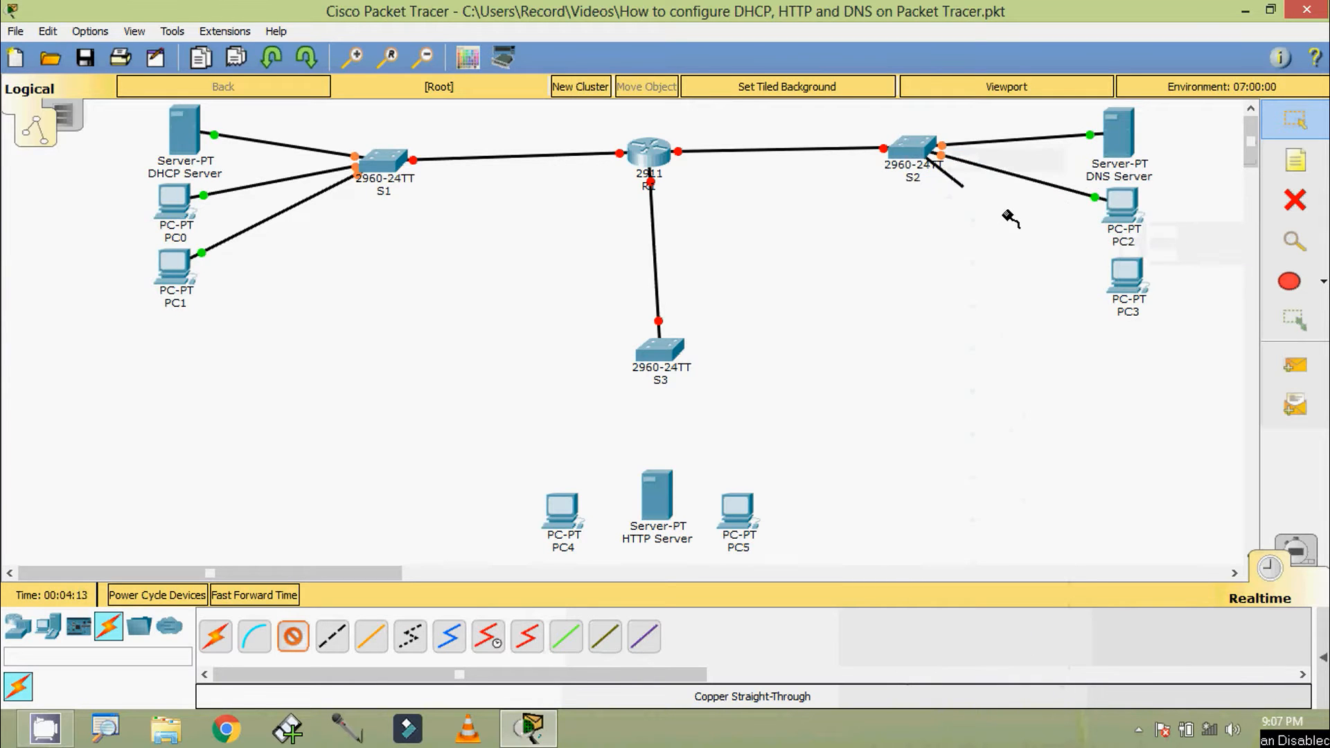
left_click(1125, 279)
left_click(1186, 357)
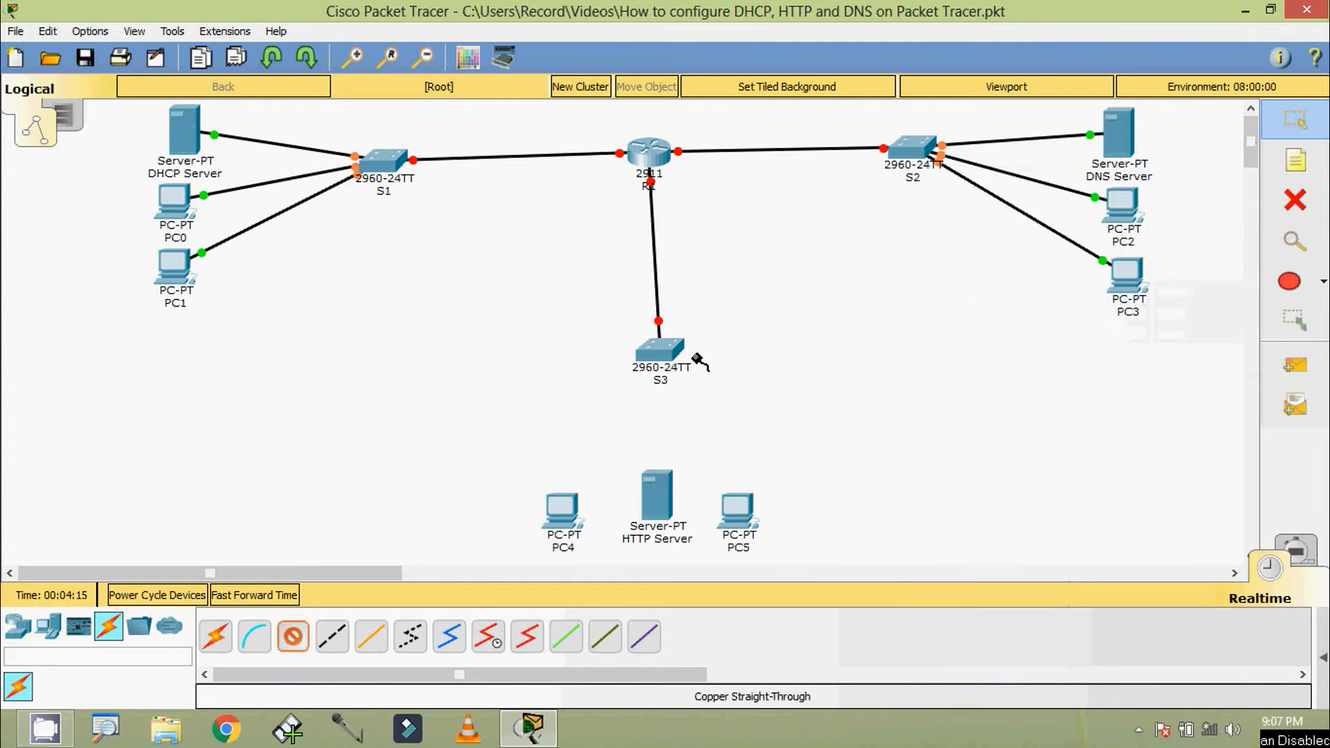
Connect S3's FastEthernet0/1 to the HTTP Server with a copper straight-through cable
left_click(665, 352)
left_click(749, 56)
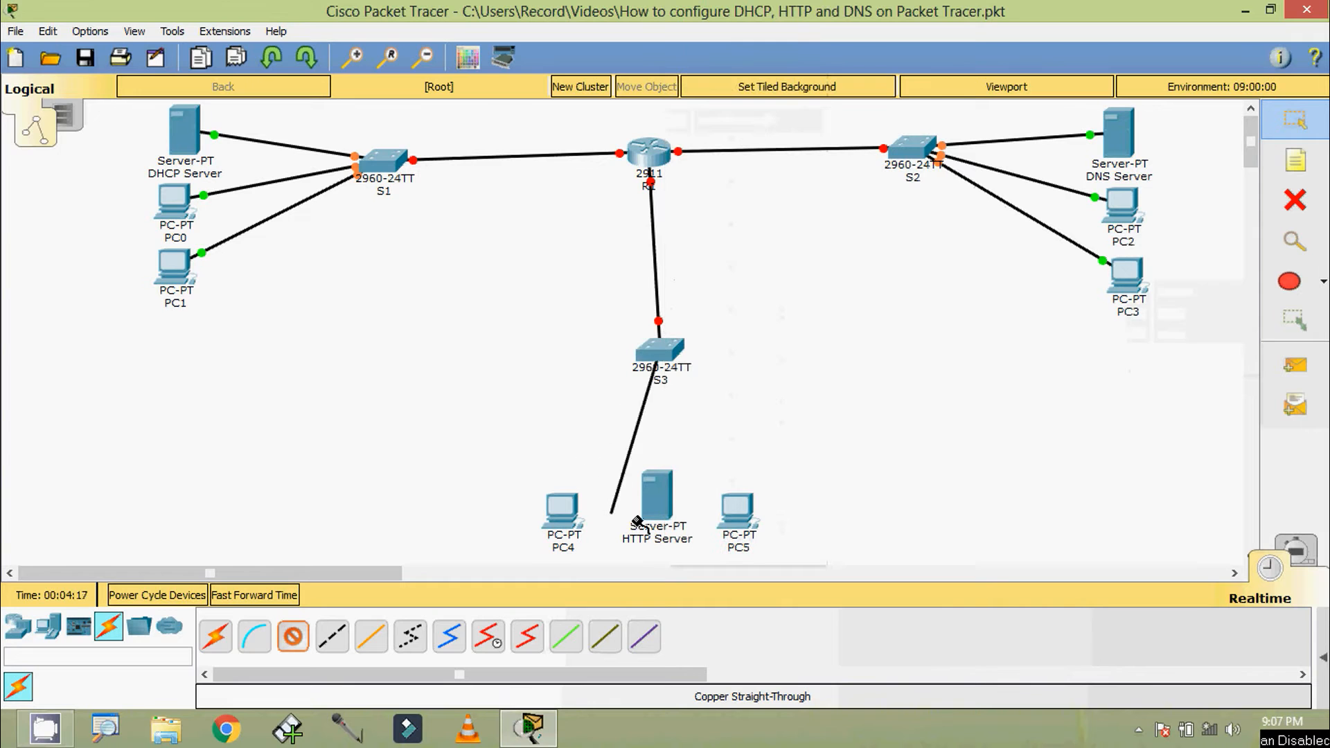
left_click(654, 493)
left_click(717, 508)
Connect S3's FastEthernet0/2 to PC4's FastEthernet0, and cable another free FastEthernet port on S3 to PC5
left_click(658, 350)
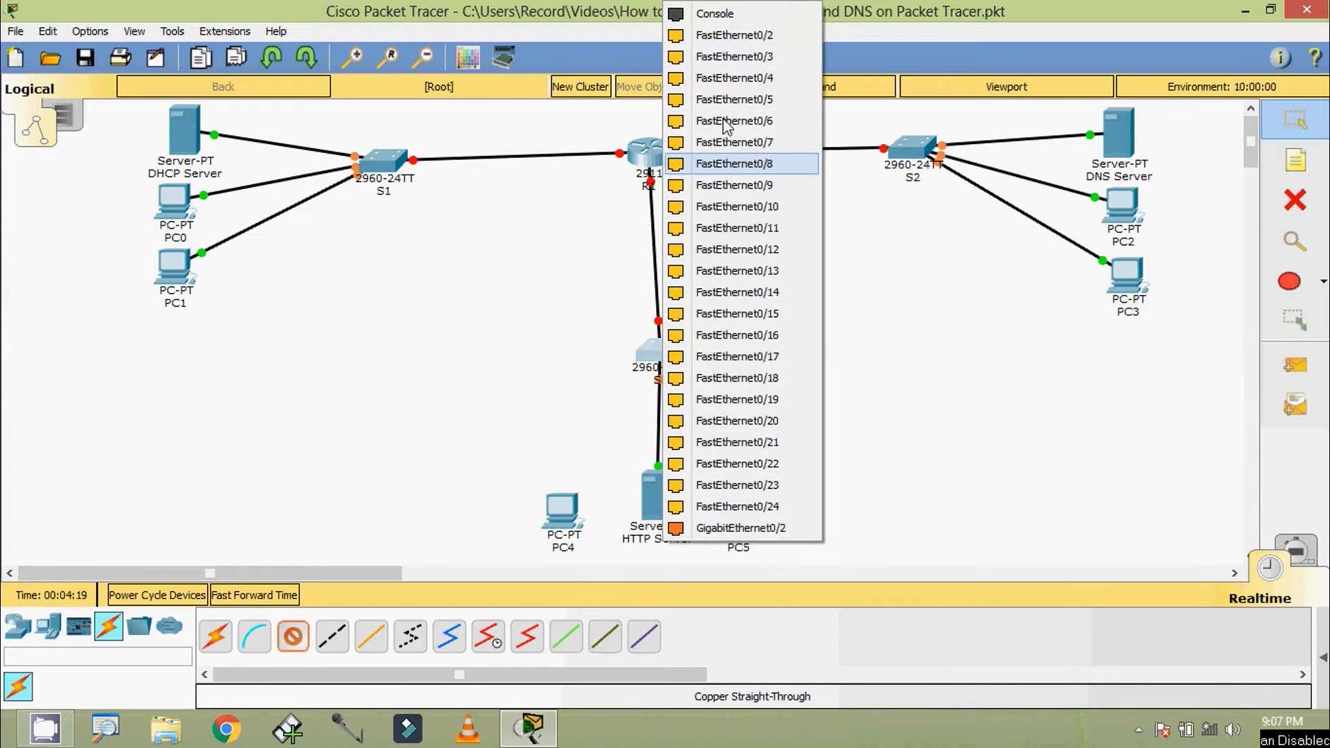
left_click(727, 34)
left_click(555, 502)
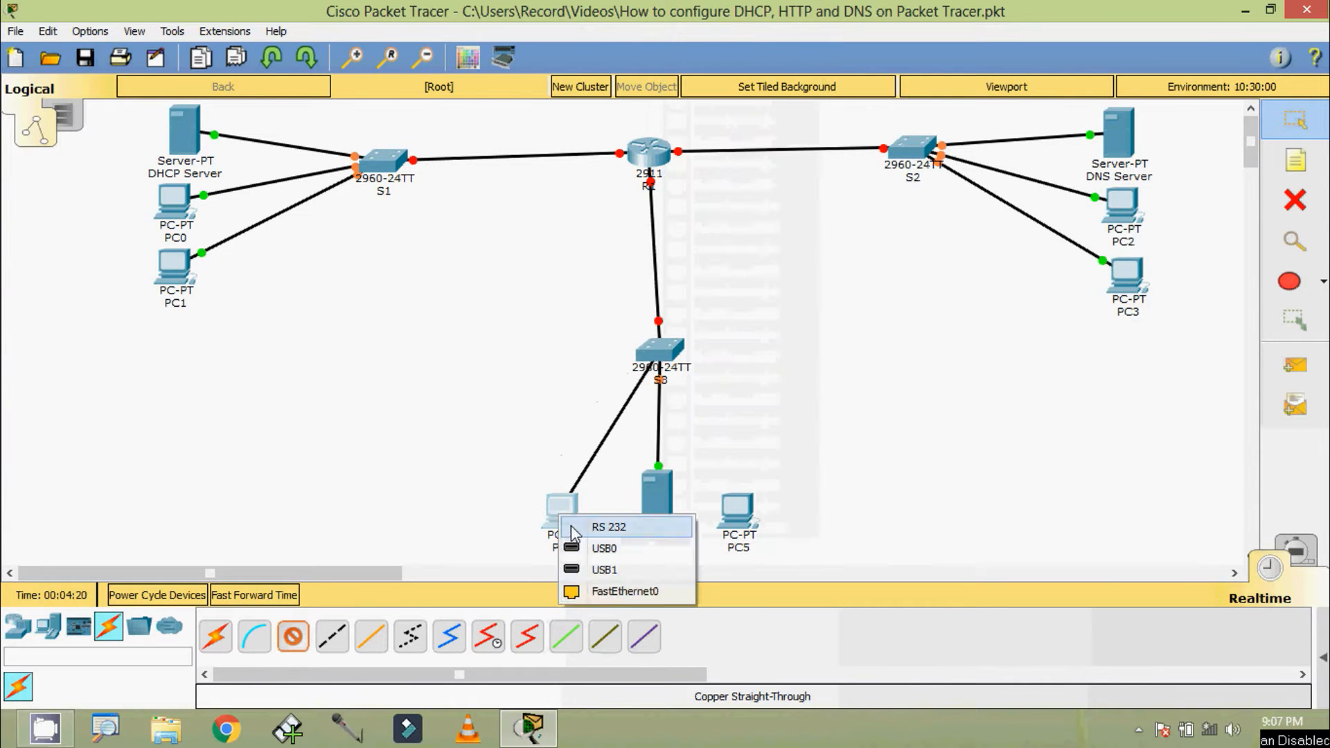
left_click(568, 591)
left_click(663, 355)
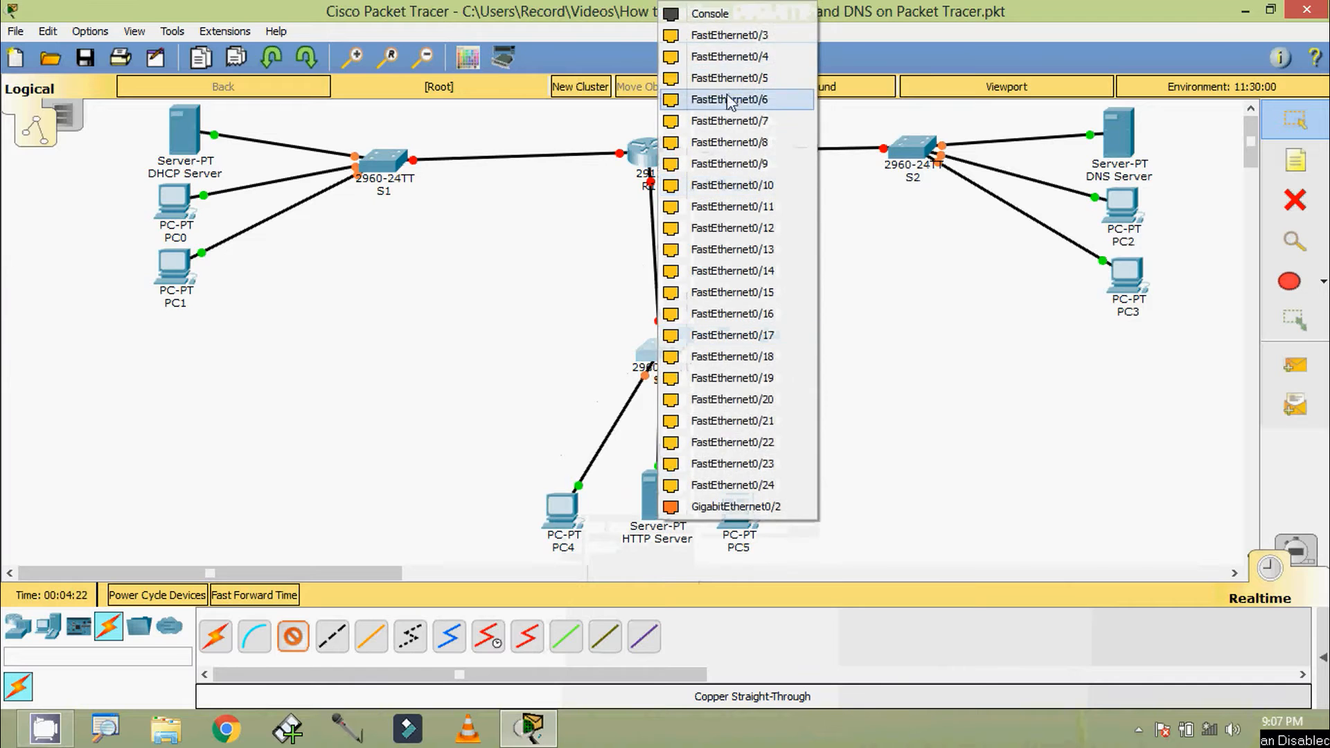
left_click(734, 52)
left_click(736, 509)
left_click(779, 584)
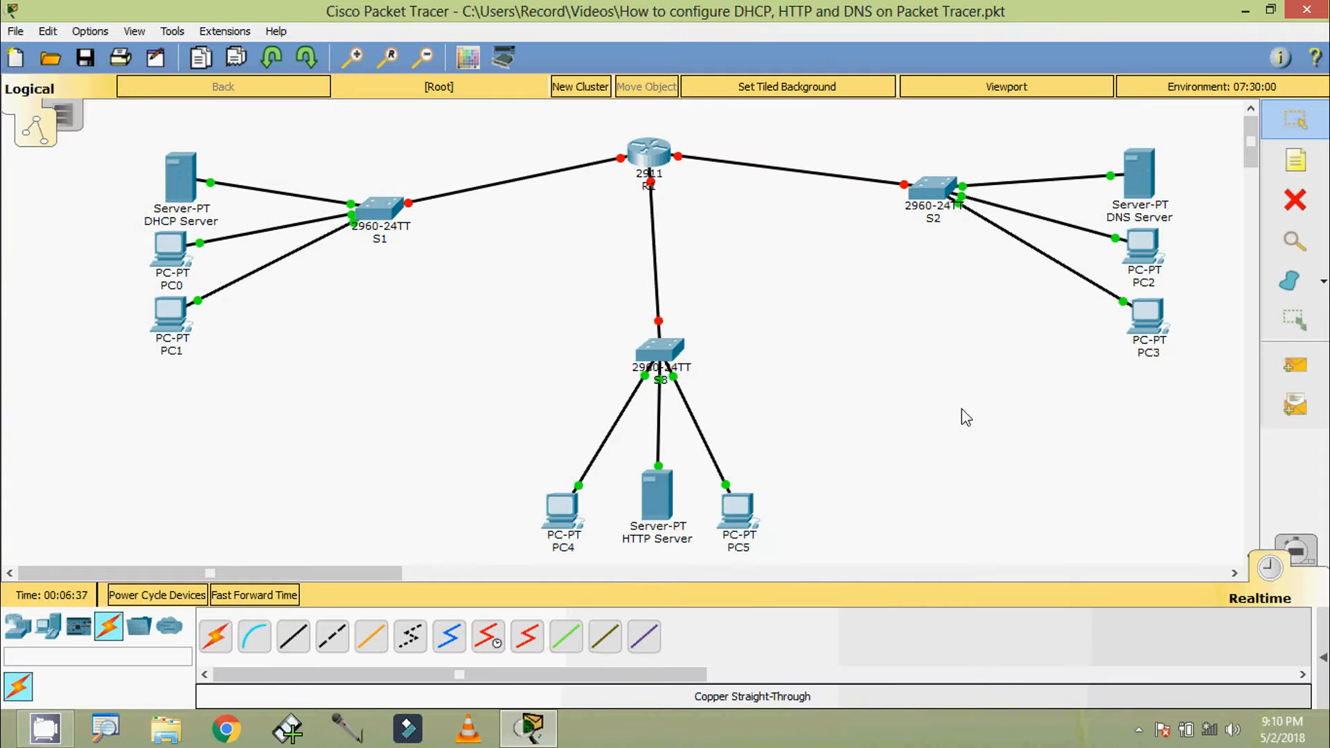
Draw a pink-filled freeform shape with a black outline around S1, the DHCP Server, PC0 and PC1
left_click(1290, 280)
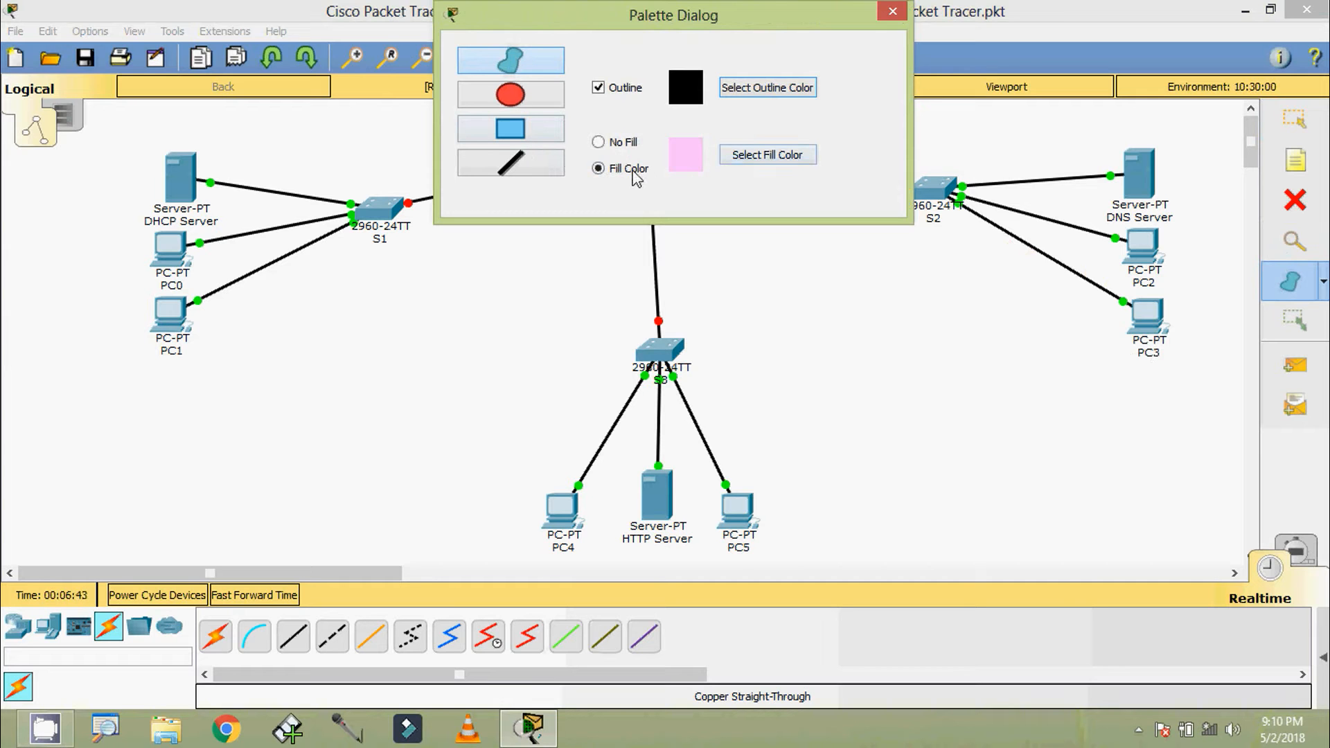
mouse_move(672, 22)
left_mouse_down()
mouse_move(847, 144)
mouse_move(936, 182)
left_mouse_up()
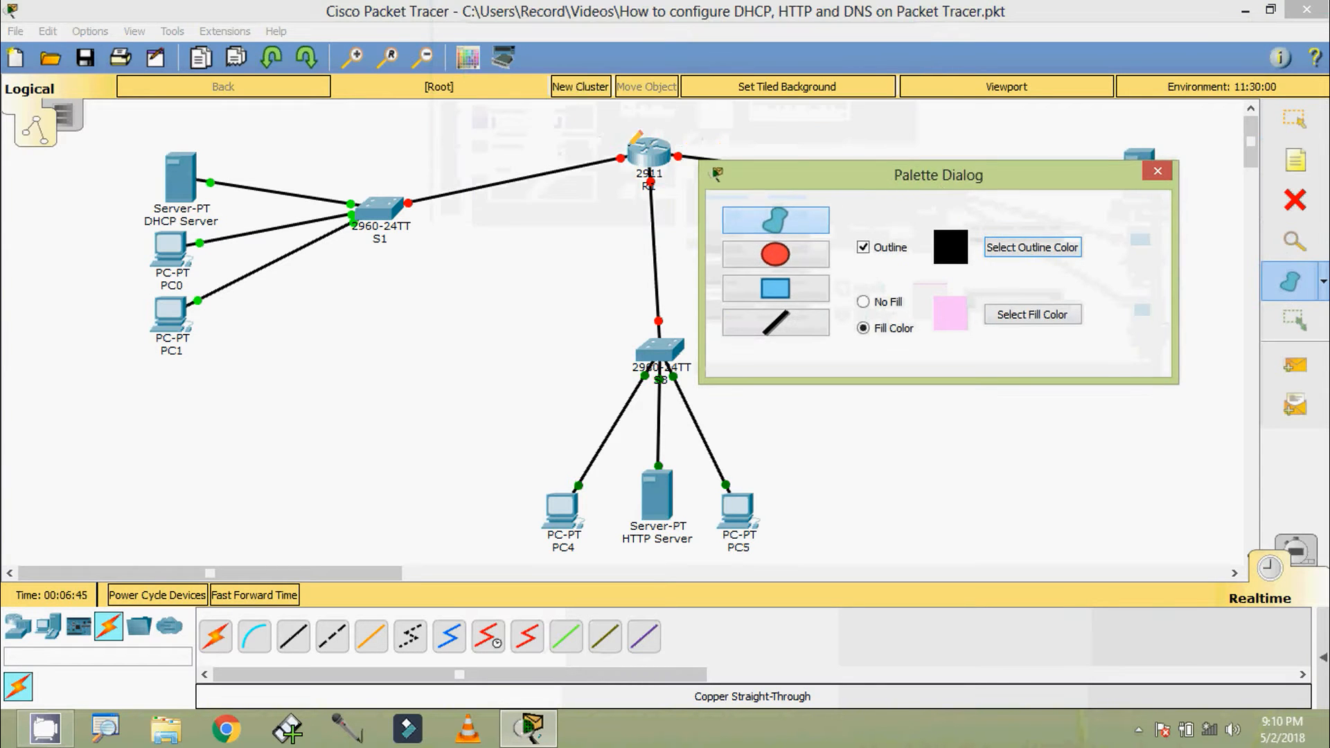
mouse_move(619, 144)
left_mouse_down()
mouse_move(597, 209)
mouse_move(391, 333)
mouse_move(194, 373)
mouse_move(120, 272)
mouse_move(206, 133)
mouse_move(552, 123)
left_mouse_up()
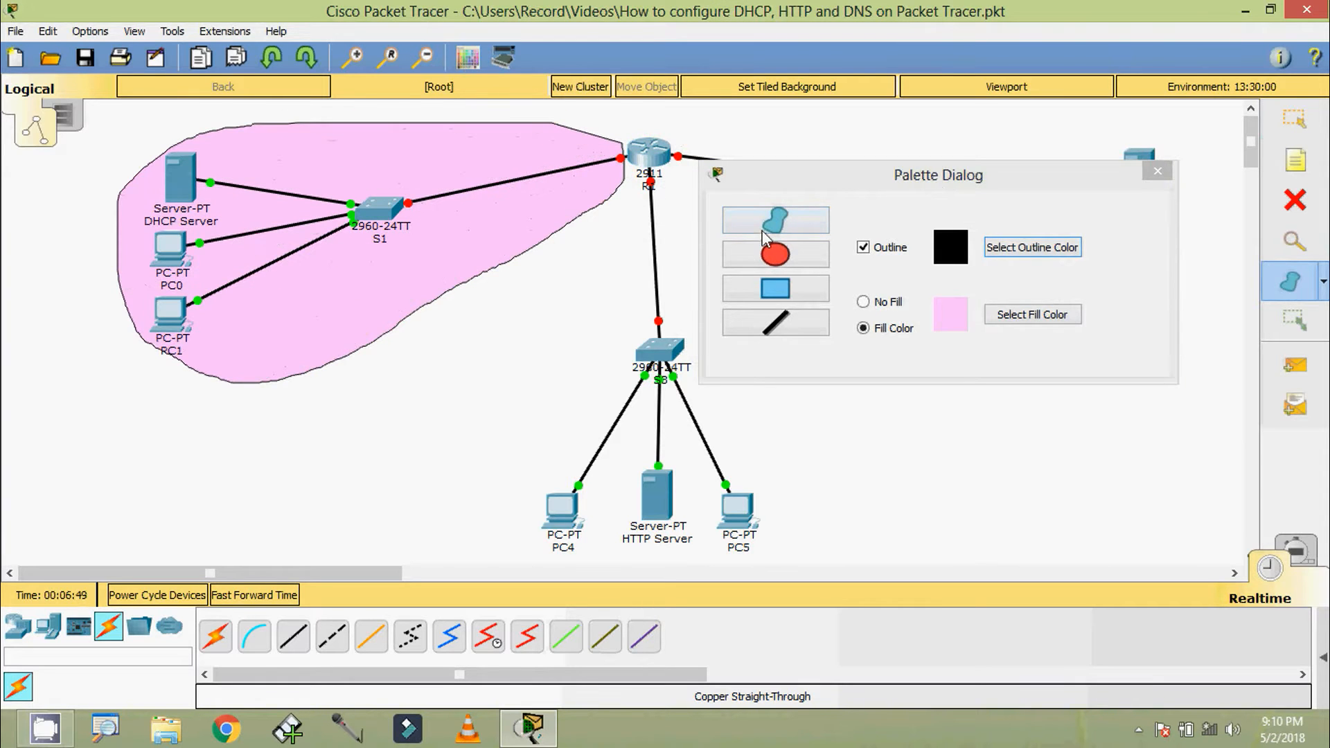
Set the fill to light purple-blue and draw a freeform shape around S2, the DNS Server, PC2 and PC3
left_click(1011, 314)
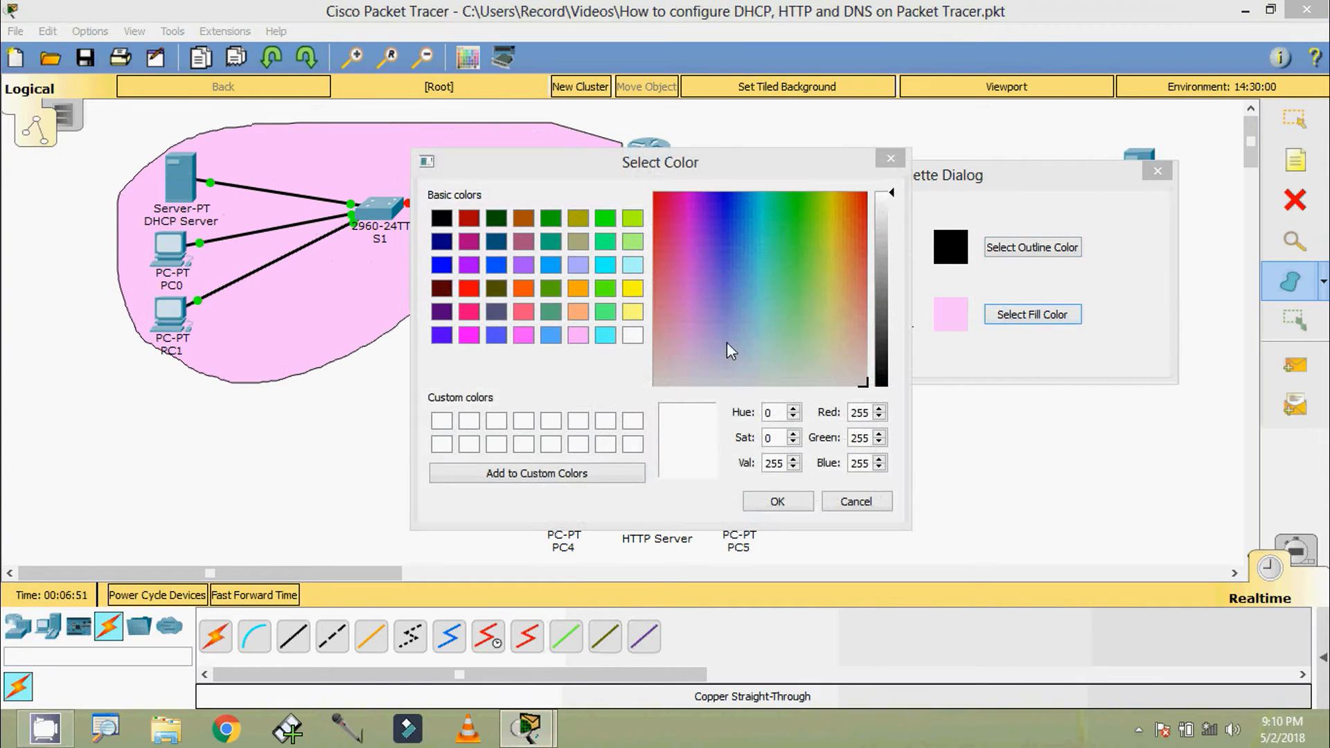
left_click(726, 339)
left_click(770, 500)
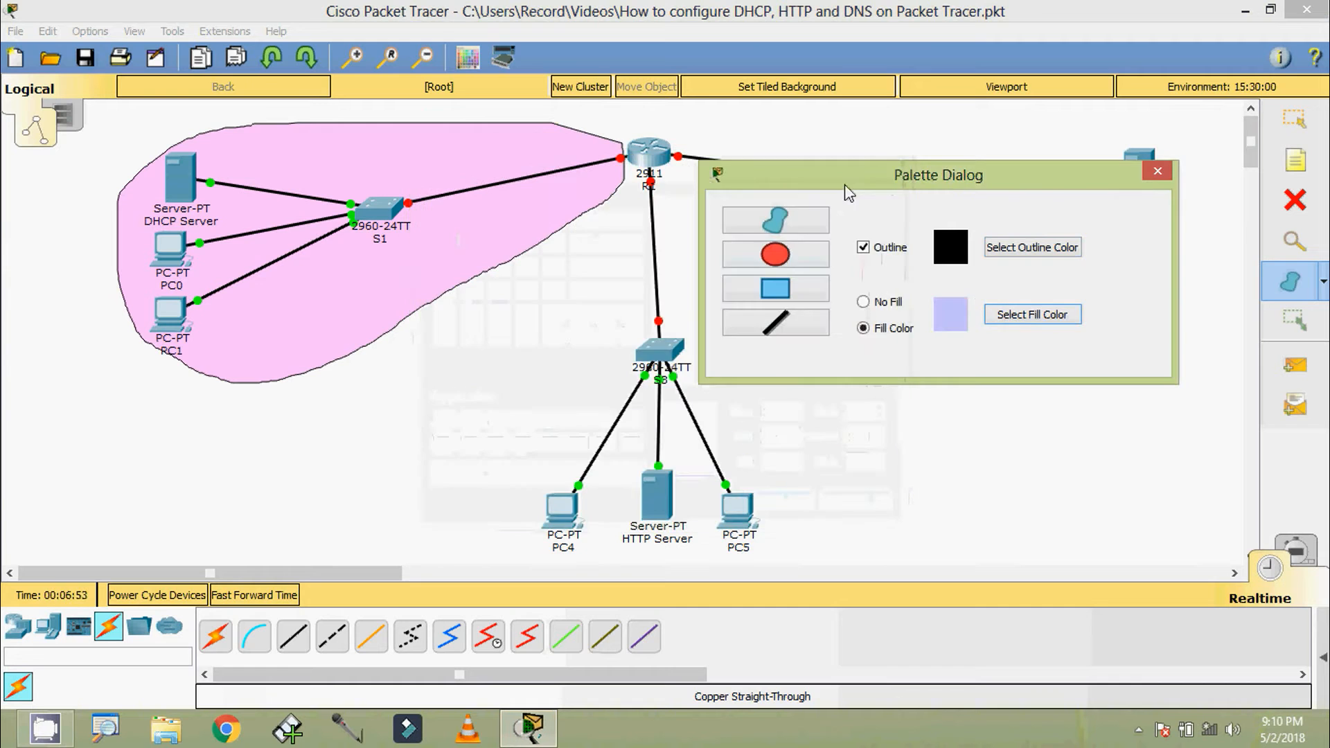
mouse_move(844, 184)
left_mouse_down()
mouse_move(358, 264)
mouse_move(320, 338)
left_mouse_up()
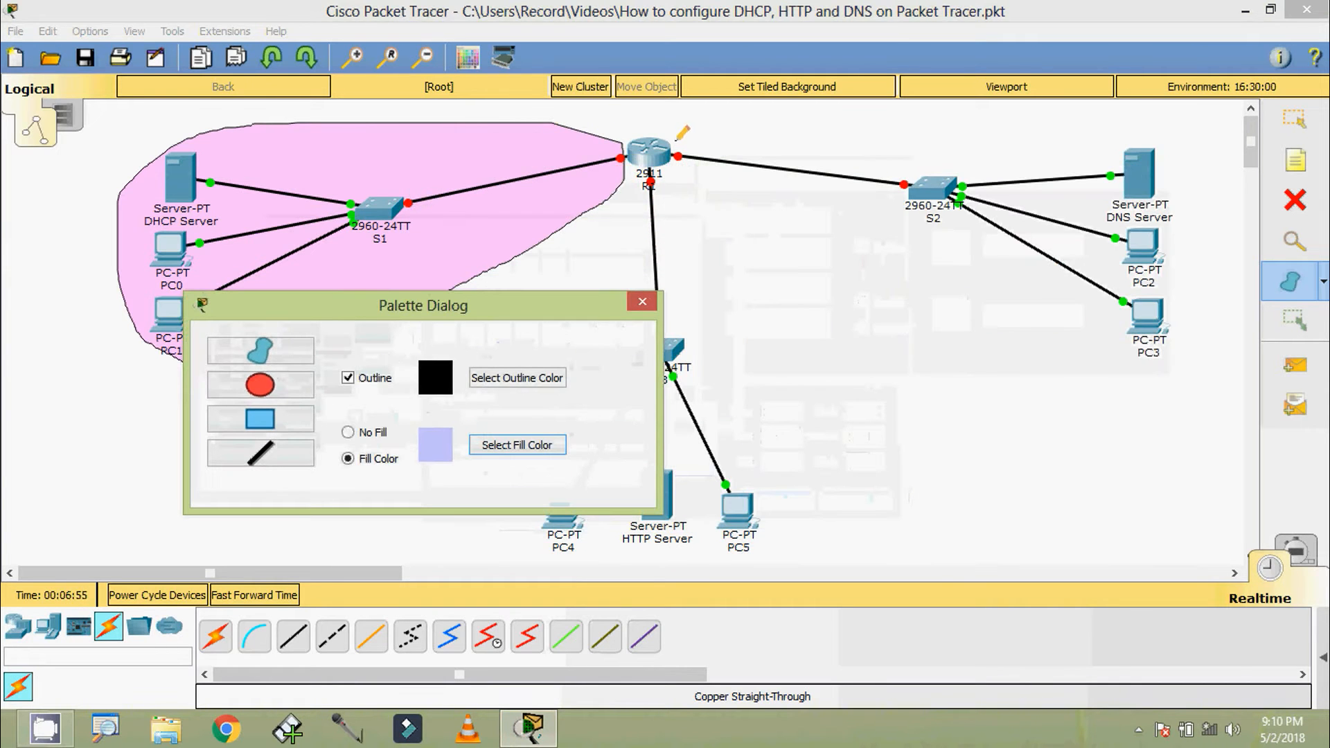
mouse_move(677, 137)
left_mouse_down()
mouse_move(721, 223)
mouse_move(999, 341)
mouse_move(1146, 381)
mouse_move(1190, 225)
mouse_move(1108, 128)
mouse_move(817, 123)
left_mouse_up()
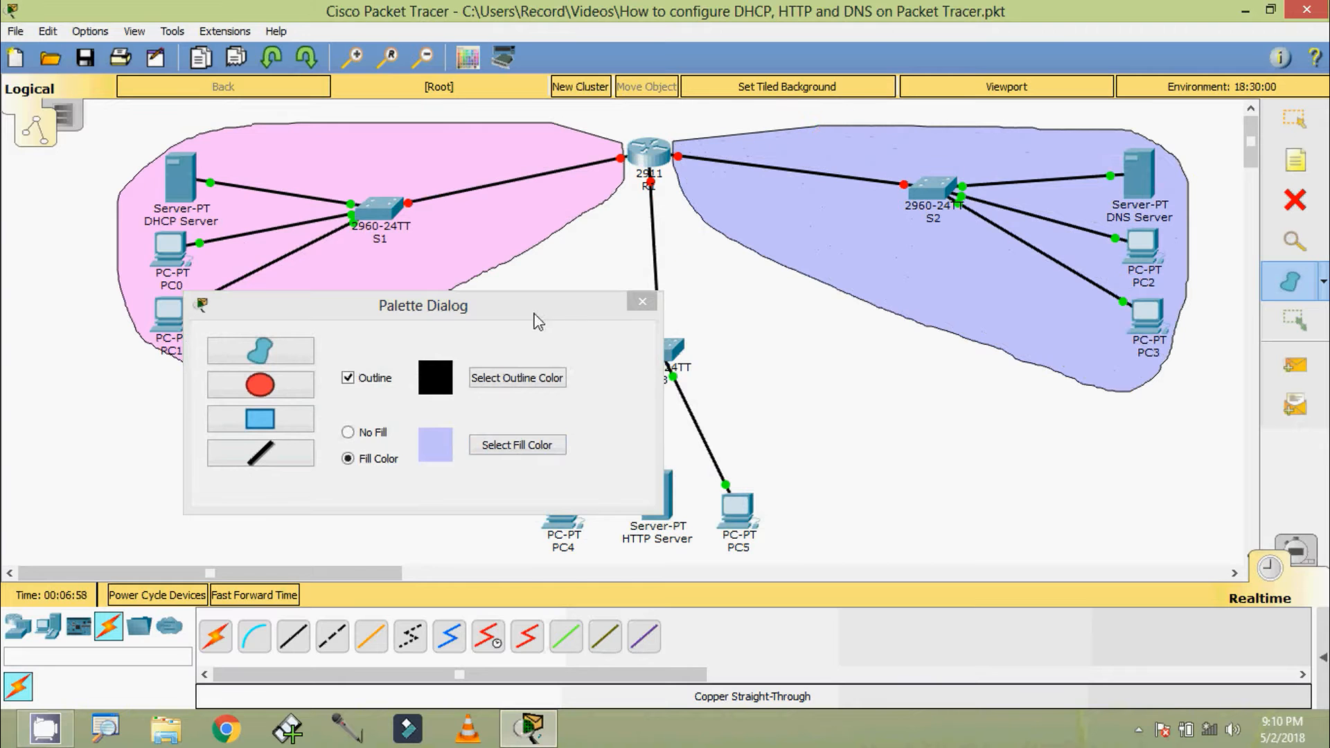
Set the fill to light green (RGB 189, 255, 161) and draw a freeform shape around S3, the HTTP Server, PC4 and PC5
left_click_drag(539, 320, 428, 157)
left_click(437, 281)
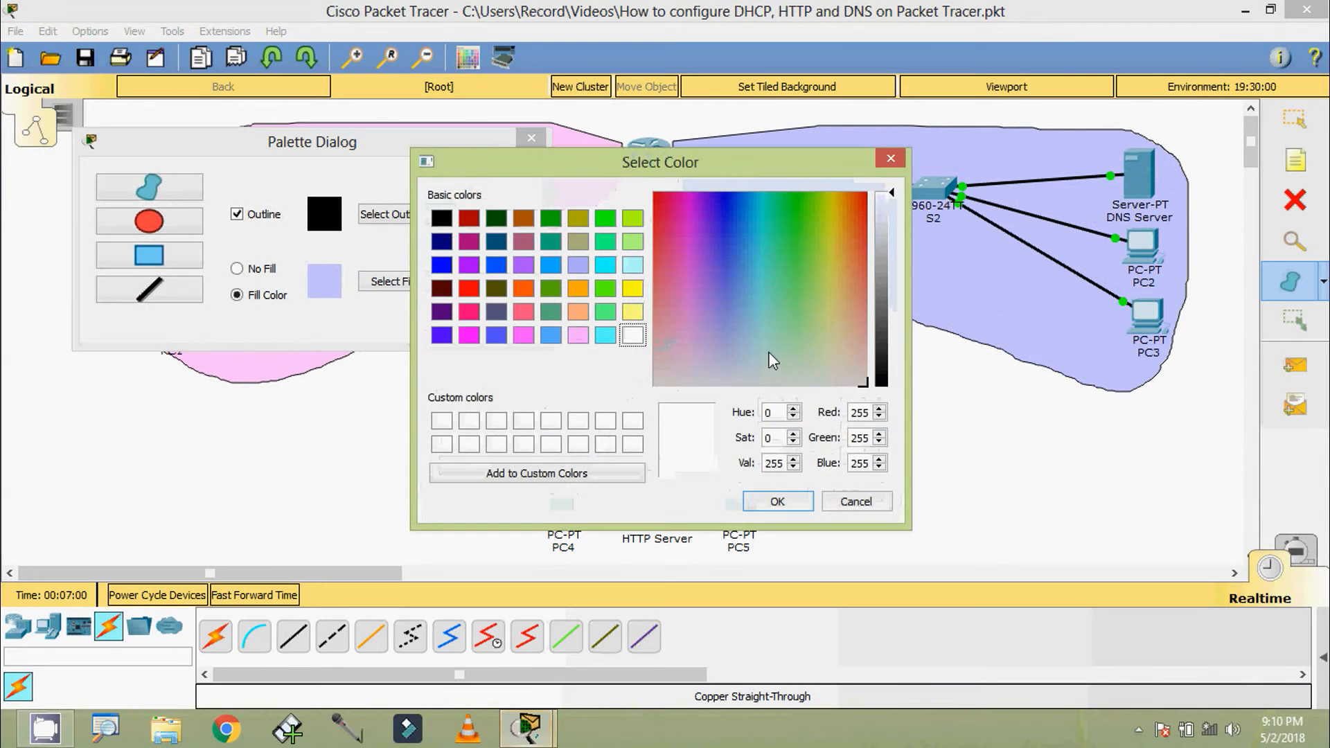
left_click_drag(811, 340, 805, 315)
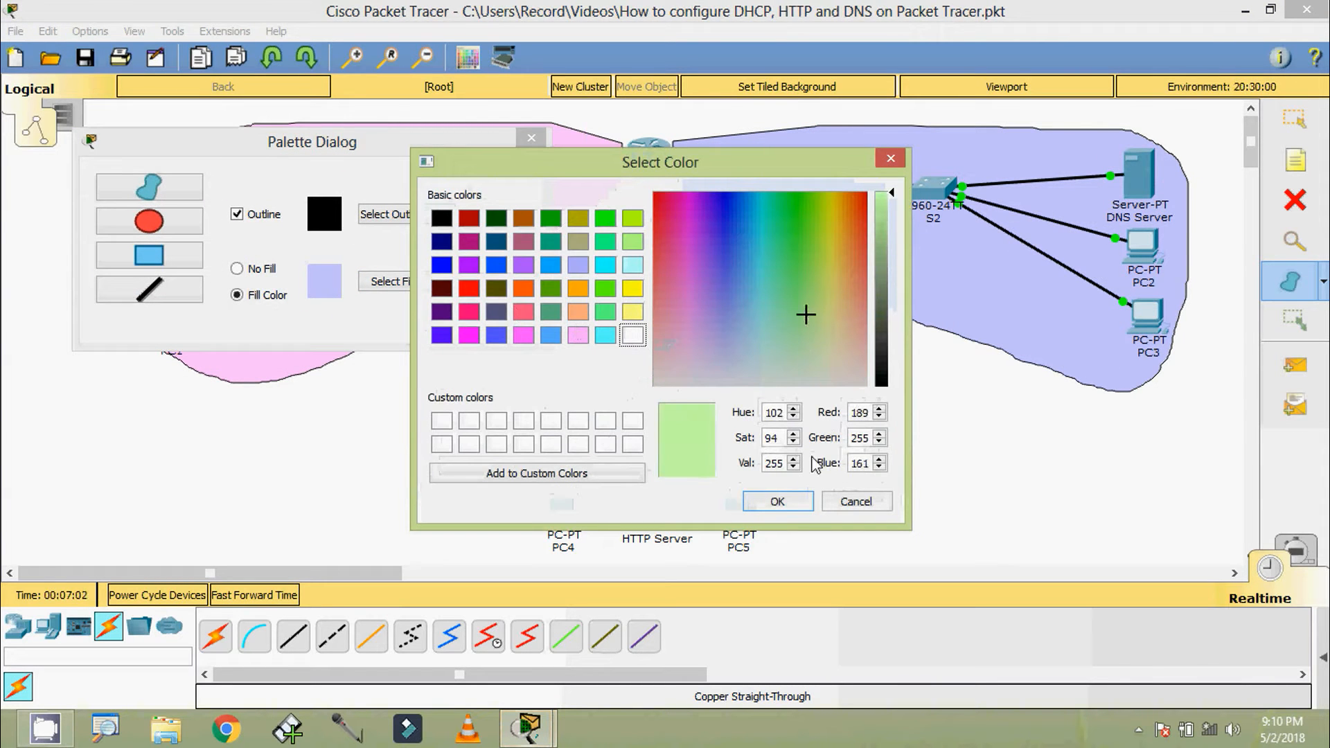
left_click(778, 501)
left_click_drag(490, 161, 316, 166)
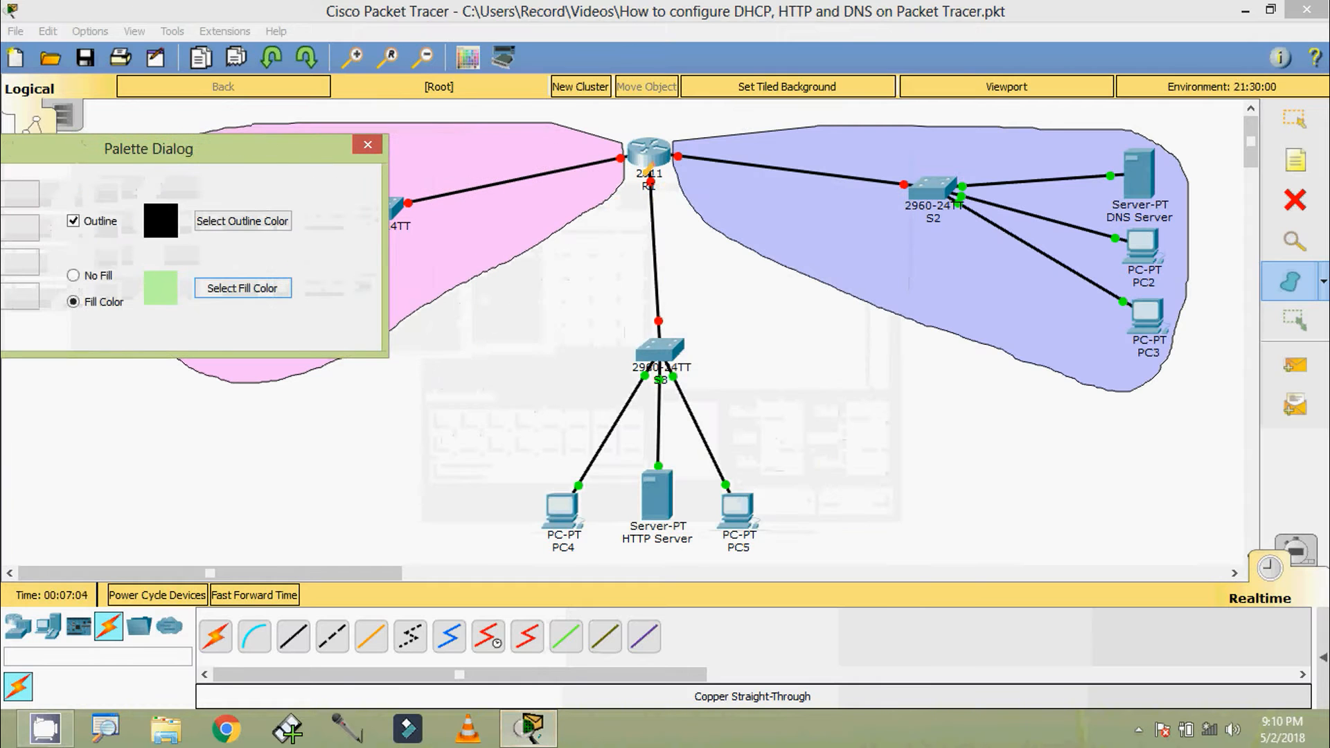
mouse_move(644, 176)
left_mouse_down()
mouse_move(526, 500)
mouse_move(657, 577)
mouse_move(786, 551)
mouse_move(802, 478)
mouse_move(723, 269)
left_mouse_up()
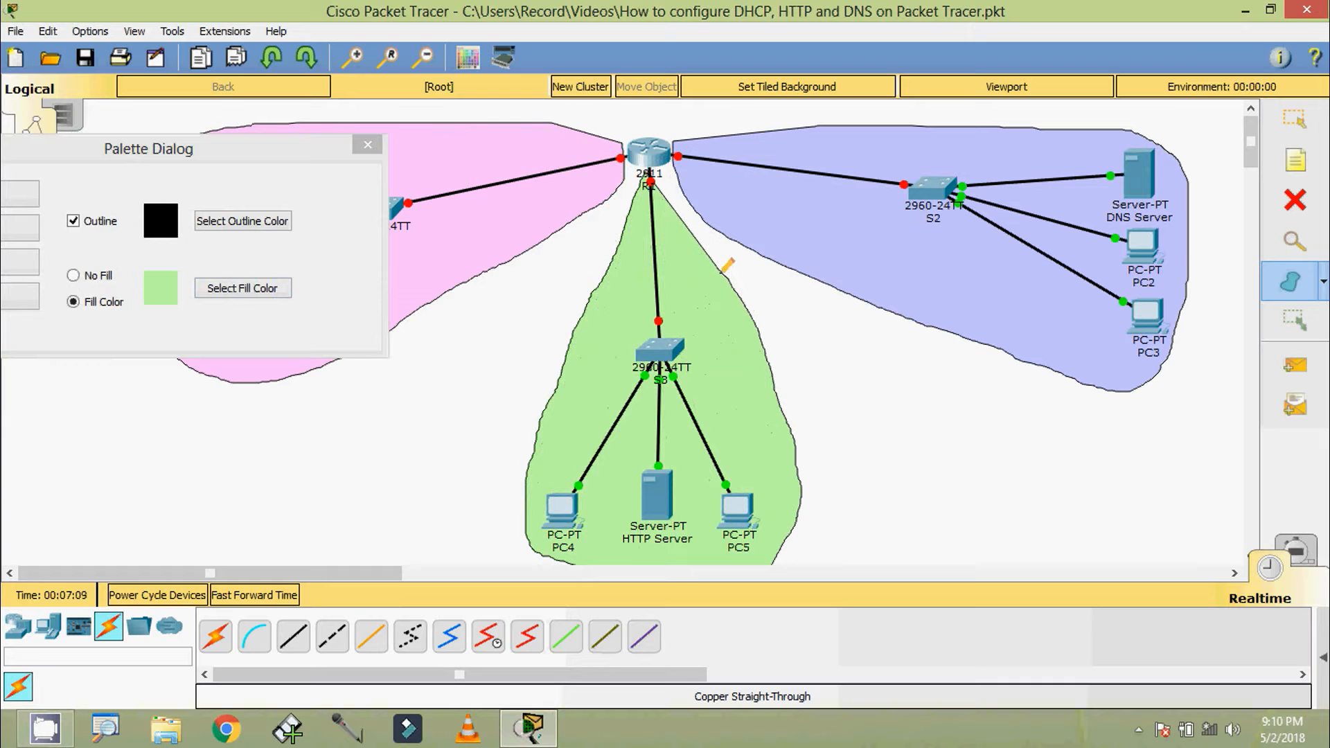
Place a note reading "Network1" and "192.168.1.0/24" in the pink area below S1, closing the colour palette first
left_click(368, 144)
left_click(1305, 169)
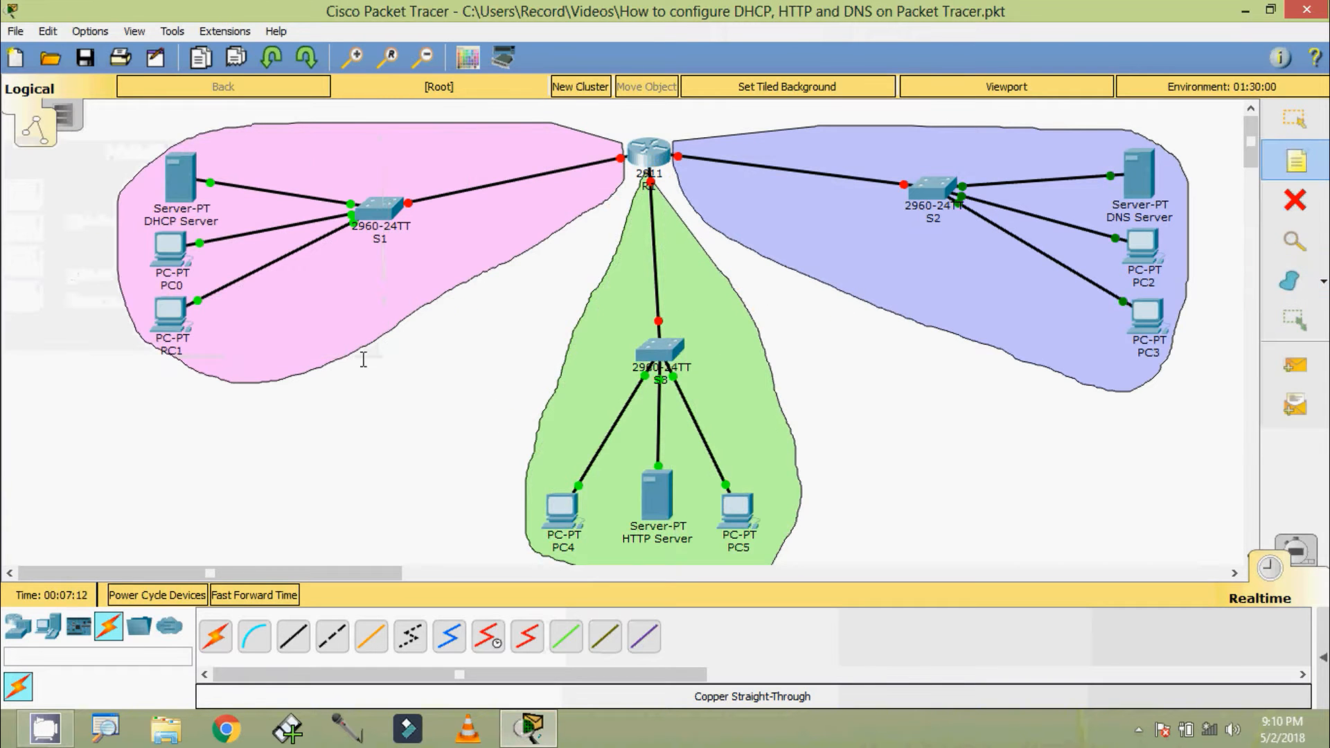
left_click(271, 316)
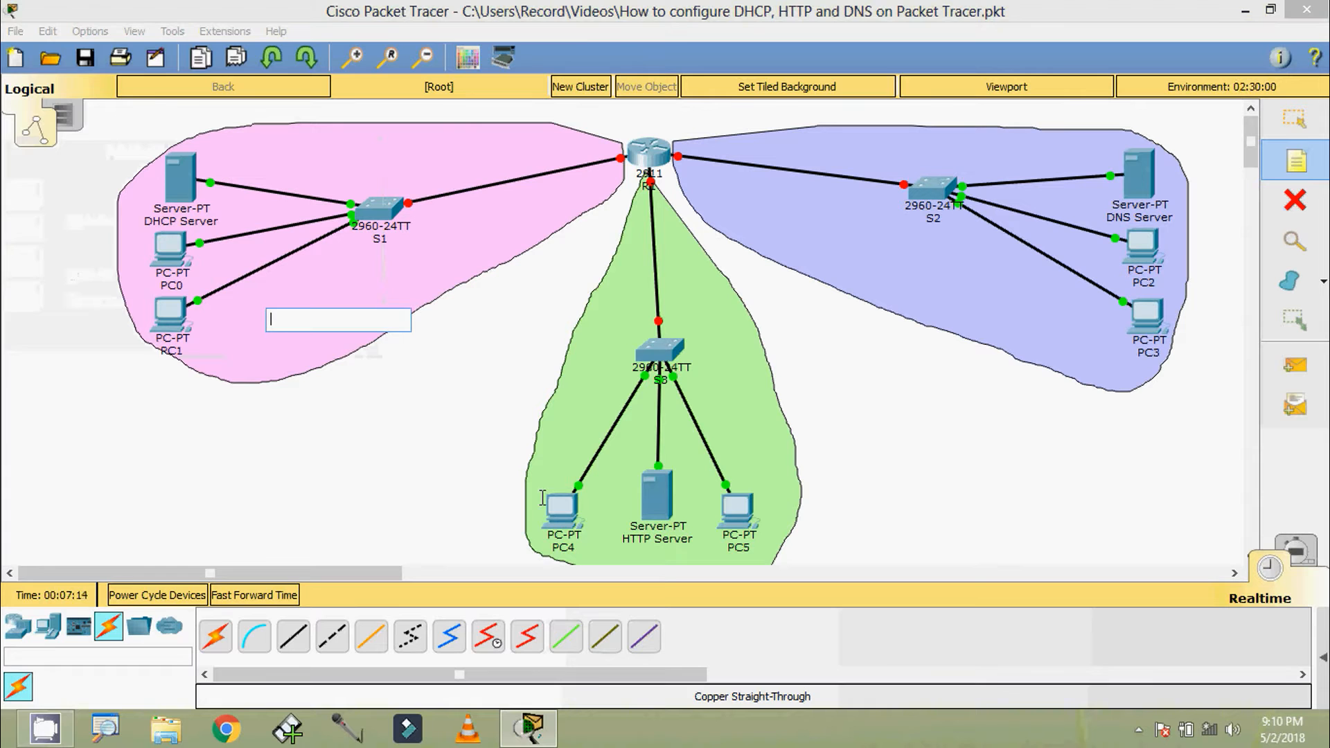
type("192.168.1.0/24")
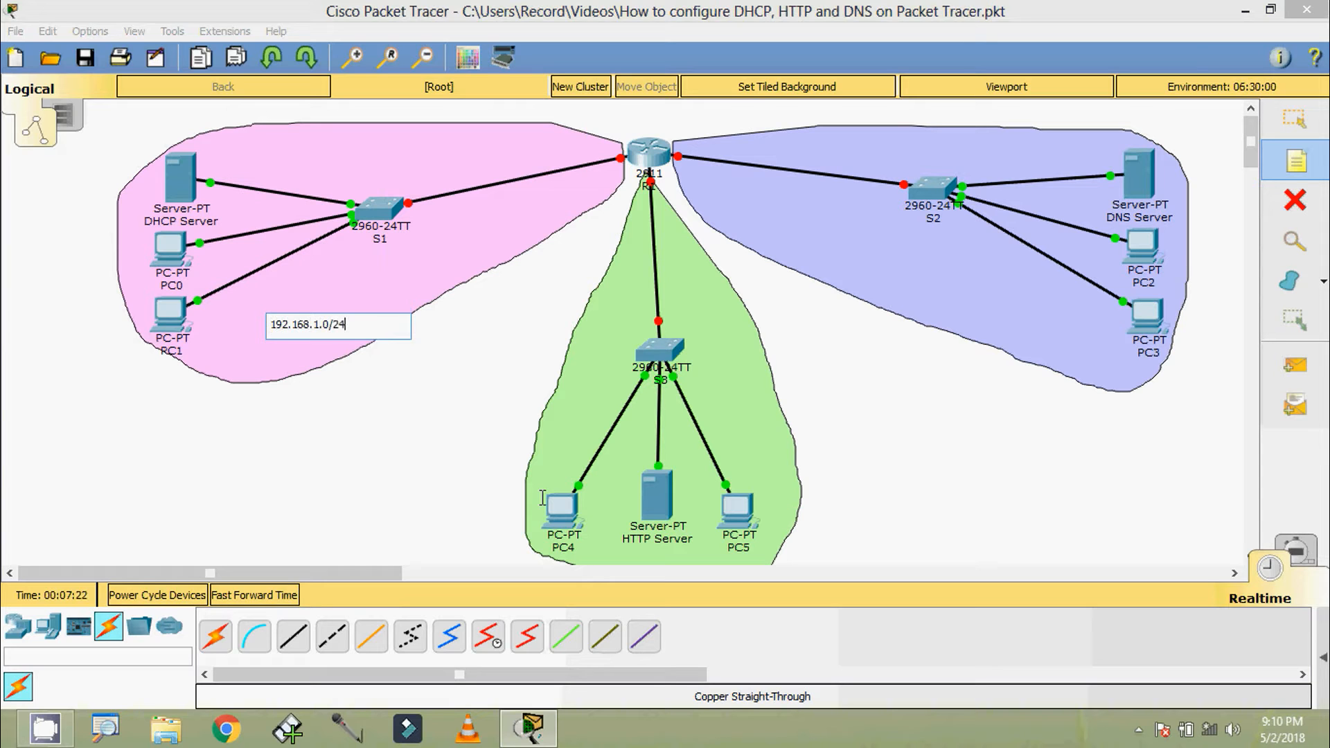
key("Return")
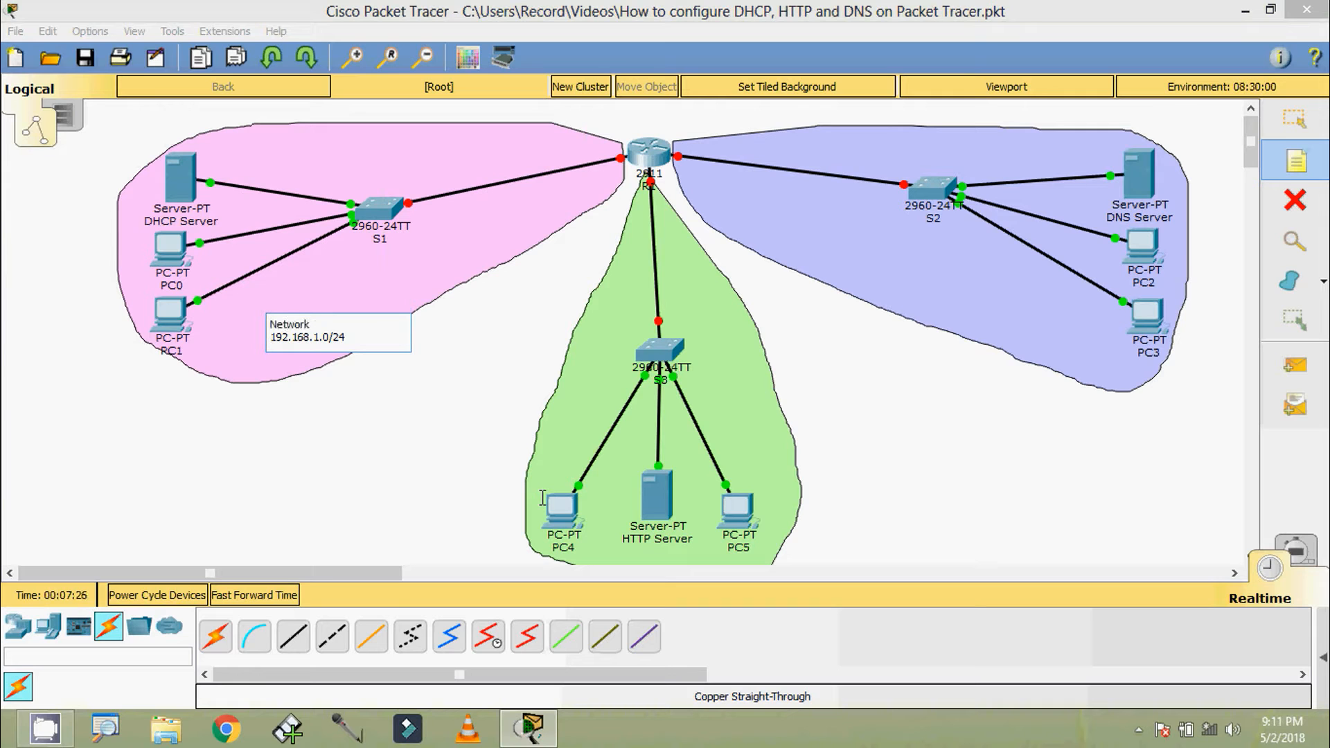
key("Escape")
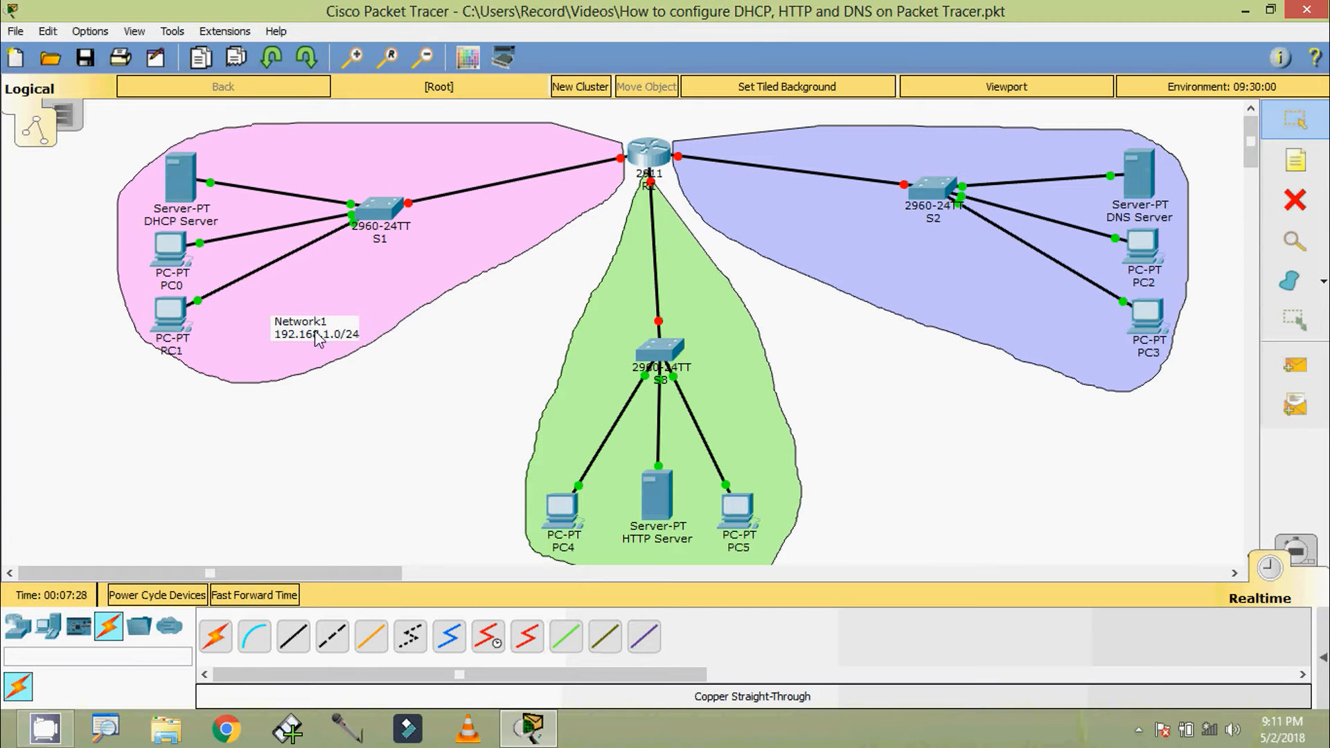
left_click_drag(312, 337, 315, 307)
Copy the Network1 note into the purple area below S2 and change its text to "Network2" and "192.168.2.0/24"
key("ctrl+c")
key("ctrl+v")
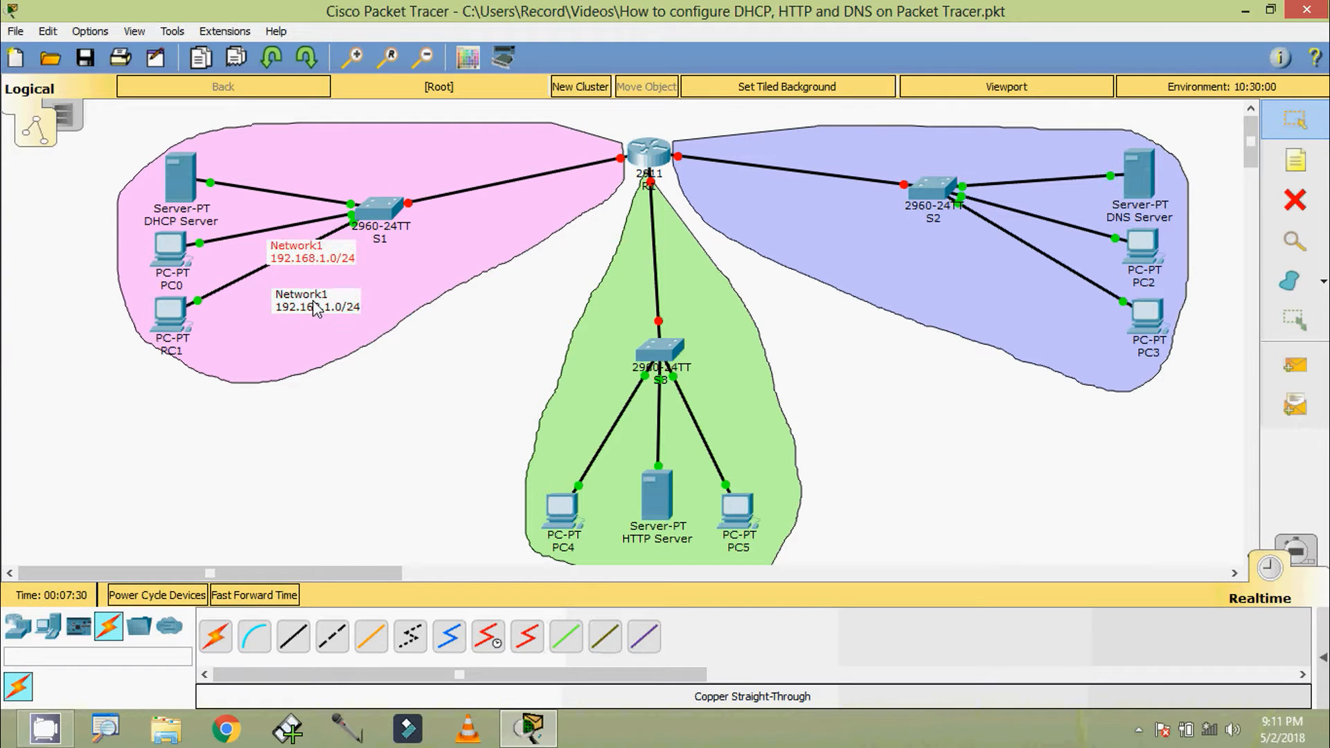
left_click_drag(318, 261, 921, 284)
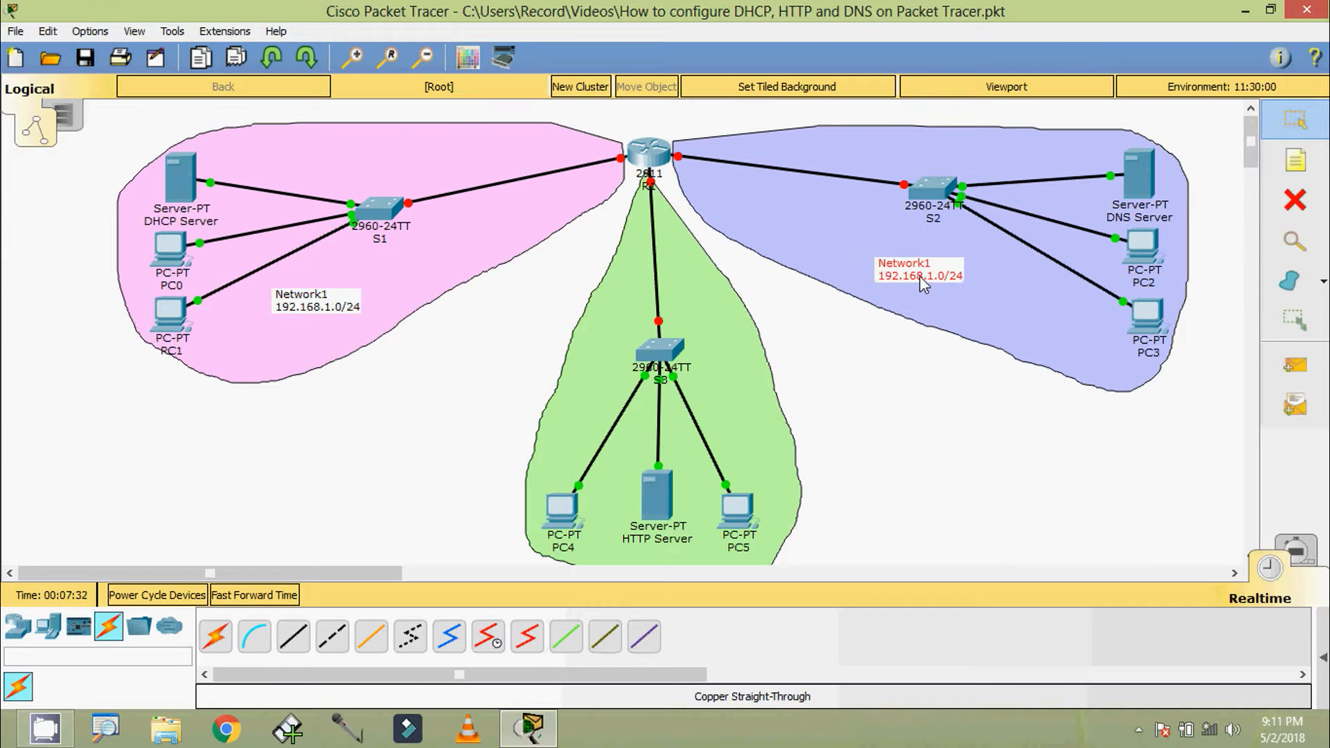
double_click(920, 268)
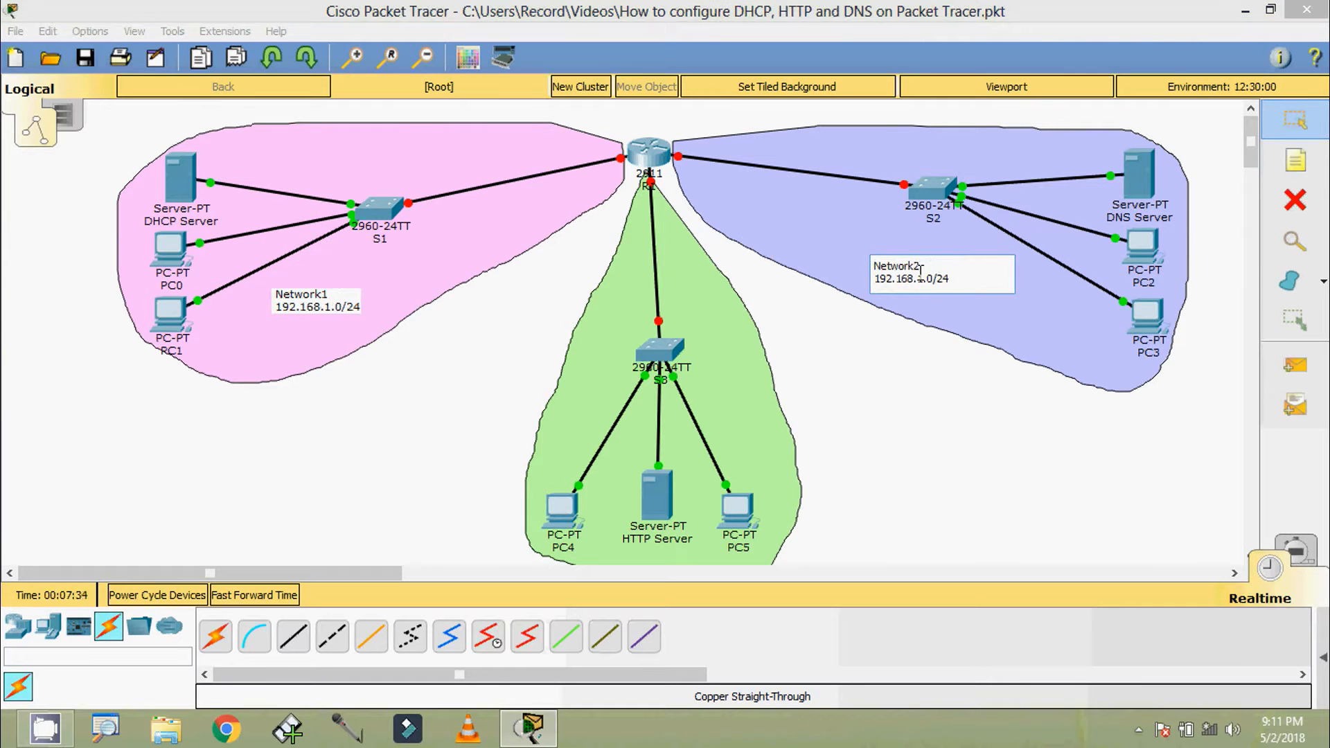
left_click(922, 280)
key("BackSpace")
type("2")
left_click(901, 368)
Paste another copy of the note beside S3 in the green area and change it to "Network3" and "192.168.3.0/24"
key("ctrl+v")
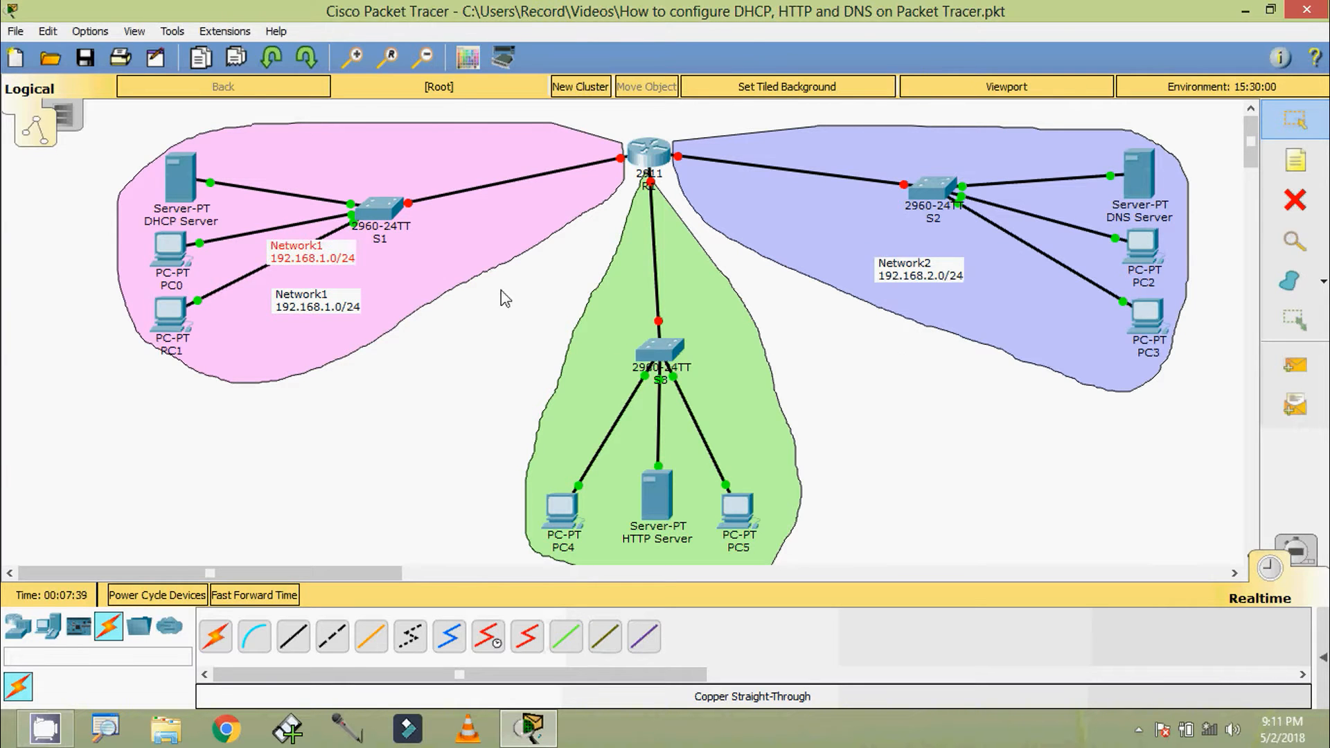
left_click_drag(320, 258, 735, 395)
double_click(749, 383)
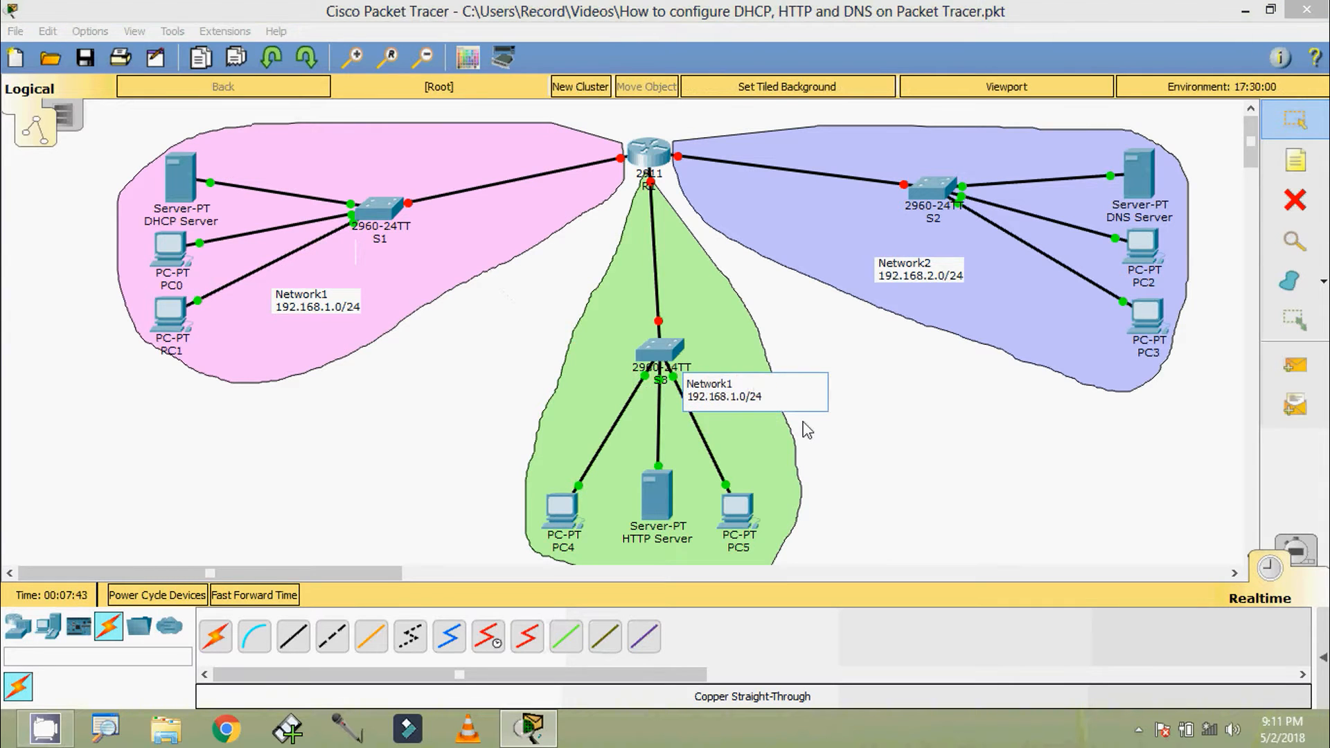
type("3")
key("Down")
key("BackSpace")
type("3")
left_click(929, 502)
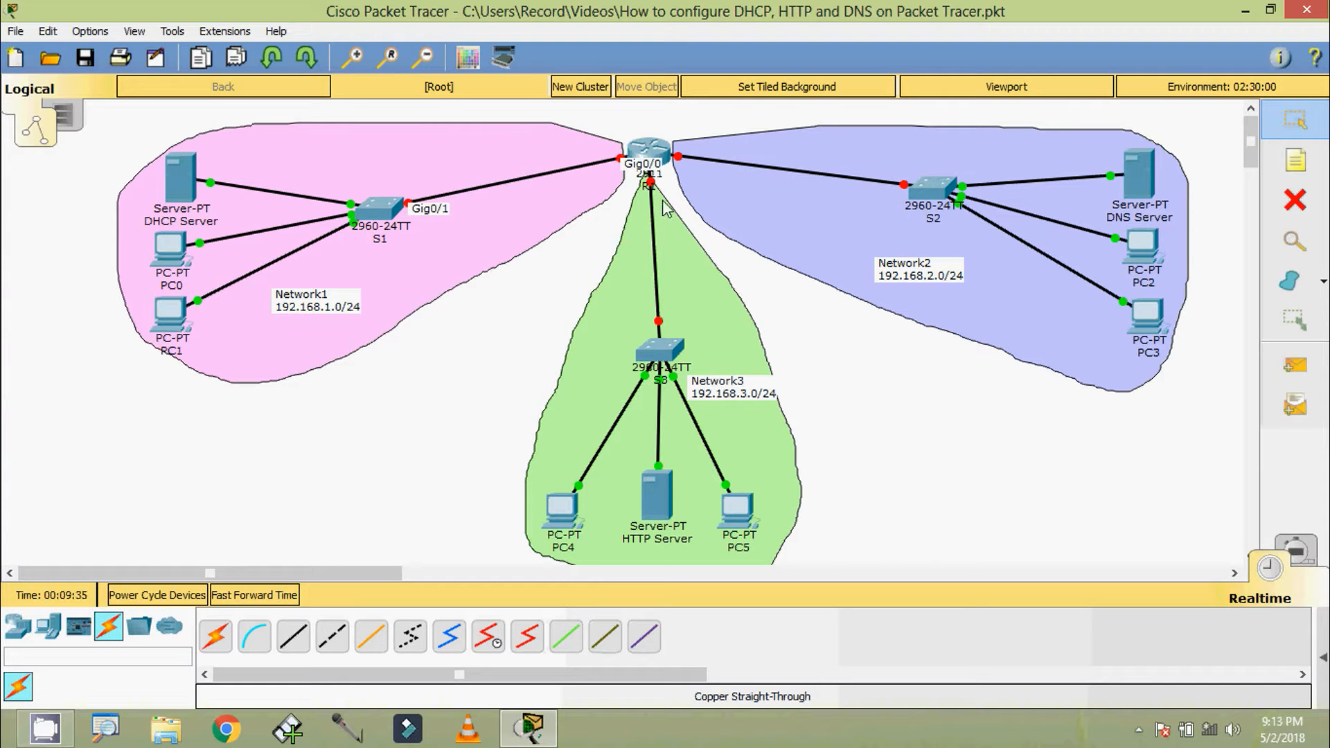
Open router R1's command line and answer no to the initial configuration dialog
left_click(658, 160)
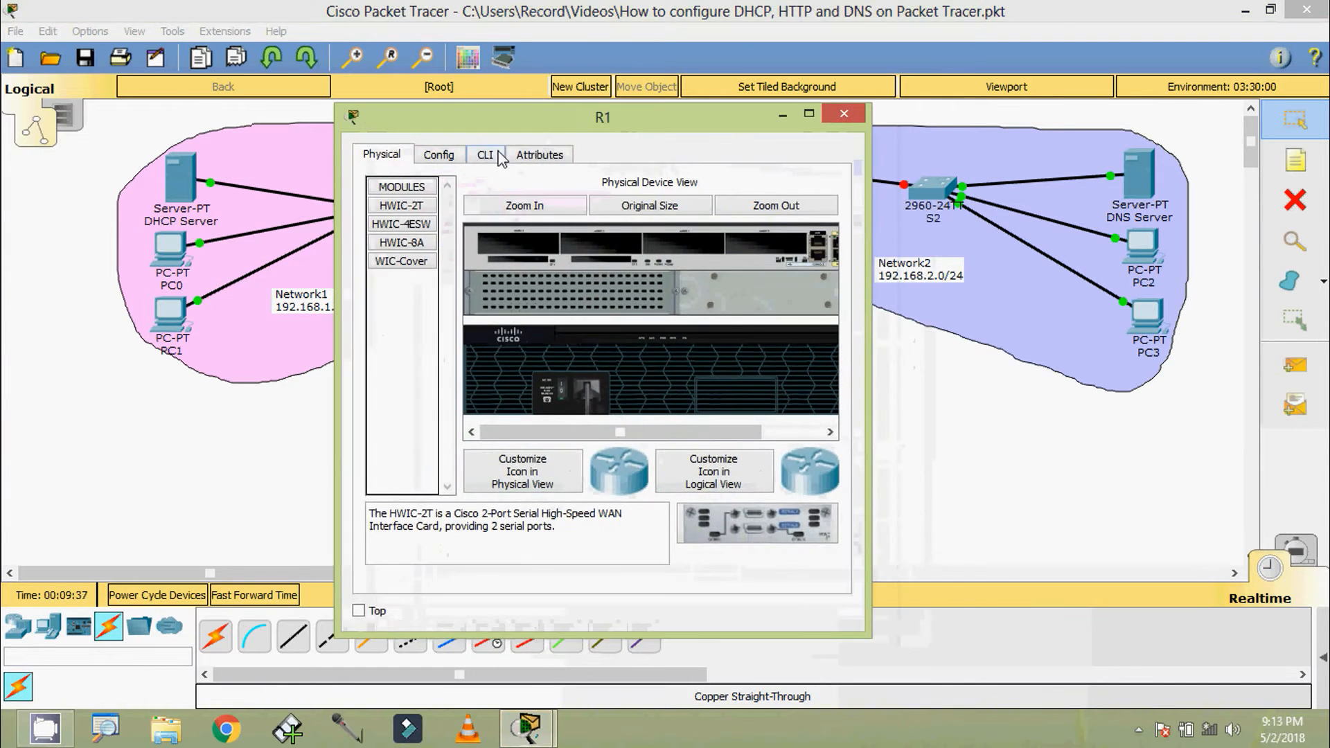
left_click(498, 119)
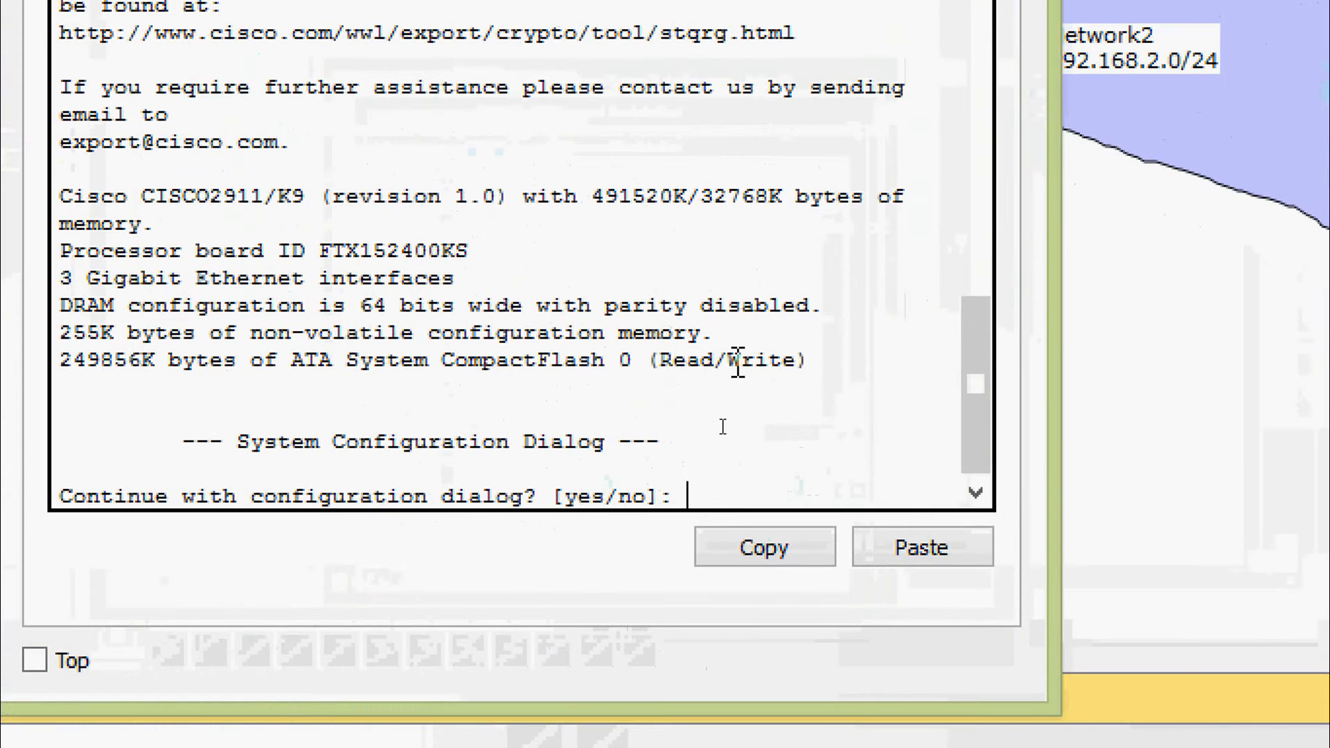
type("no")
key("Return")
Enter privileged mode on the router with enable, and enter global configuration mode with configure terminal
key("Return")
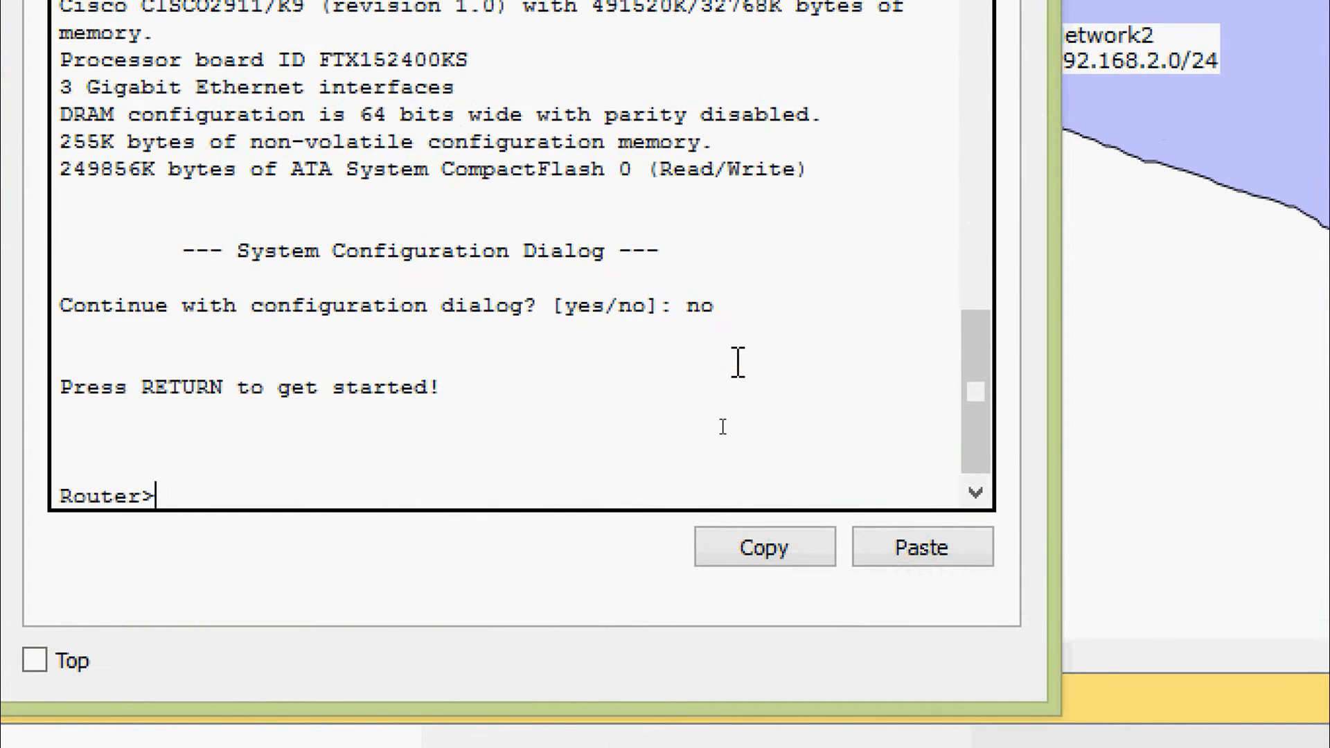
type("enable")
key("Return")
type("configure terminal")
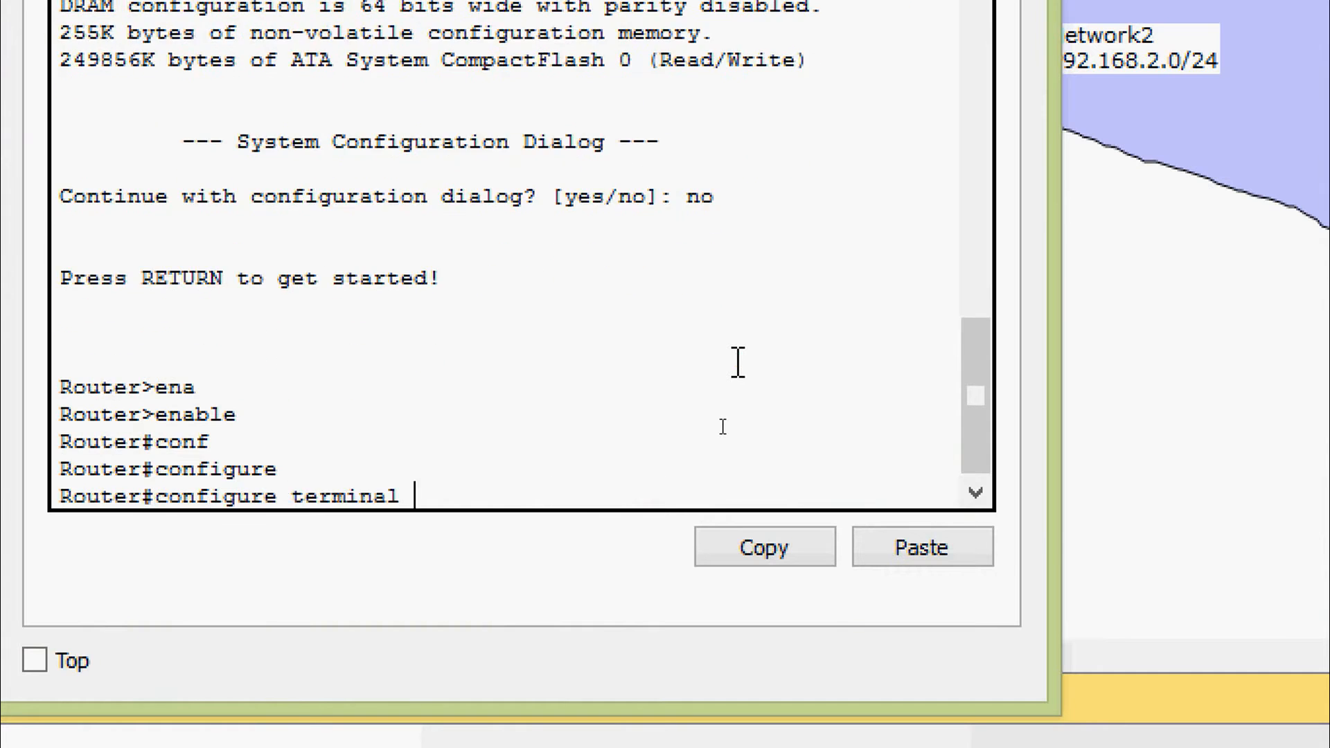
key("Return")
key("Return")
Set the router's hostname to R1
type("Ho")
key("Tab")
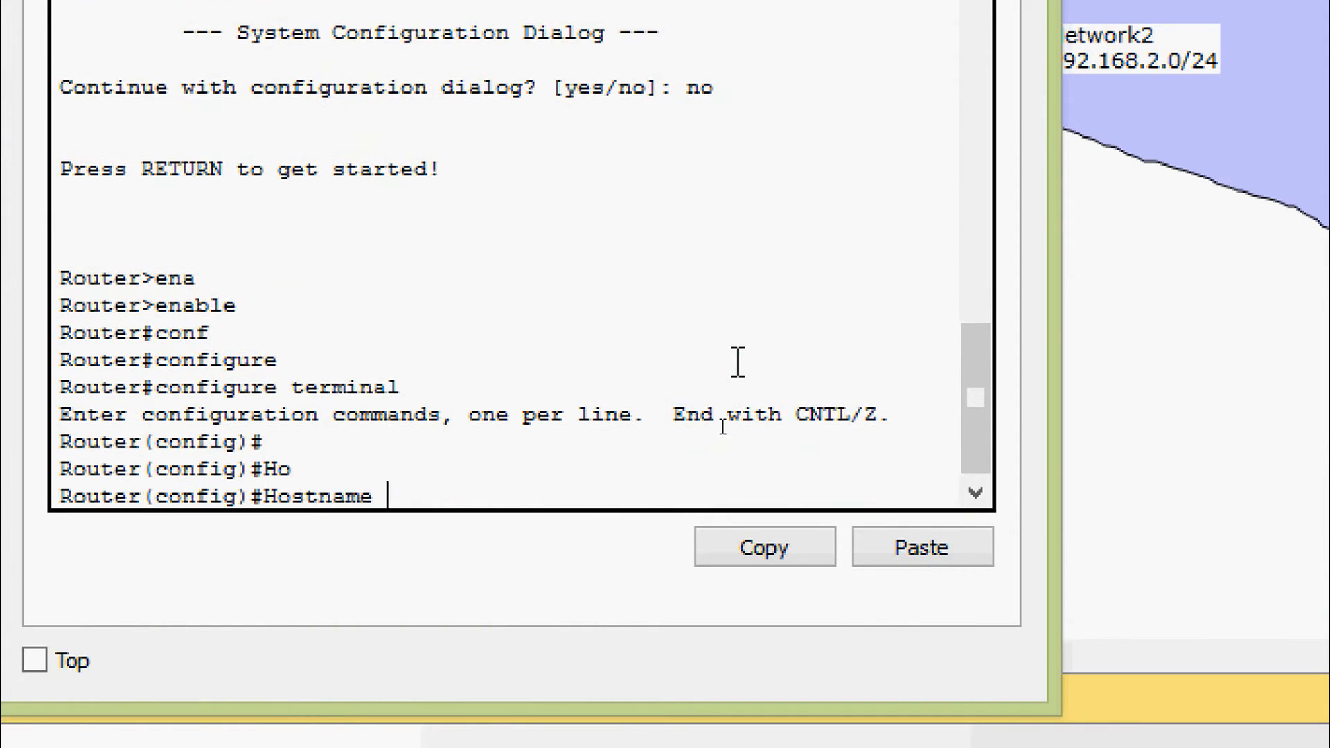
type("R1")
key("Return")
key("Return")
key("Return")
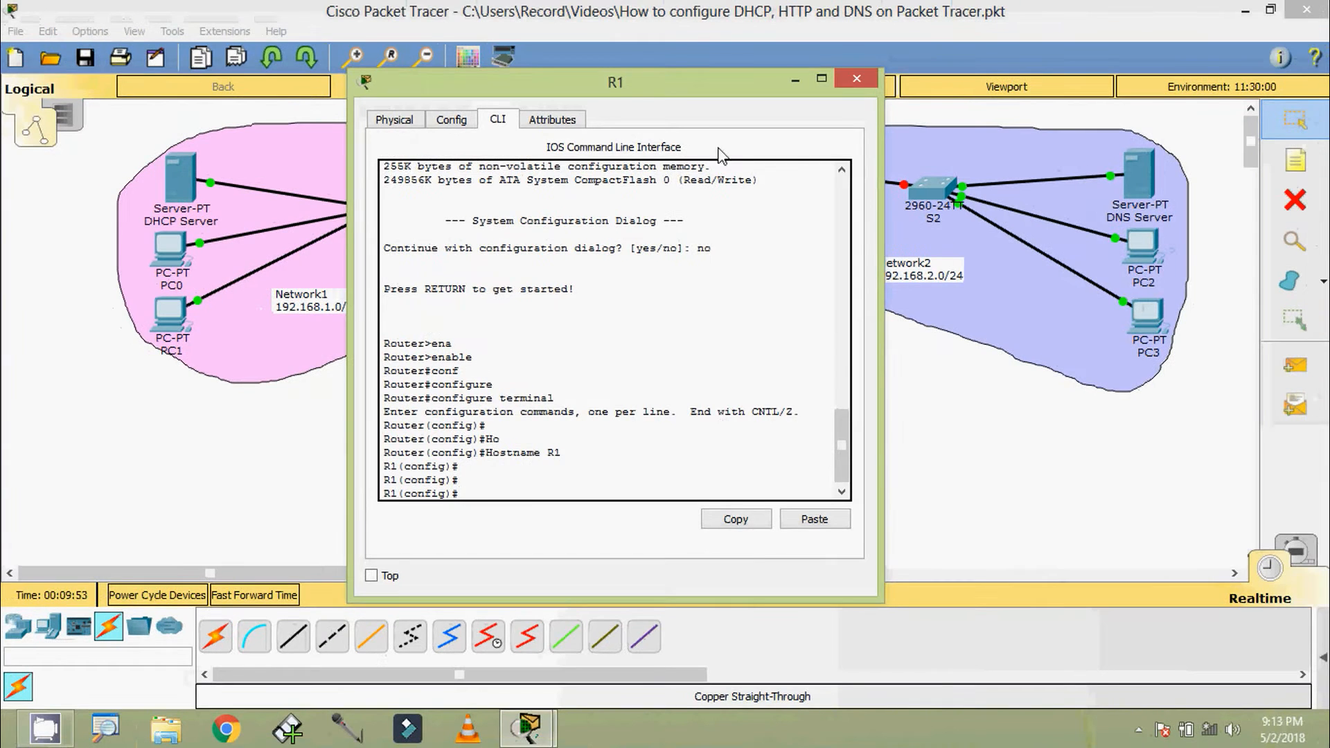
Check in the topology which R1 interfaces connect to the three switches, and return to R1's command line
left_click_drag(636, 106, 744, 308)
left_click(587, 255)
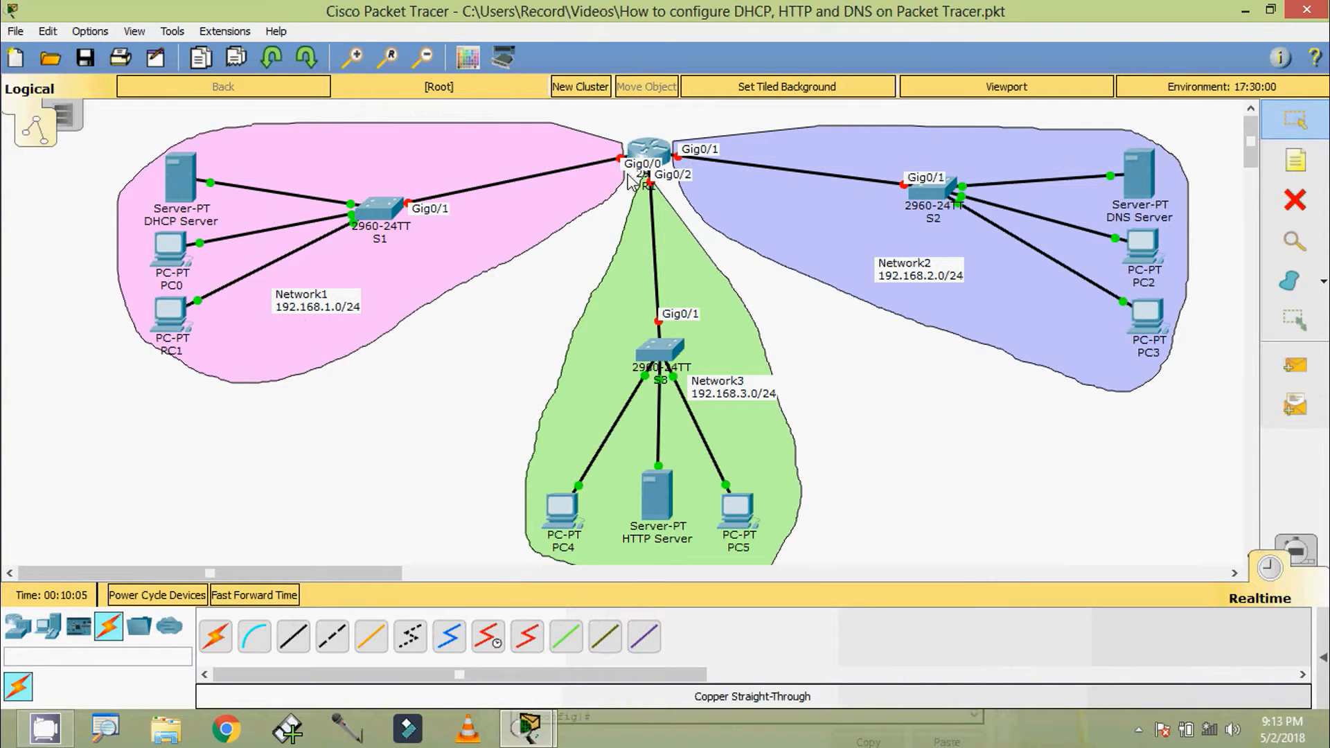
left_click(648, 158)
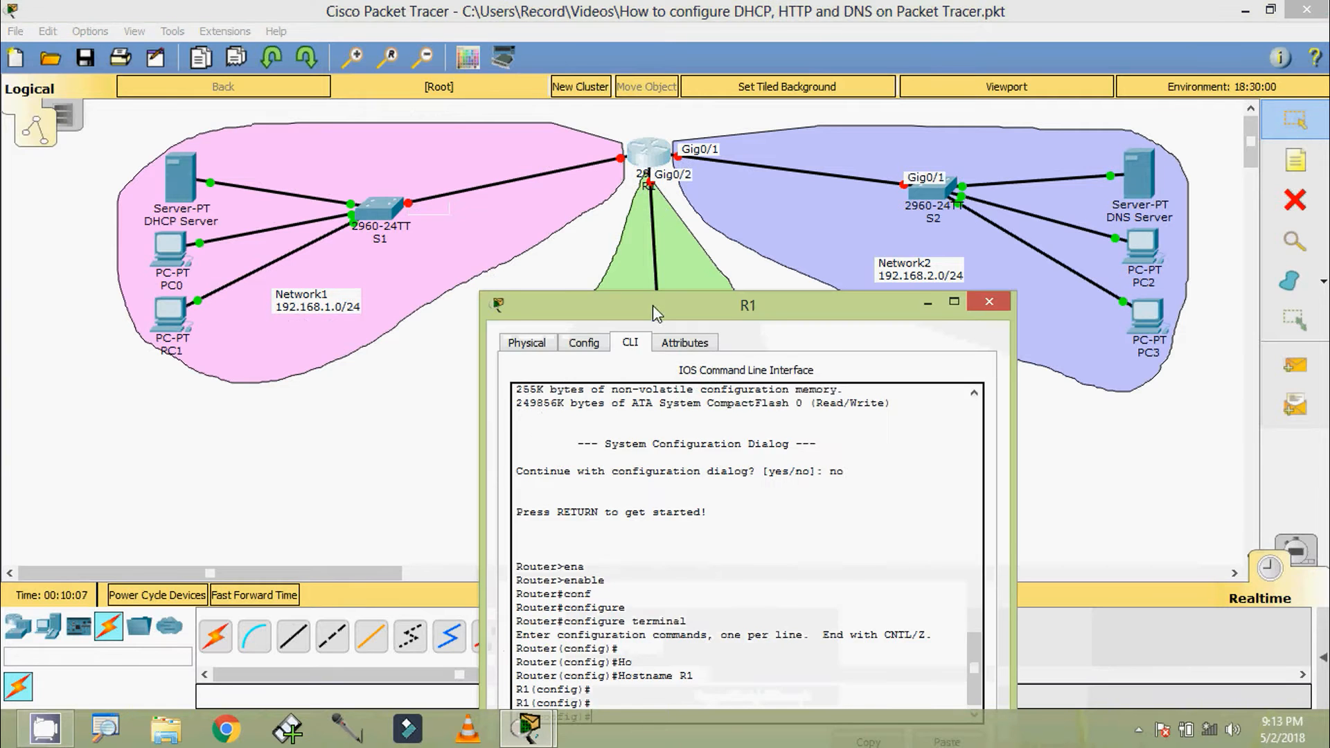
left_click_drag(652, 304, 620, 104)
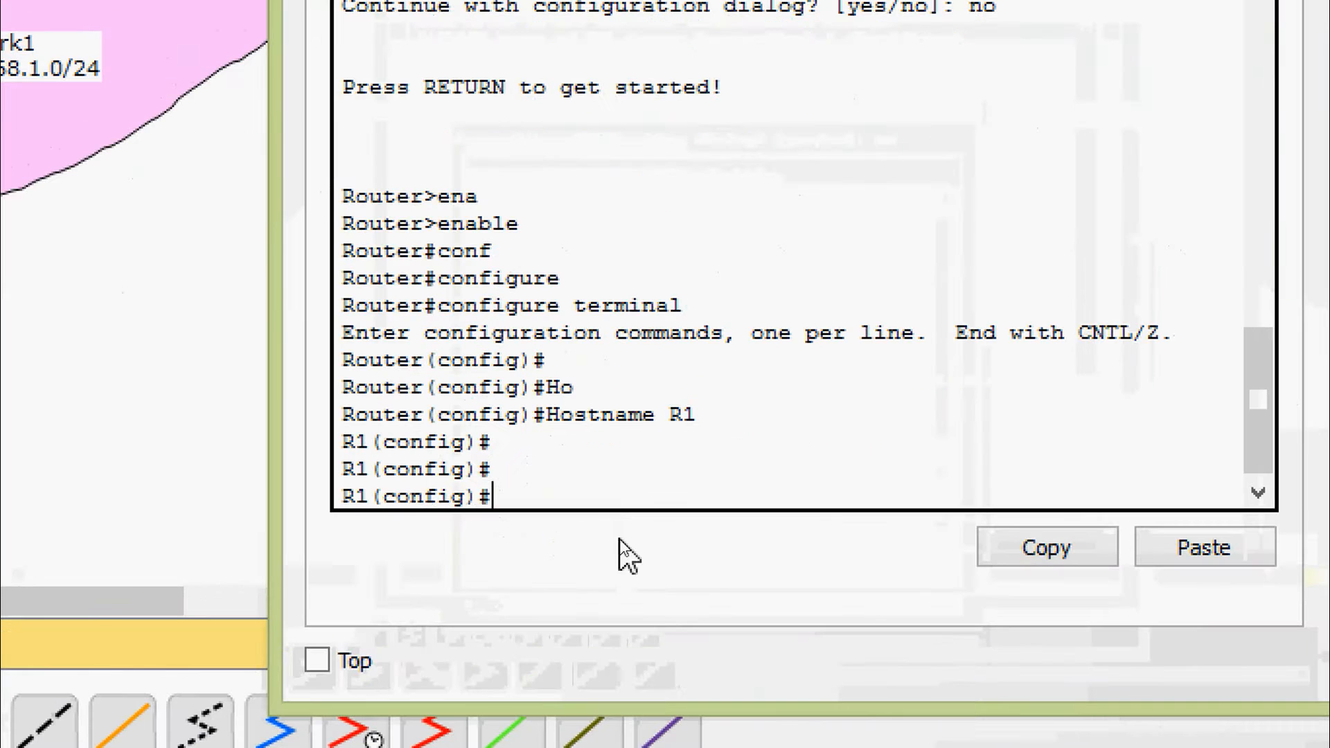
type("conf")
key("Tab")
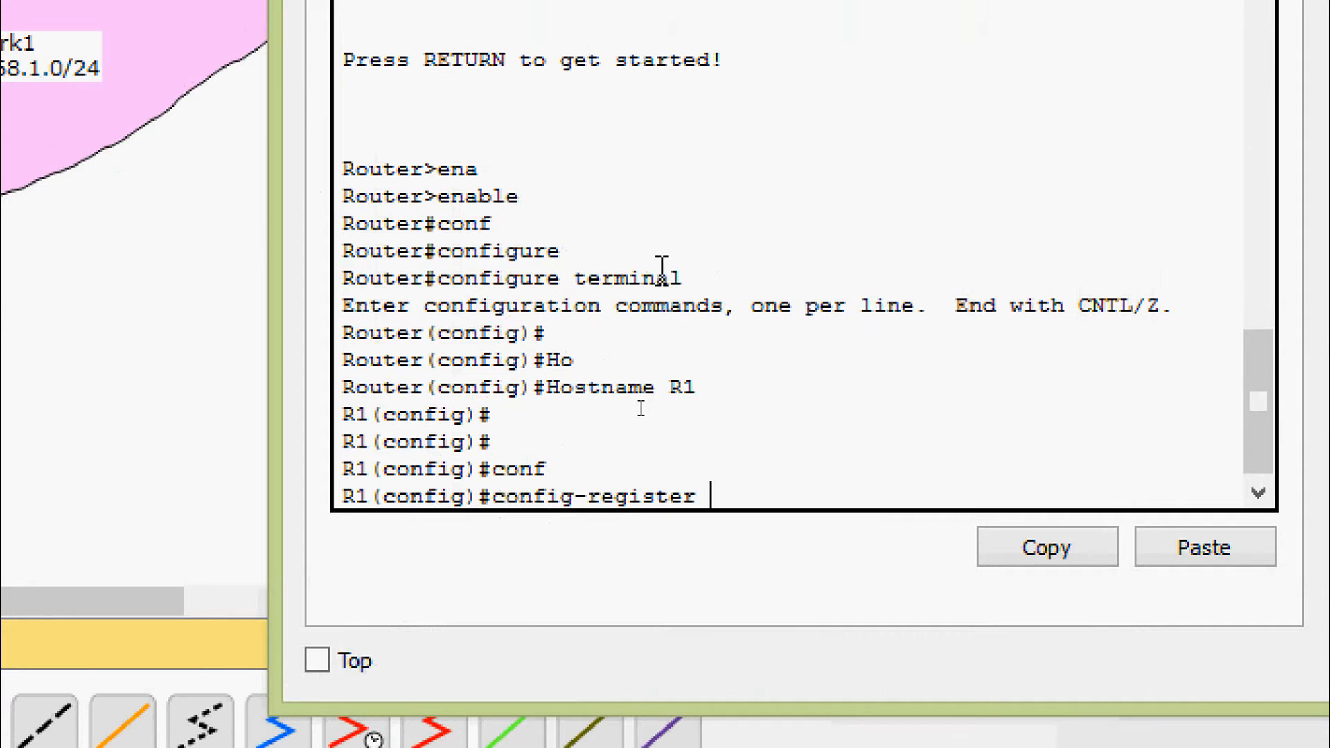
key("BackSpace")
key("BackSpace")
key("BackSpace")
key("BackSpace")
key("BackSpace")
key("BackSpace")
key("BackSpace")
key("BackSpace")
key("BackSpace")
key("BackSpace")
key("BackSpace")
key("BackSpace")
key("BackSpace")
key("BackSpace")
key("BackSpace")
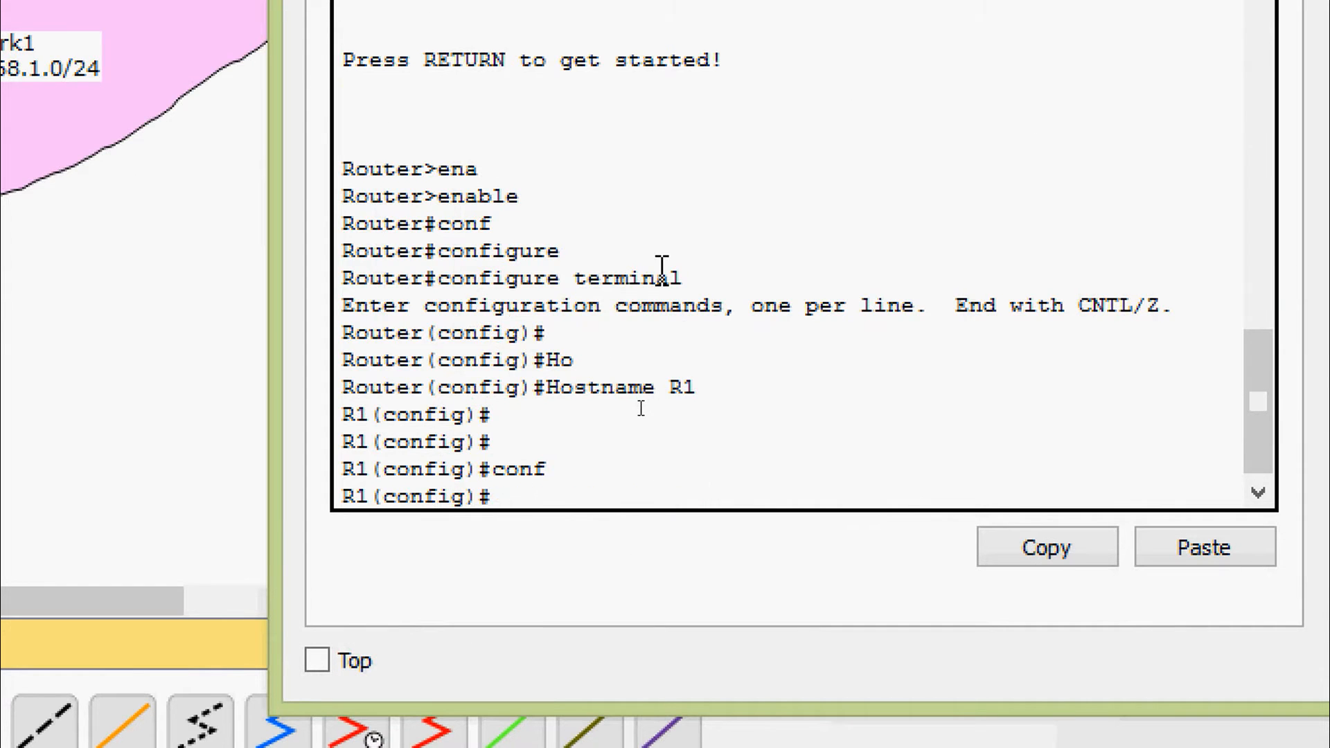
Enter interface configuration mode for gigabitEthernet 0/0 on R1
type("inter")
key("Tab")
type("gi")
key("Tab")
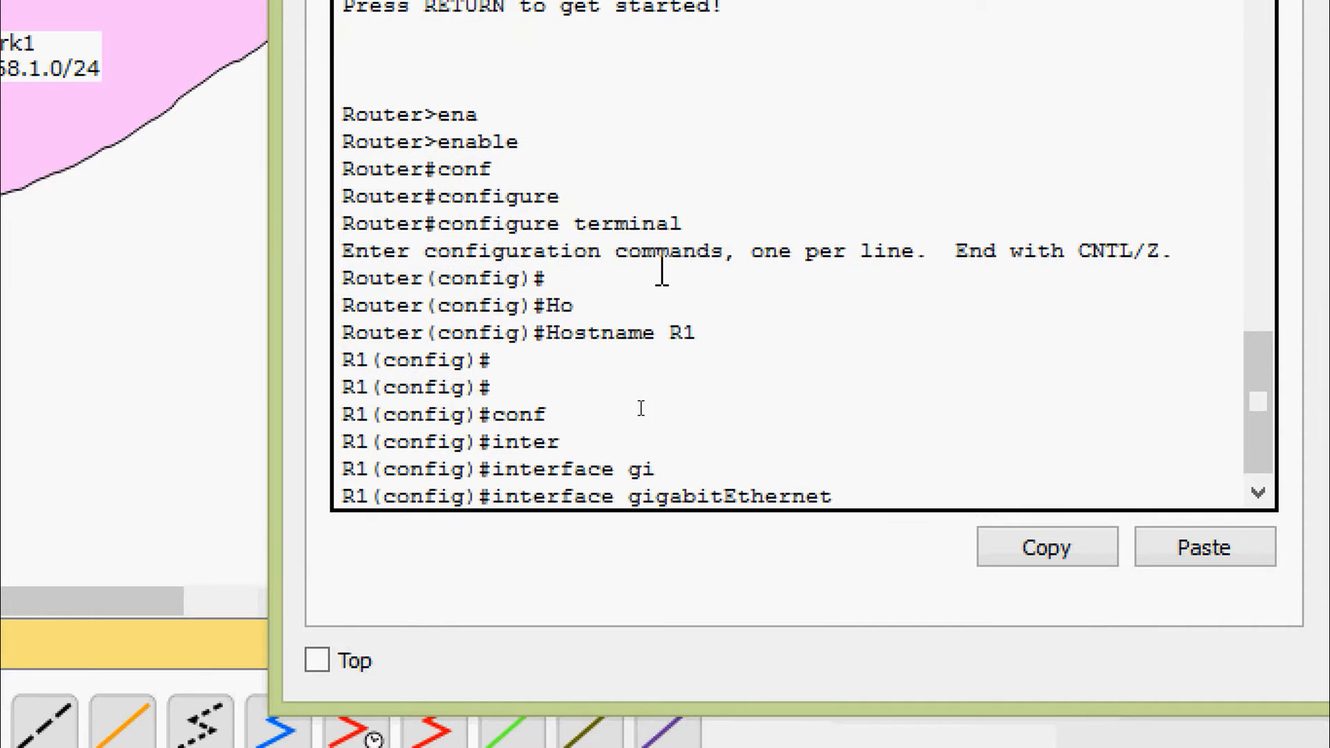
type("0/0")
key("Return")
Assign IP address 192.168.1.1 with subnet mask 255.255.255.0 to R1's gigabitEthernet 0/0
type("ig-if)#i")
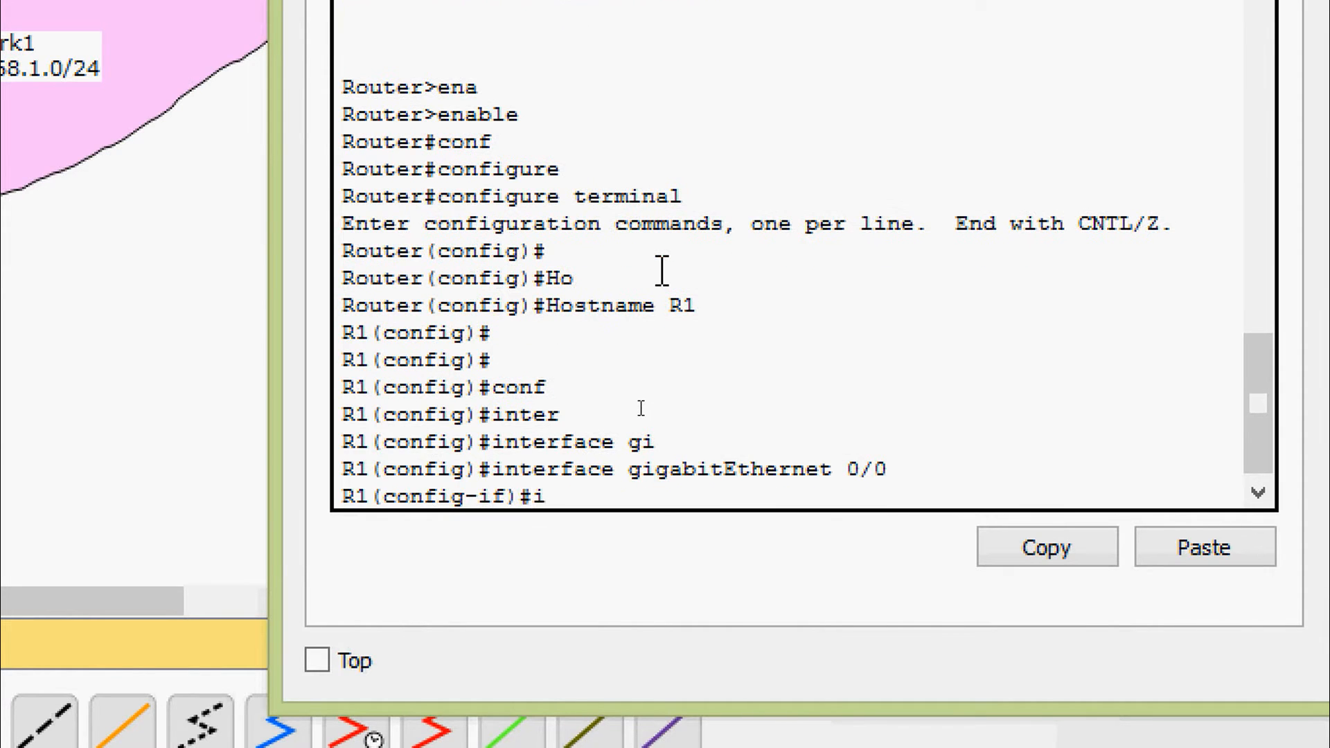
type("p ad")
key("Tab")
type("19")
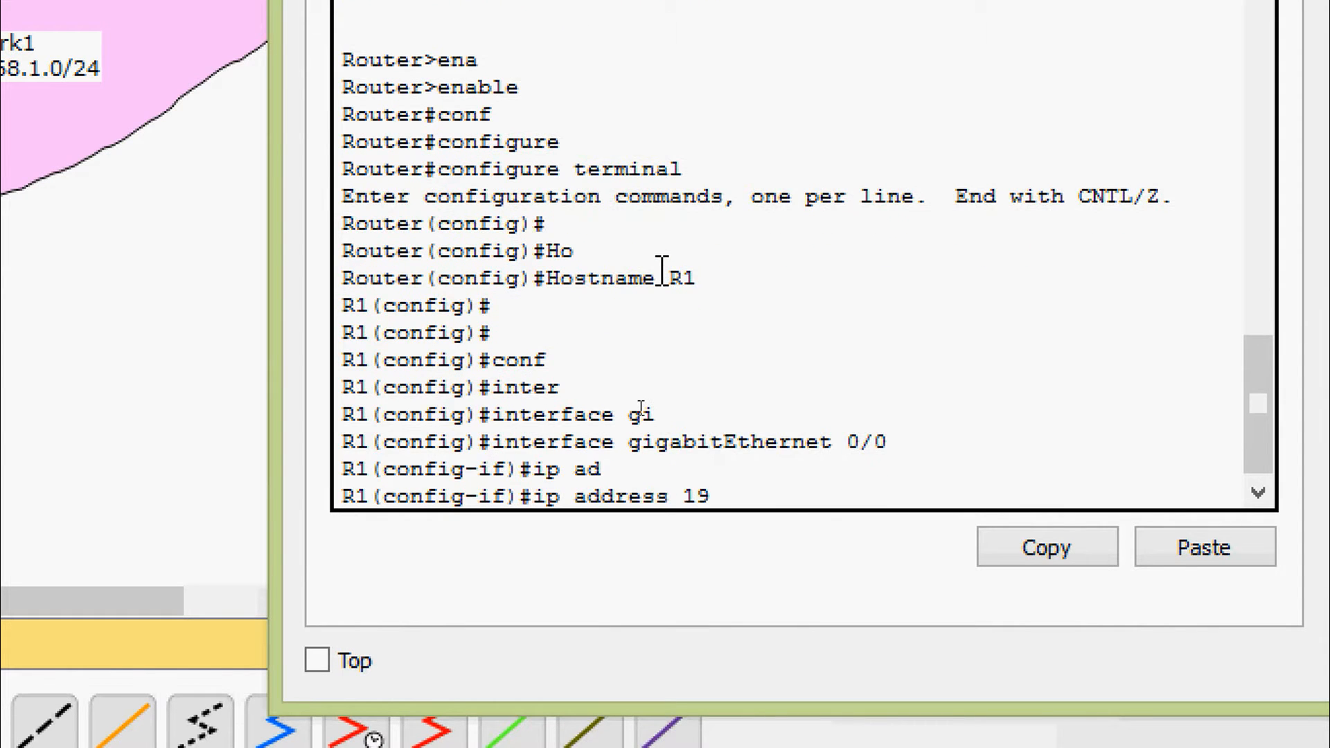
type("2.168.1.1 ?")
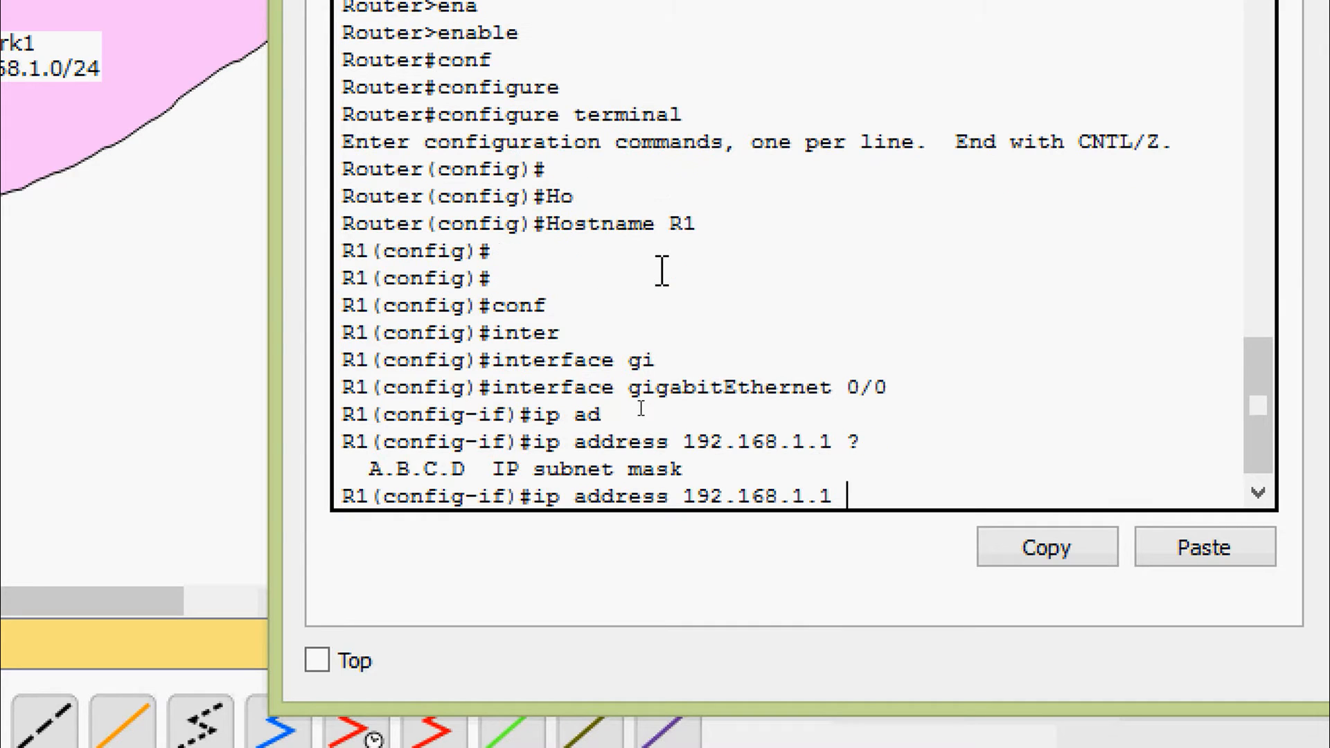
type("255.255.255.")
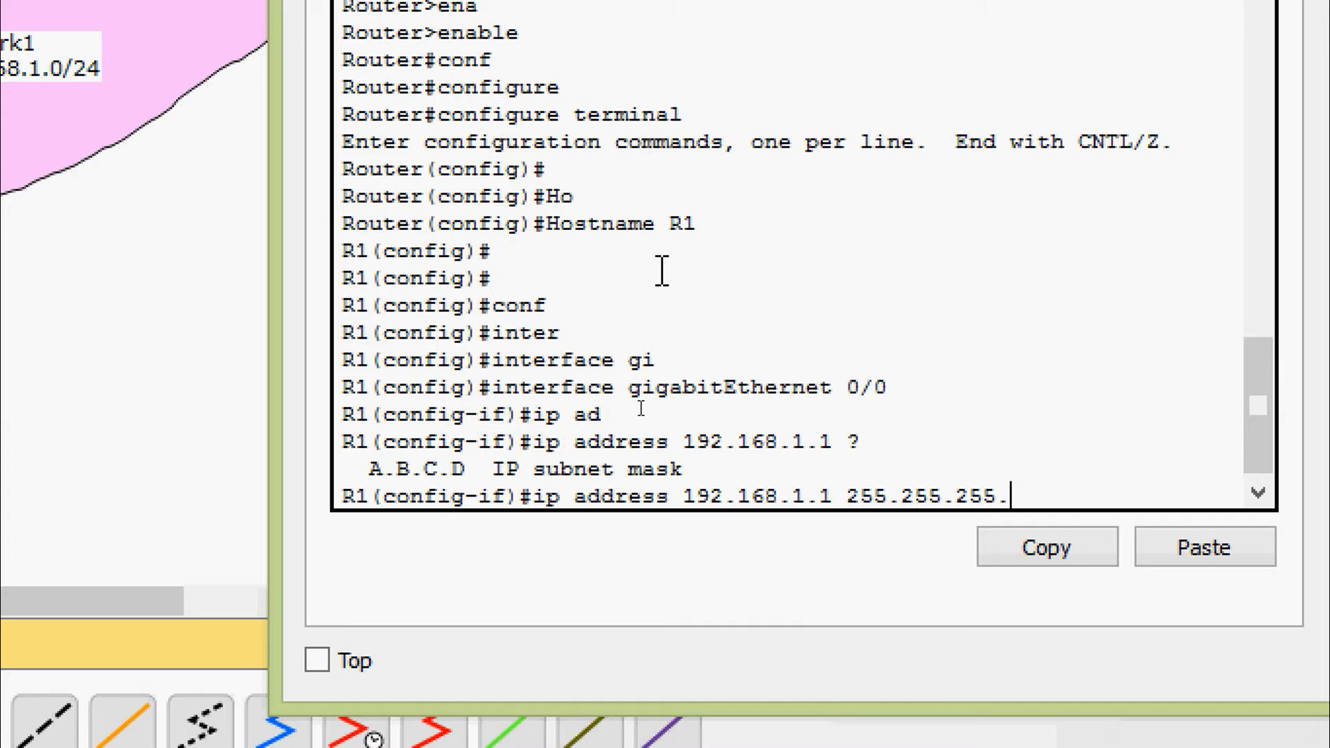
type("0")
key("Return")
Enable R1's gigabitEthernet 0/0 with no shutdown and check its link to S1 in the topology
type("no sh")
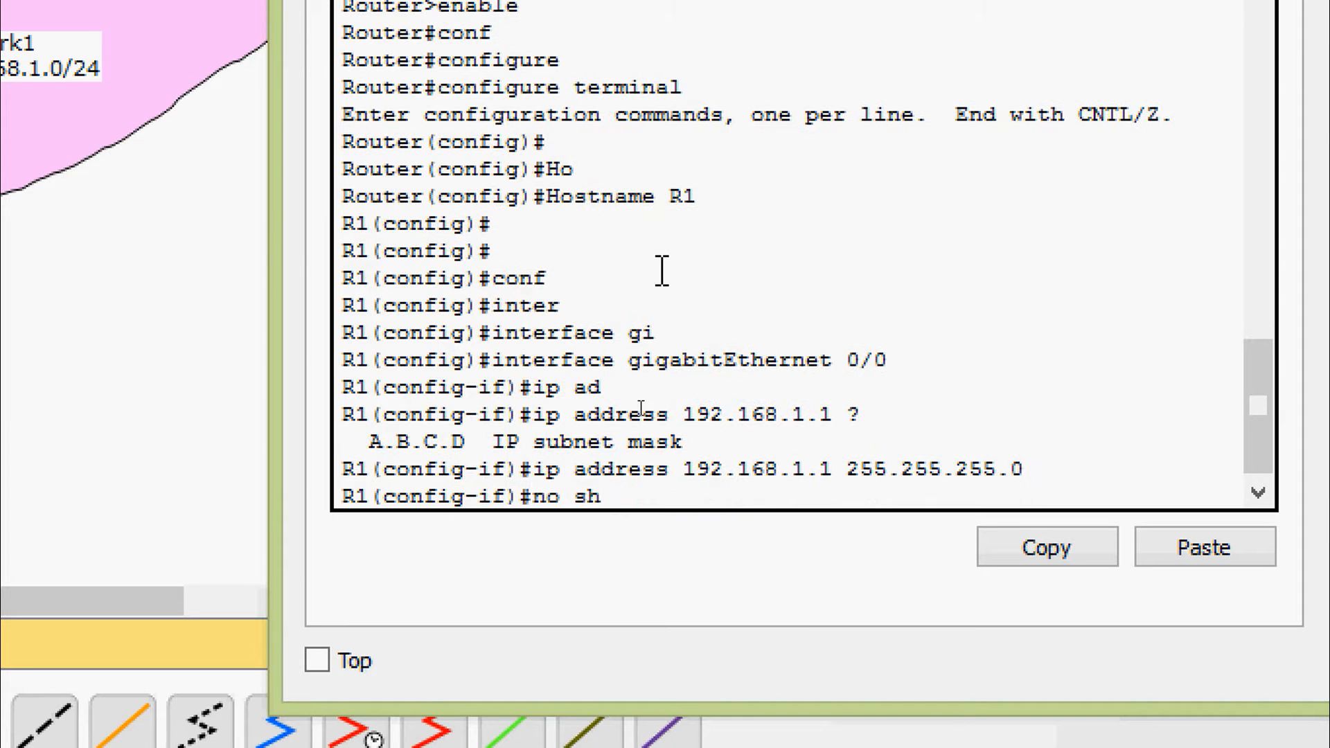
type("ut")
key("Tab")
key("Return")
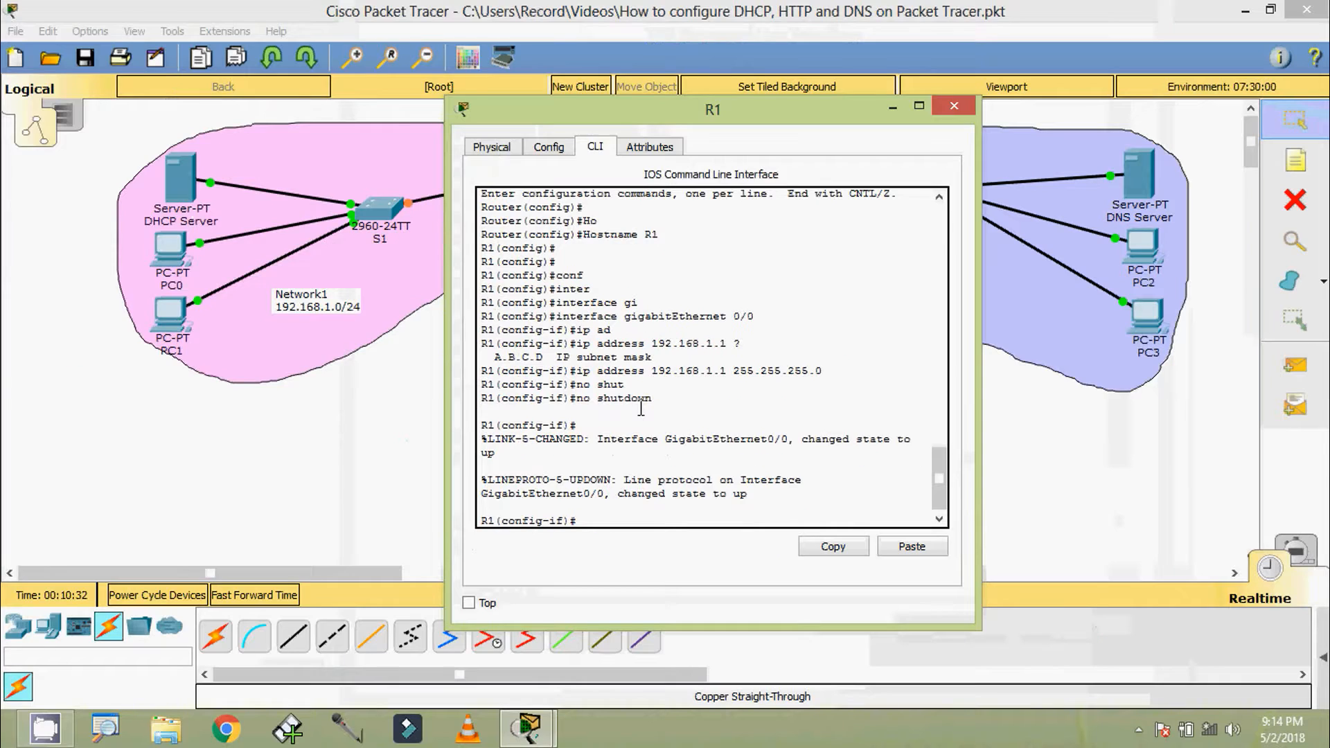
left_click_drag(679, 121, 949, 147)
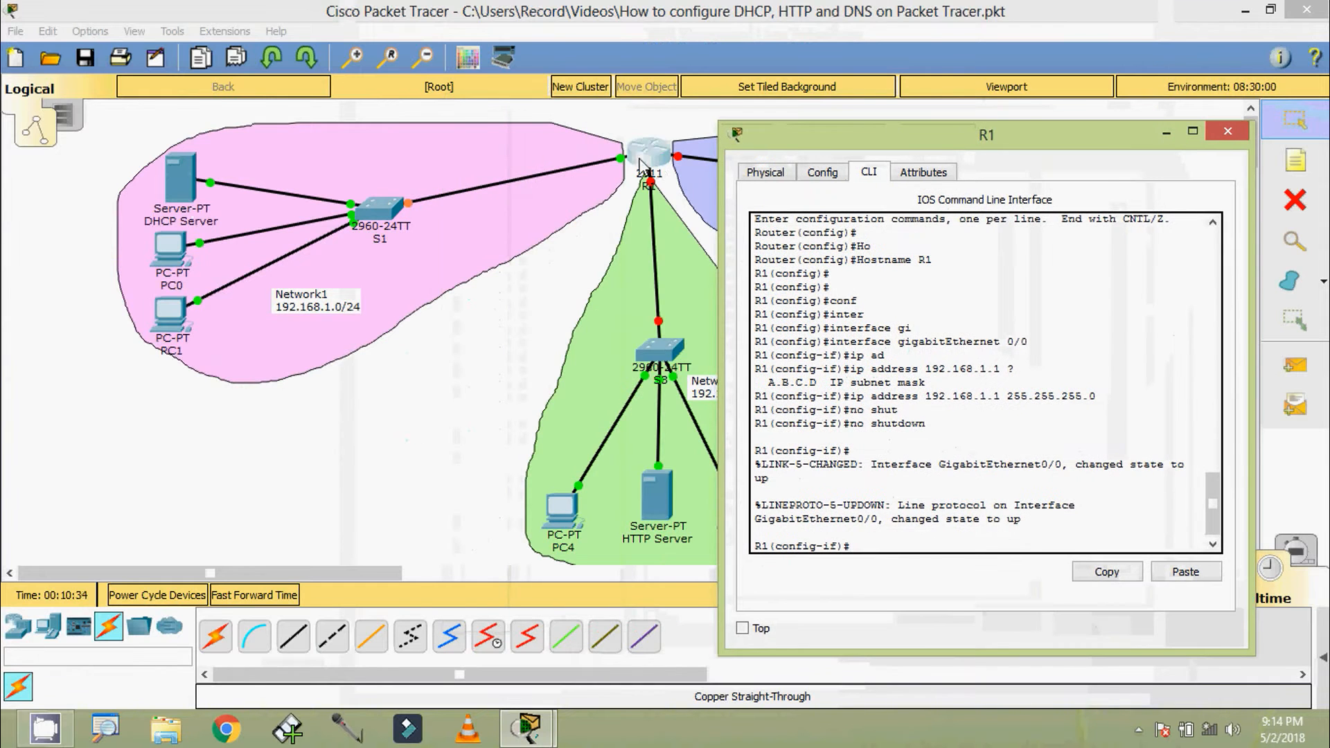
left_click_drag(836, 144, 456, 85)
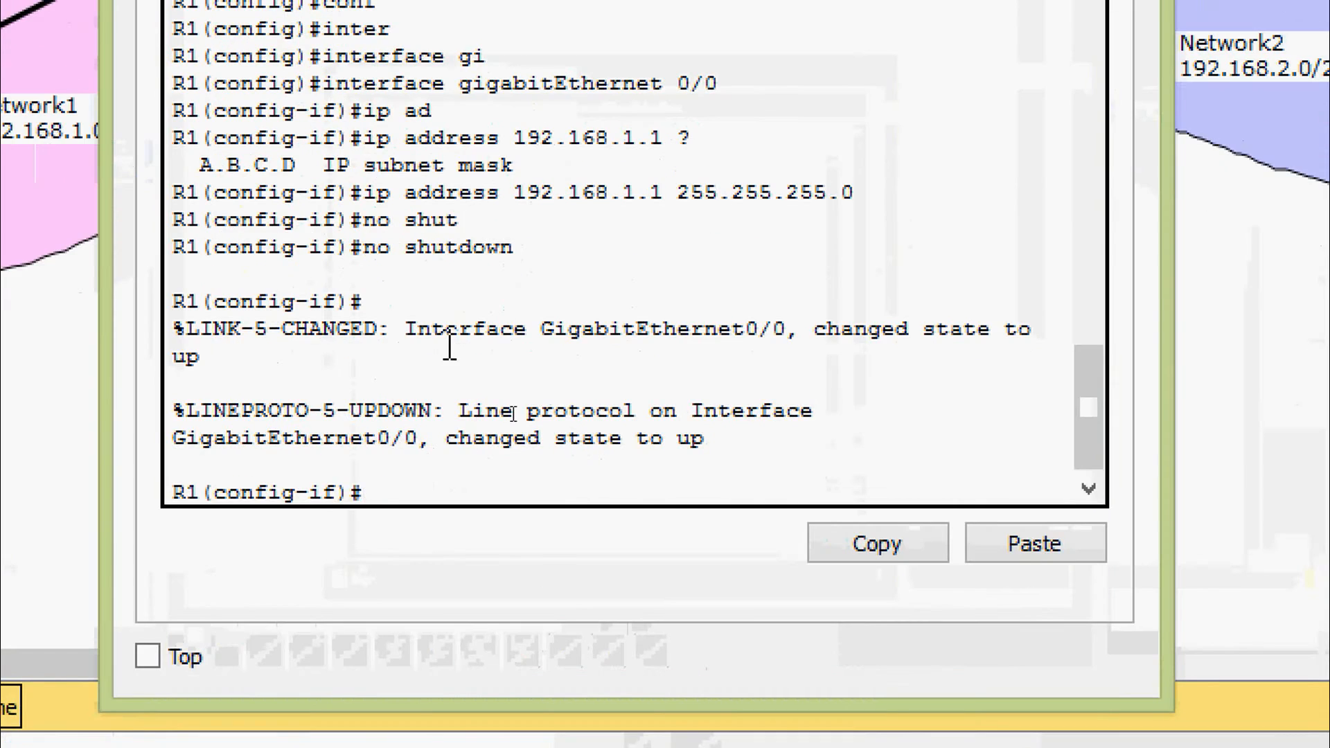
Exit the gigabitEthernet 0/0 configuration and enter interface configuration mode for gigabitEthernet 0/1
type("exit")
key("Return")
type("inter")
key("Tab")
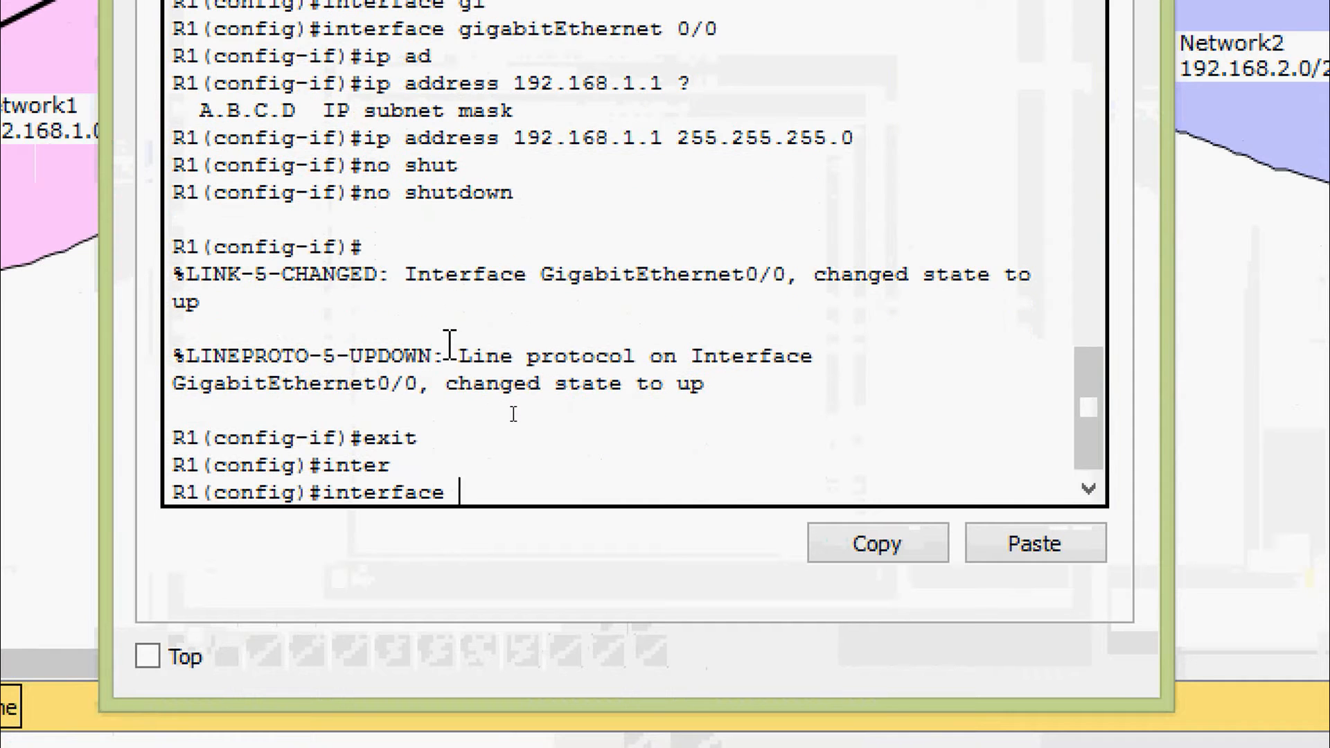
type("gfi")
key("Tab")
key("BackSpace")
key("BackSpace")
key("Tab")
type("0/1")
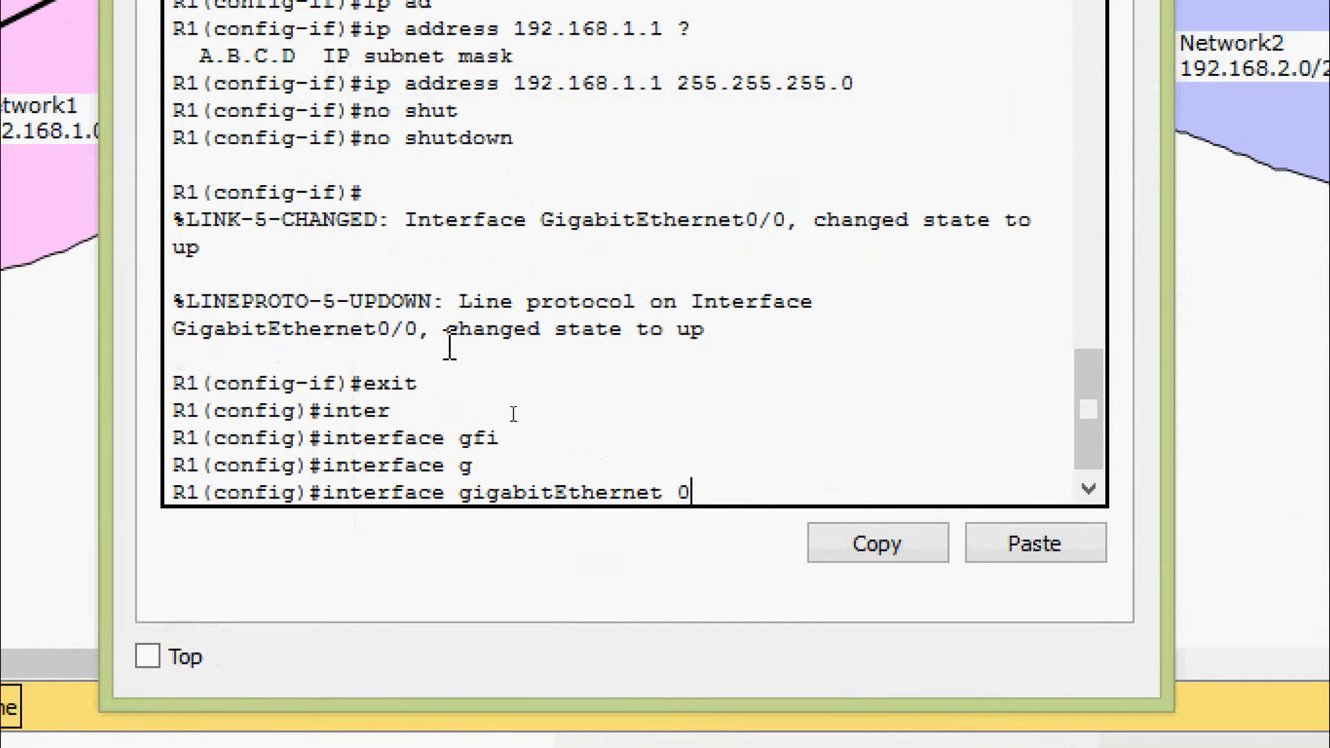
key("Return")
Assign IP address 192.168.2.1 with subnet mask 255.255.255.0 to R1's gigabitEthernet 0/1
type("ip ad")
key("Tab")
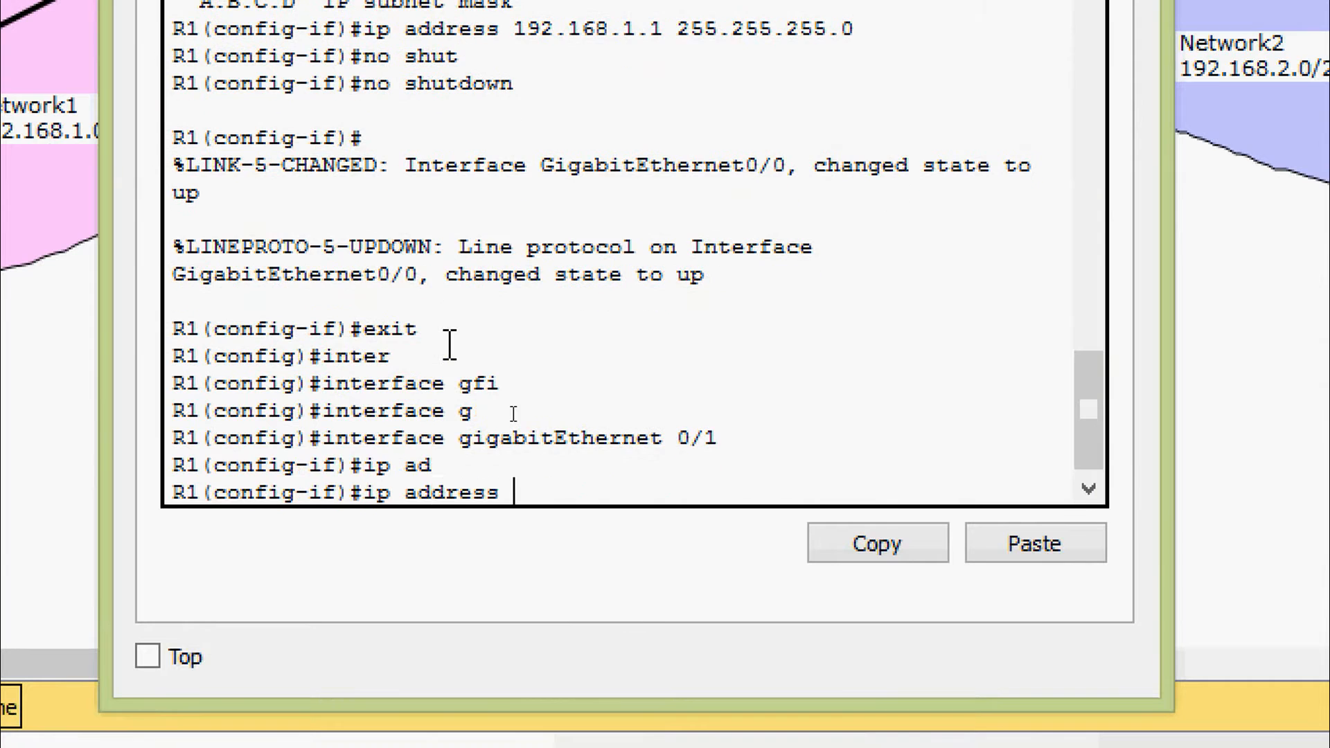
type("192.168.2.")
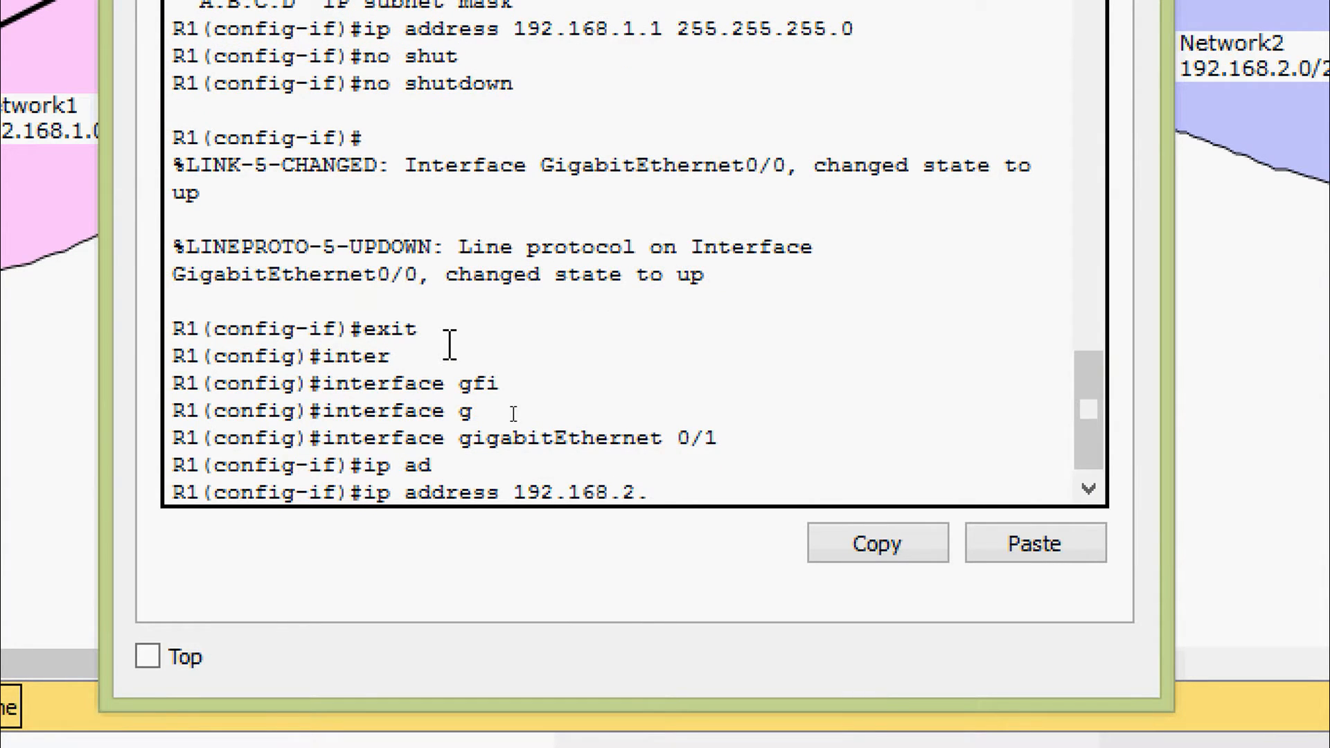
type("1 ?")
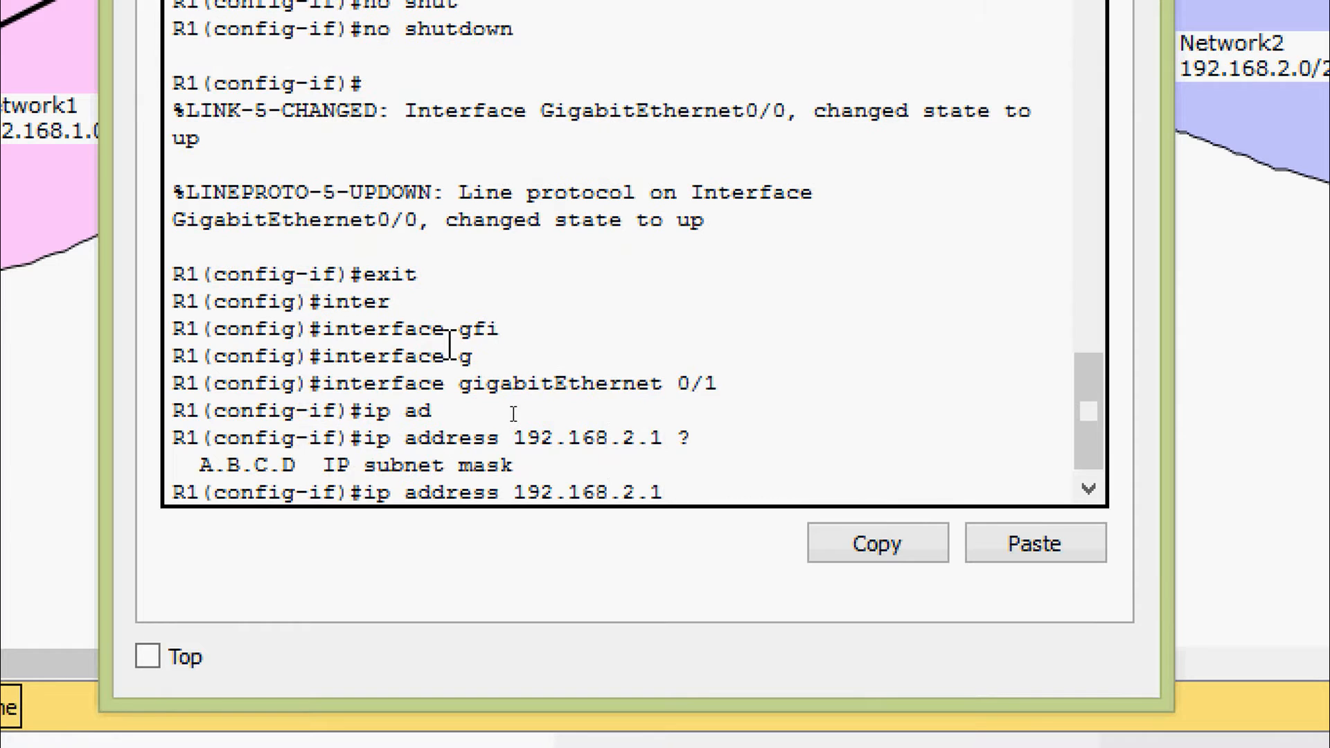
type("255.255.255.0")
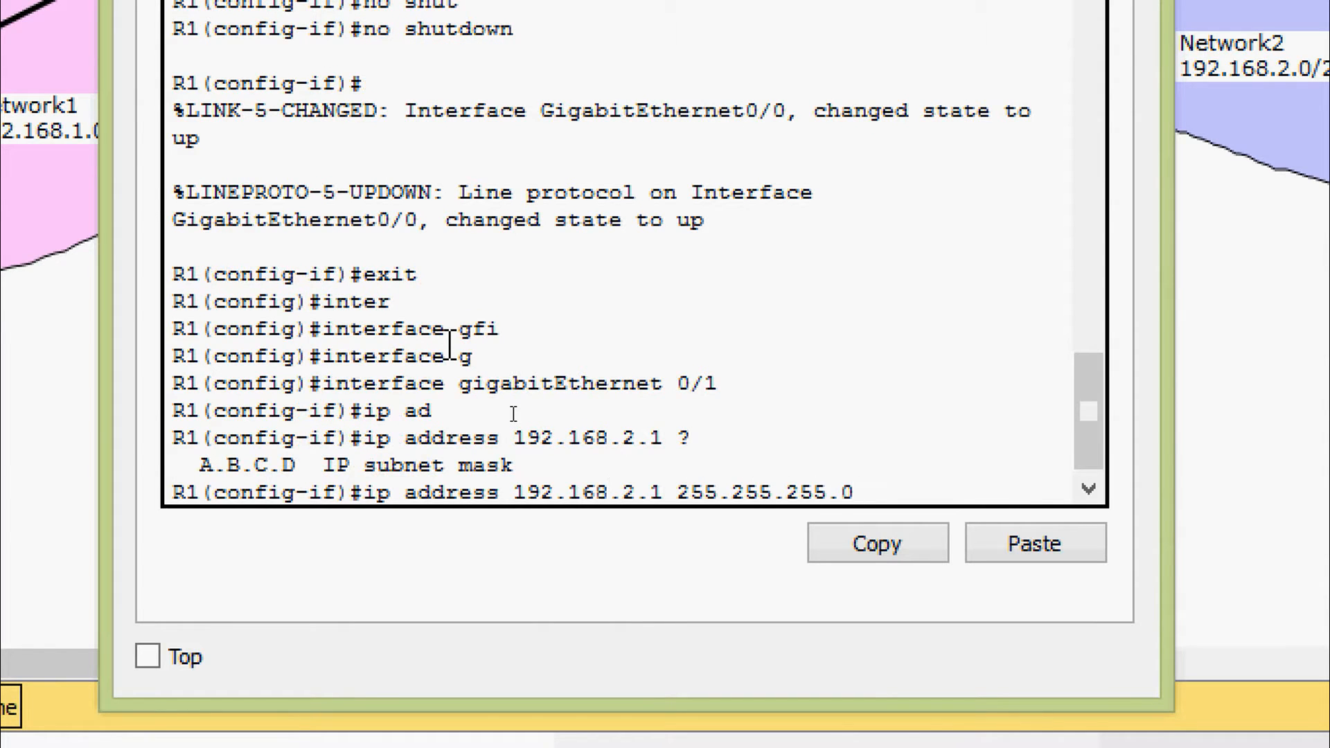
key("Return")
Enable R1's gigabitEthernet 0/1 with no shutdown and check its link to S2 in the topology
type("no shut")
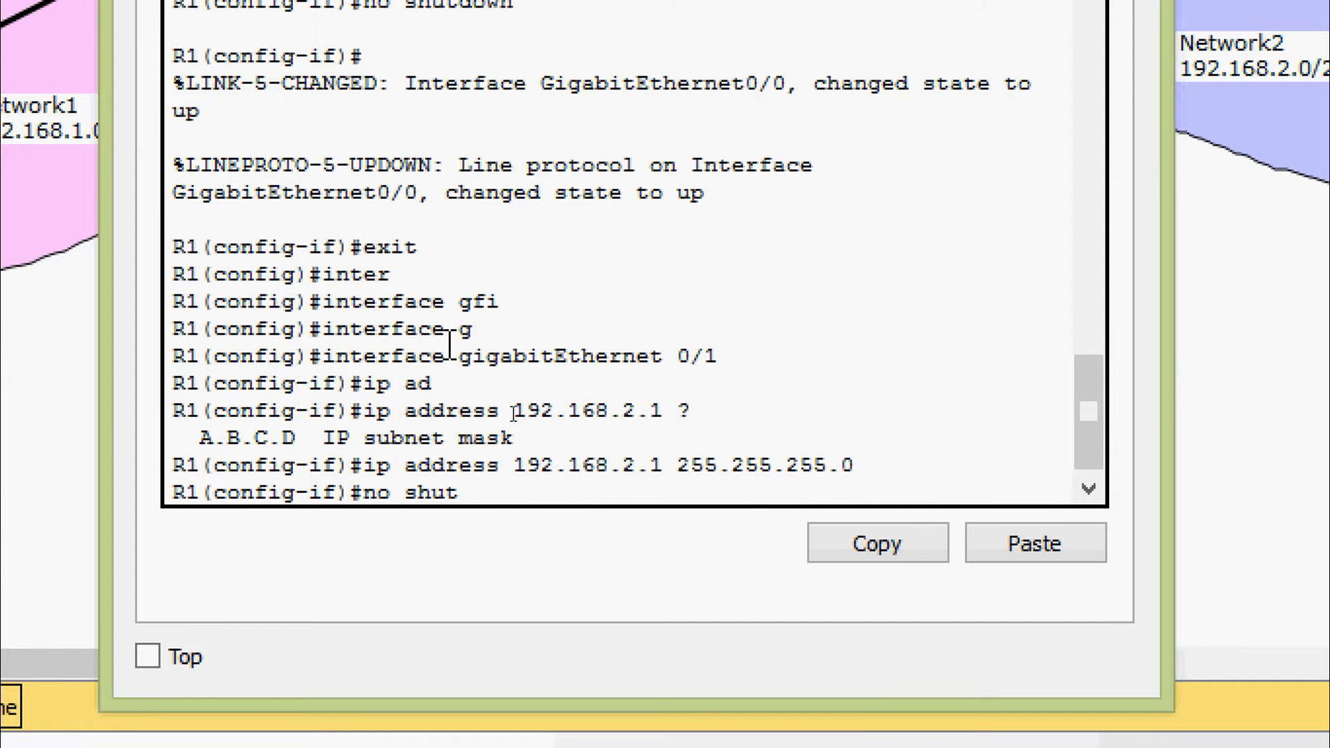
key("Tab")
key("Return")
key("Return")
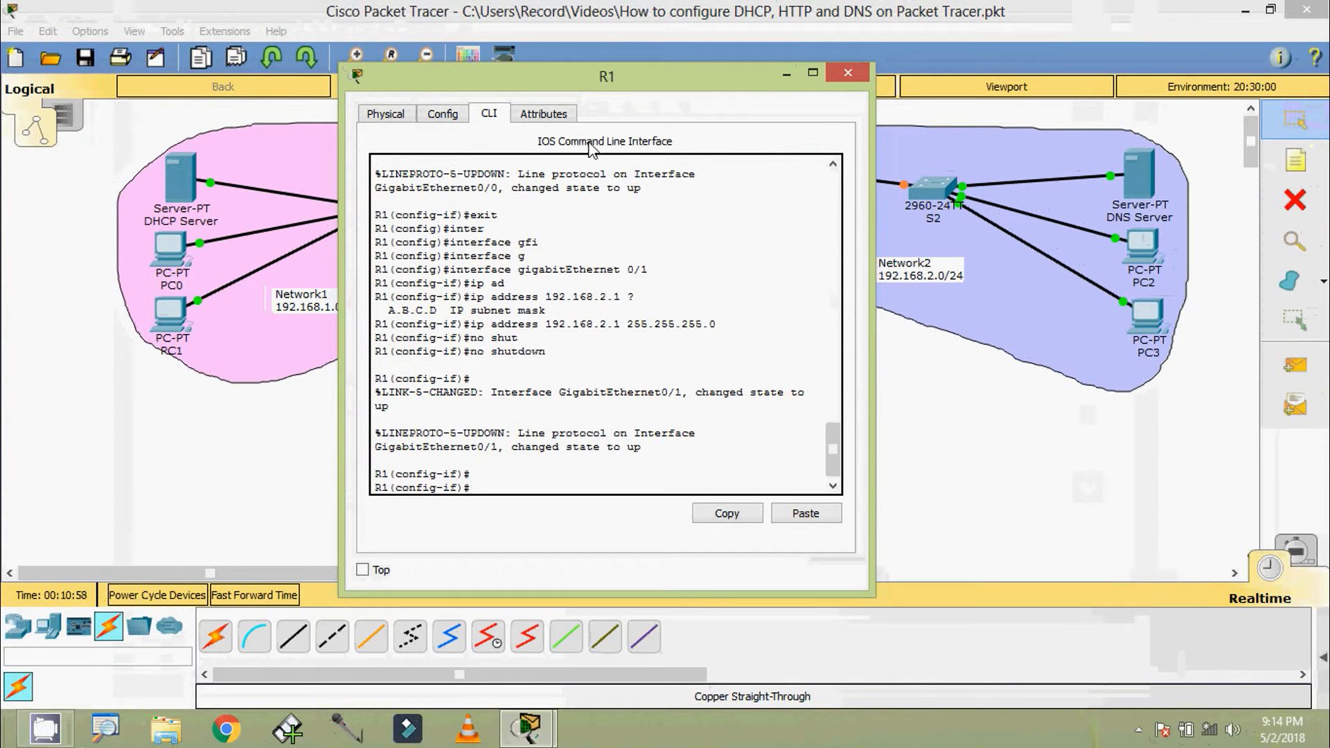
left_click_drag(601, 83, 360, 61)
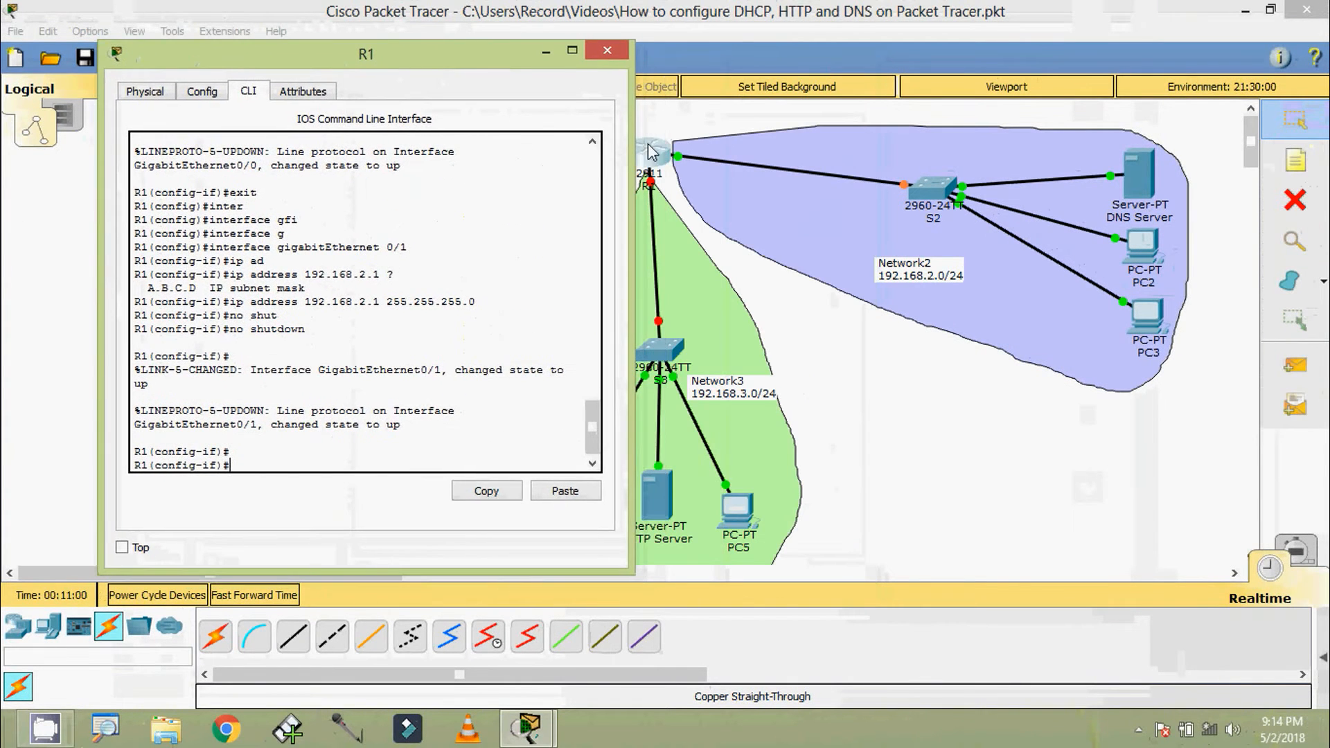
left_click_drag(460, 61, 737, 77)
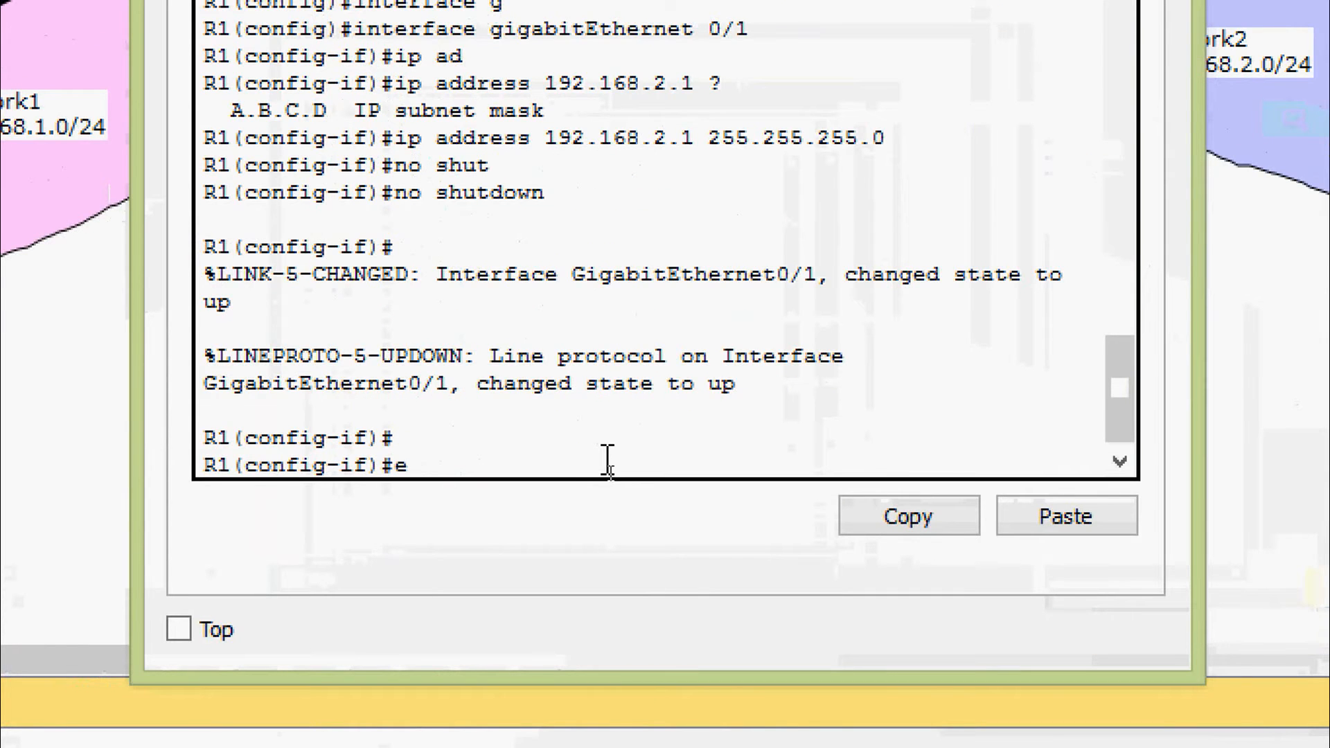
Exit the gigabitEthernet 0/1 configuration and enter interface configuration mode for gigabitEthernet 0/2
type("xit")
key("Return")
type("inte")
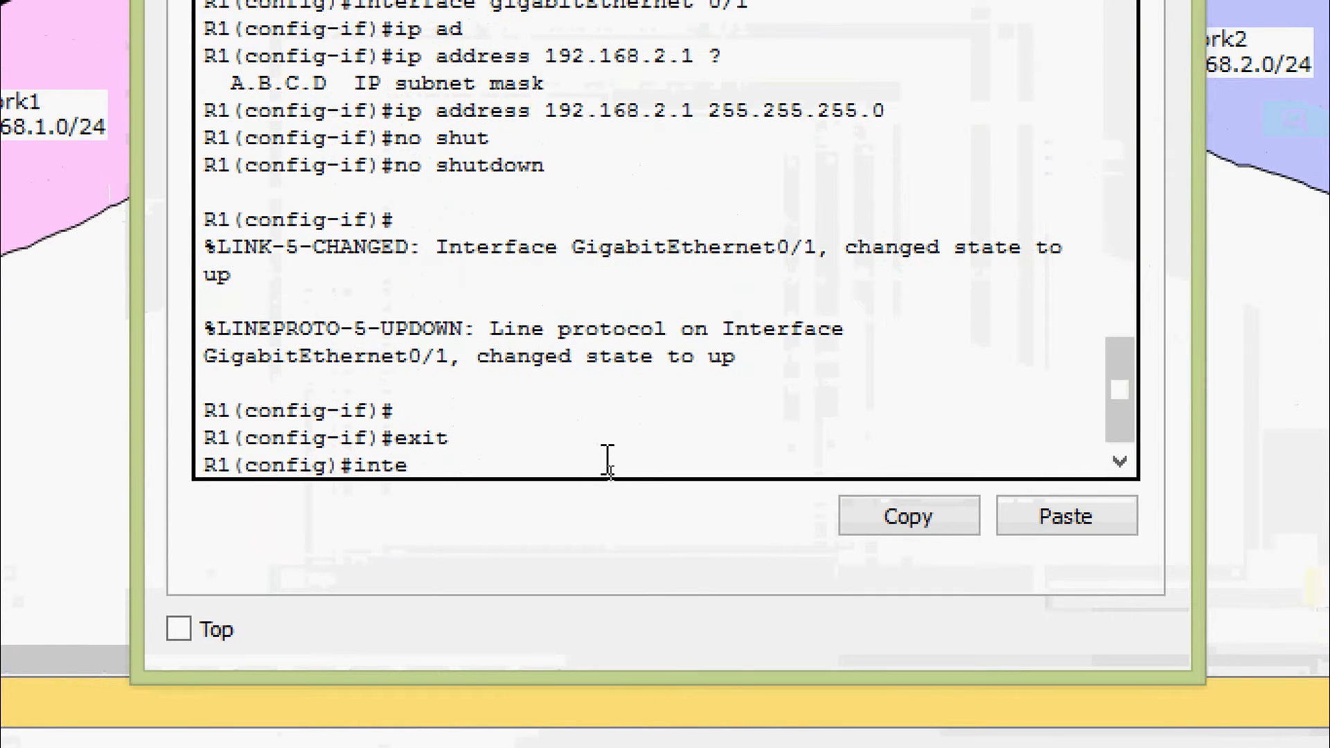
type("r")
key("Tab")
type("gi")
key("Tab")
type("0/2")
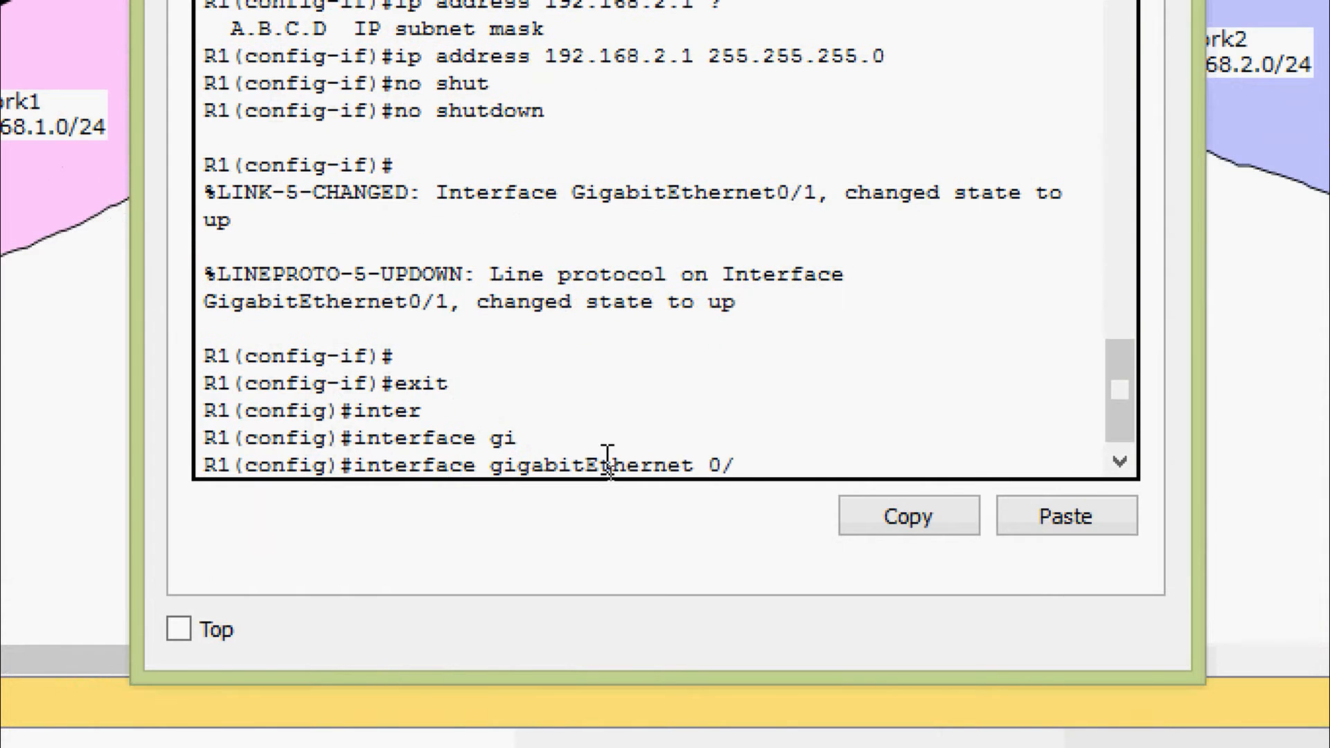
key("Return")
Assign IP address 192.168.3.1 with subnet mask 255.255.255.0 to R1's gigabitEthernet 0/2
type("ip ad")
key("Tab")
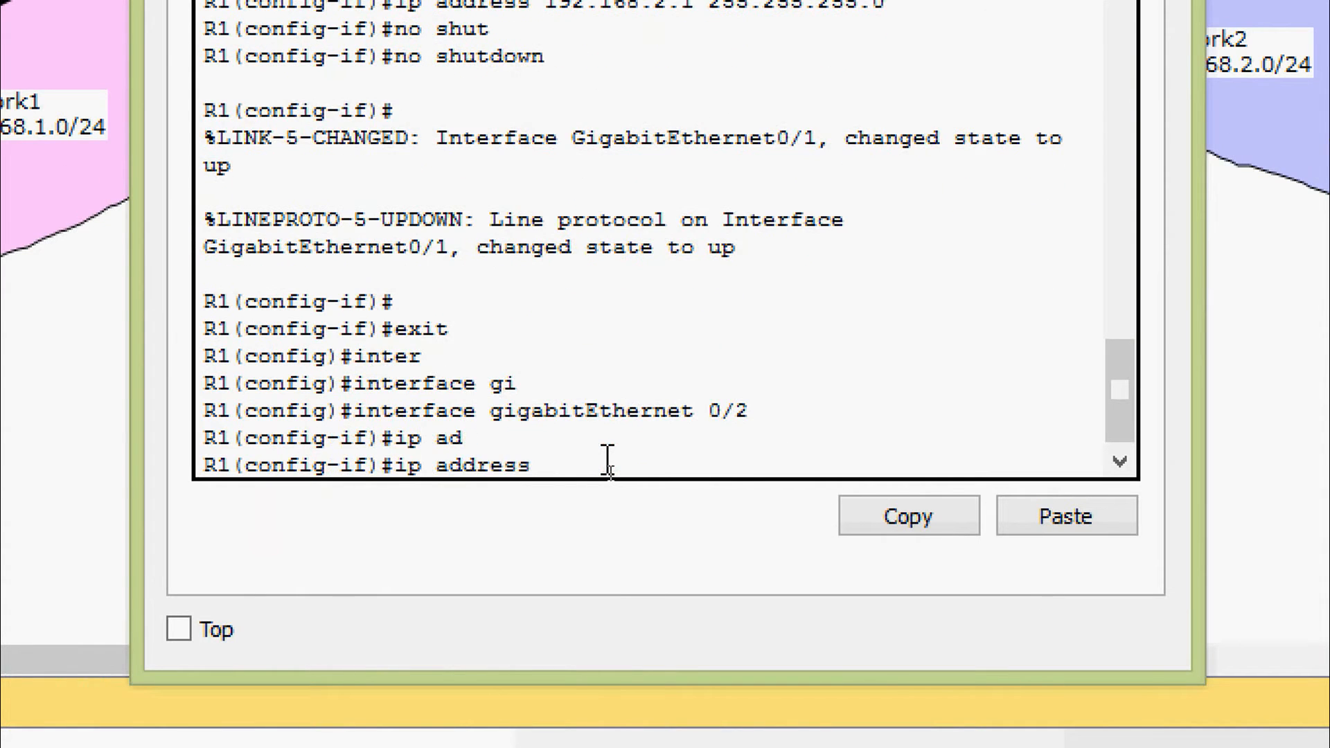
type("192.168.3.1 ?")
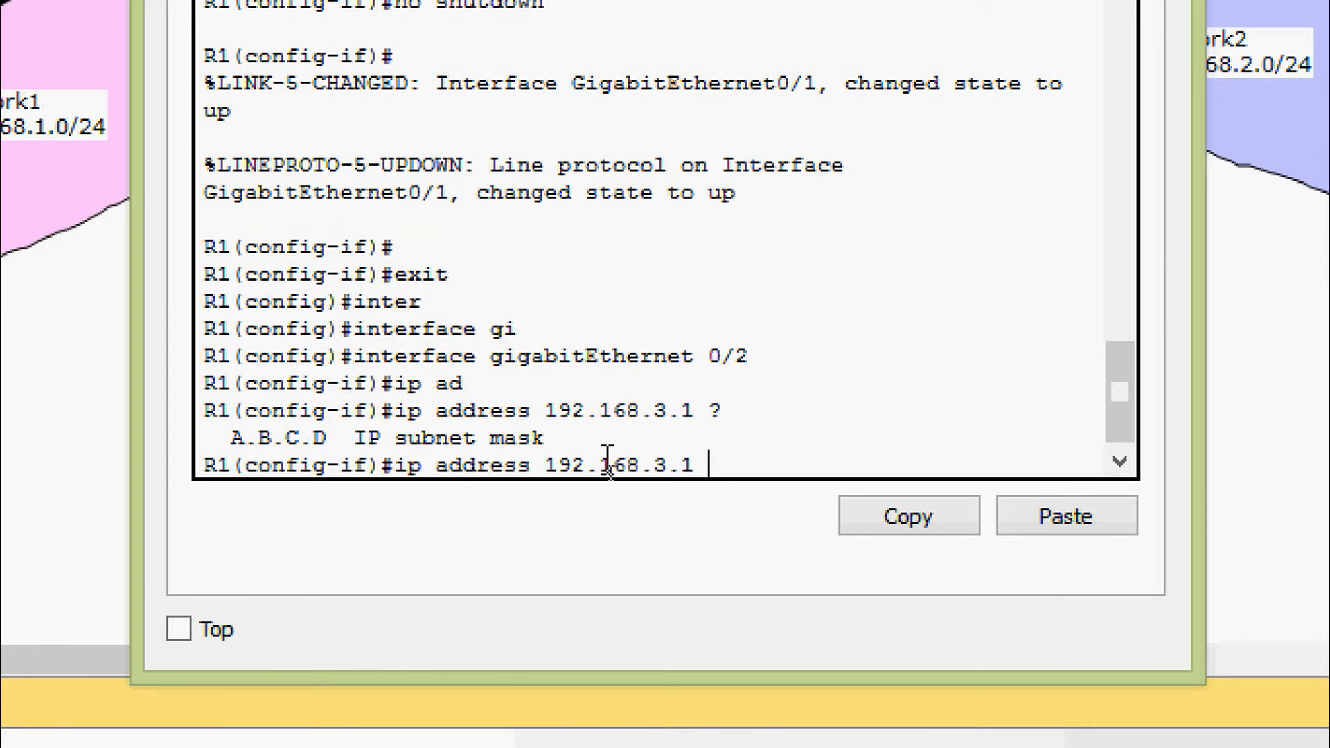
type("255.255")
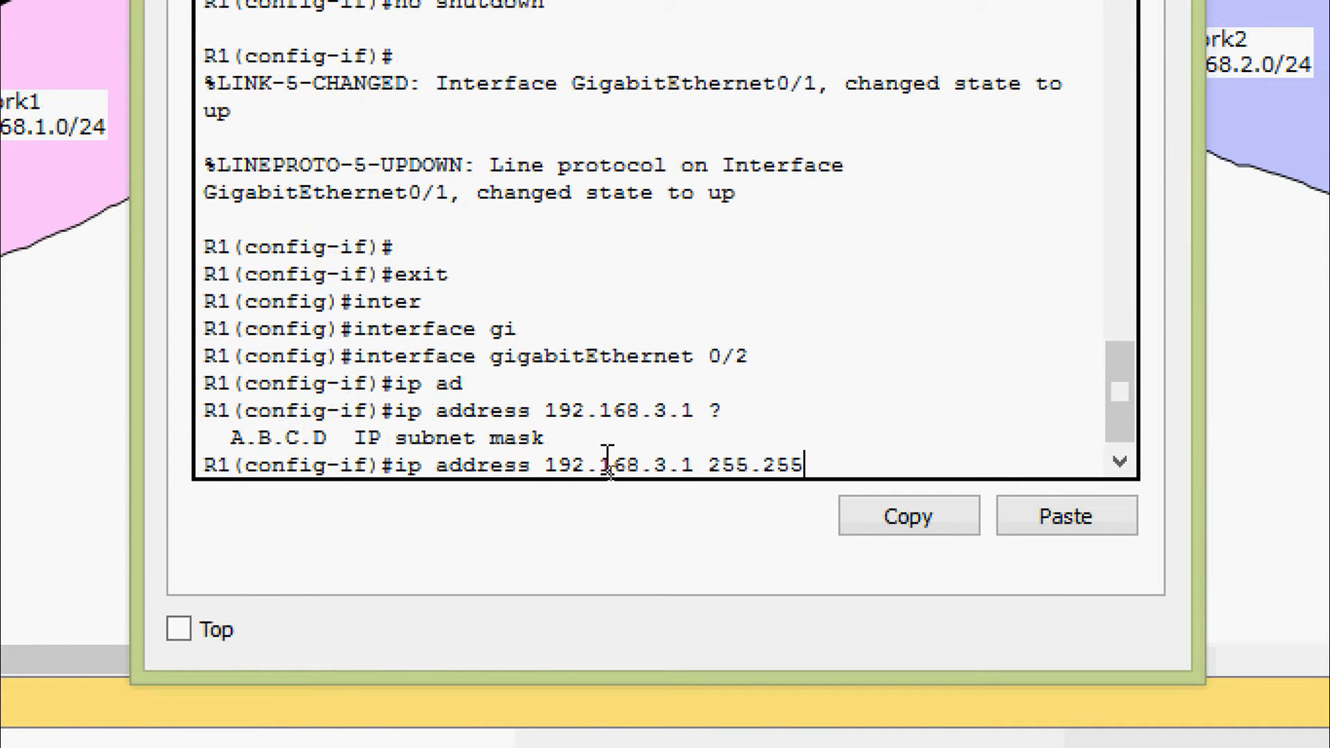
type(".255.0")
key("Return")
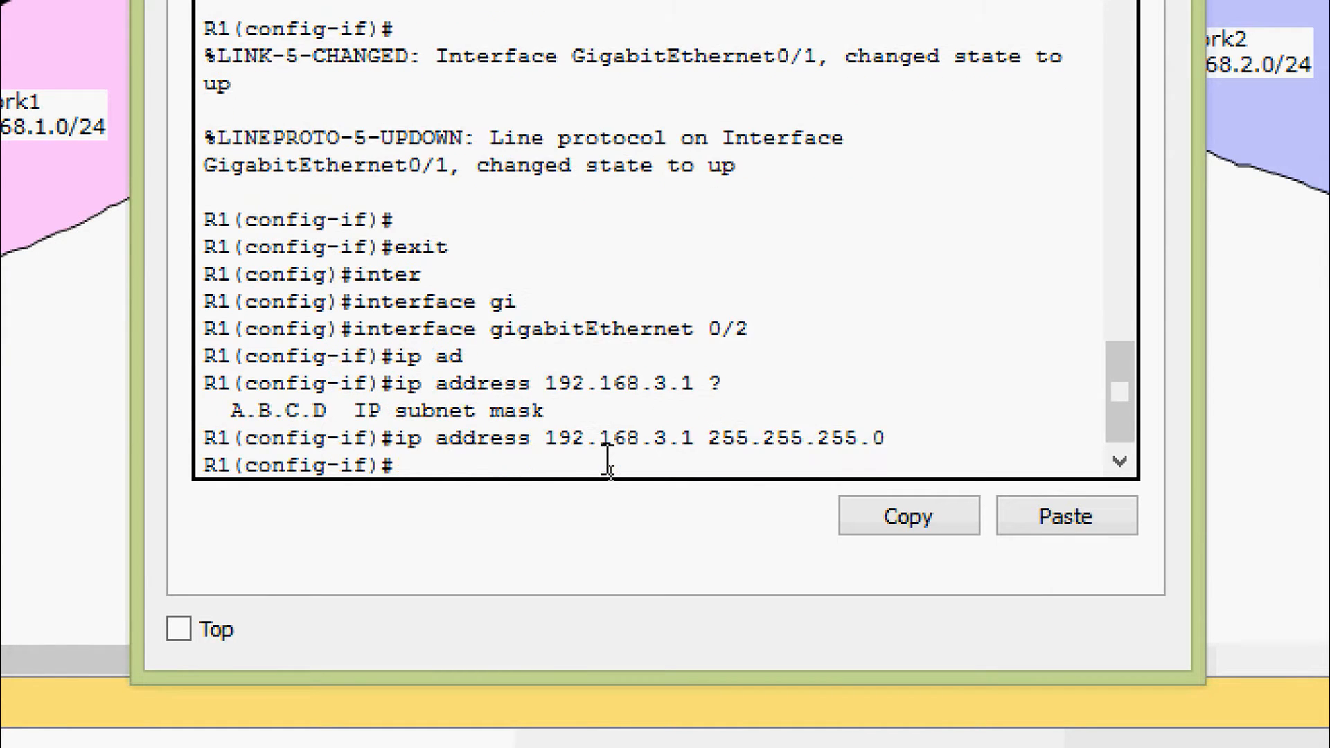
Enable R1's gigabitEthernet 0/2 with no shutdown
type("no shut")
key("Tab")
key("Return")
key("Return")
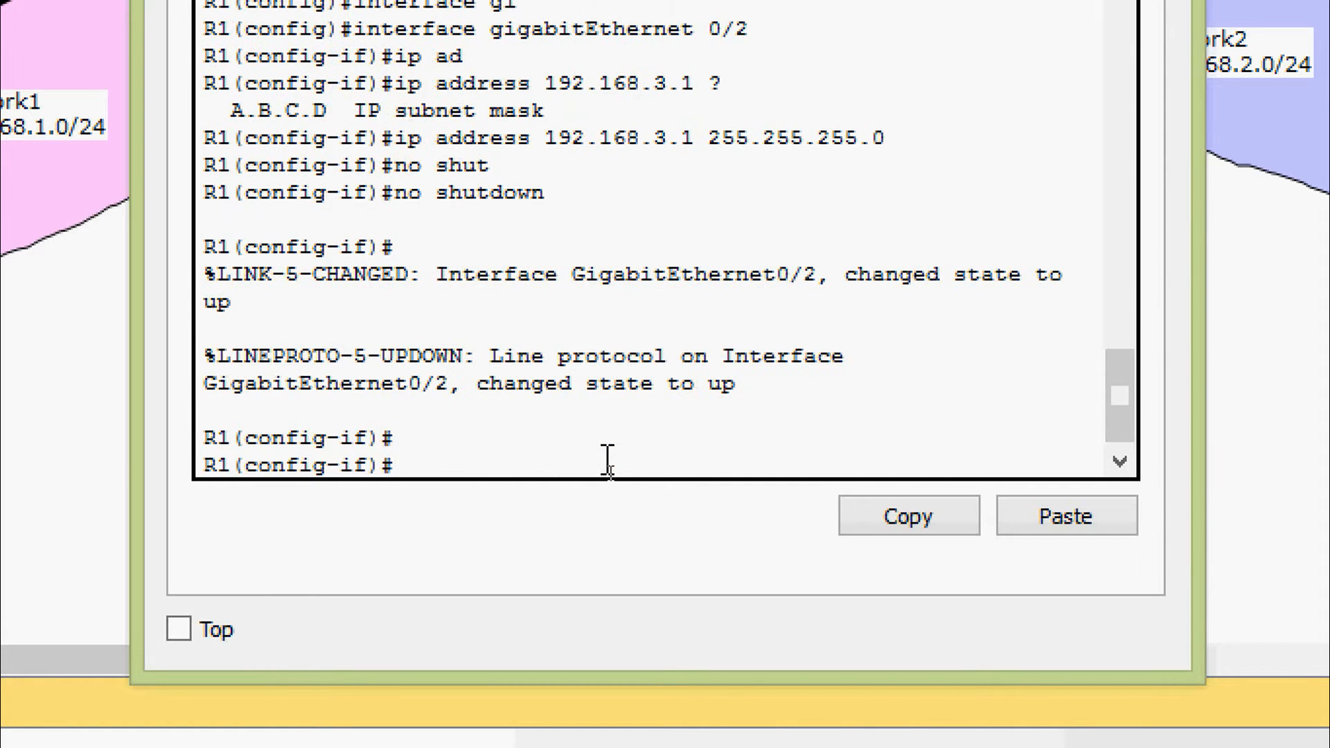
Return to privileged mode, save R1's running-config to startup-config, and close the R1 window
key("ctrl+z")
type("cop")
key("Tab")
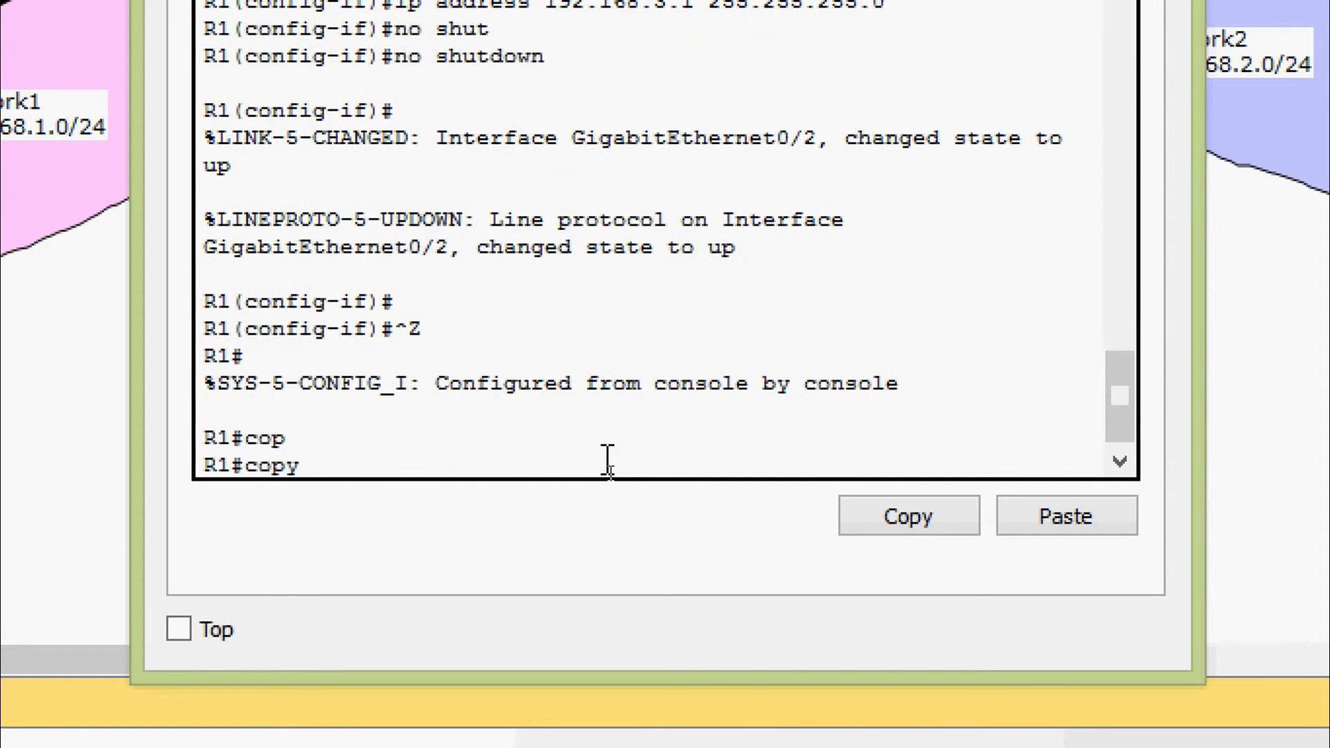
type("r")
key("Tab")
type("s")
key("Tab")
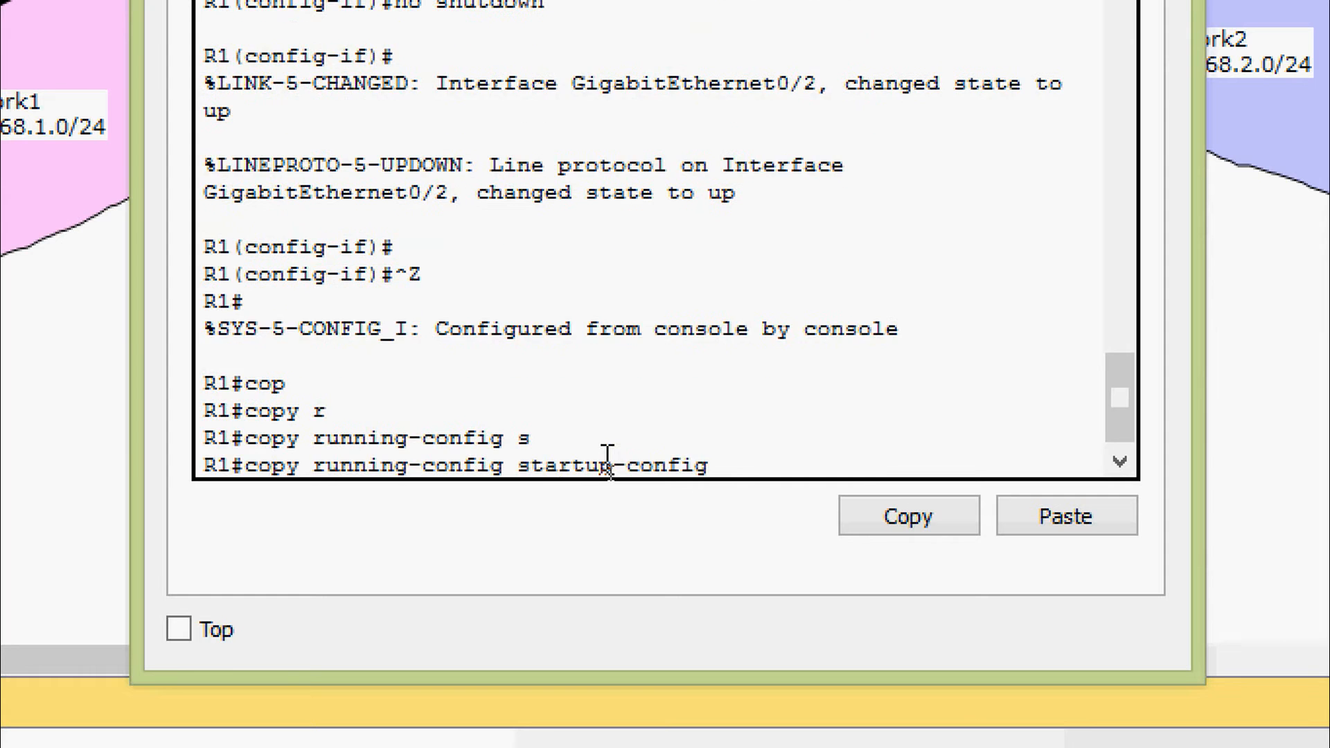
key("Return")
key("Return")
key("Return")
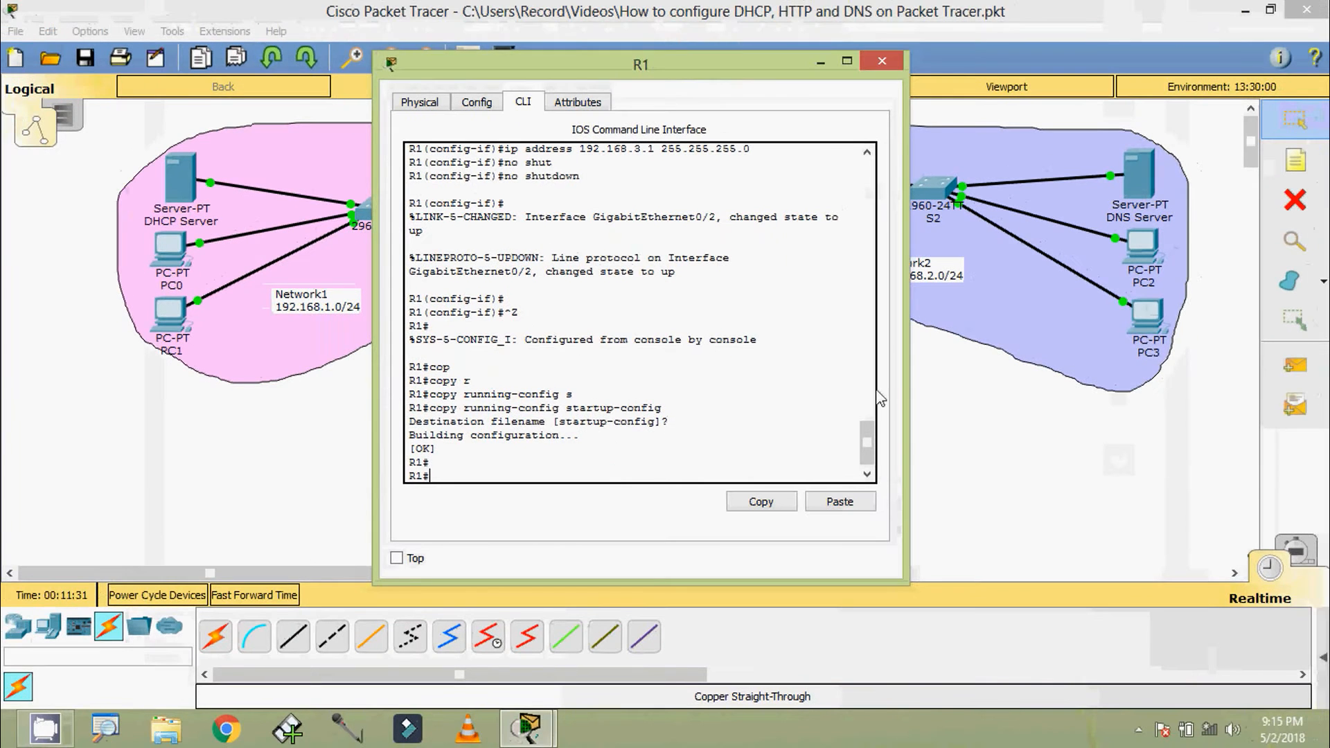
left_click(888, 51)
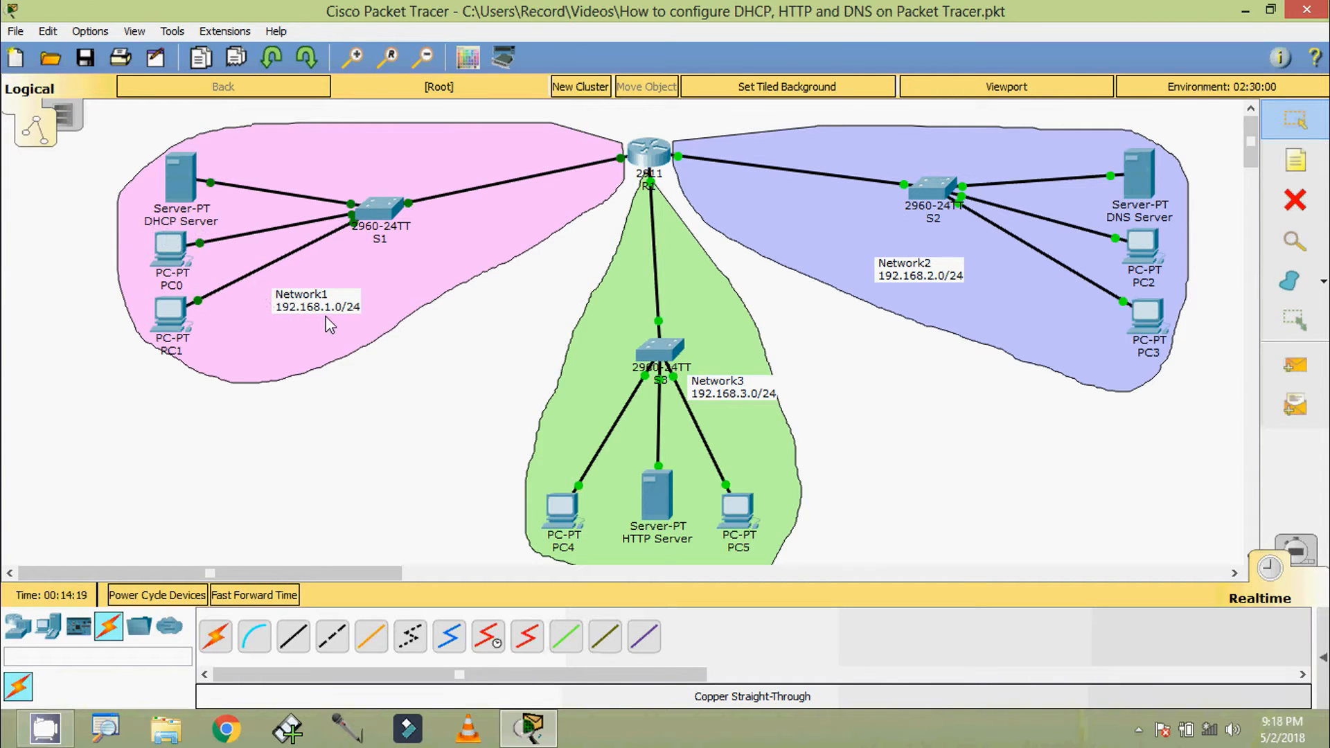
Open the DHCP Server's IP configuration and set static IP address 192.168.1.254 with subnet mask 255.255.255.0
left_click(188, 187)
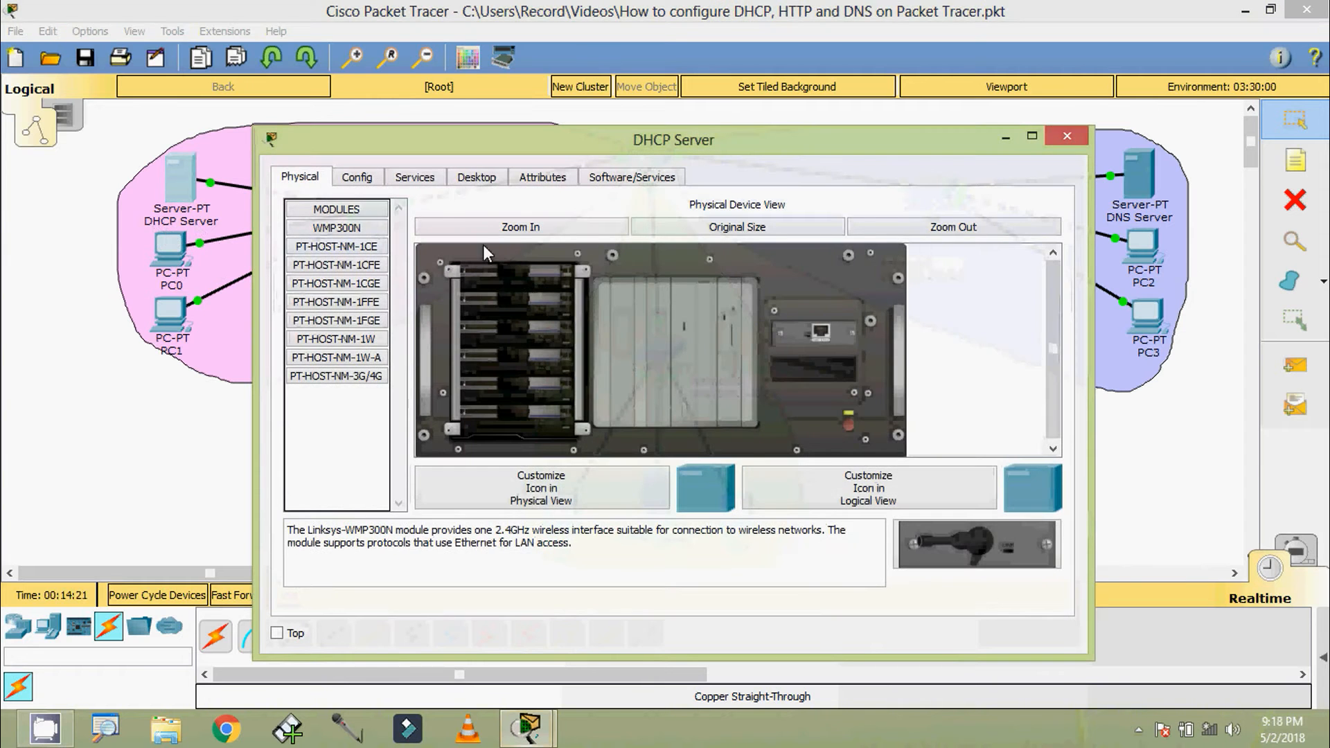
left_click(477, 177)
left_click(363, 242)
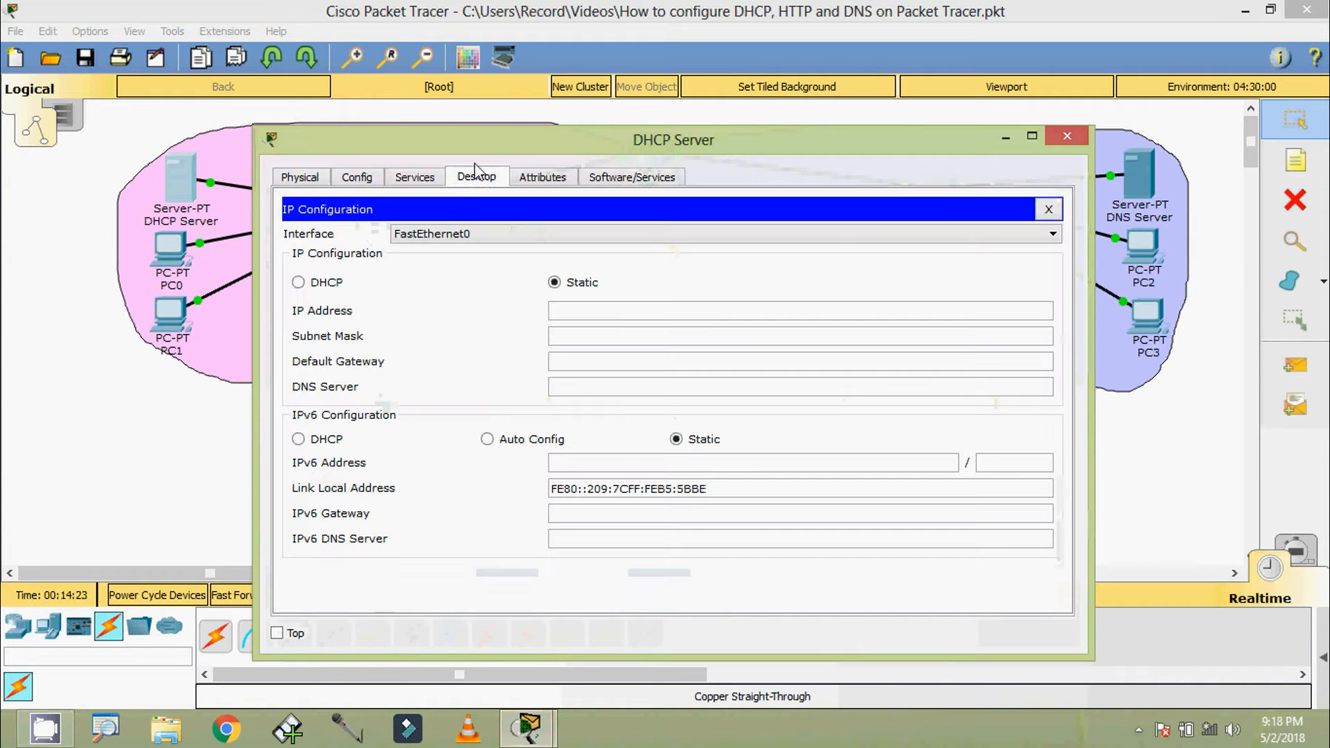
left_click_drag(477, 145, 434, 97)
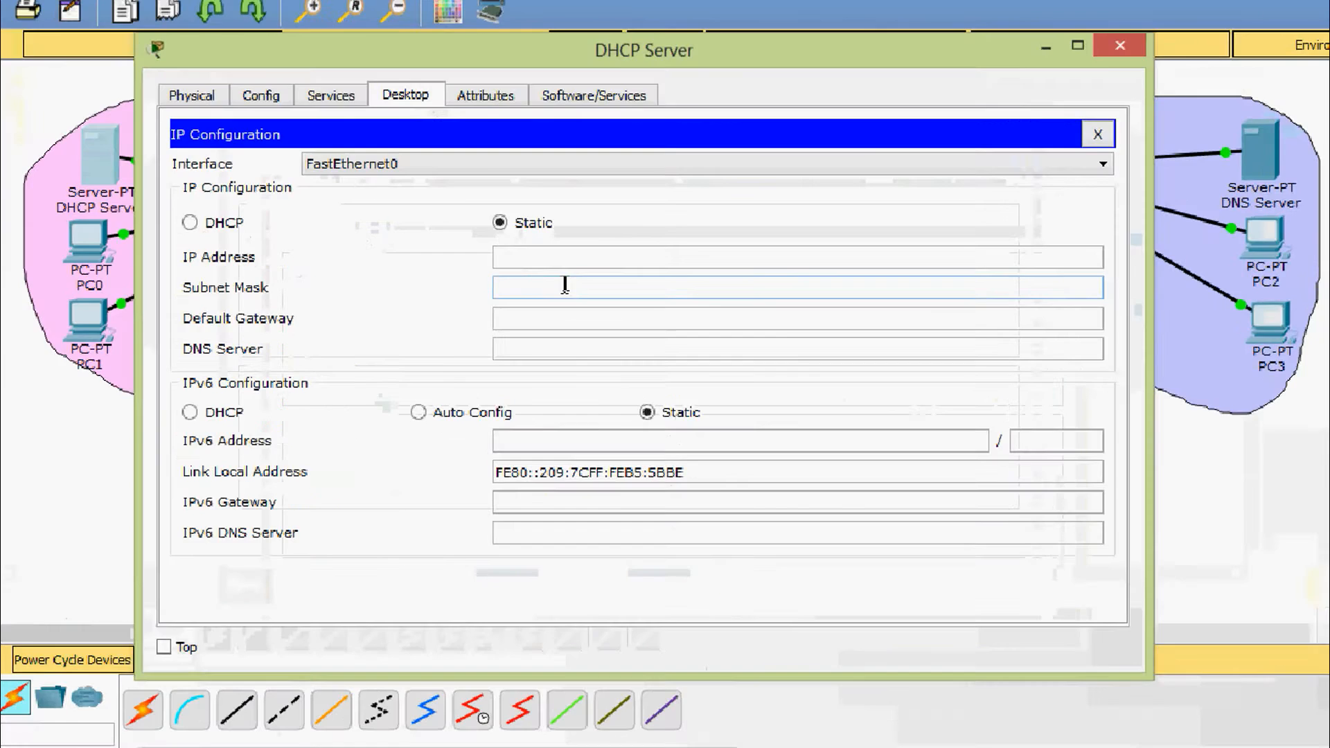
left_click(538, 264)
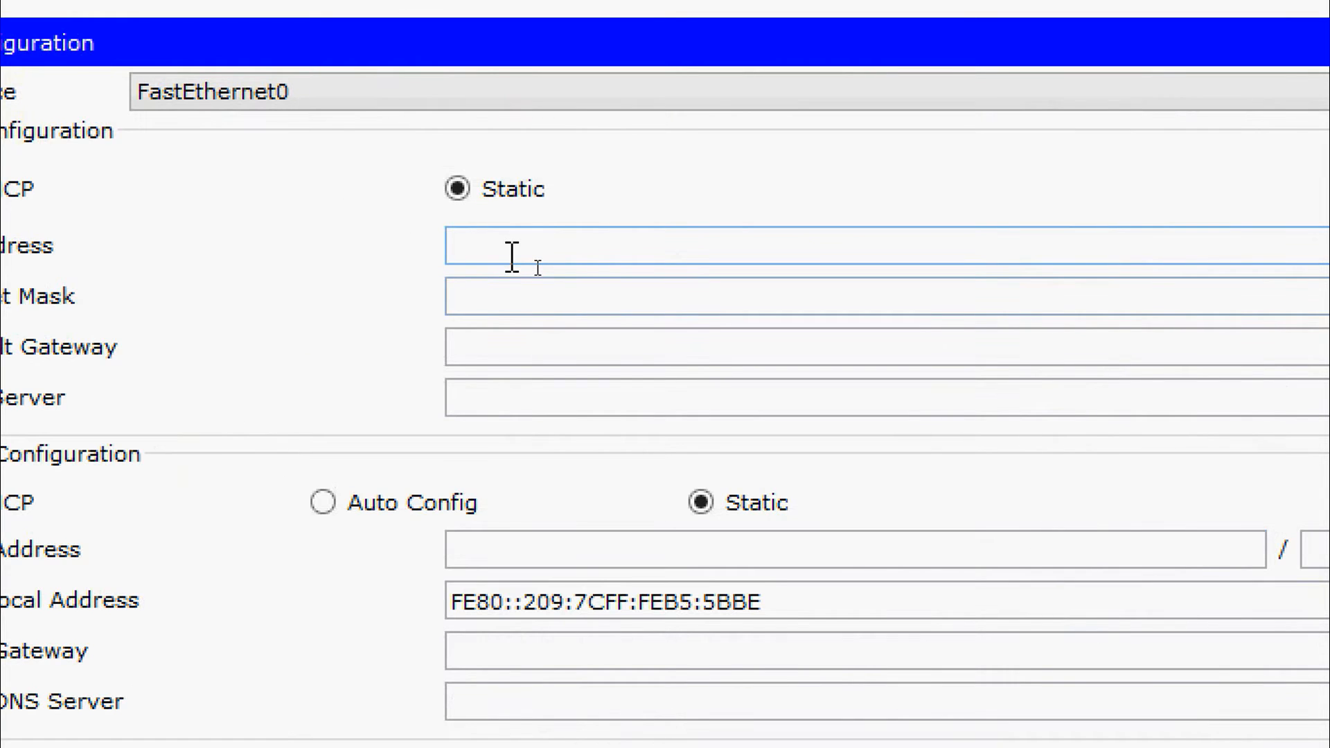
type("192.168.1.254")
key("Tab")
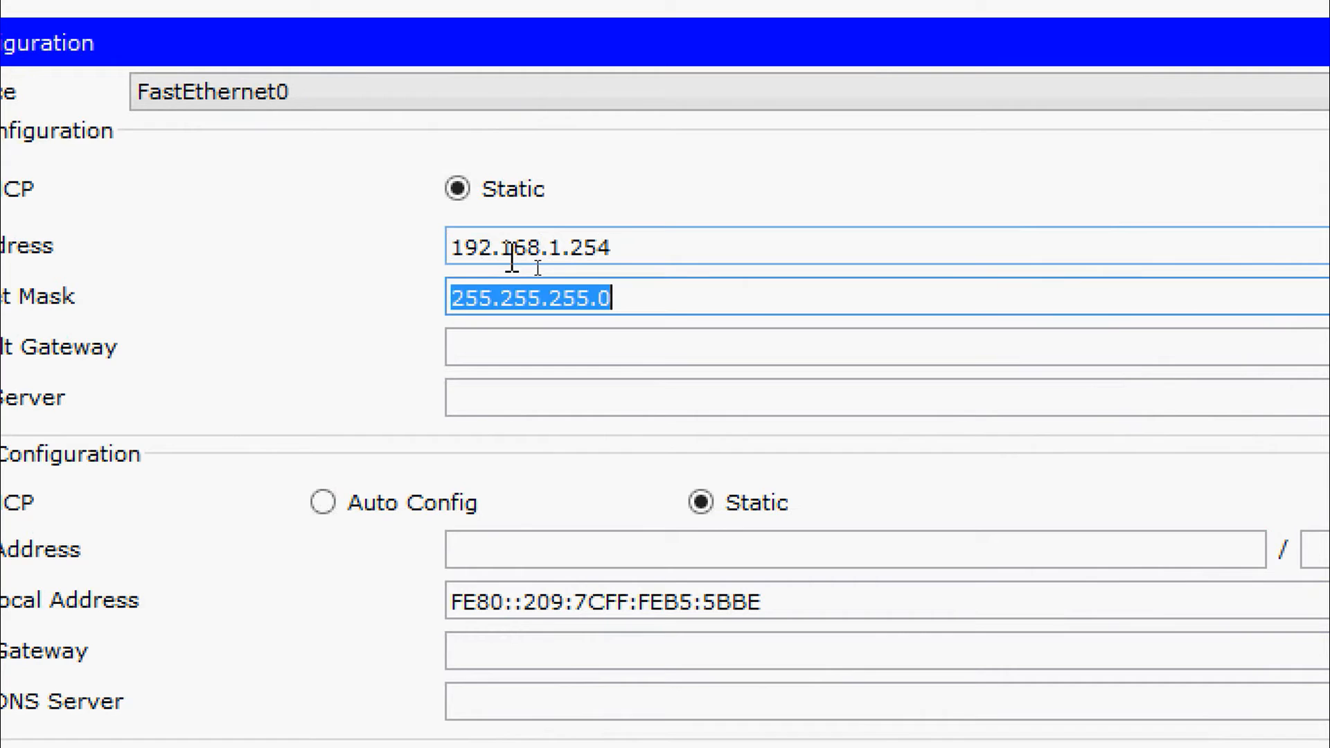
Set the DHCP Server's default gateway to 192.168.1.1 and its DNS server to 192.168.2.254
key("Tab")
type("192.168")
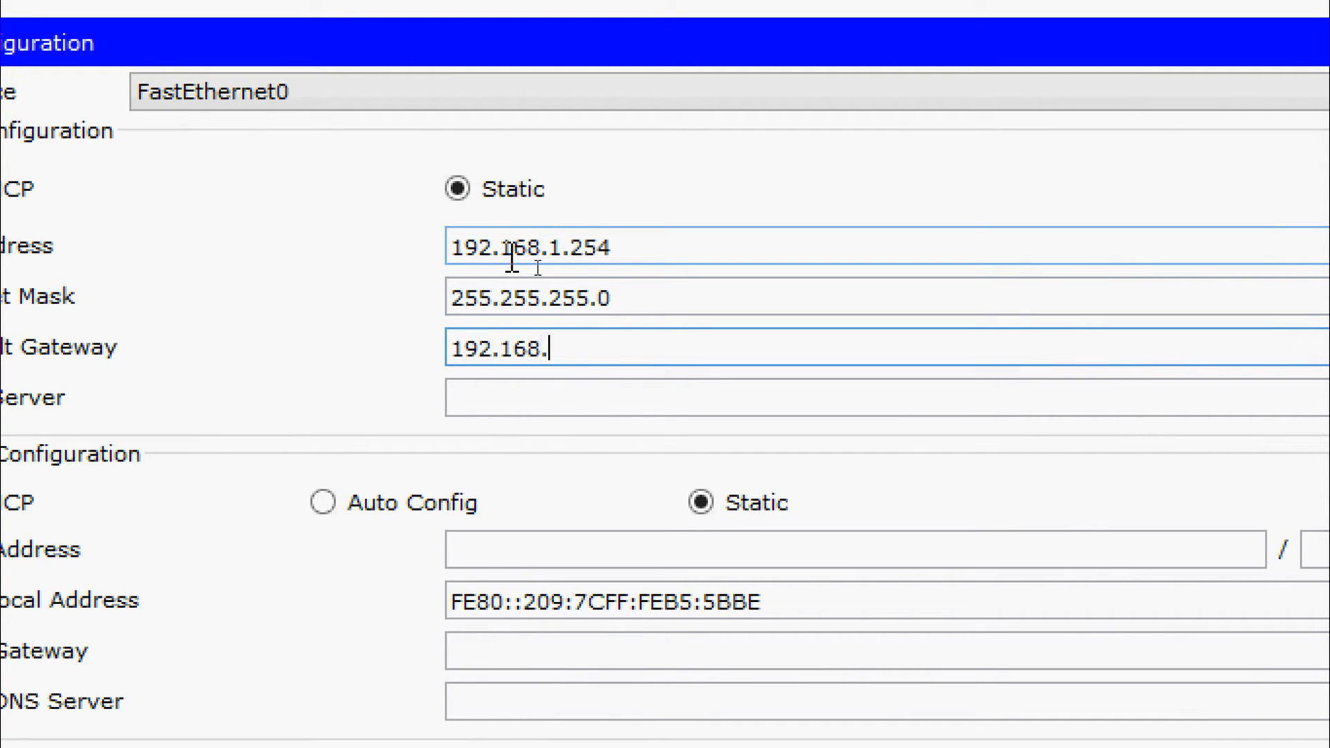
type(".1.1")
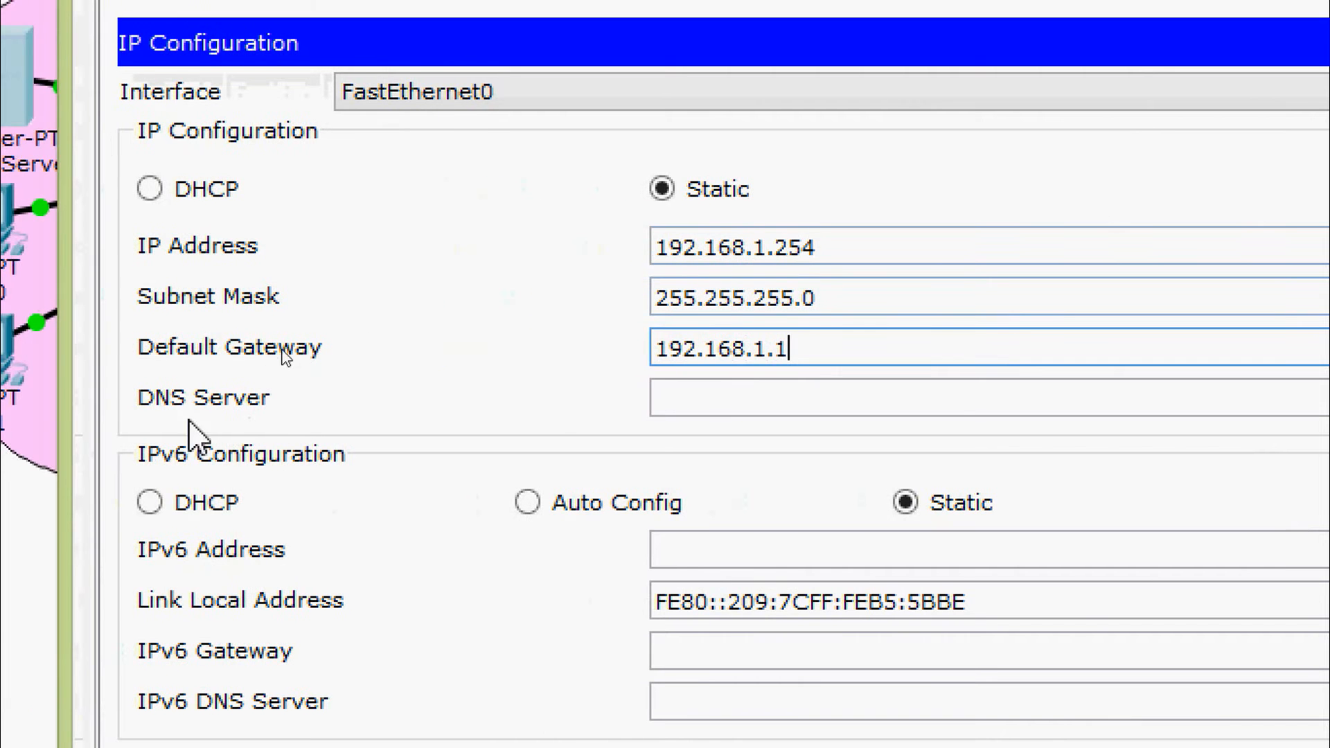
left_click(697, 408)
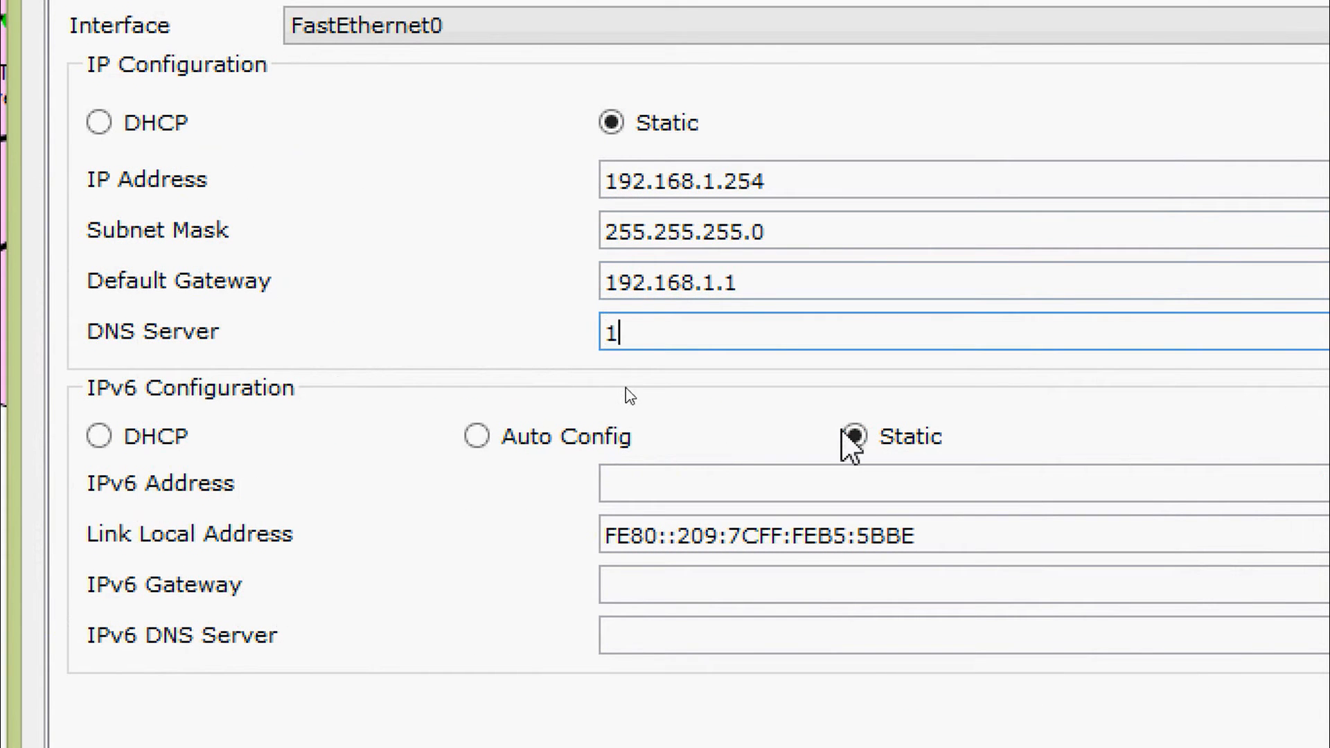
type("92.168.2.254")
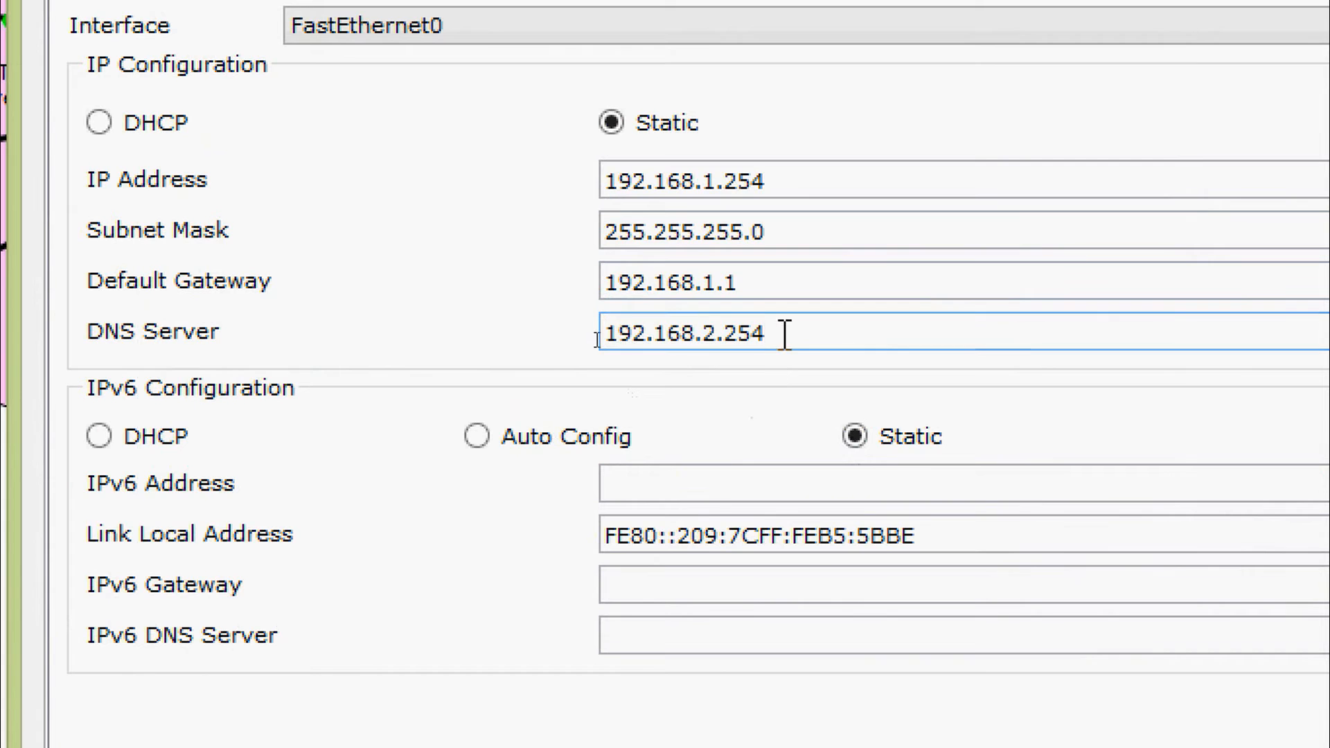
Copy the DNS address from the DHCP Server and set the DNS Server's static IP to 192.168.2.254 with subnet mask 255.255.255.0
left_click_drag(781, 333, 466, 335)
key("ctrl+c")
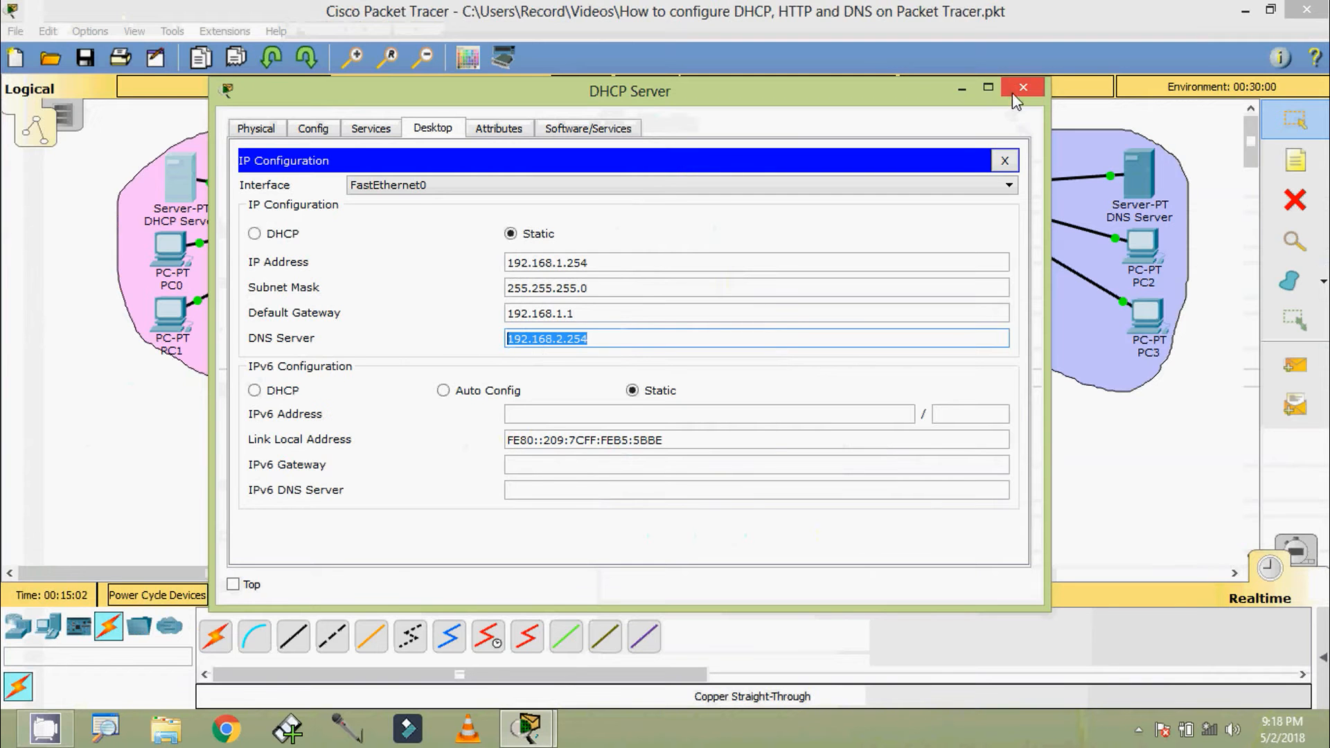
left_click(1021, 88)
left_click(1140, 187)
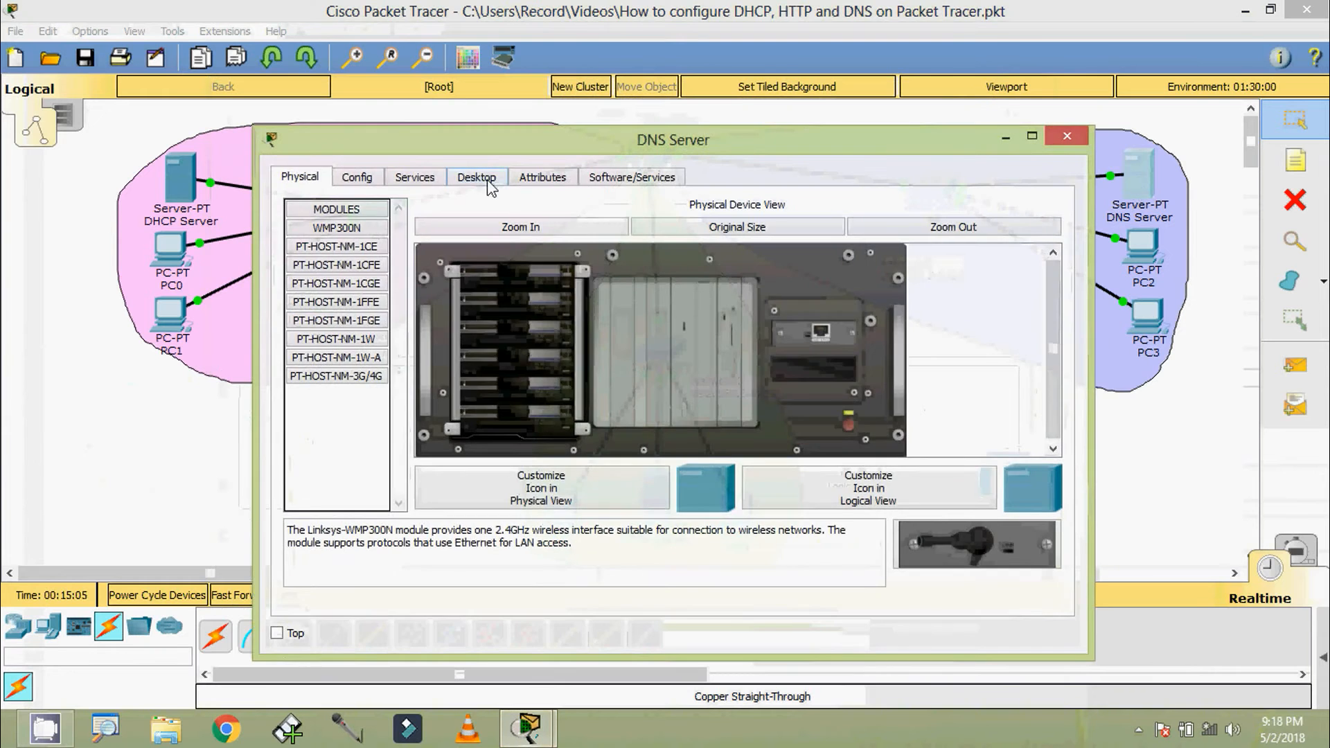
left_click(476, 177)
left_click(388, 228)
left_click_drag(538, 148, 525, 97)
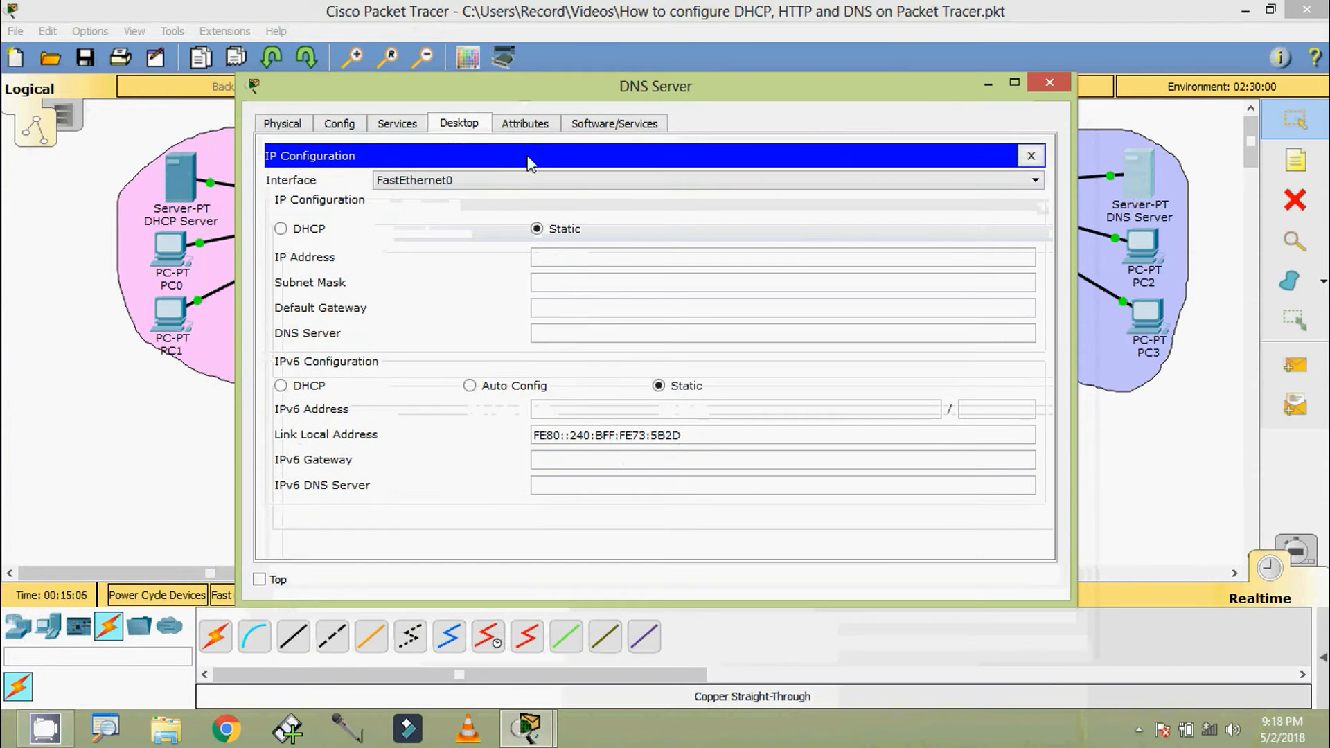
left_click(580, 262)
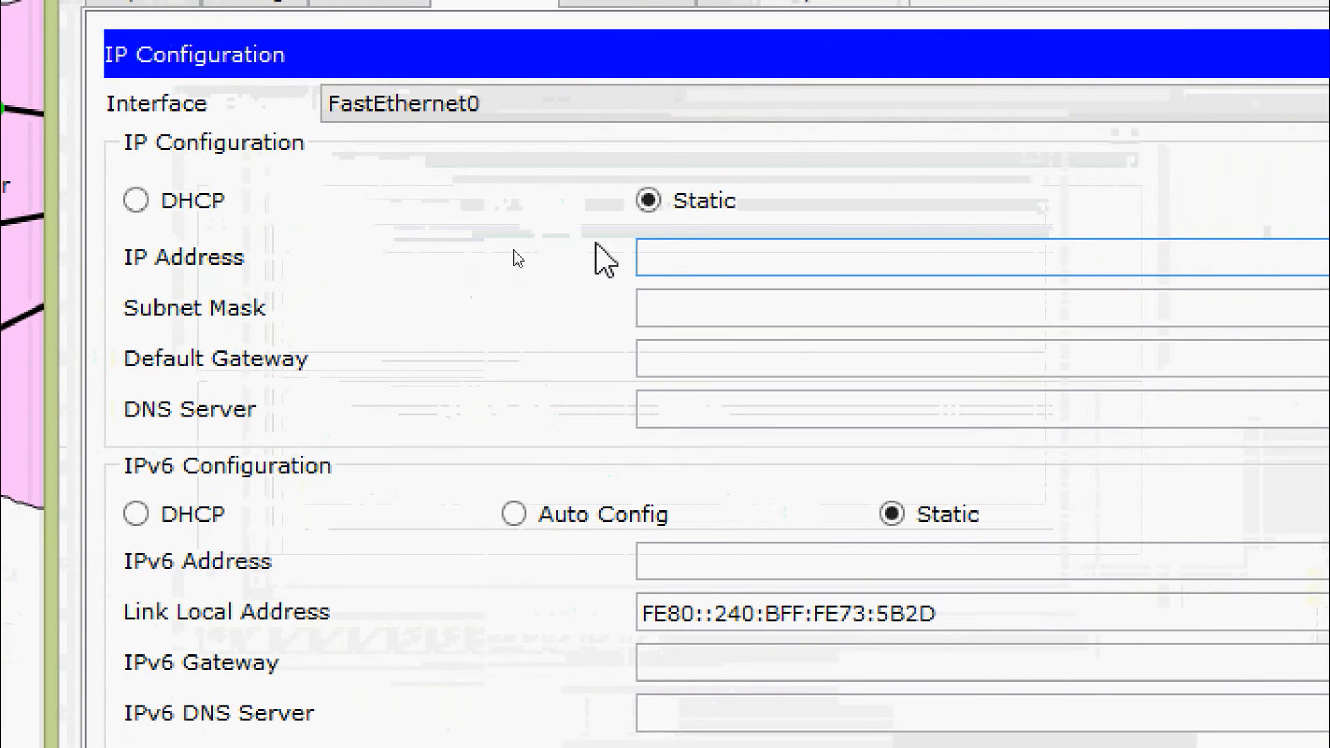
type("192.168.2.254")
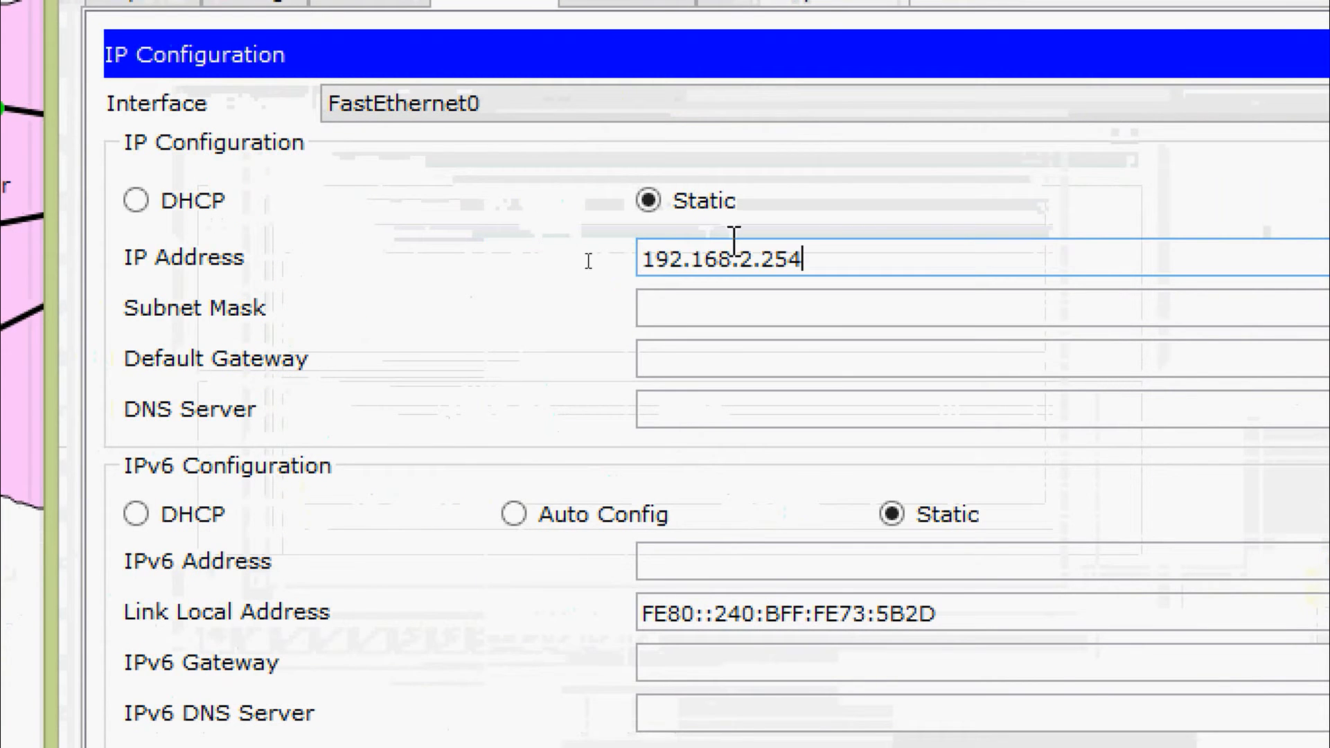
left_click(767, 302)
Set the DNS Server's default gateway to 192.168.2.1 and its DNS server to 192.168.2.254, and close its window
left_click(773, 367)
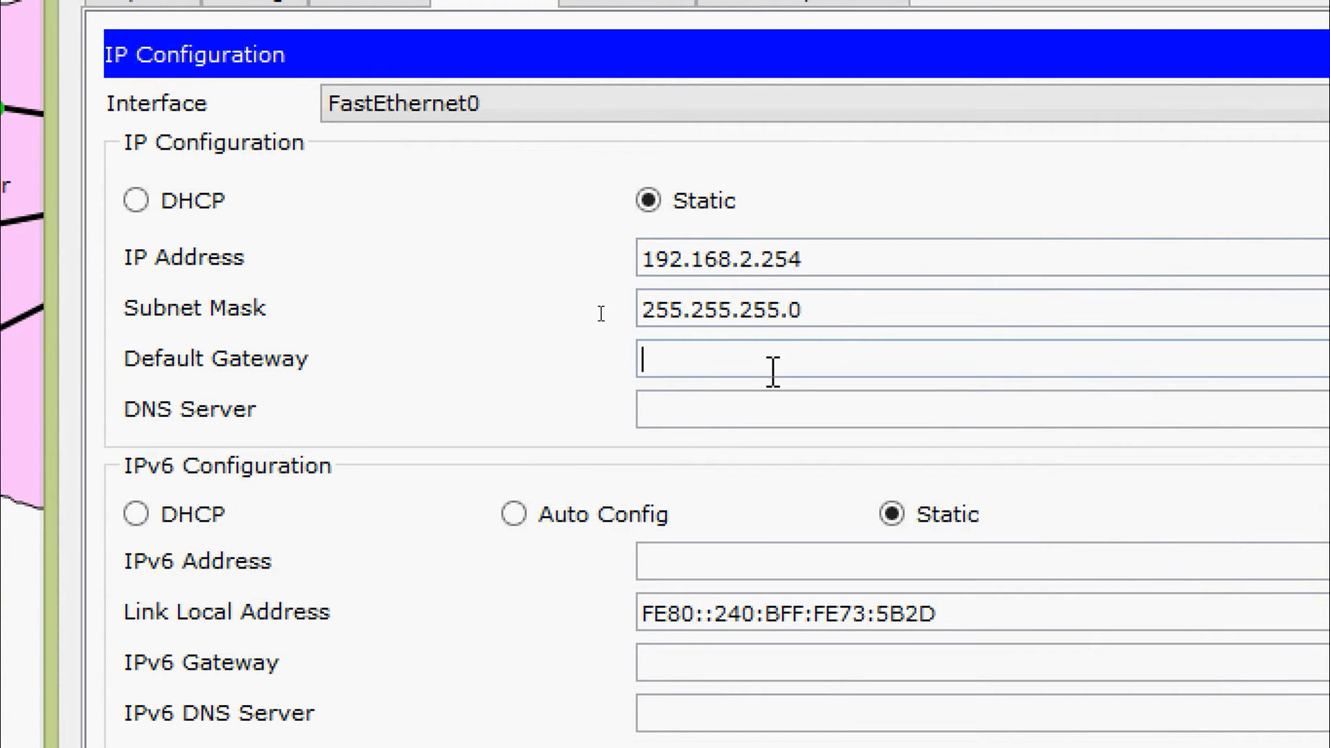
key("ctrl+v")
key("BackSpace")
key("BackSpace")
key("BackSpace")
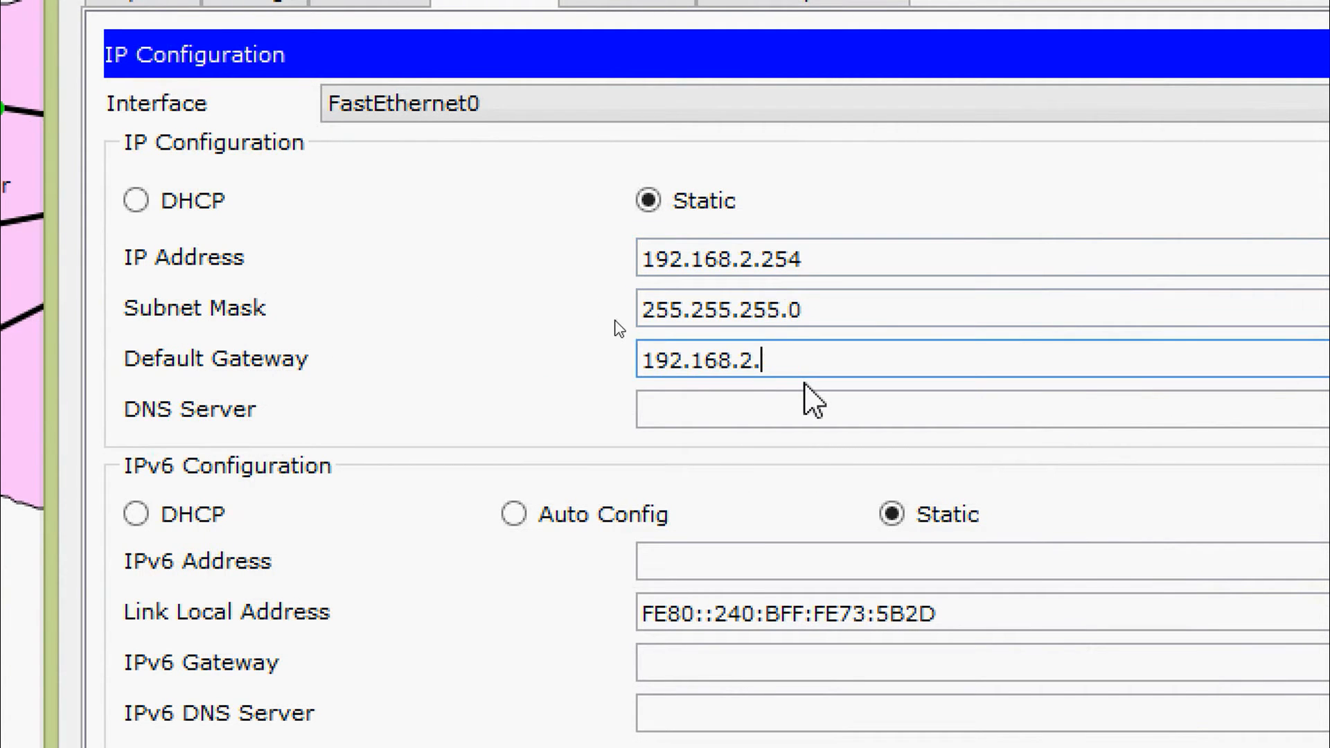
type("1")
left_click(794, 397)
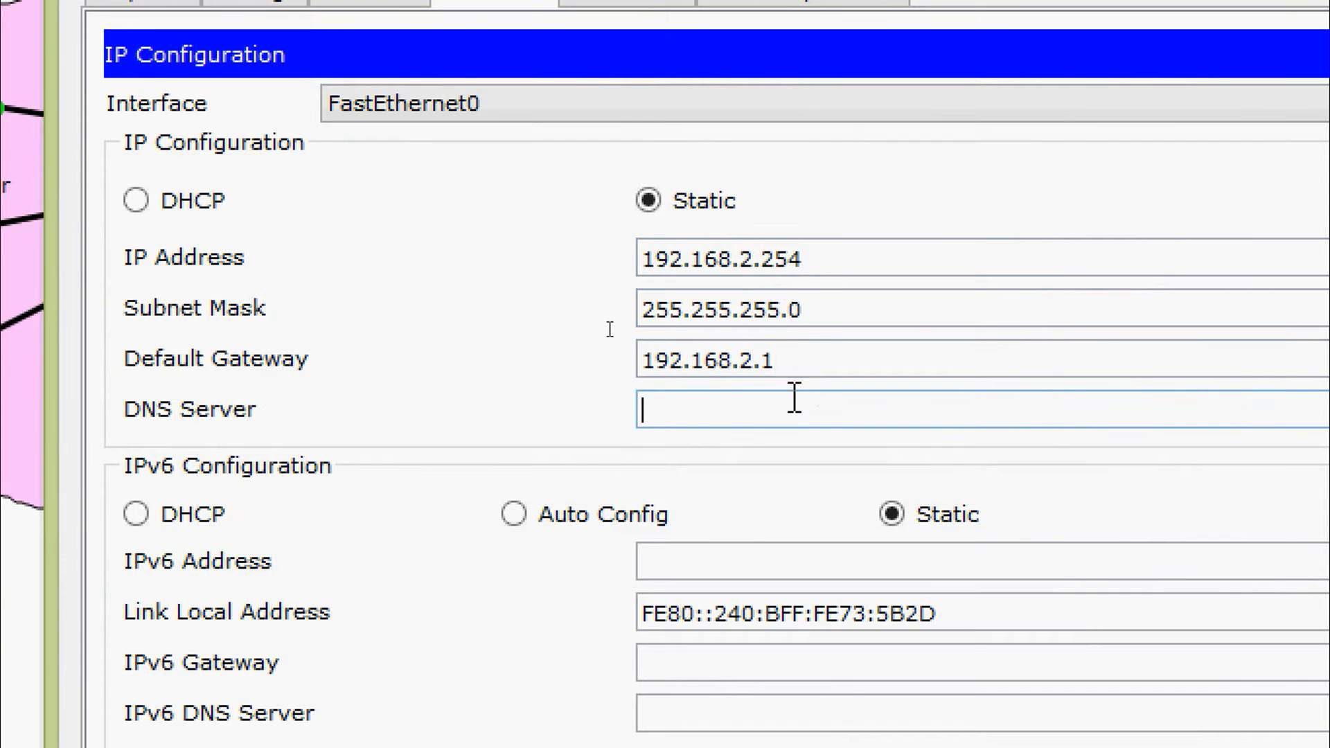
key("ctrl+v")
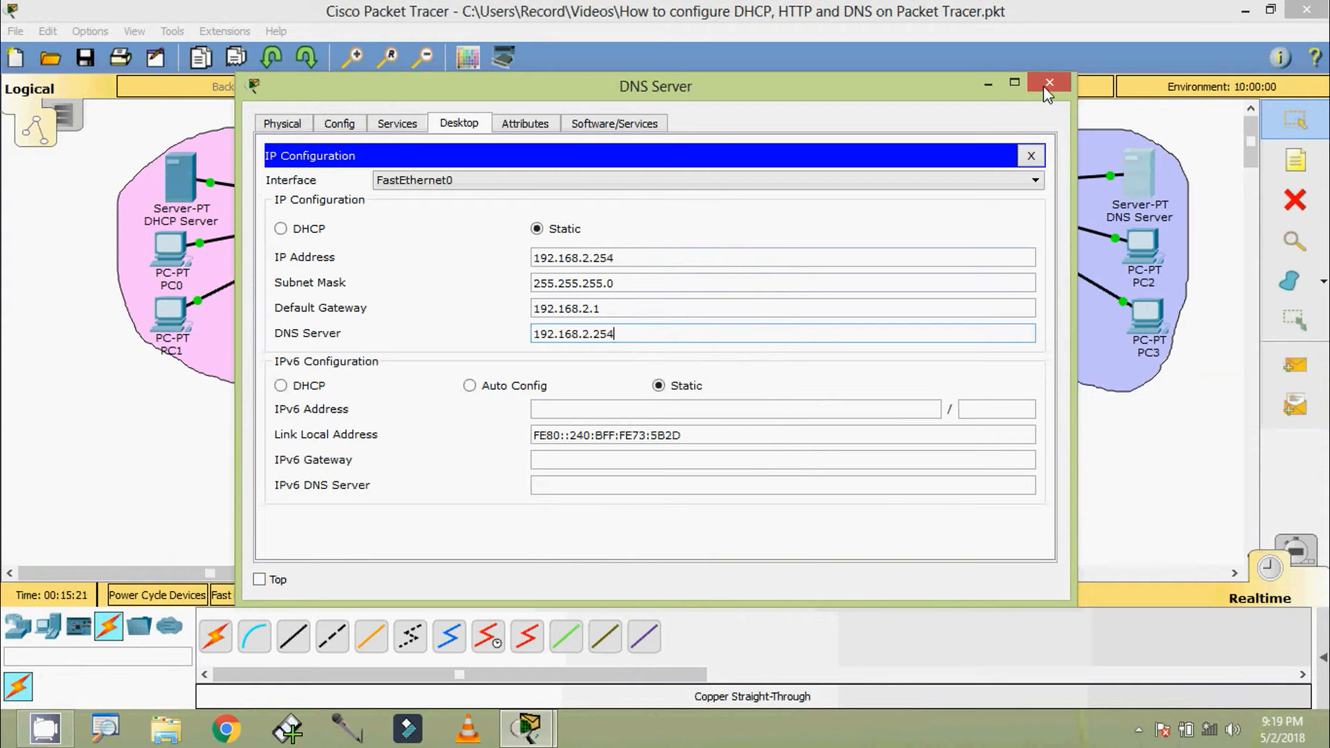
left_click(1044, 87)
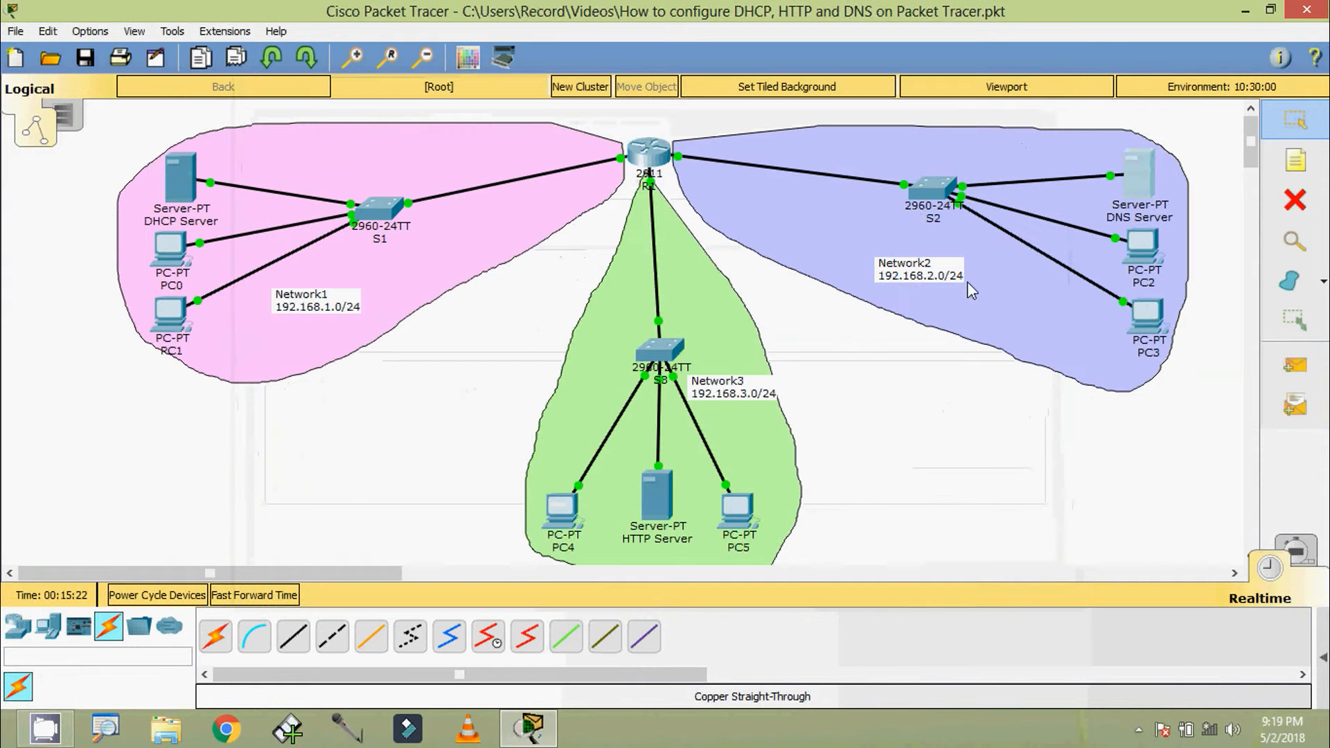
Open the HTTP Server's IP configuration and set static IP address 192.168.3.254 with subnet mask 255.255.255.0
left_click(655, 494)
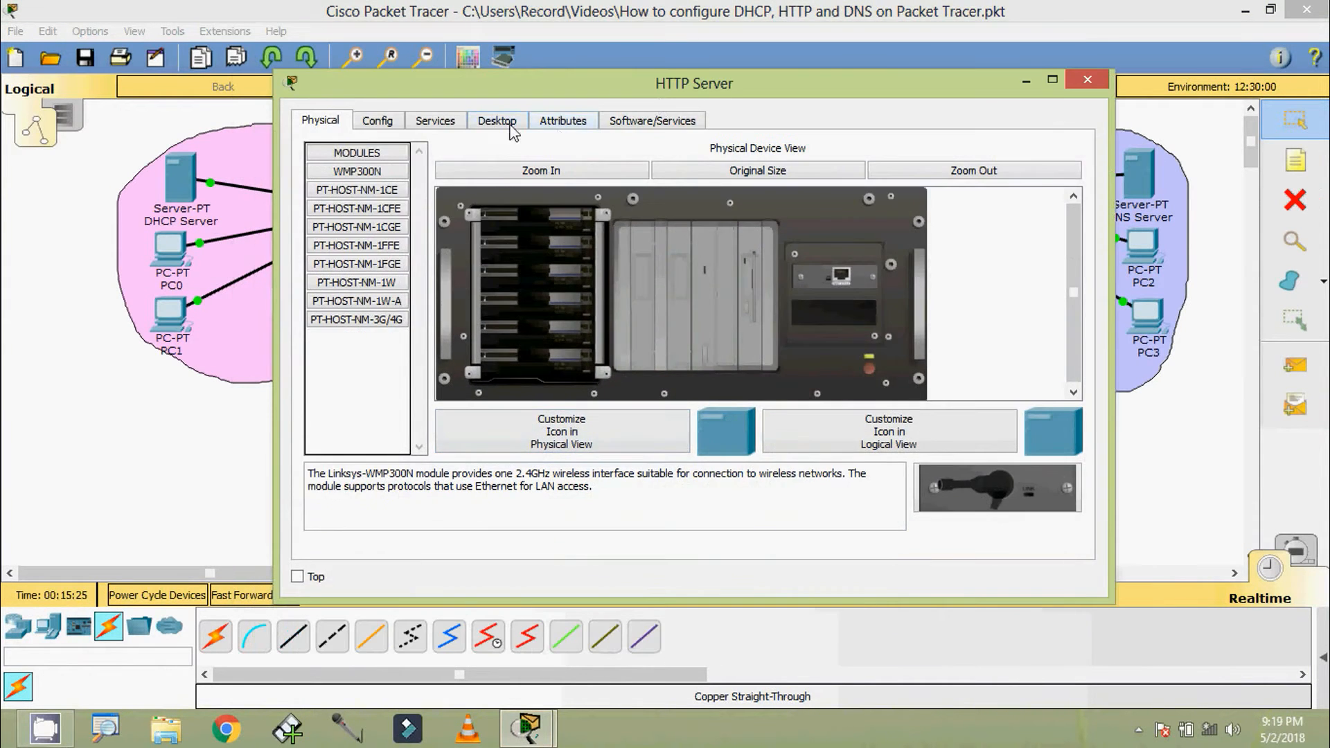
left_click(497, 119)
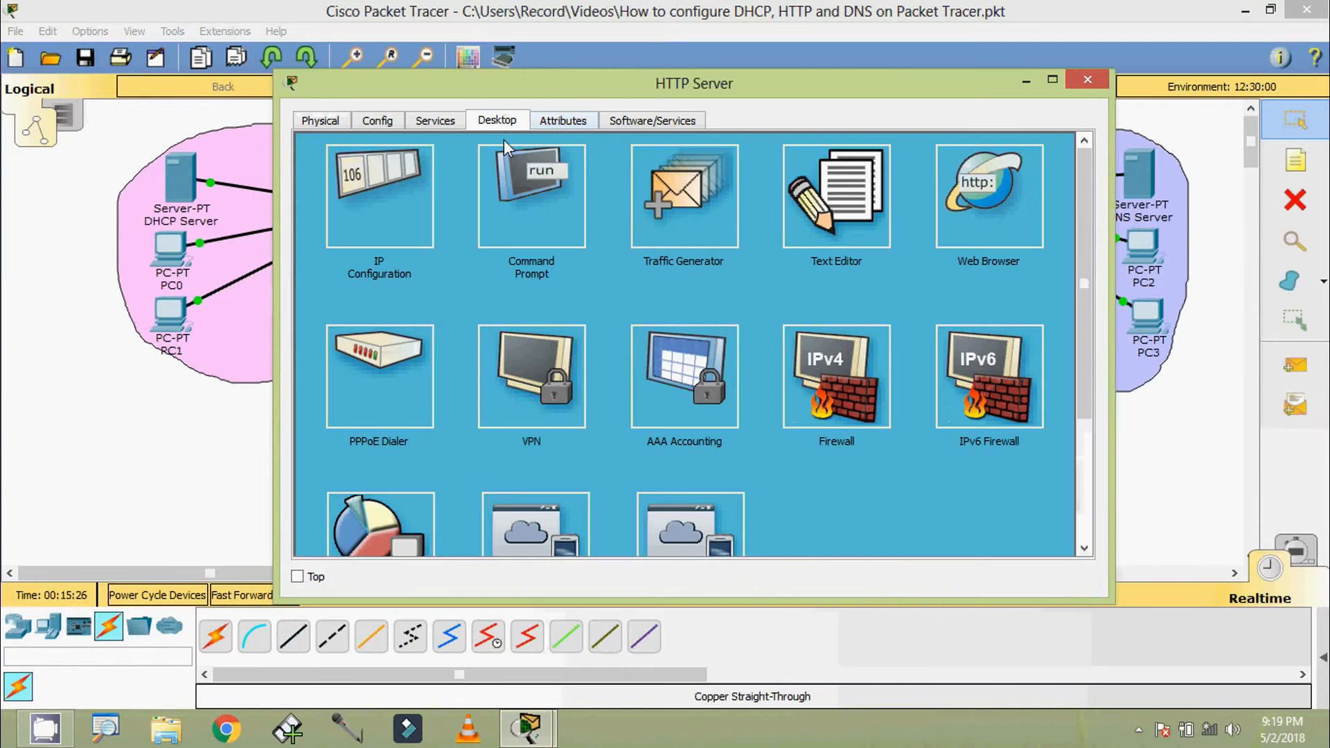
left_click(348, 202)
left_click_drag(498, 82, 539, 61)
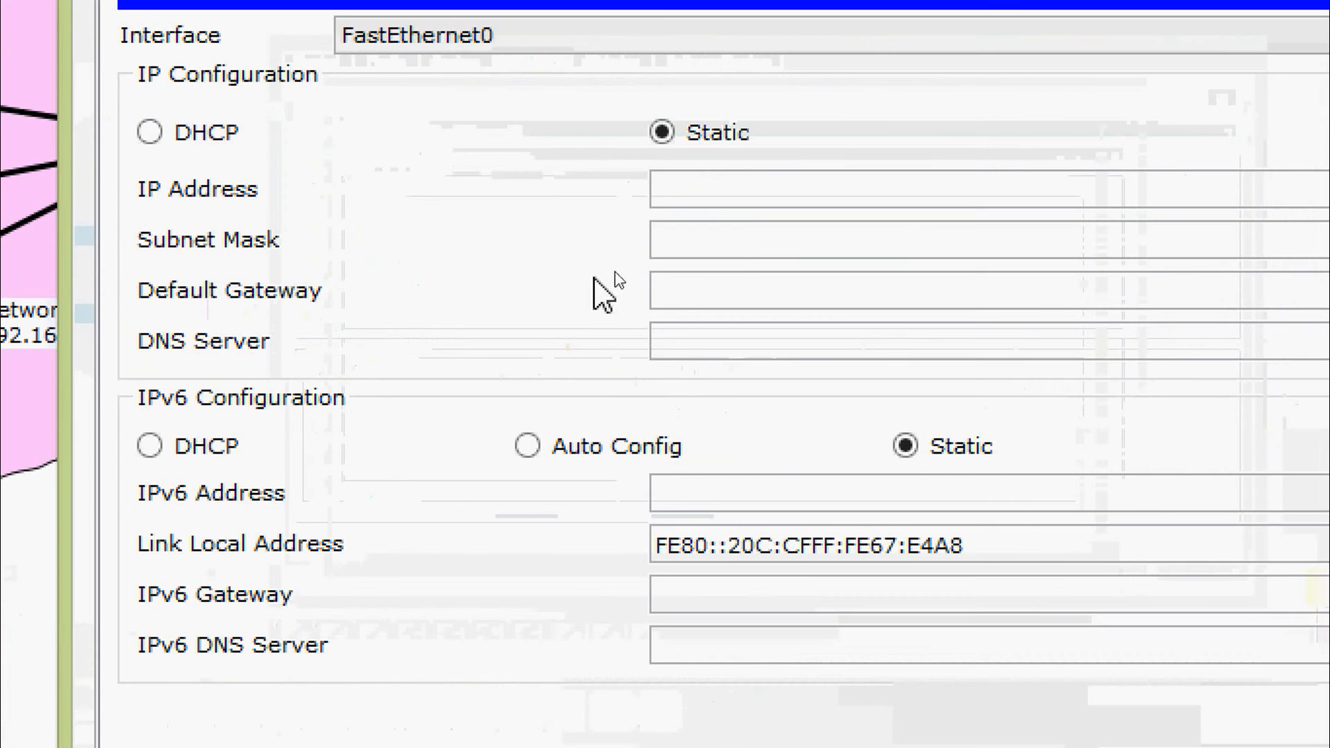
left_click(724, 201)
type("192")
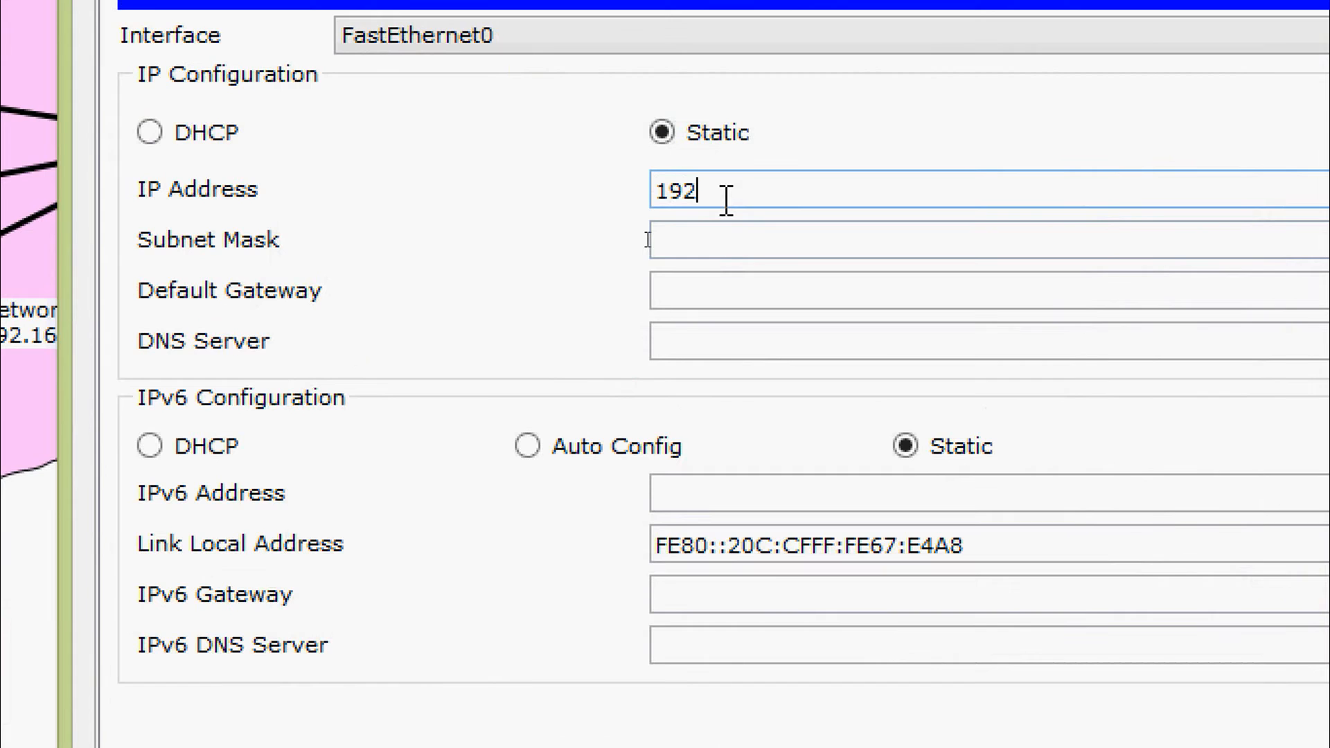
type(".168.3.254")
key("Tab")
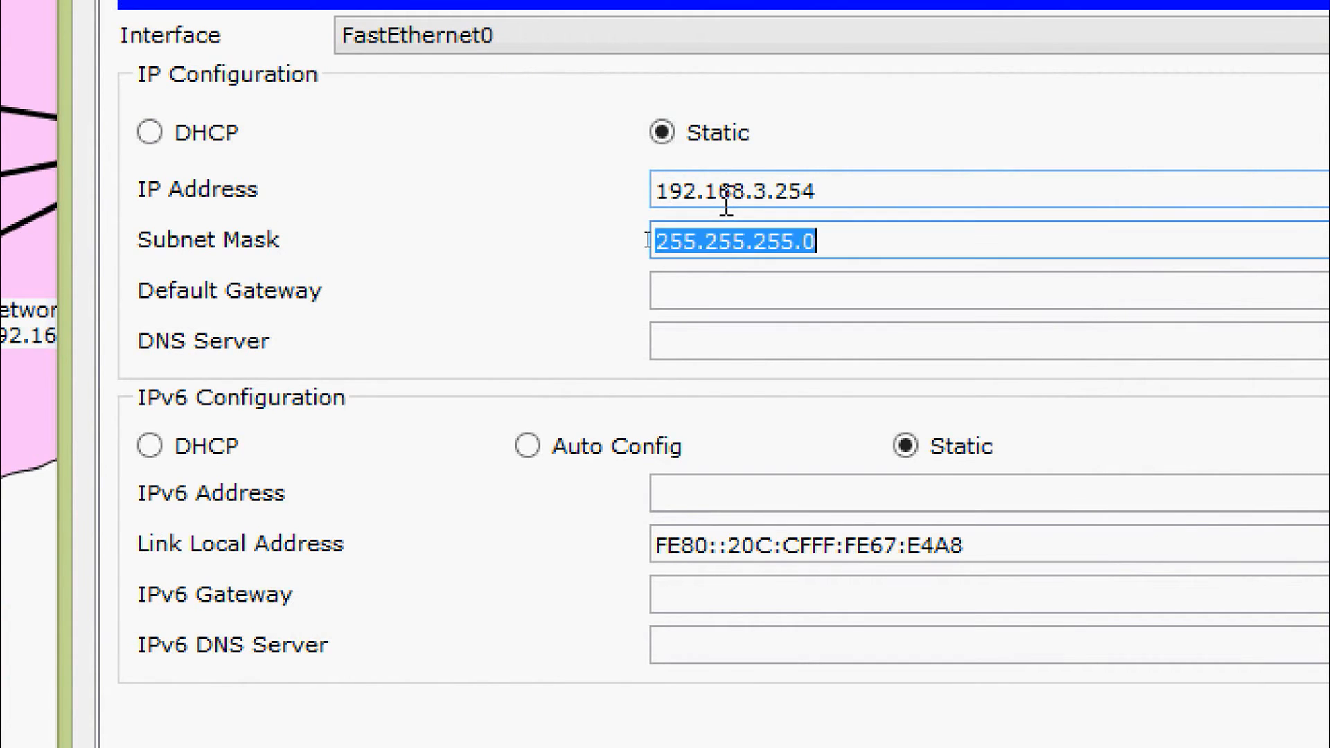
key("Tab")
Copy the HTTP Server's IP address into its default gateway and change it to 192.168.3.1
left_click_drag(834, 197, 585, 240)
key("ctrl+c")
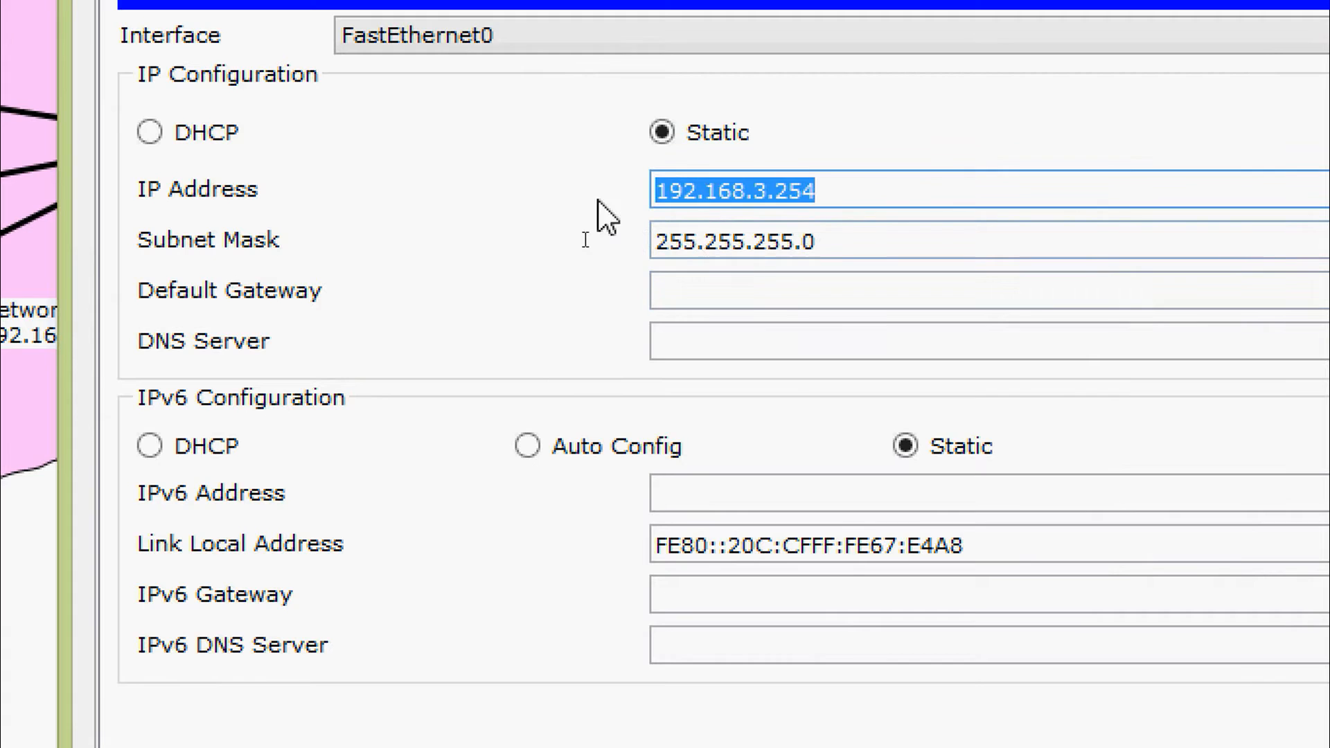
left_click(680, 288)
key("ctrl+v")
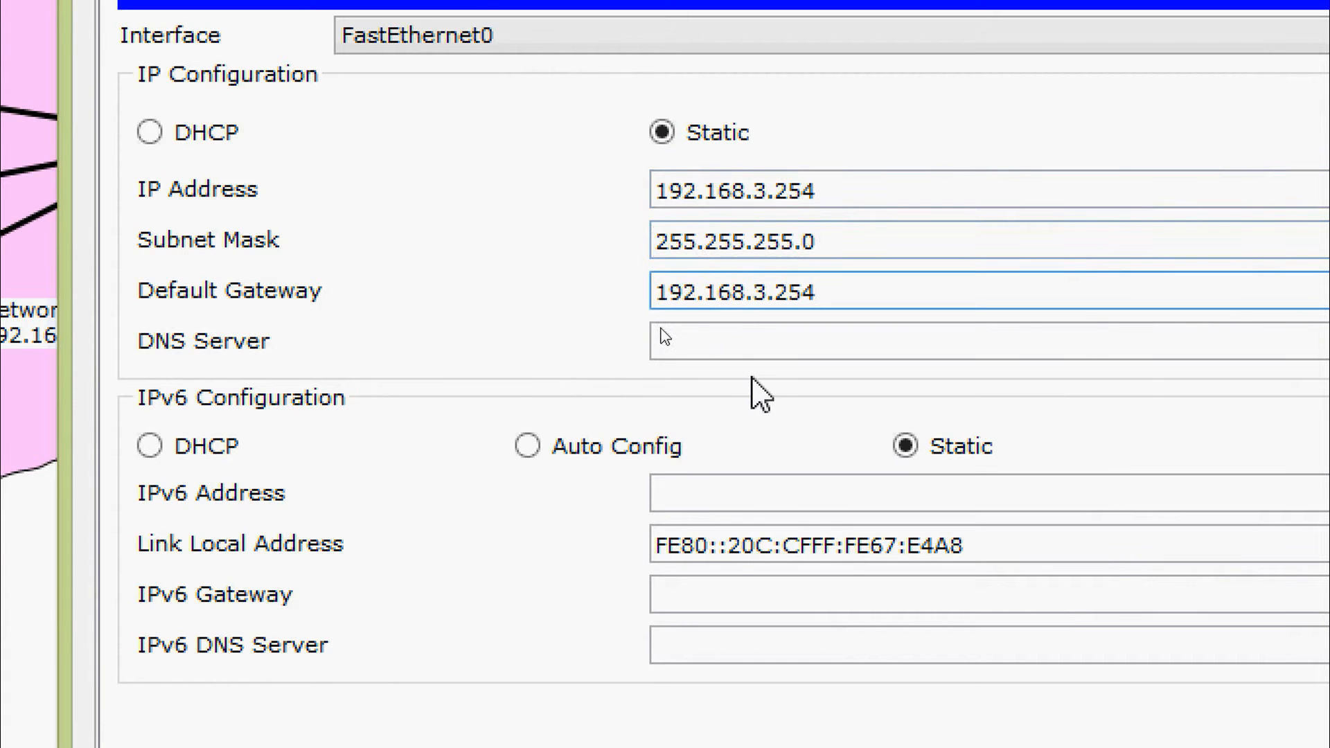
key("BackSpace")
key("BackSpace")
key("BackSpace")
type("1")
Set the HTTP Server's DNS server to 192.168.2.254 and close its configuration window
left_click(760, 330)
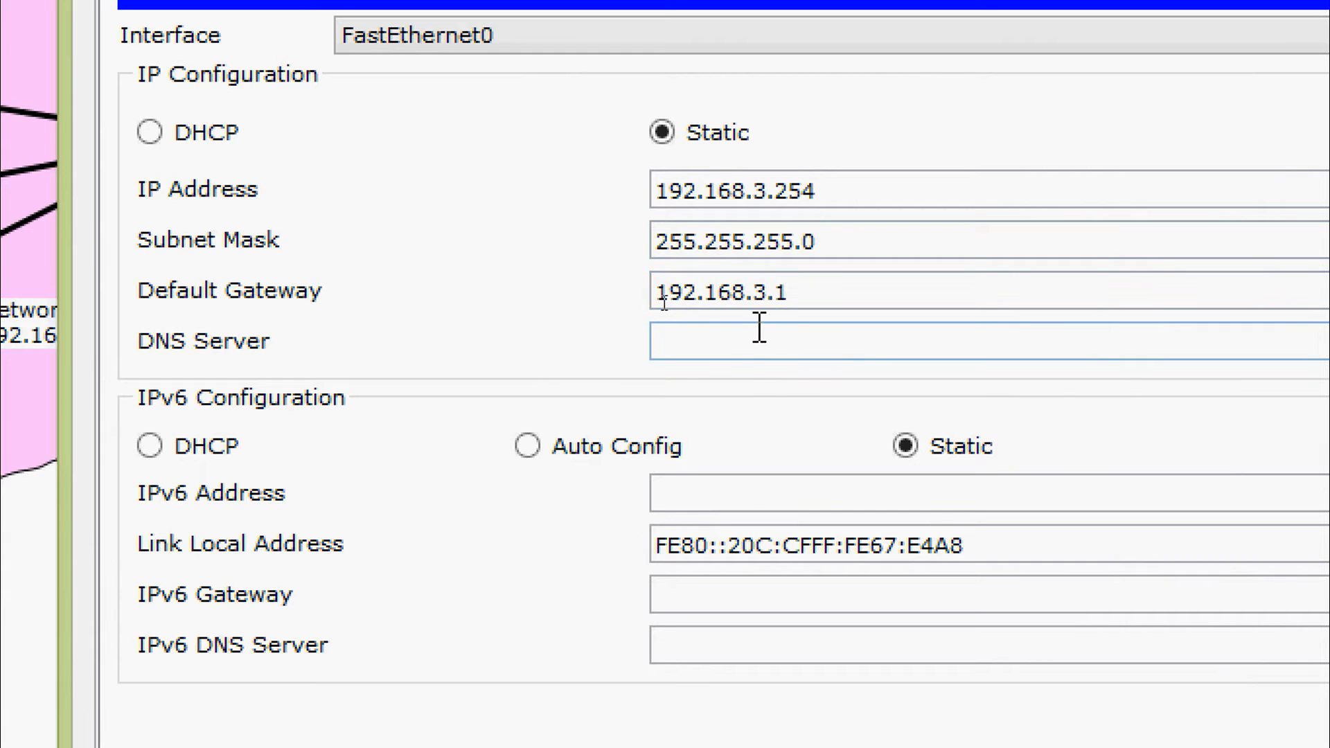
key("ctrl+v")
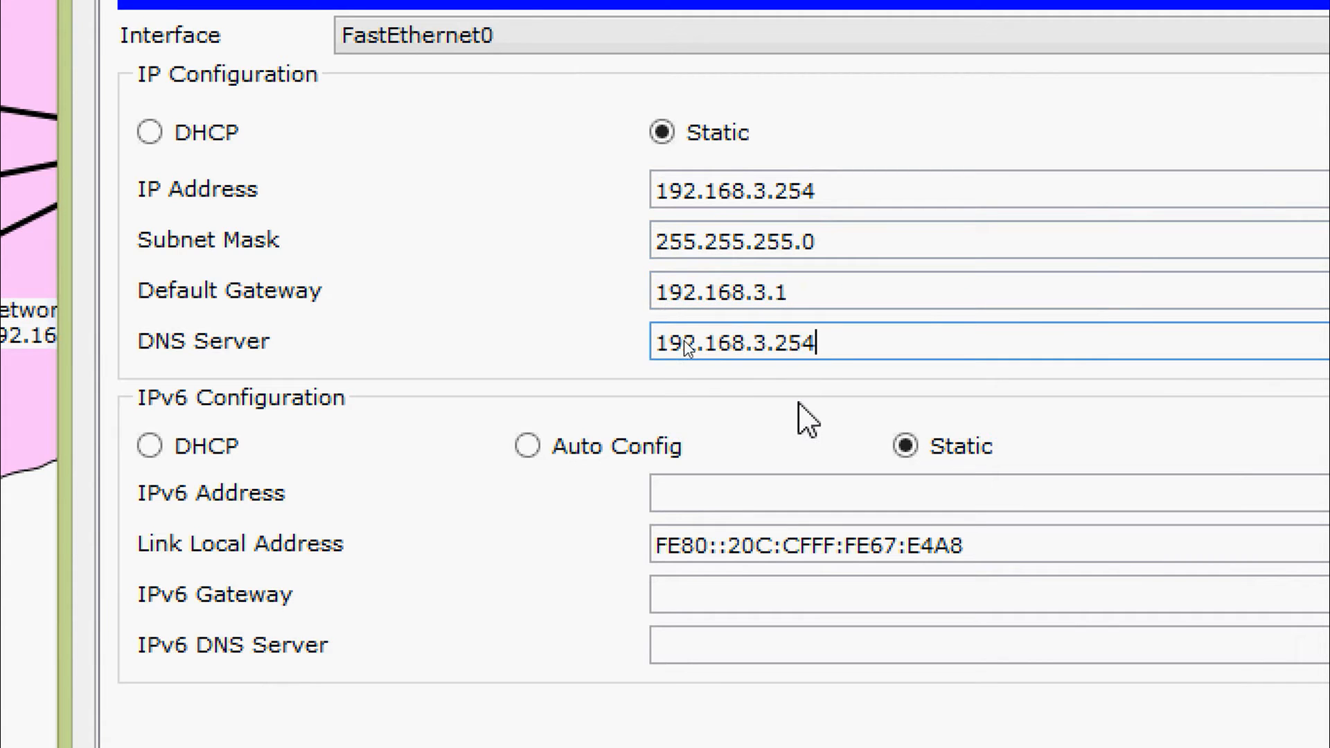
key("BackSpace")
key("BackSpace")
key("BackSpace")
key("BackSpace")
key("BackSpace")
type("2.254")
left_click(569, 283)
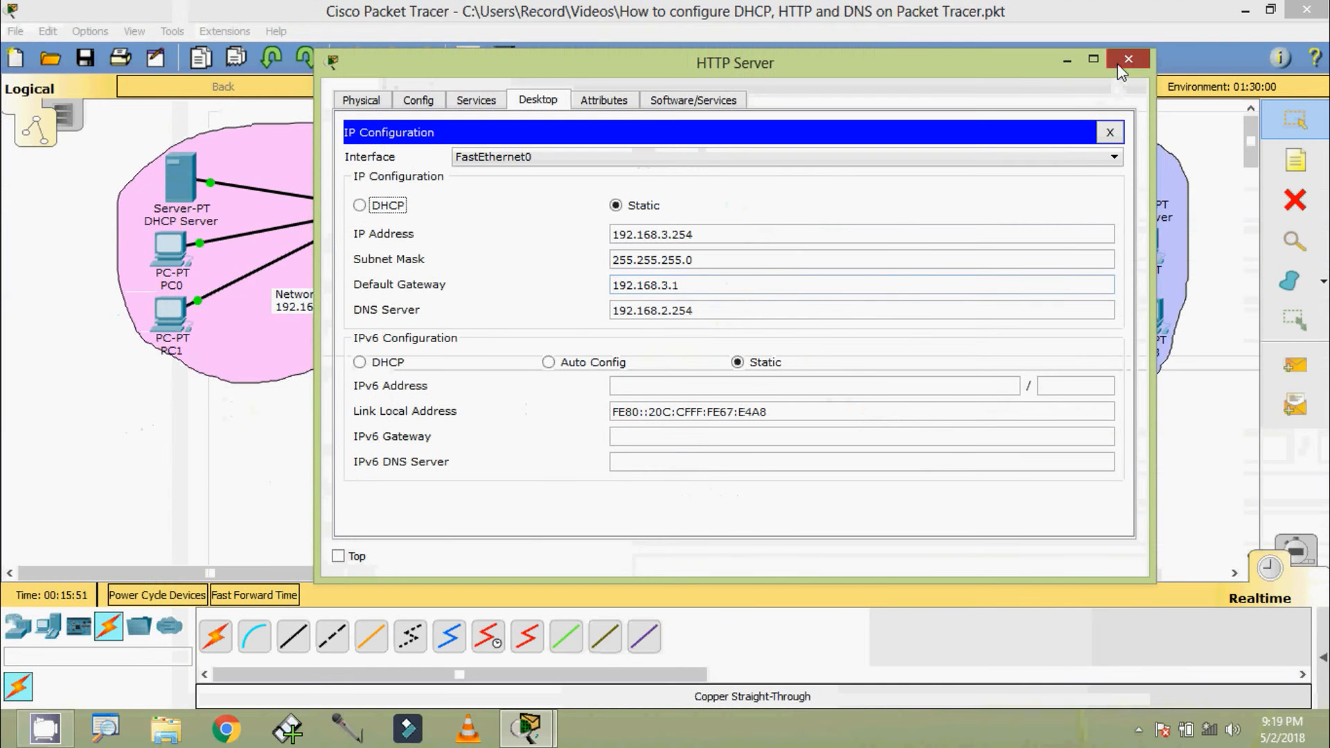
left_click(1120, 67)
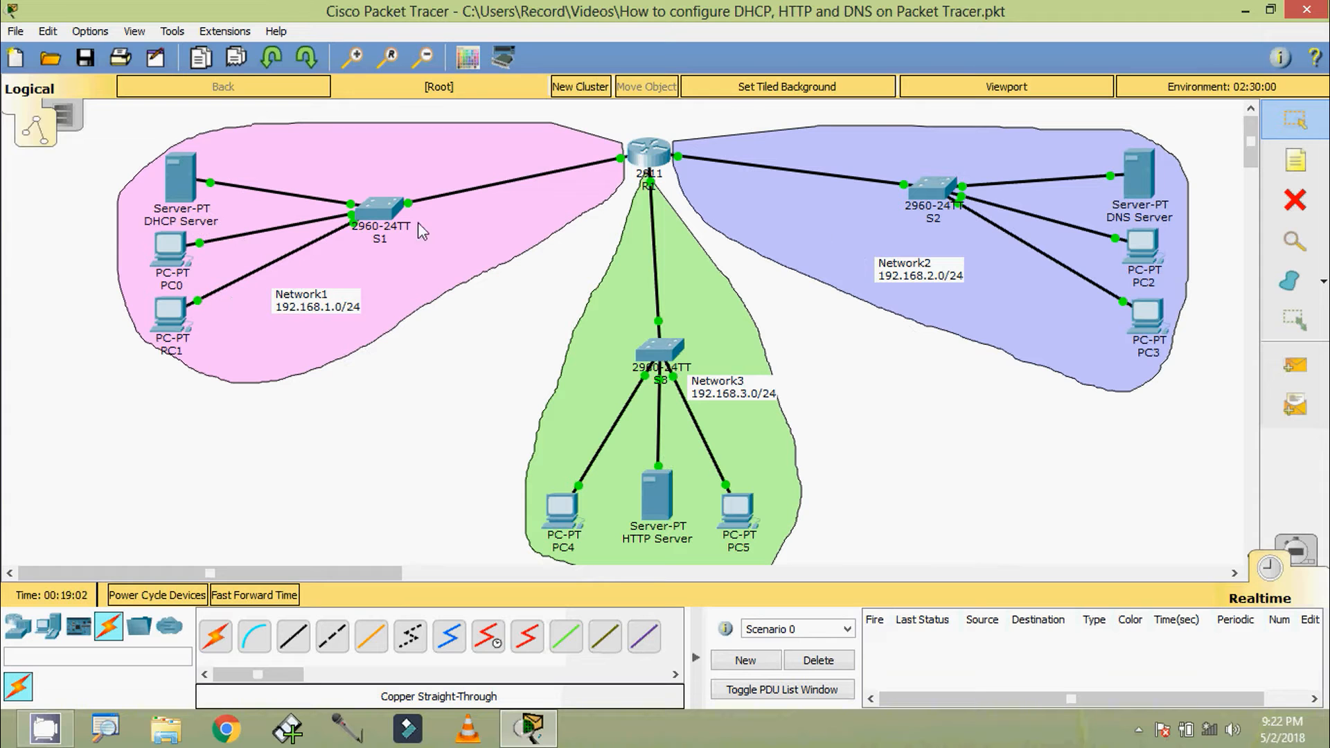
Open the DHCP Server's command prompt and ping the DNS Server at 192.168.2.254
left_click(183, 178)
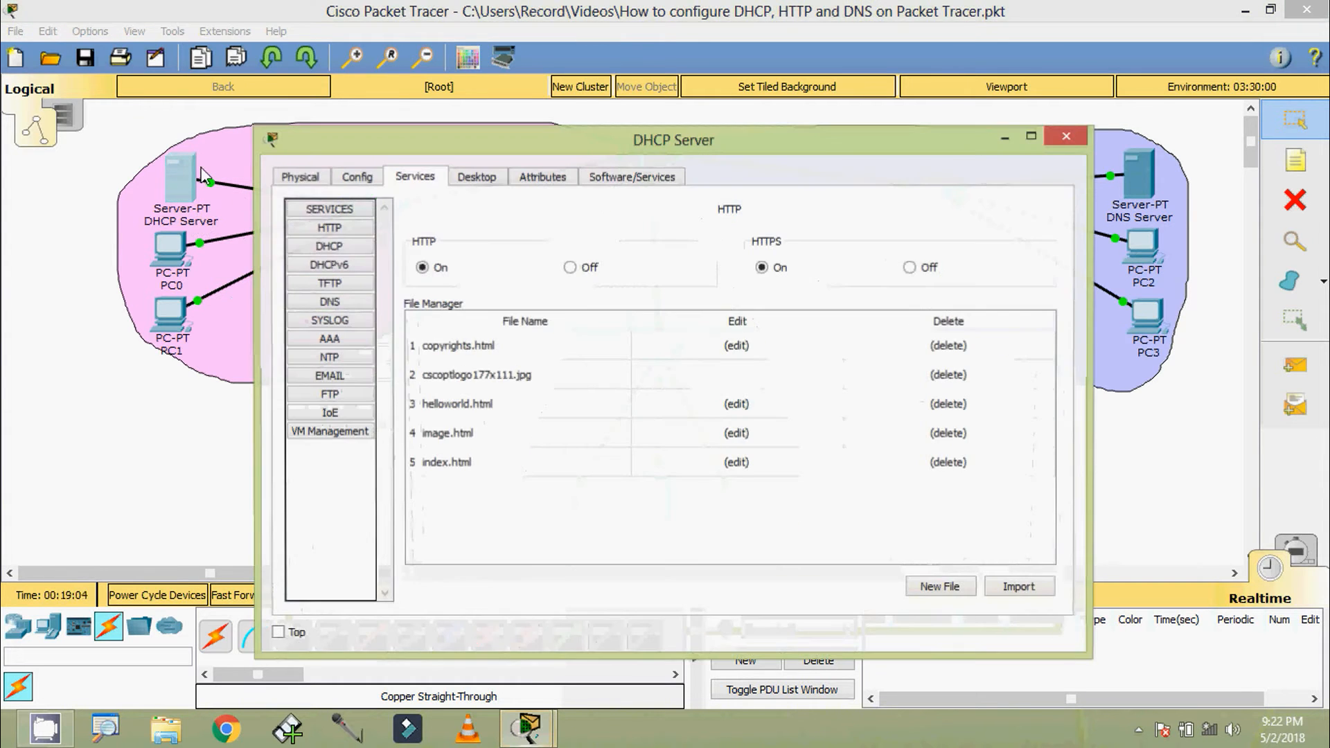
left_click(503, 182)
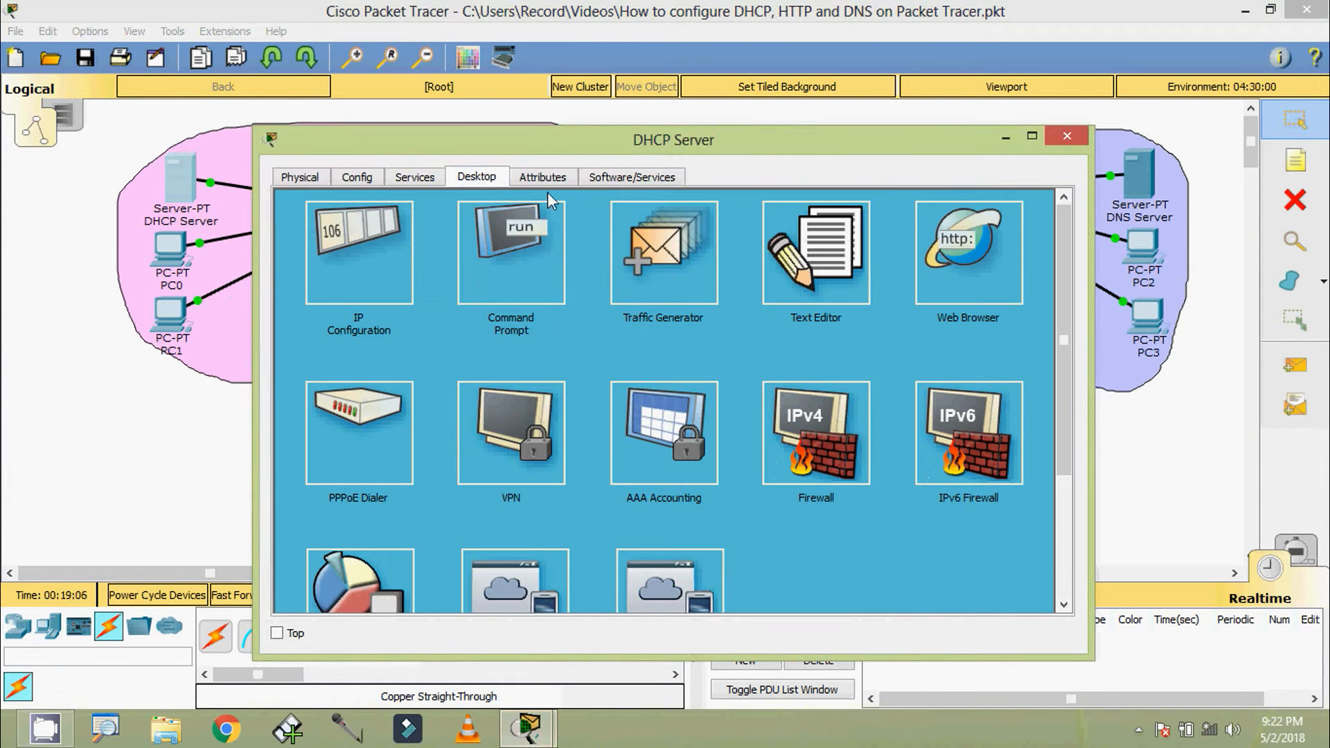
left_click(540, 267)
left_click_drag(559, 142, 451, 135)
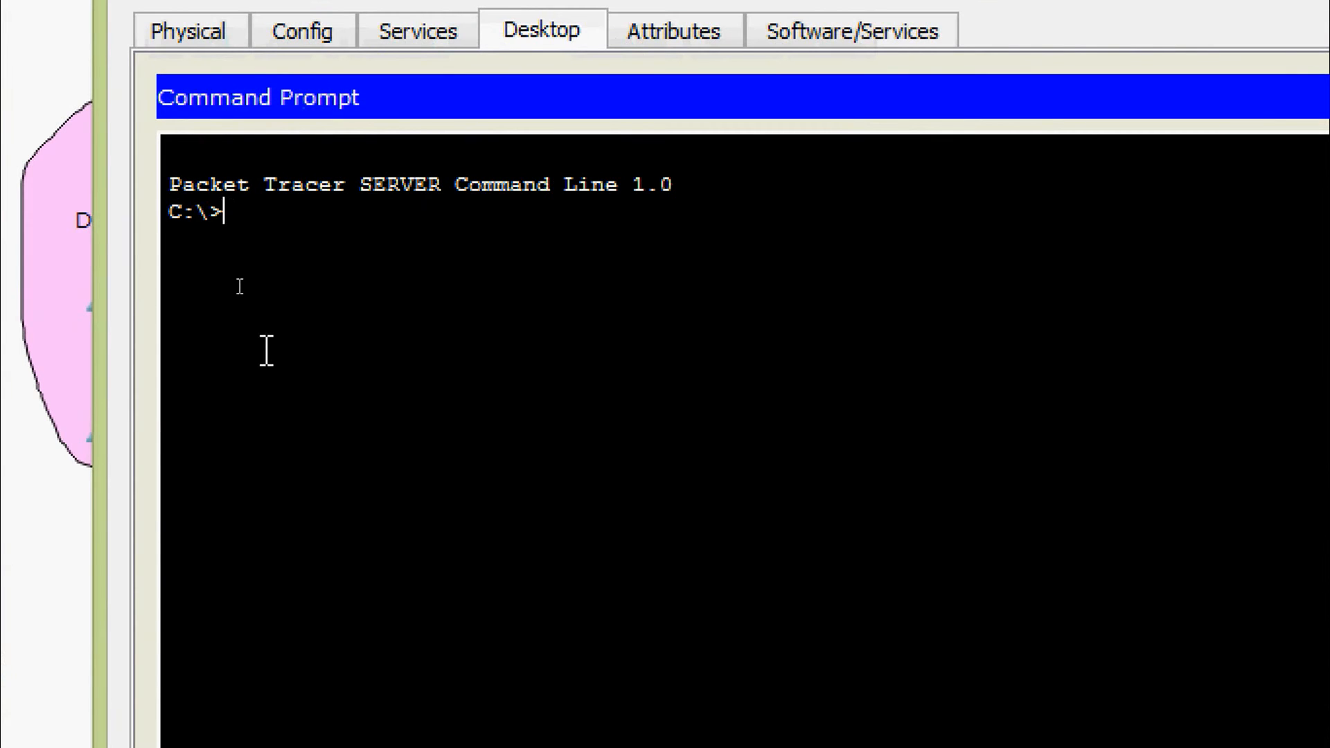
type("ping 192")
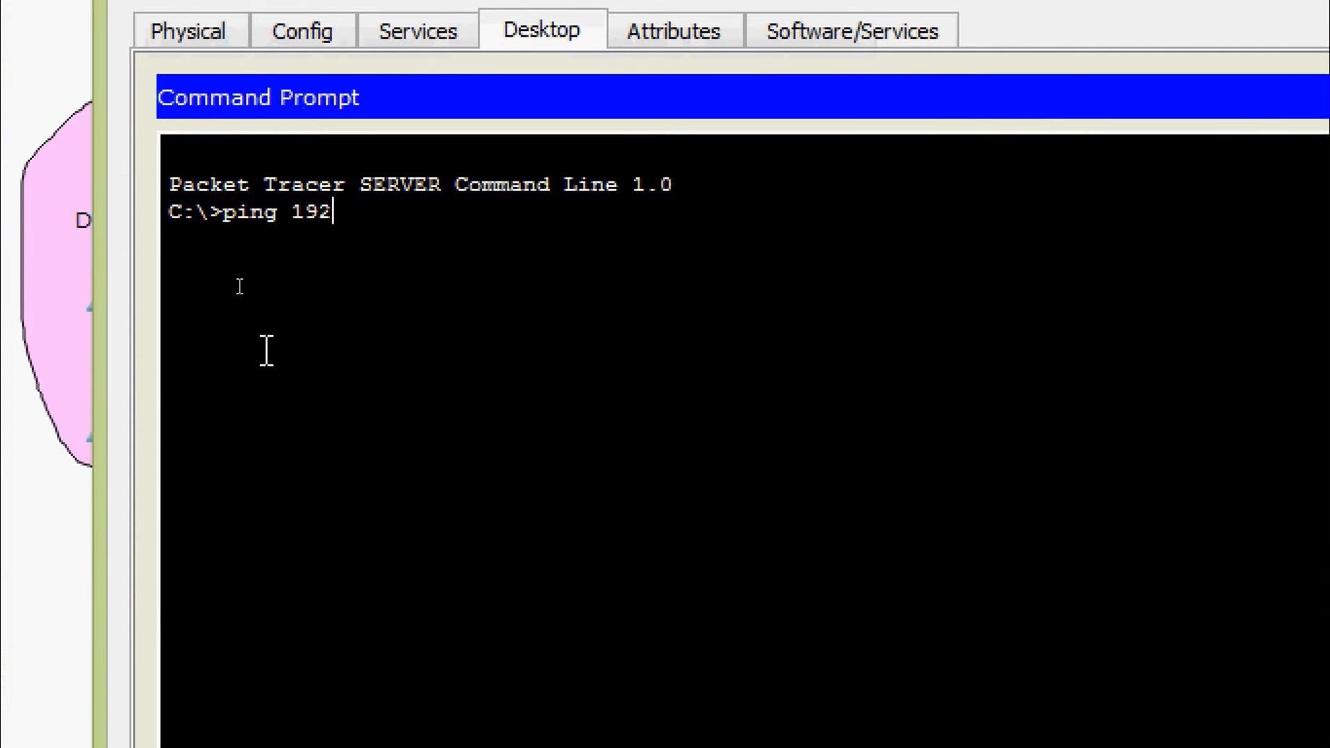
type(".168.2.254")
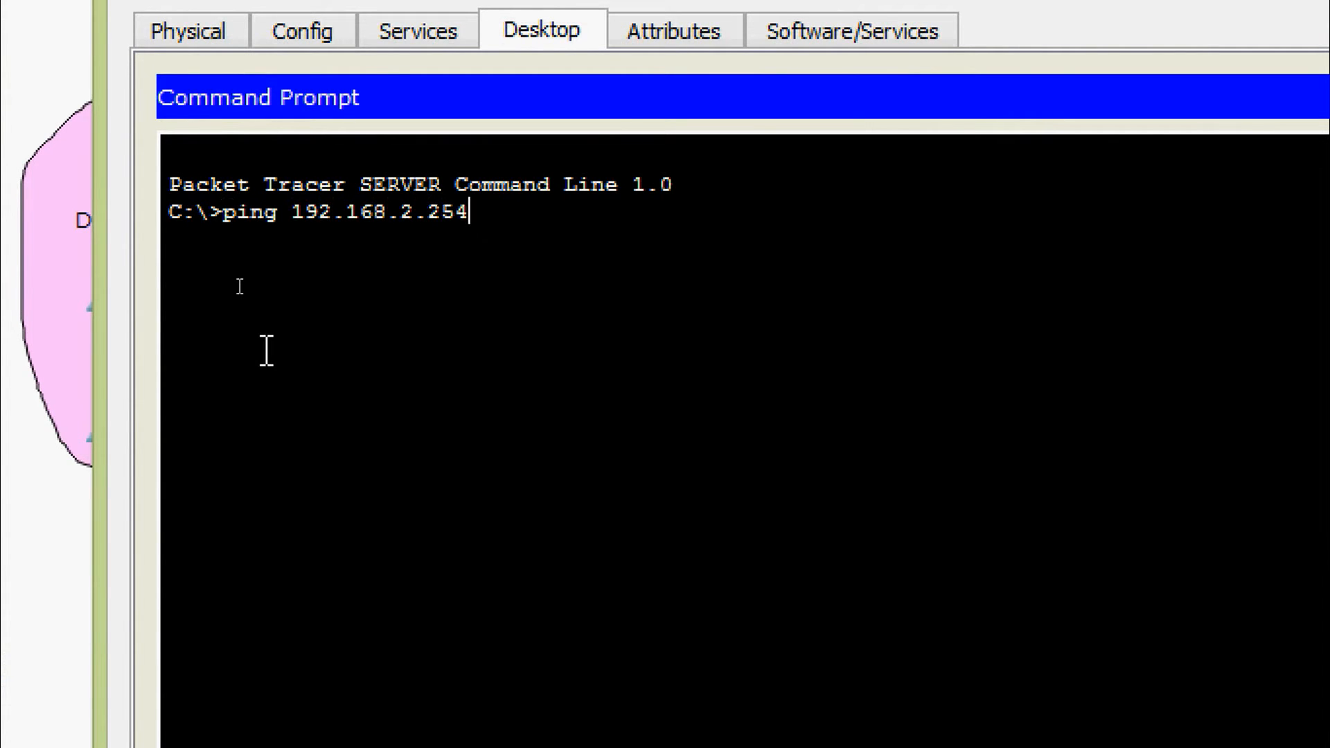
key("Return")
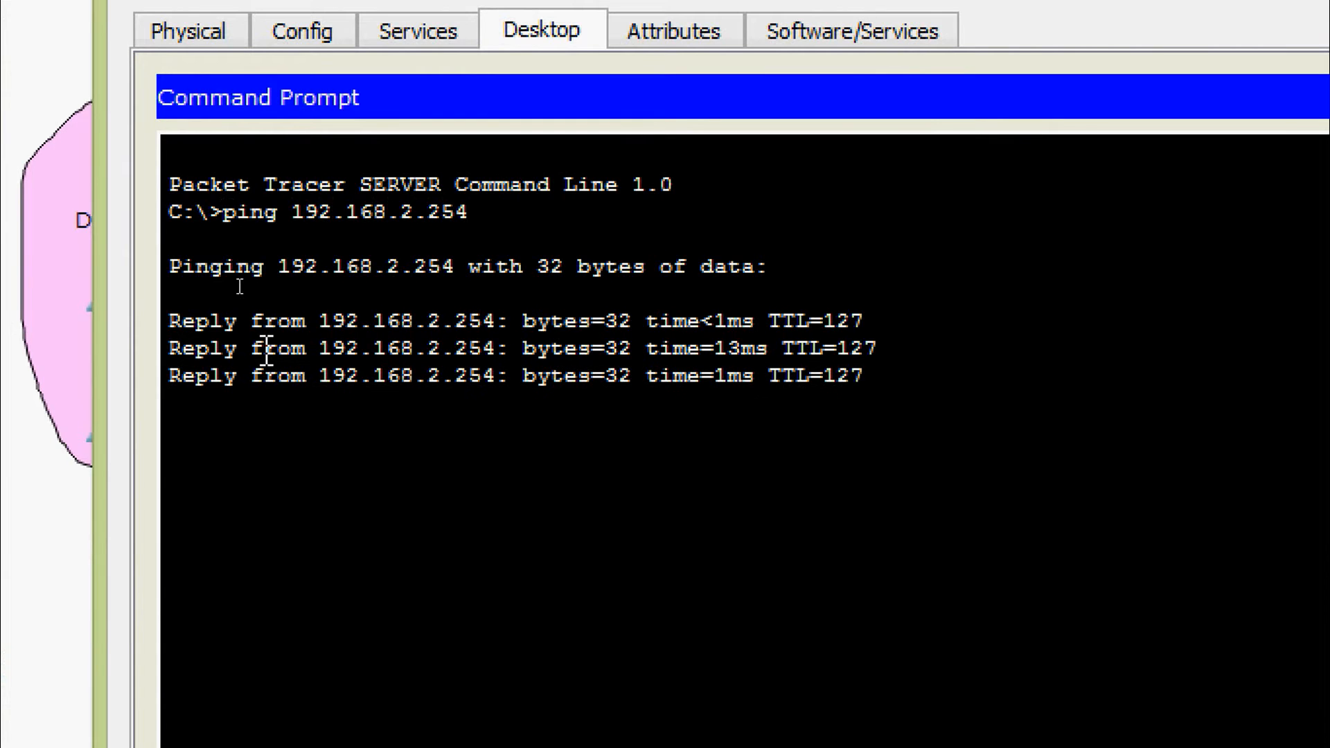
Recall the last ping command, change its address to 192.168.3.254, and ping the HTTP Server
key("Up")
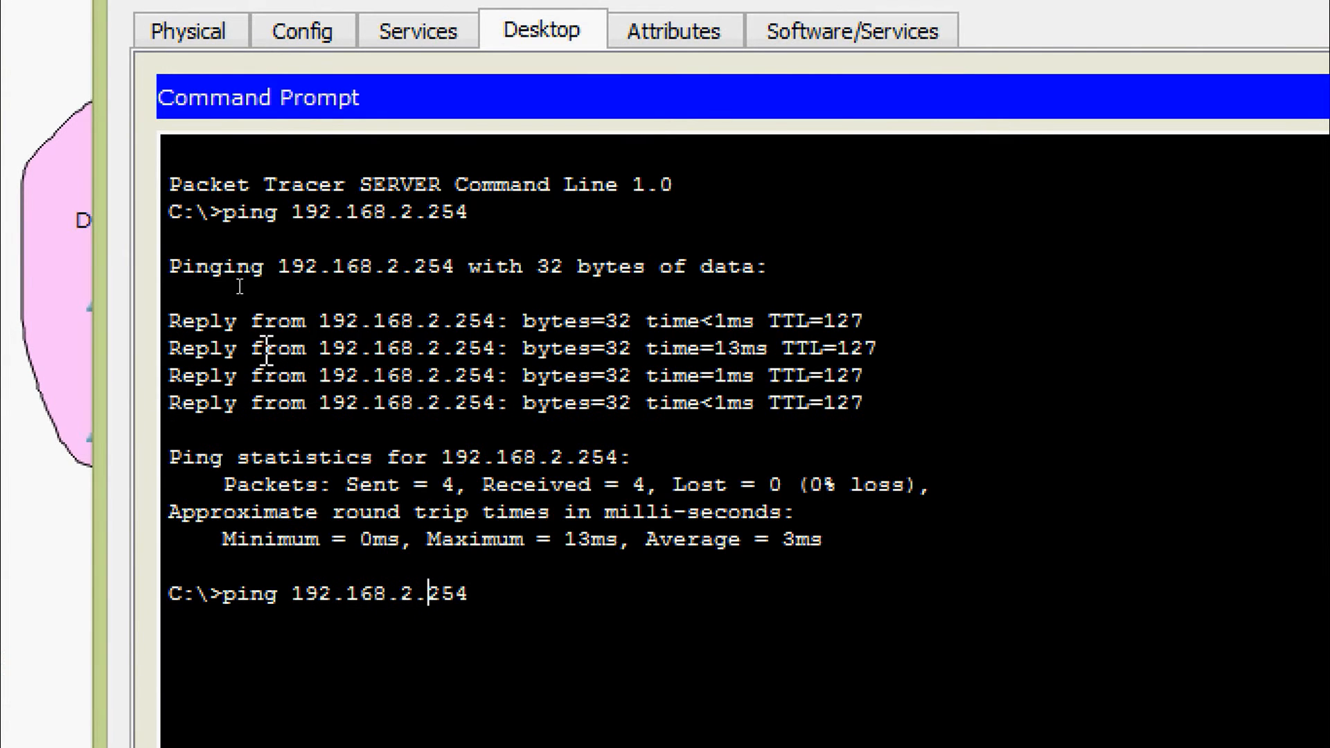
type("\\")
key("BackSpace")
key("BackSpace")
type("3")
key("Return")
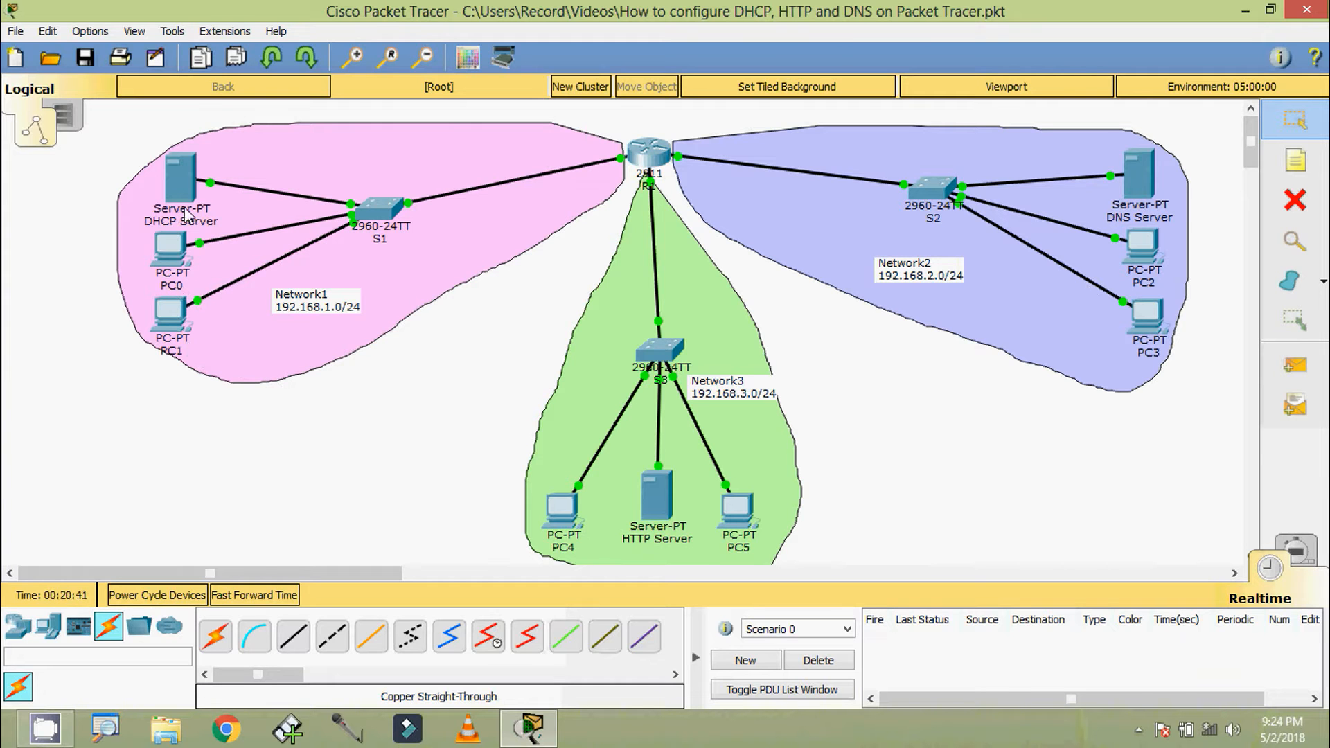
Open the DHCP service settings of the DHCP Server and select the serverPool entry
left_click(180, 176)
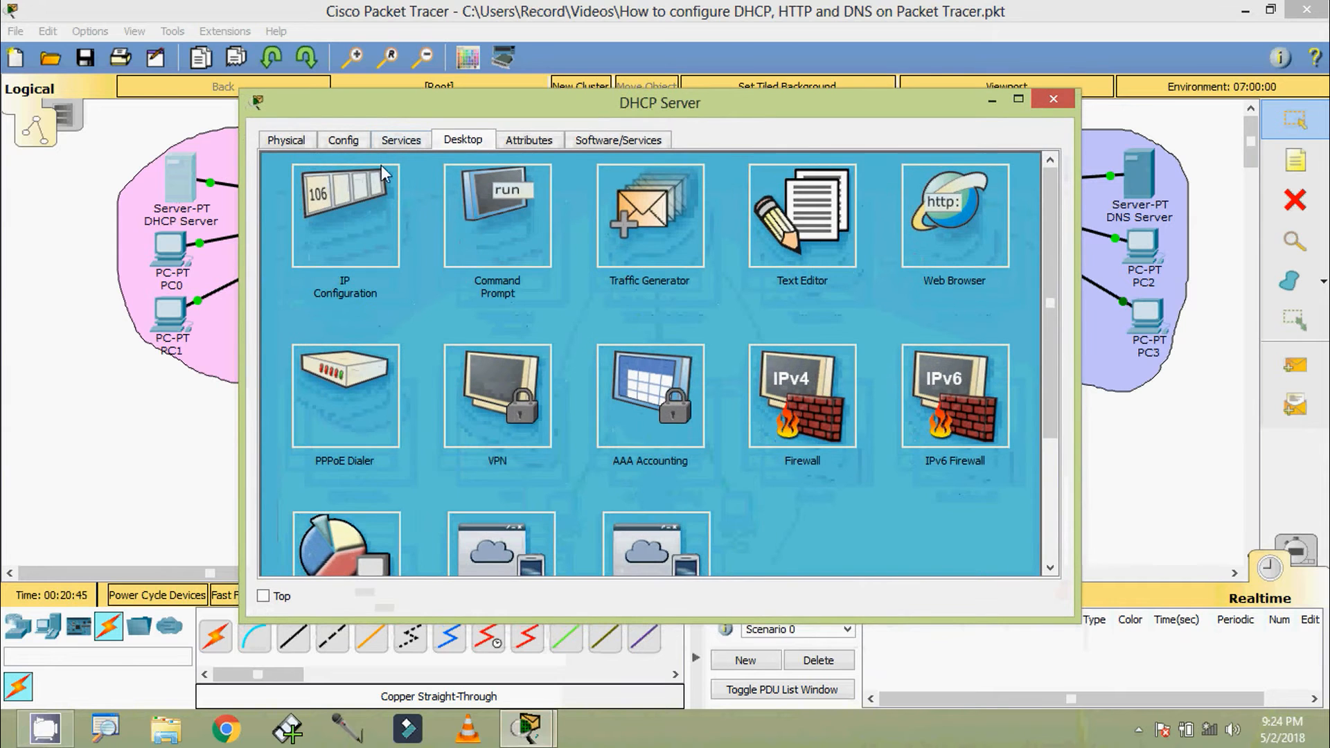
left_click(390, 144)
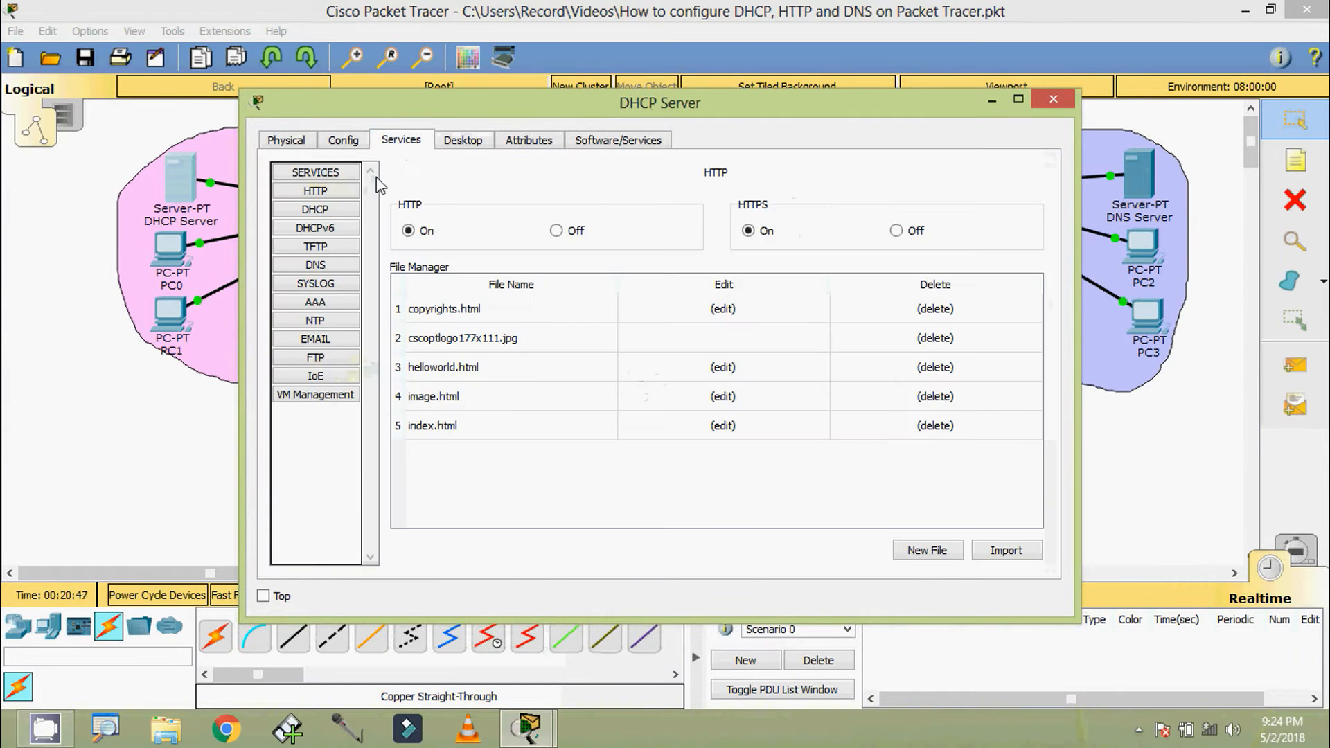
left_click(334, 215)
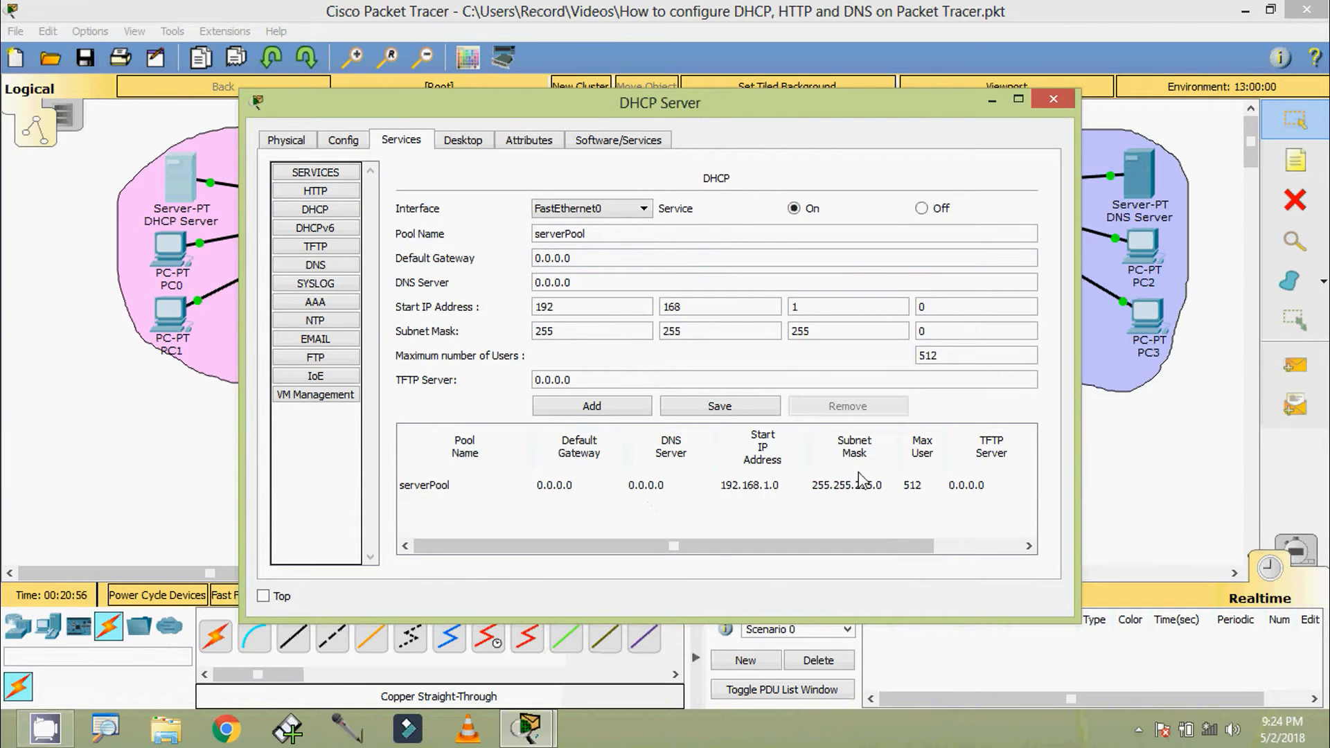
left_click(752, 487)
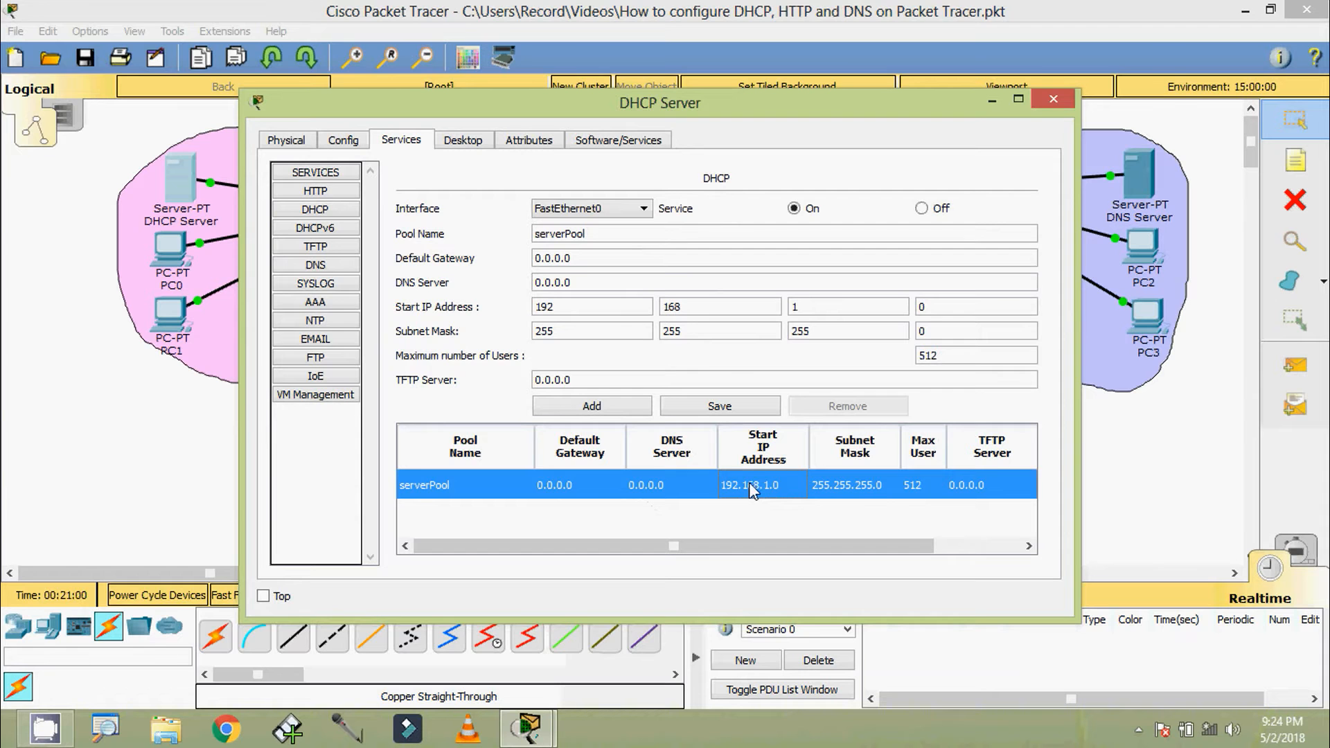
left_click_drag(603, 111, 579, 87)
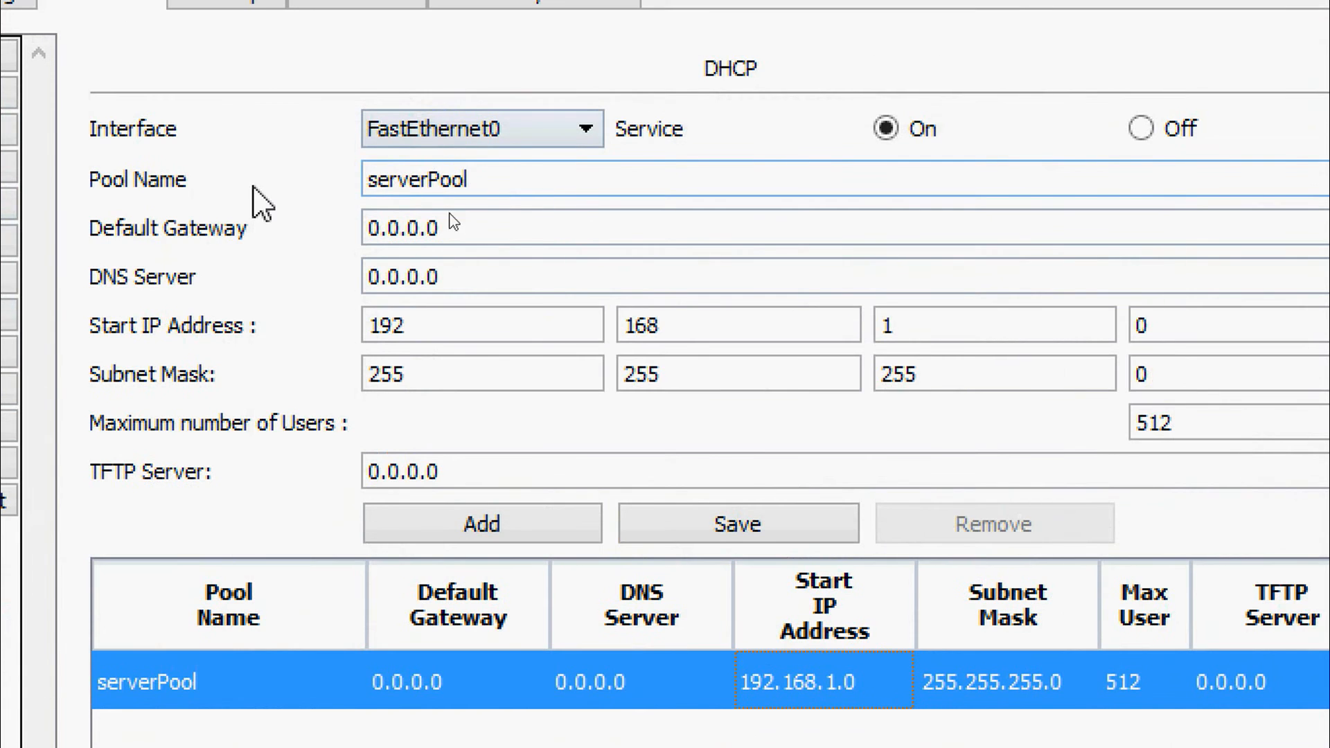
Set serverPool's default gateway to 192.168.1.1 and its DNS server to 192.168.2.254
left_click(480, 237)
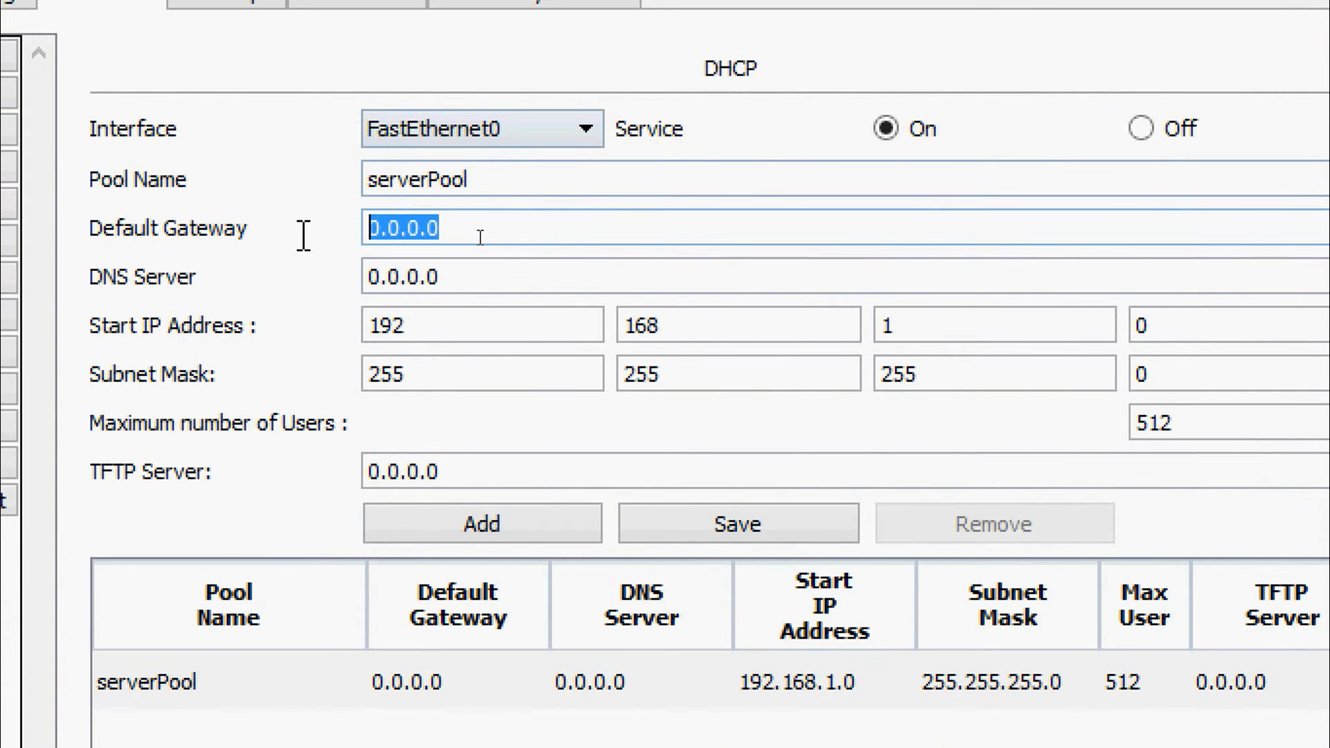
type("19")
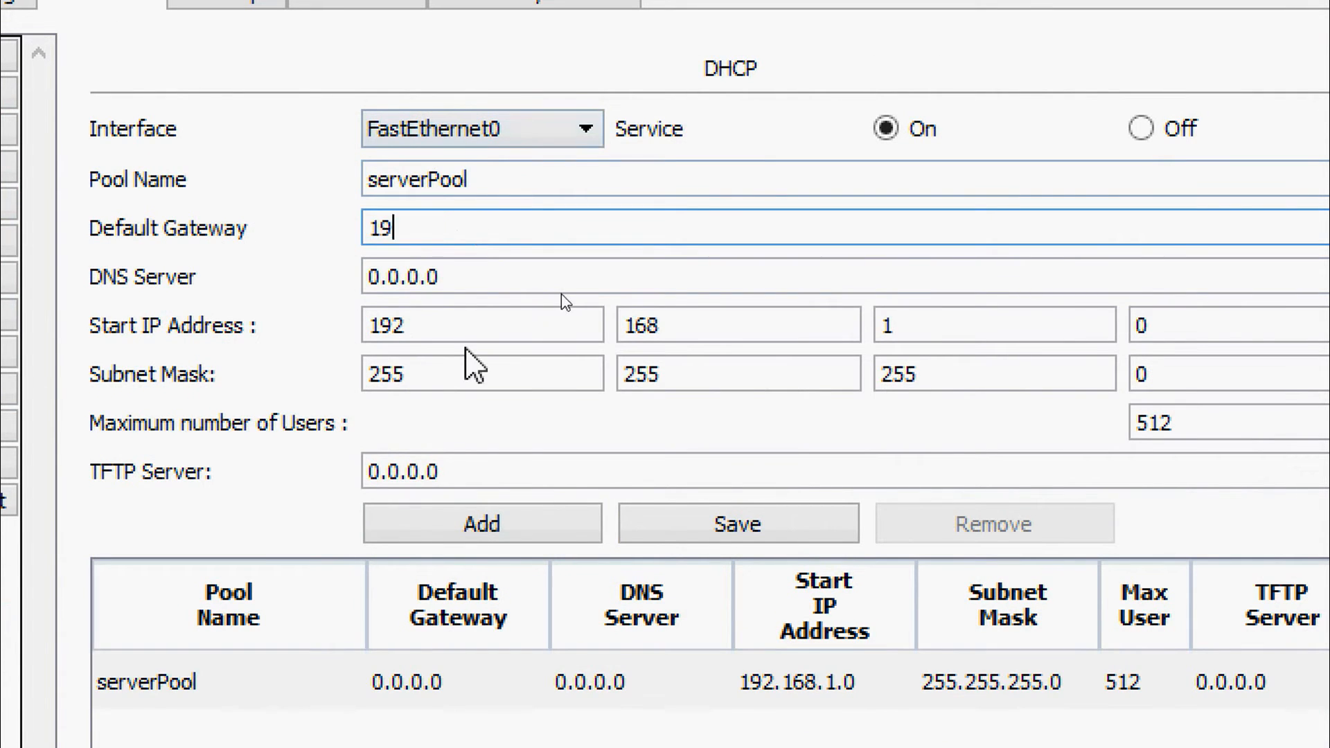
type("2.168.1.1")
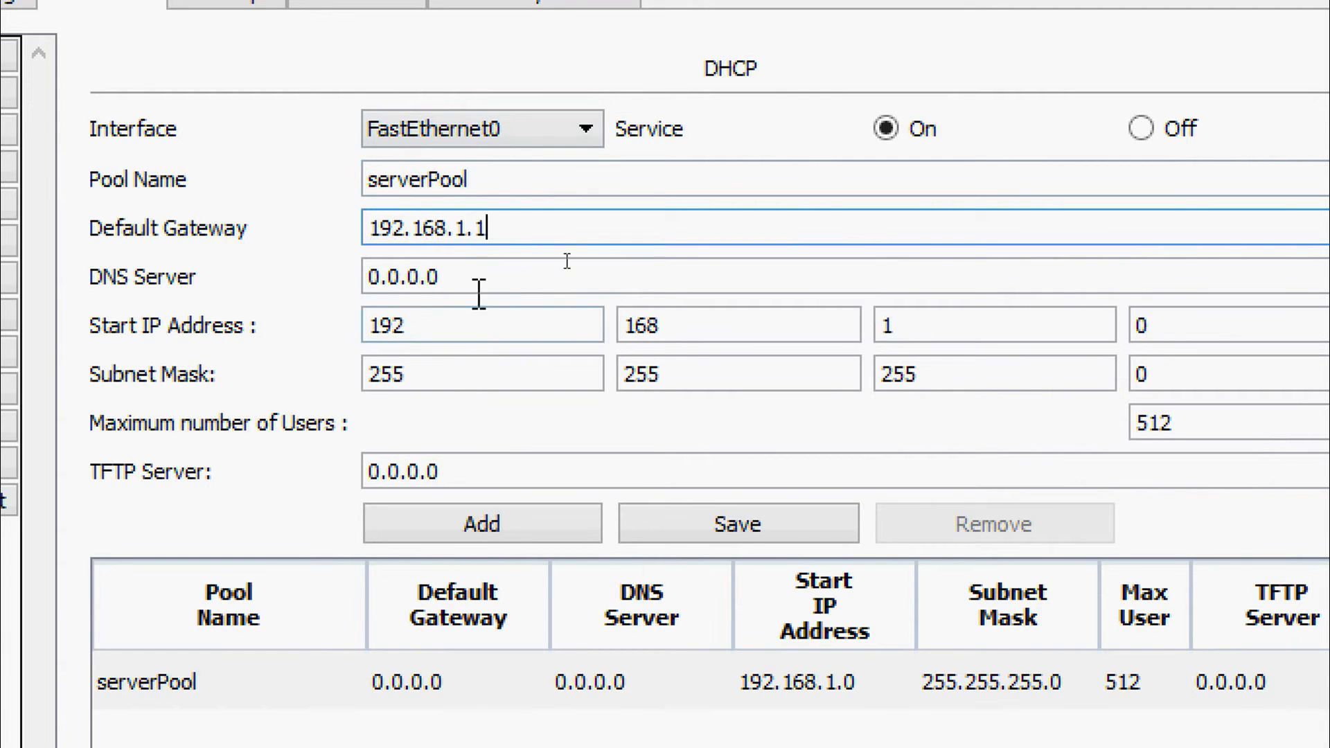
left_click(454, 273)
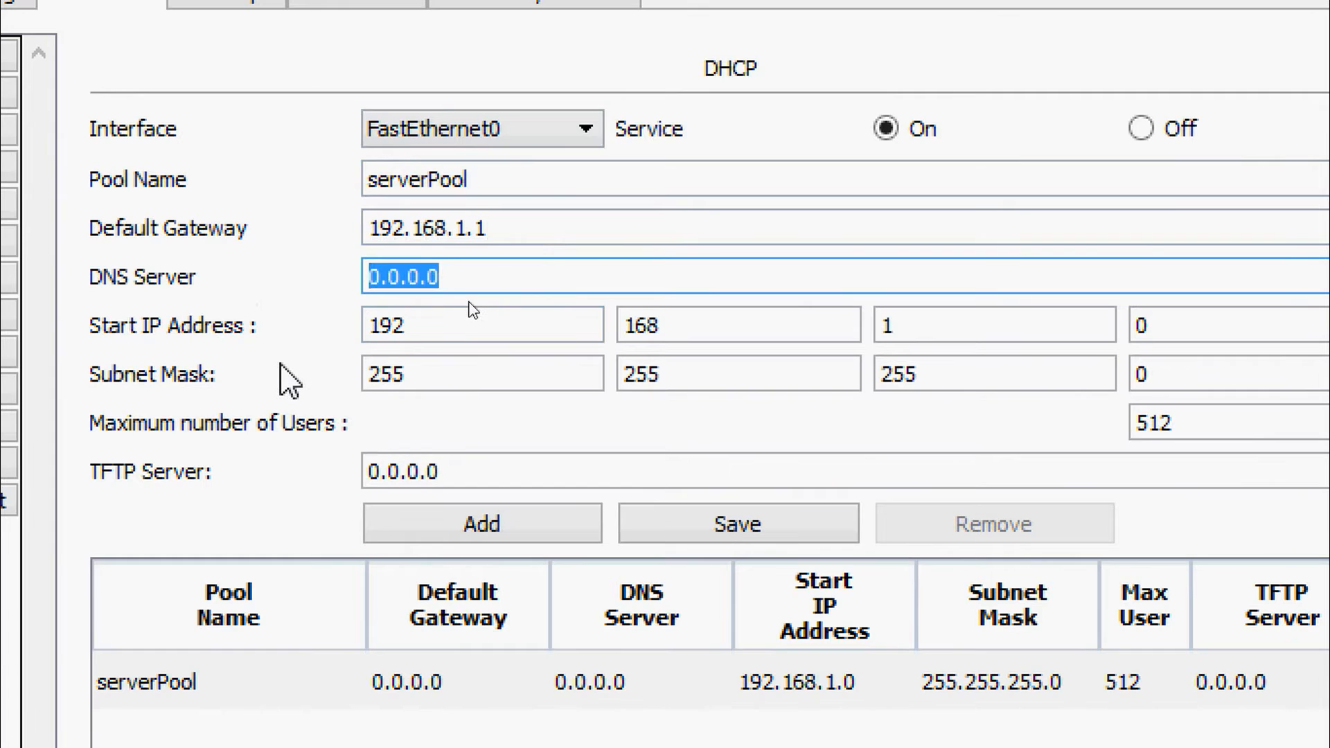
type("192")
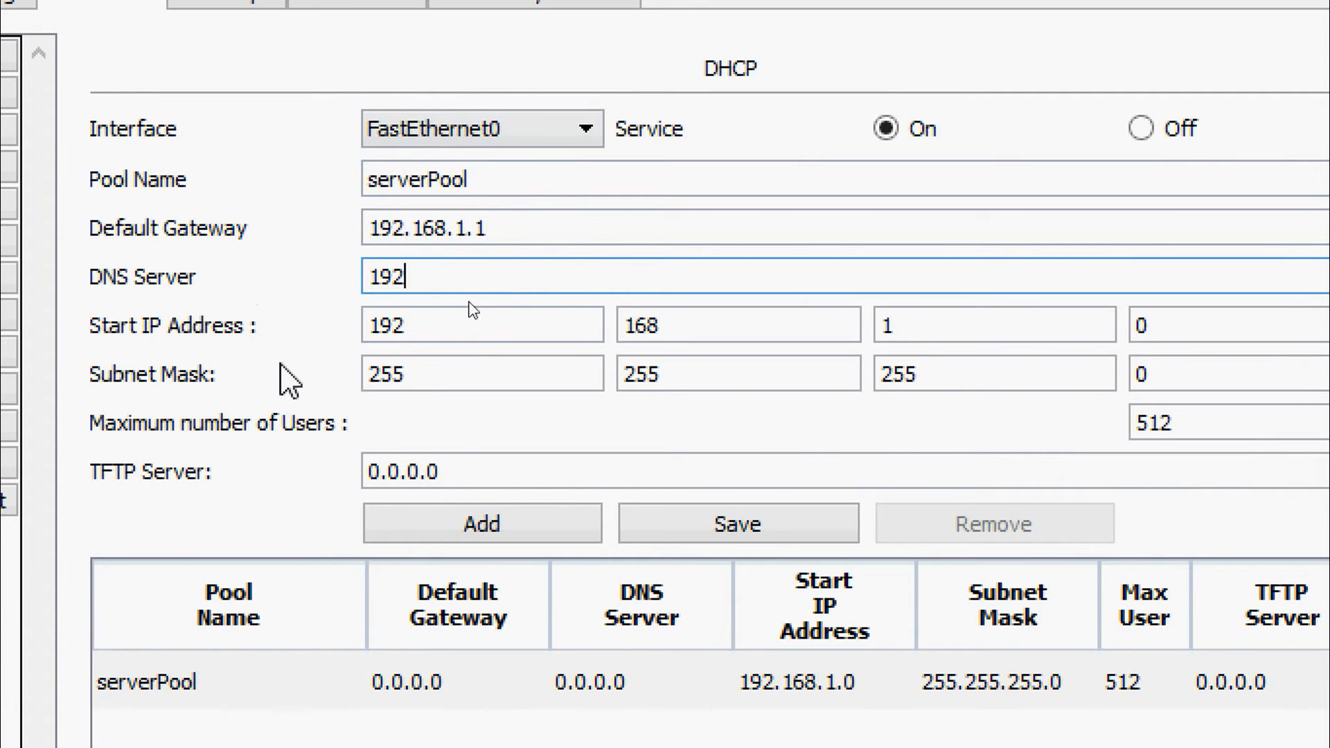
type(".168.2.254")
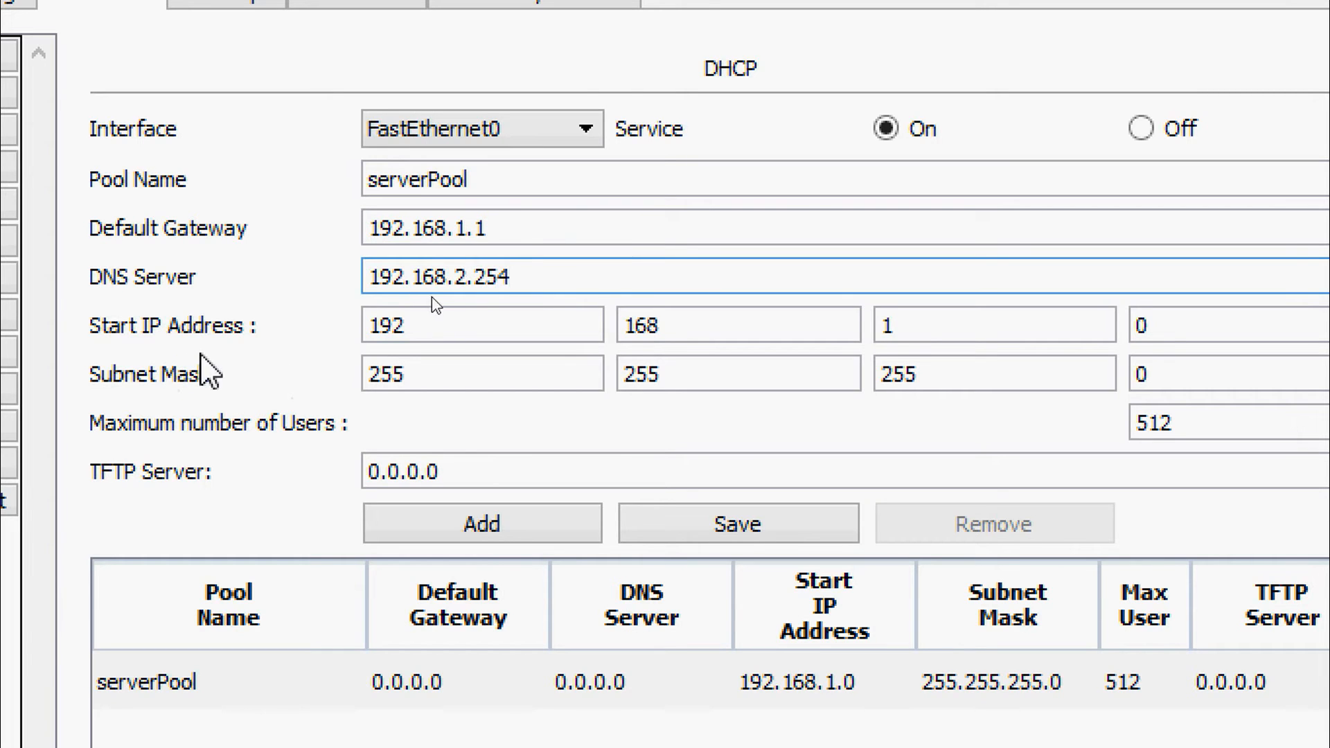
Set serverPool's start IP address to 192.168.1.100 and its maximum number of users to 100, and save the pool
double_click(1156, 331)
type("100")
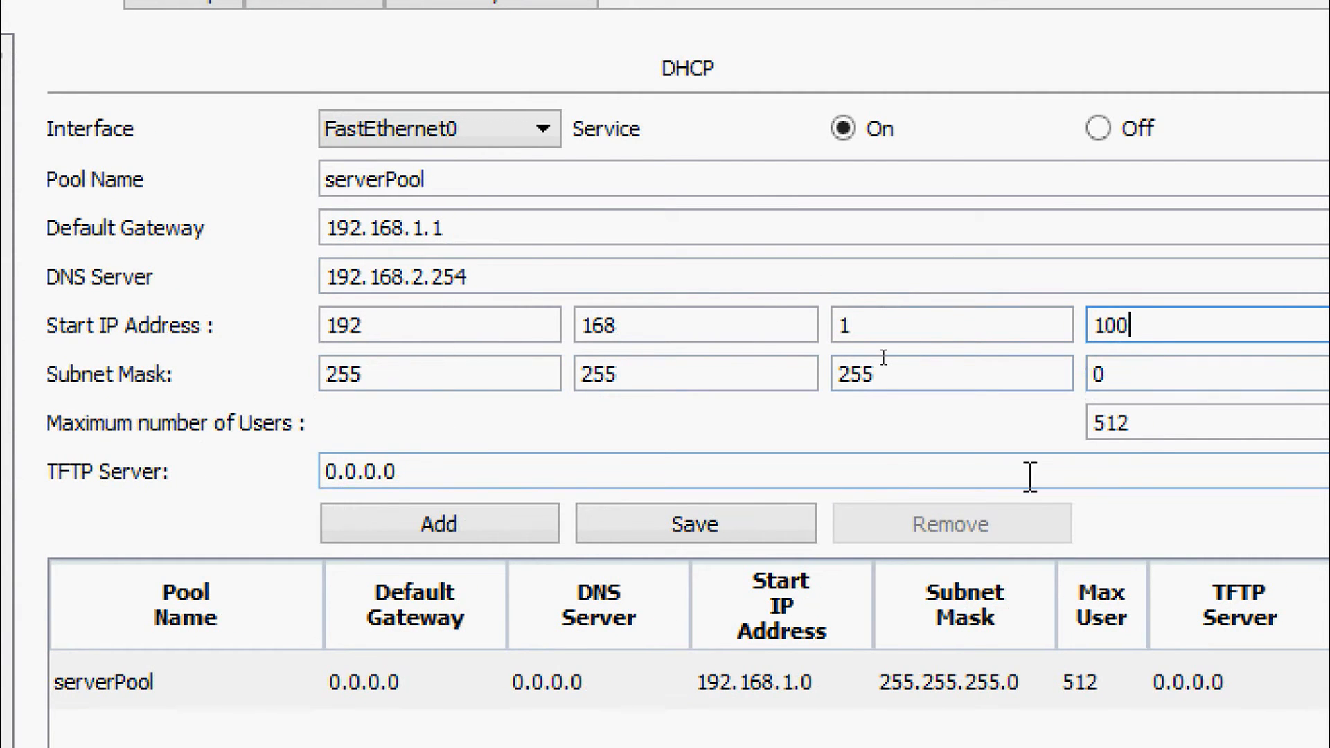
double_click(1158, 424)
type("10")
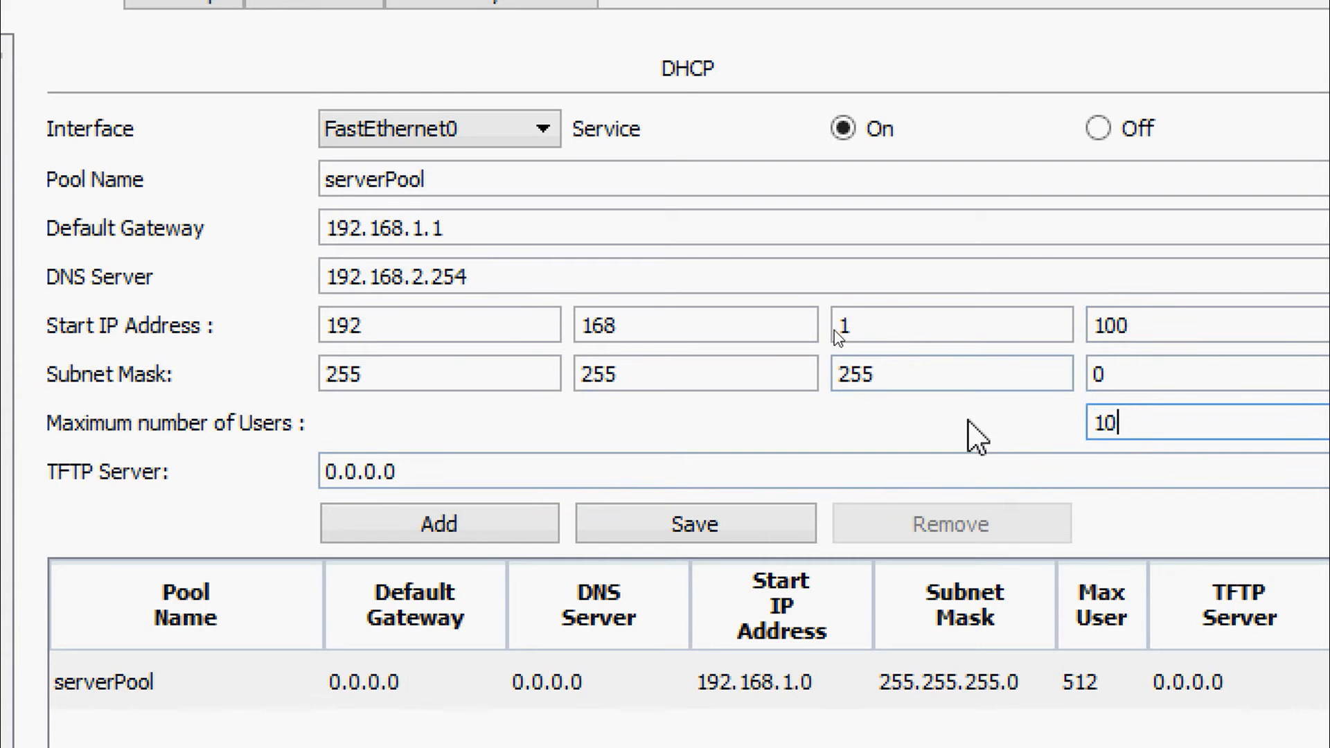
type("0")
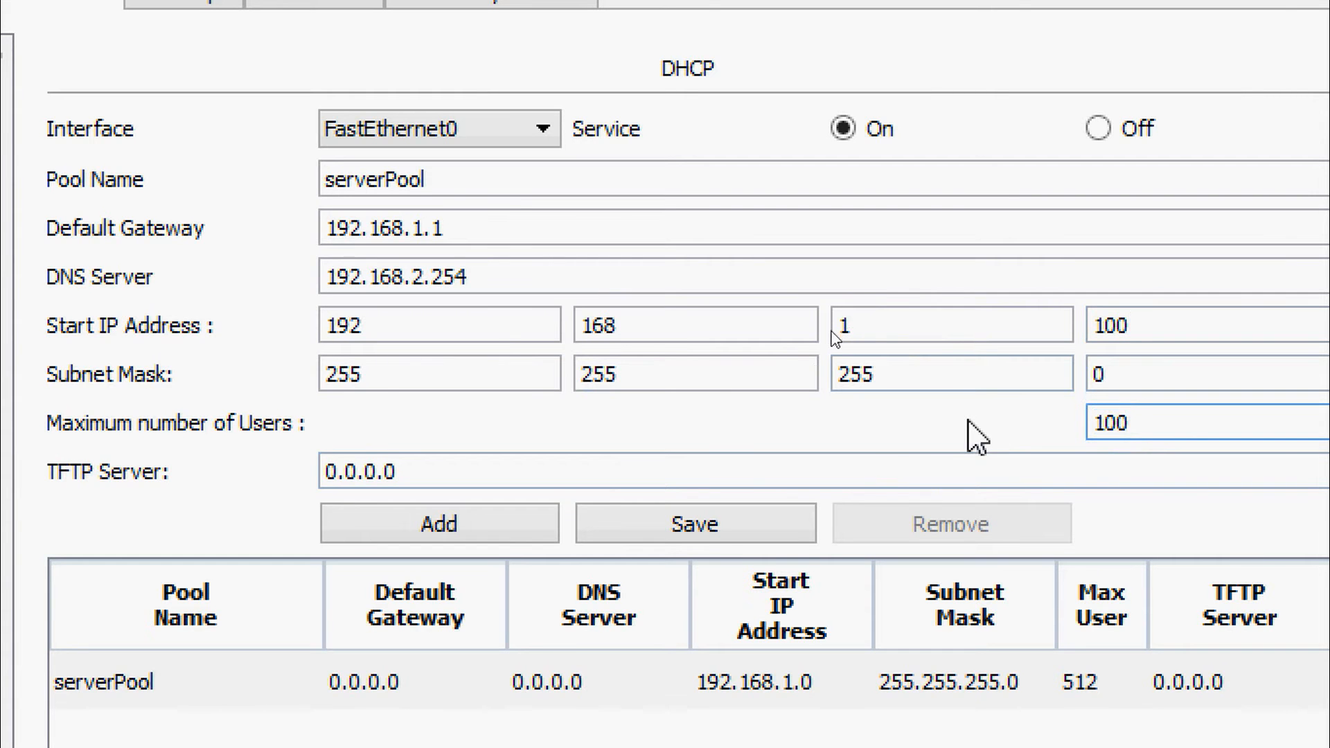
left_click(707, 534)
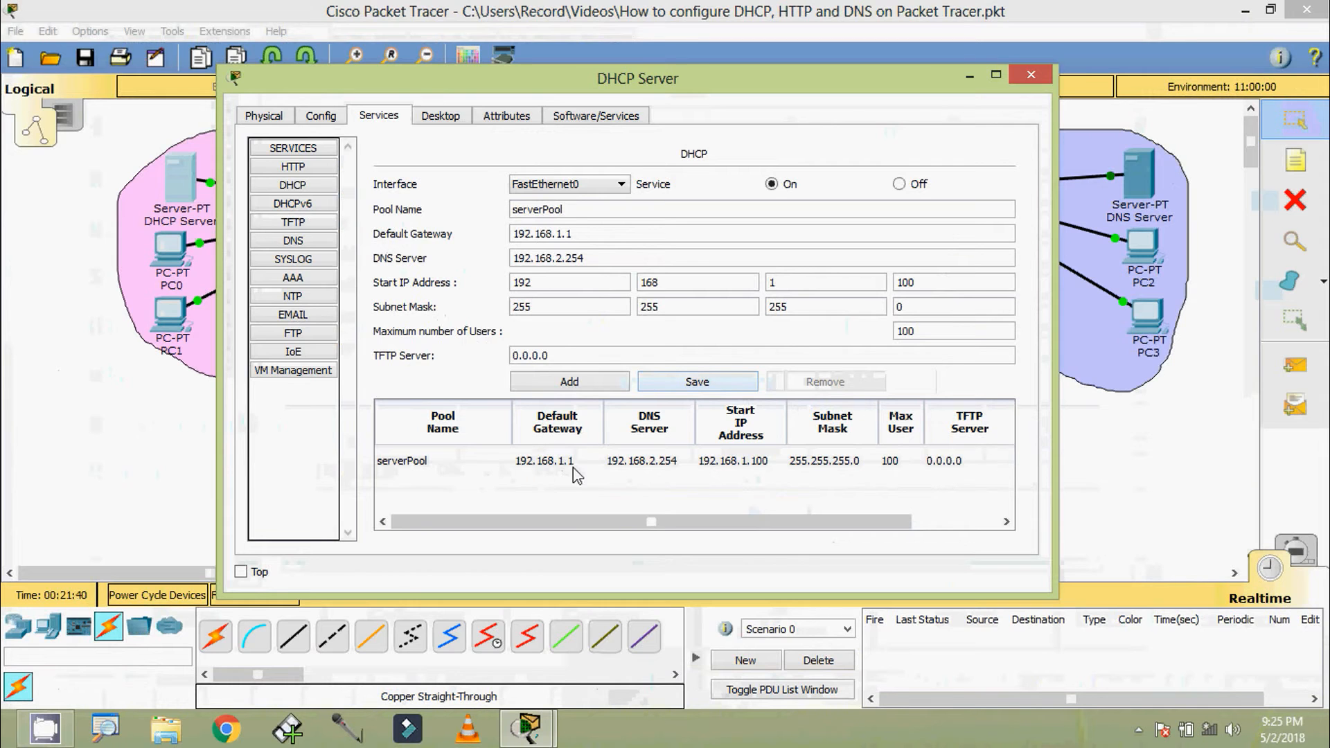
Review the saved serverPool entry in the pool table and close the DHCP Server's configuration window
left_click(649, 469)
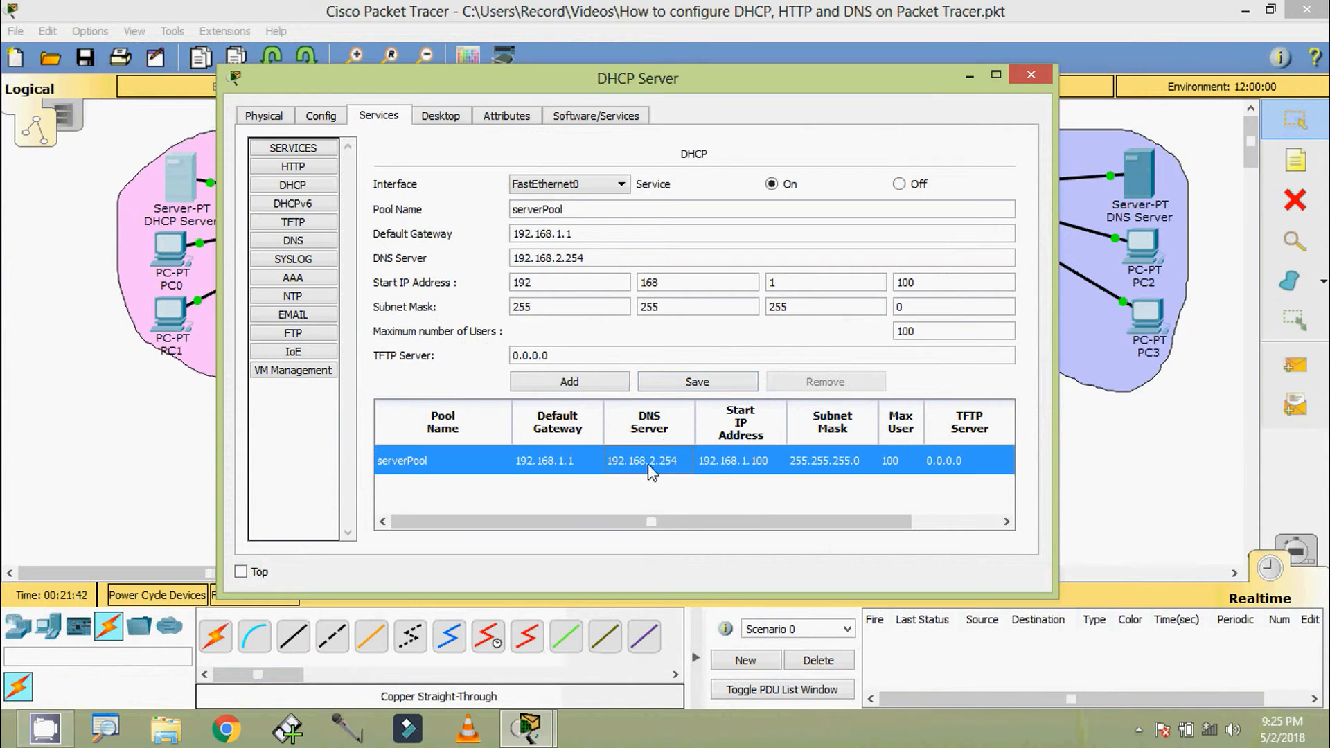
left_click_drag(746, 521, 833, 522)
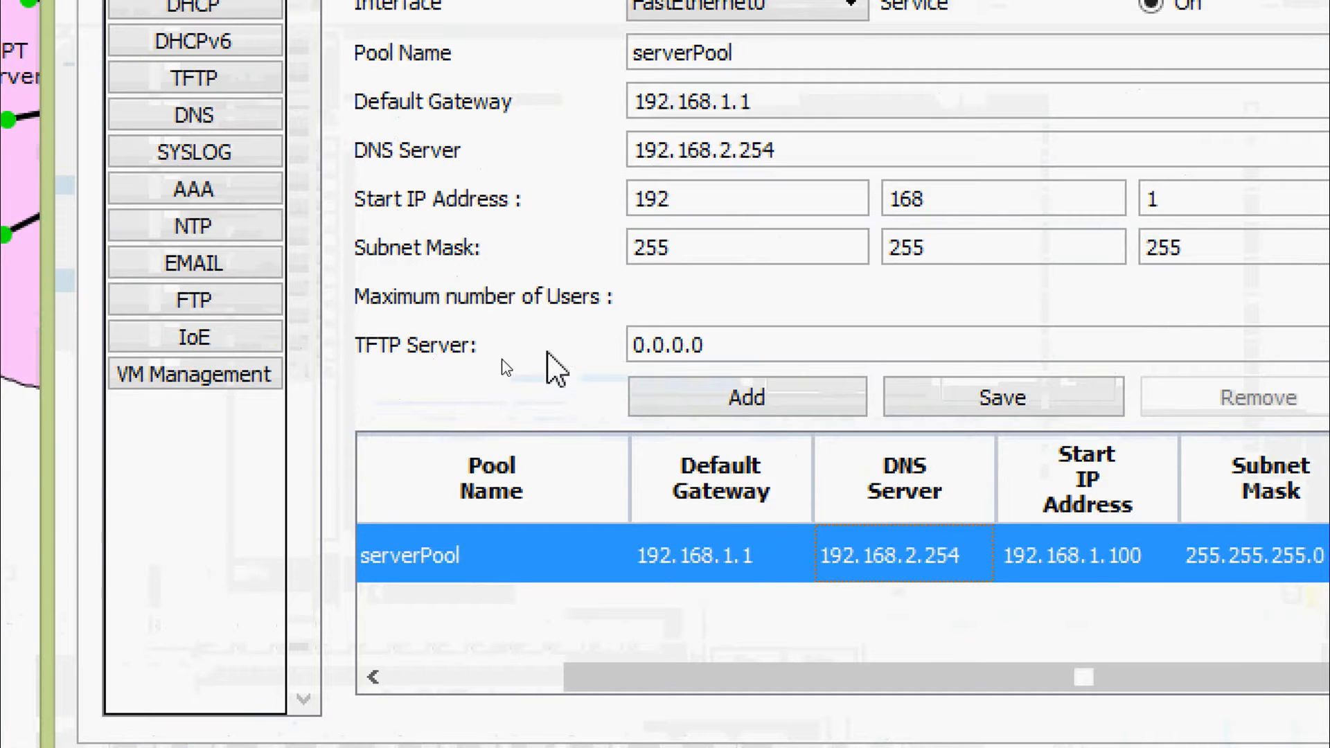
left_click_drag(581, 352, 514, 355)
left_click(723, 335)
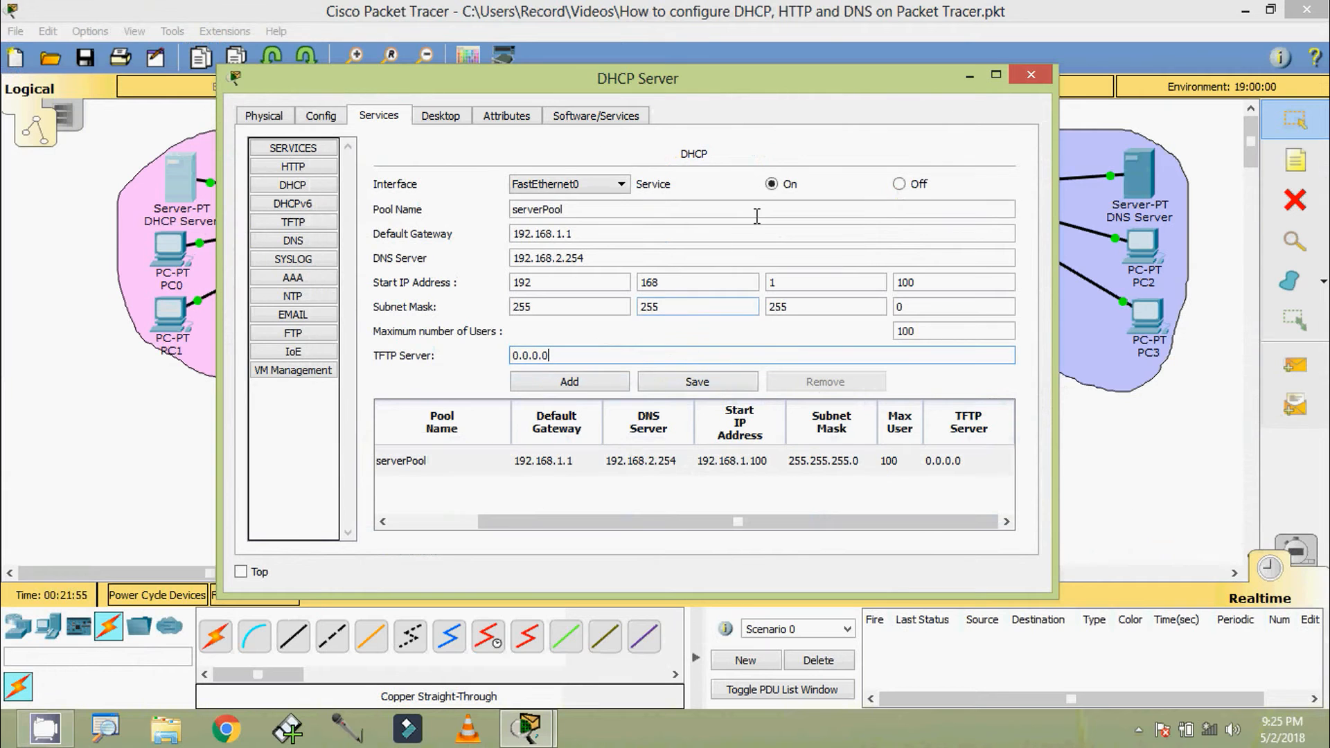
left_click(1031, 74)
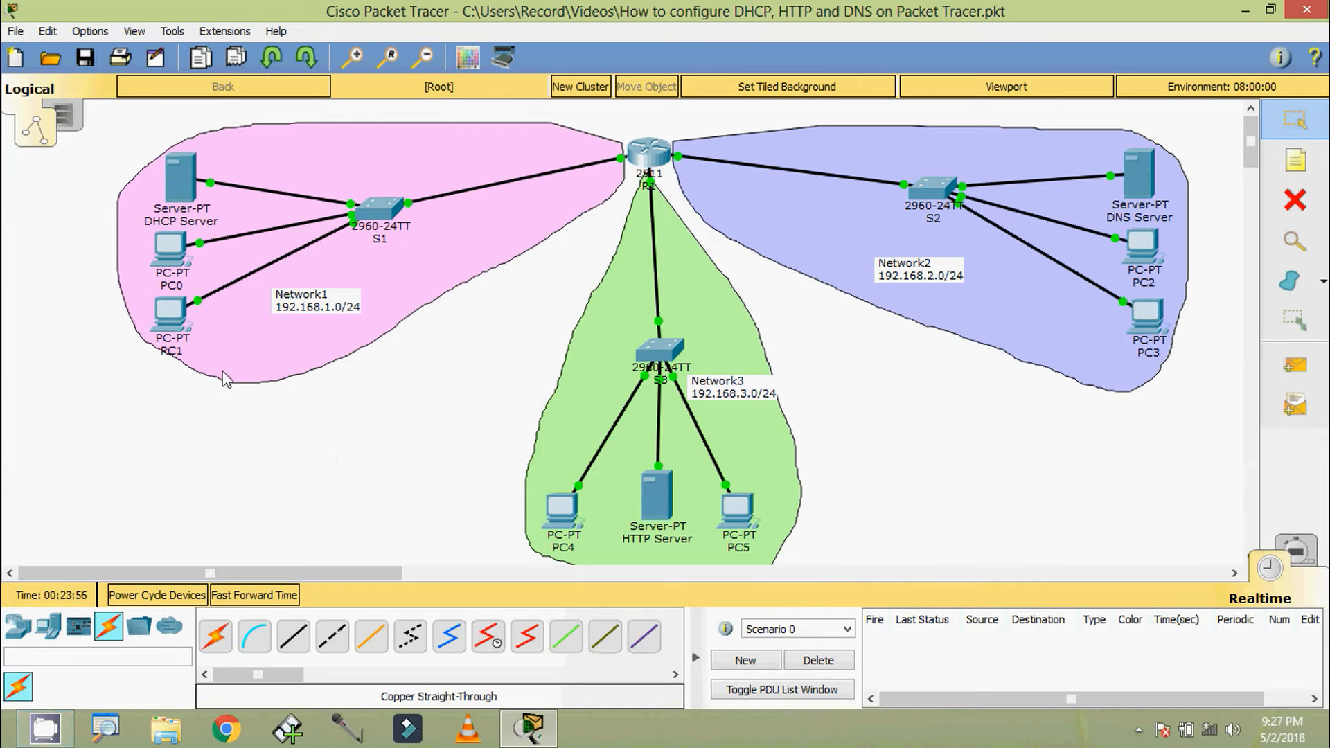
Switch PC0's IP configuration to DHCP and close its configuration window
left_click(177, 263)
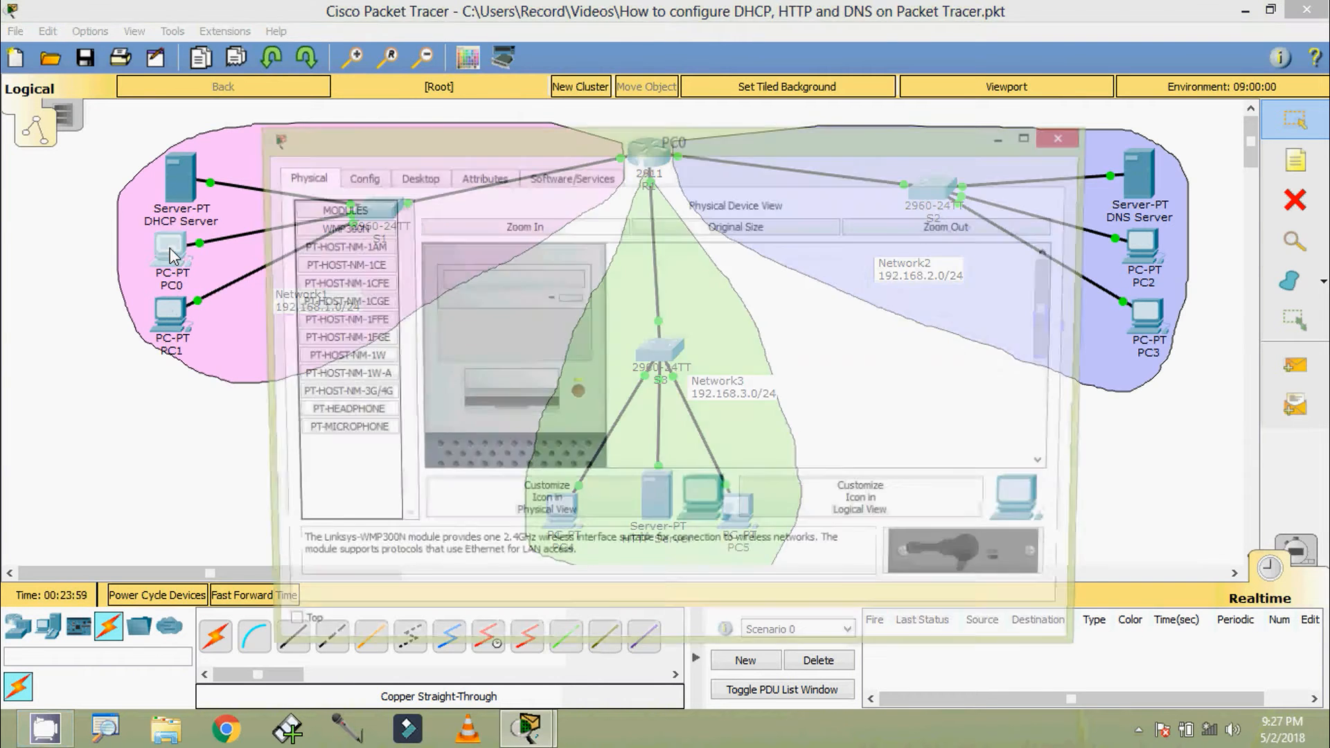
left_click(413, 179)
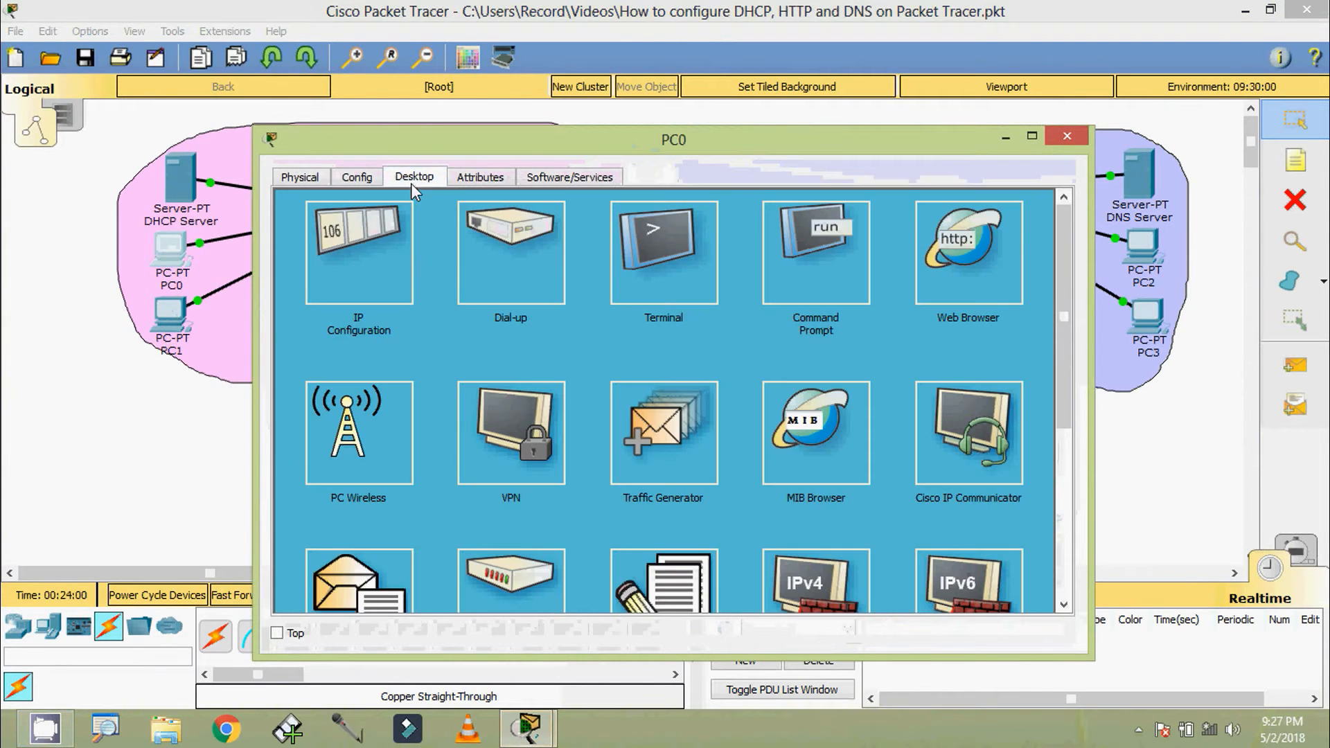
left_click(376, 230)
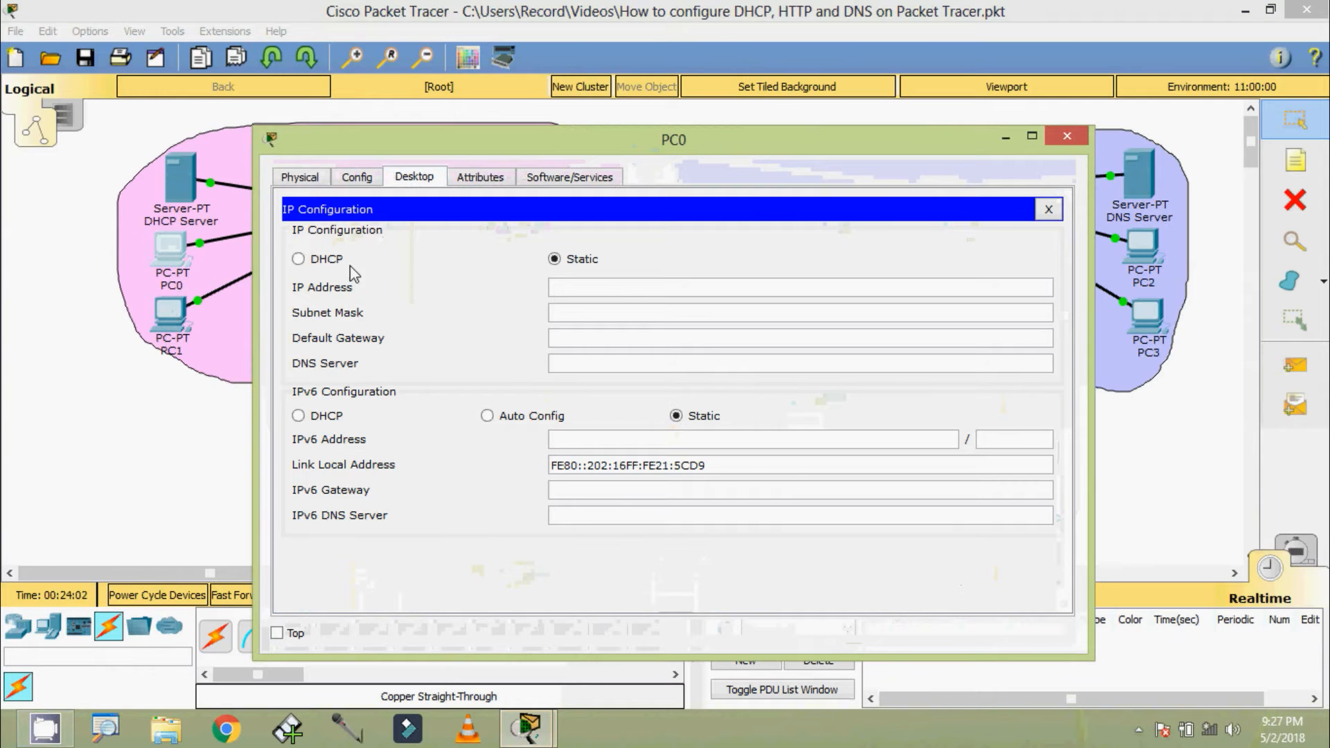
left_click(329, 262)
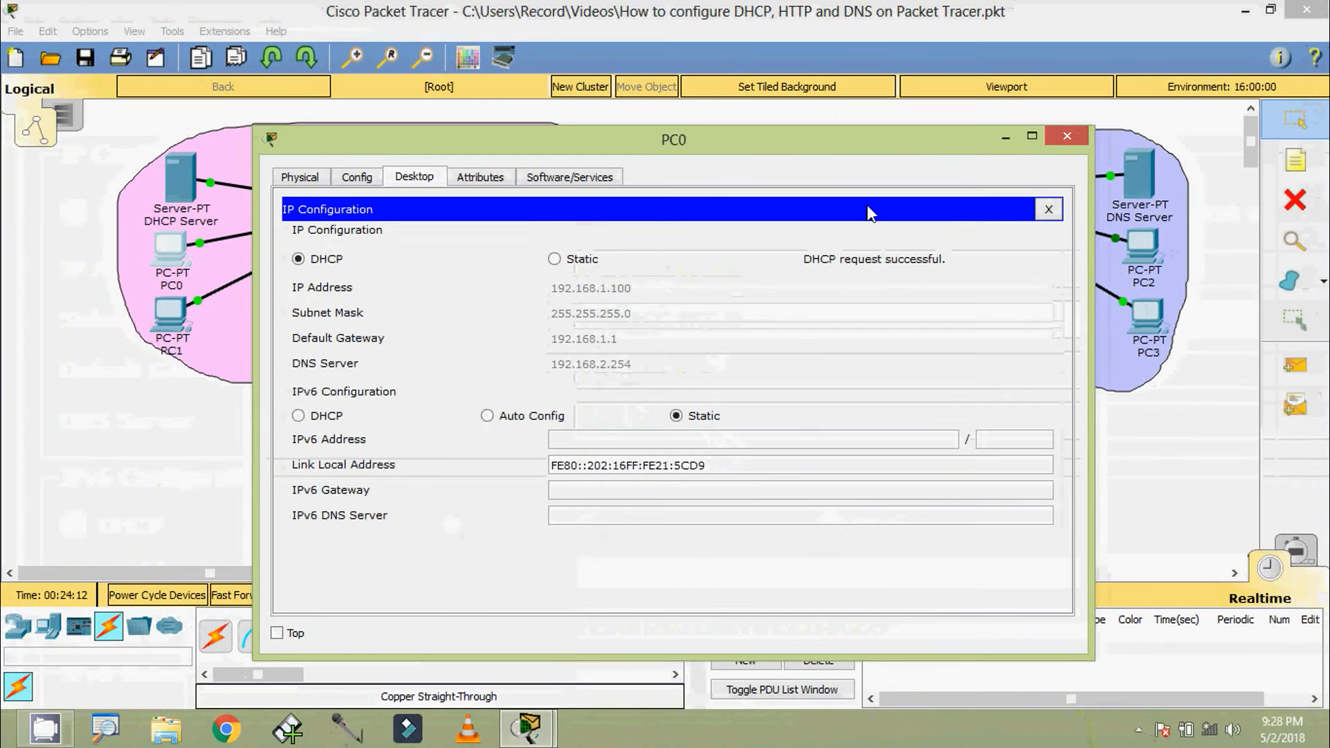
left_click(1058, 139)
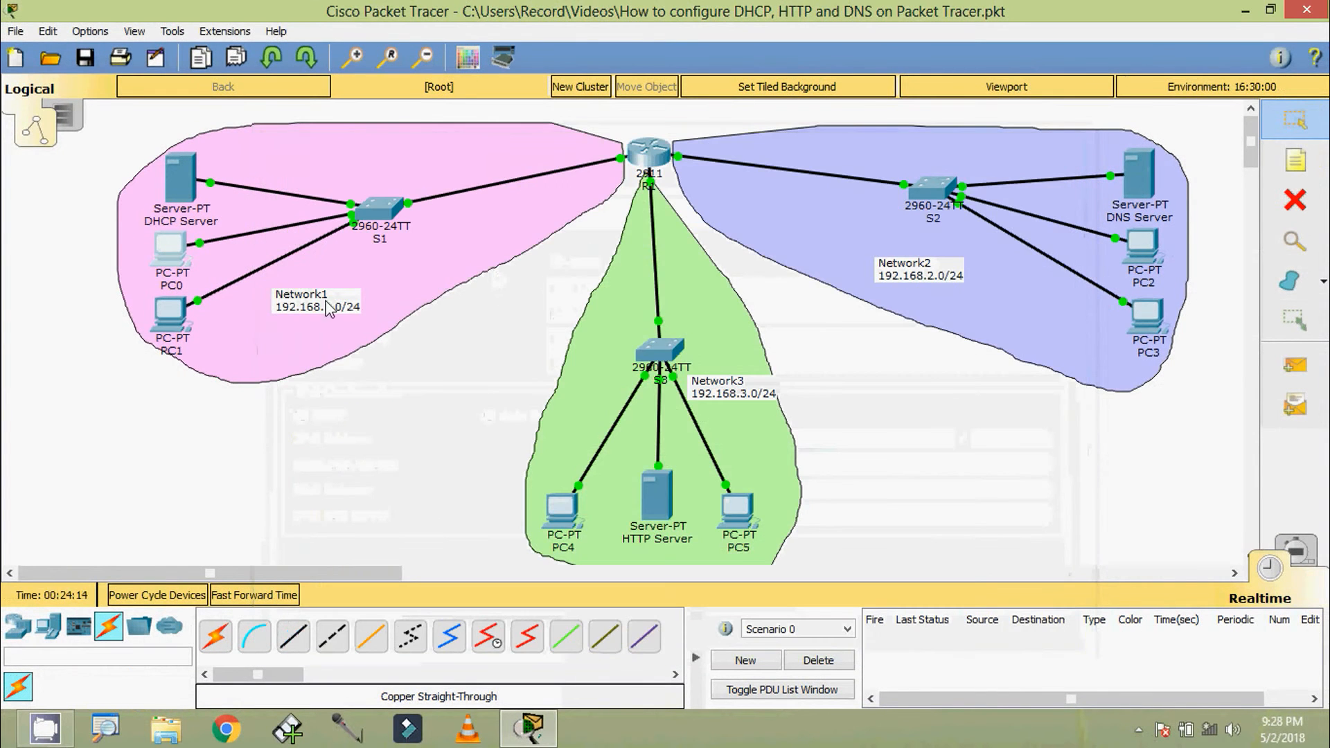
Open PC1's IP configuration and switch it to DHCP
left_click(173, 317)
left_click(414, 177)
left_click(334, 238)
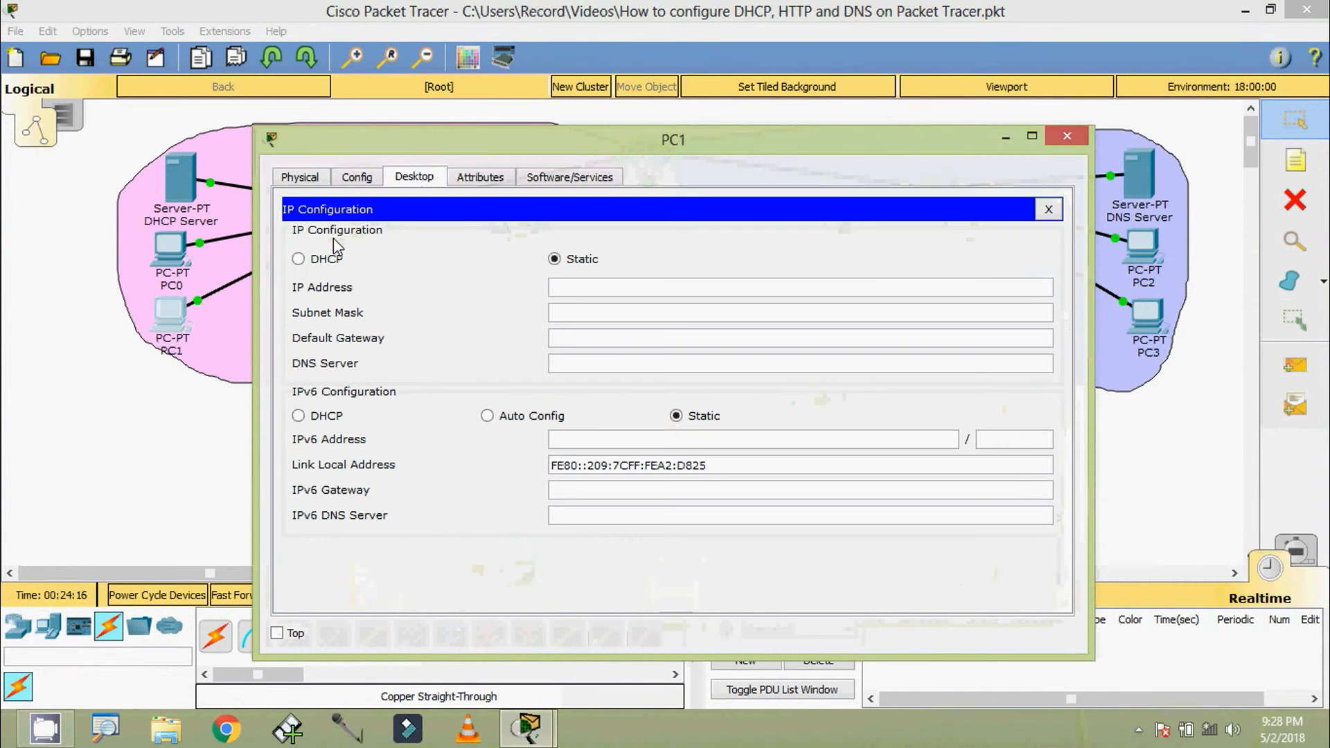
left_click(330, 262)
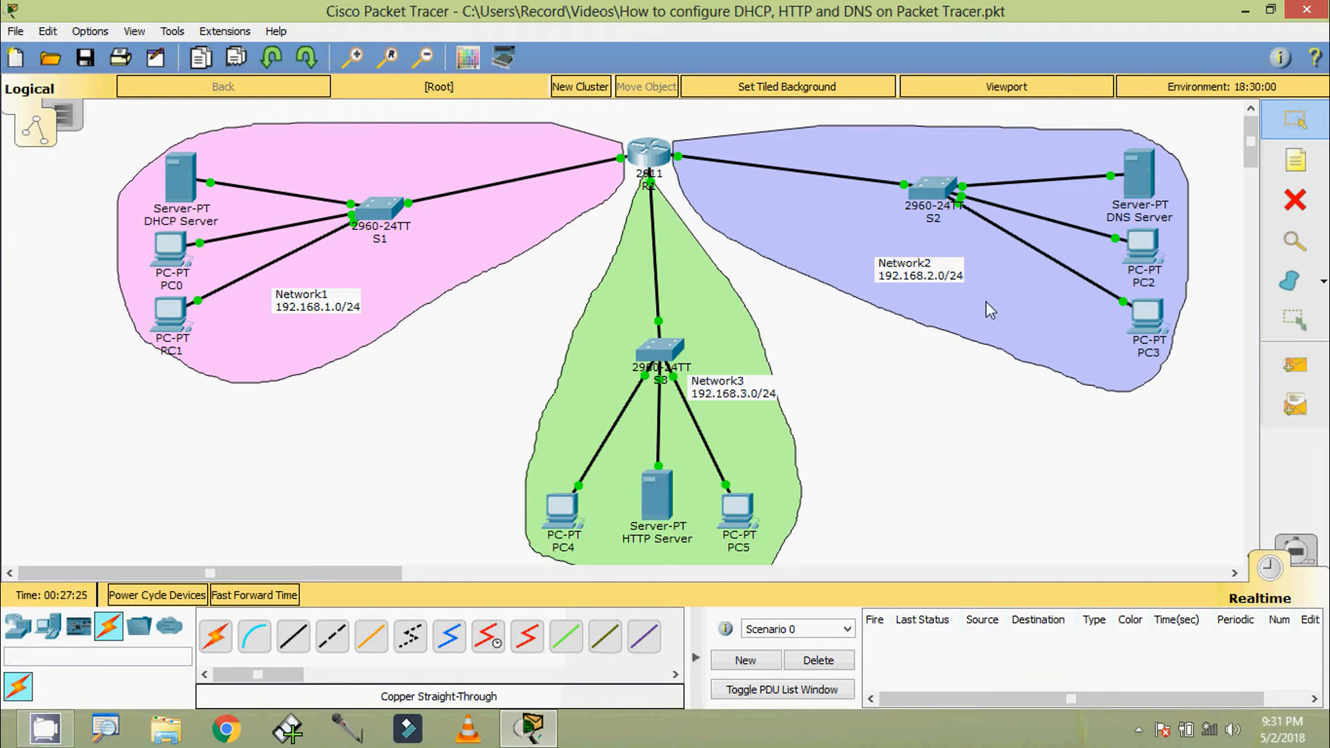
Open the DHCP service settings of the DHCP Server and enter Network2 as the pool name
left_click(181, 177)
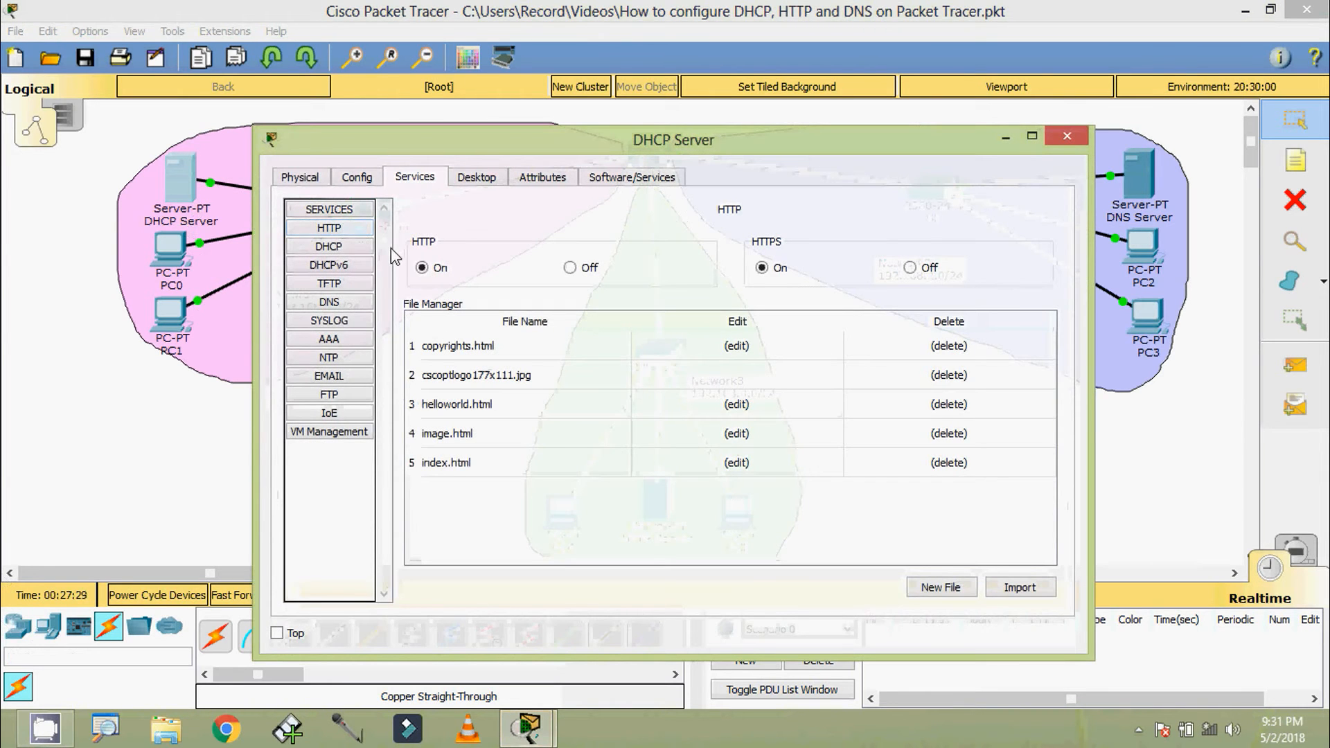
left_click(340, 250)
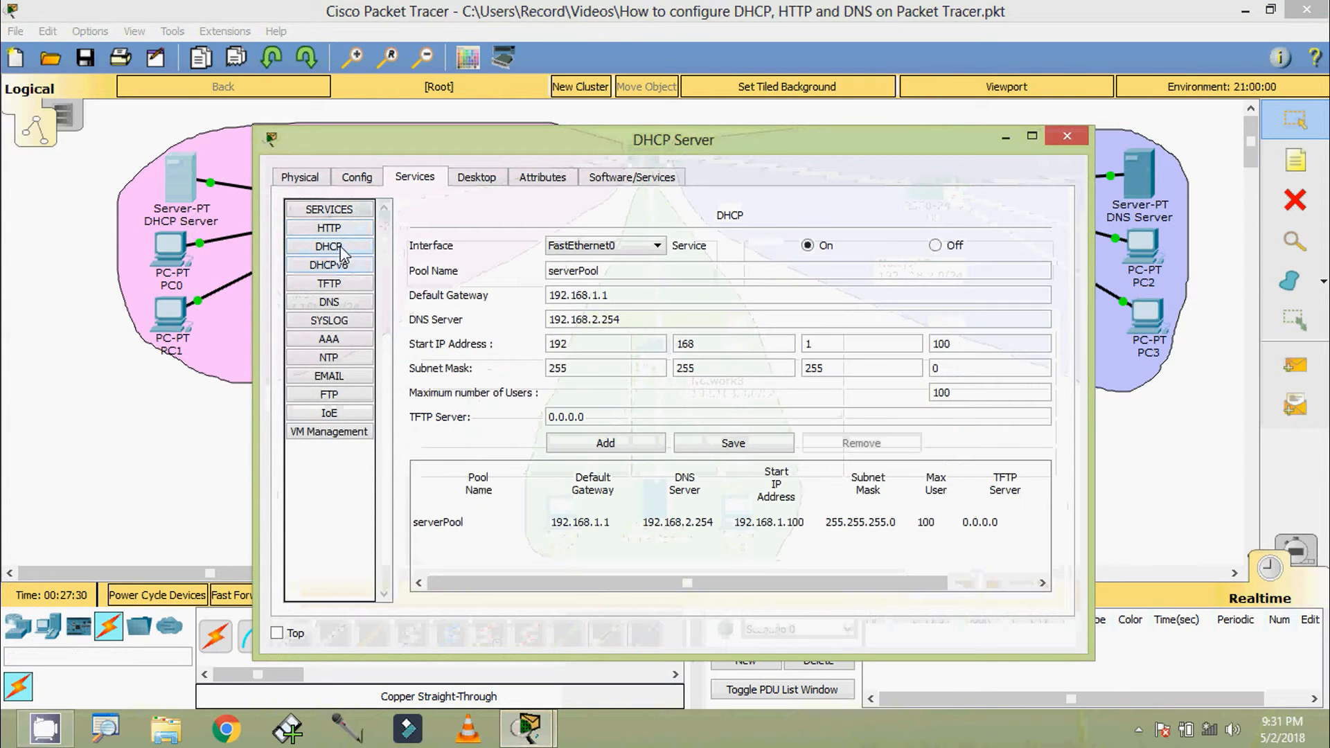
left_click(611, 348)
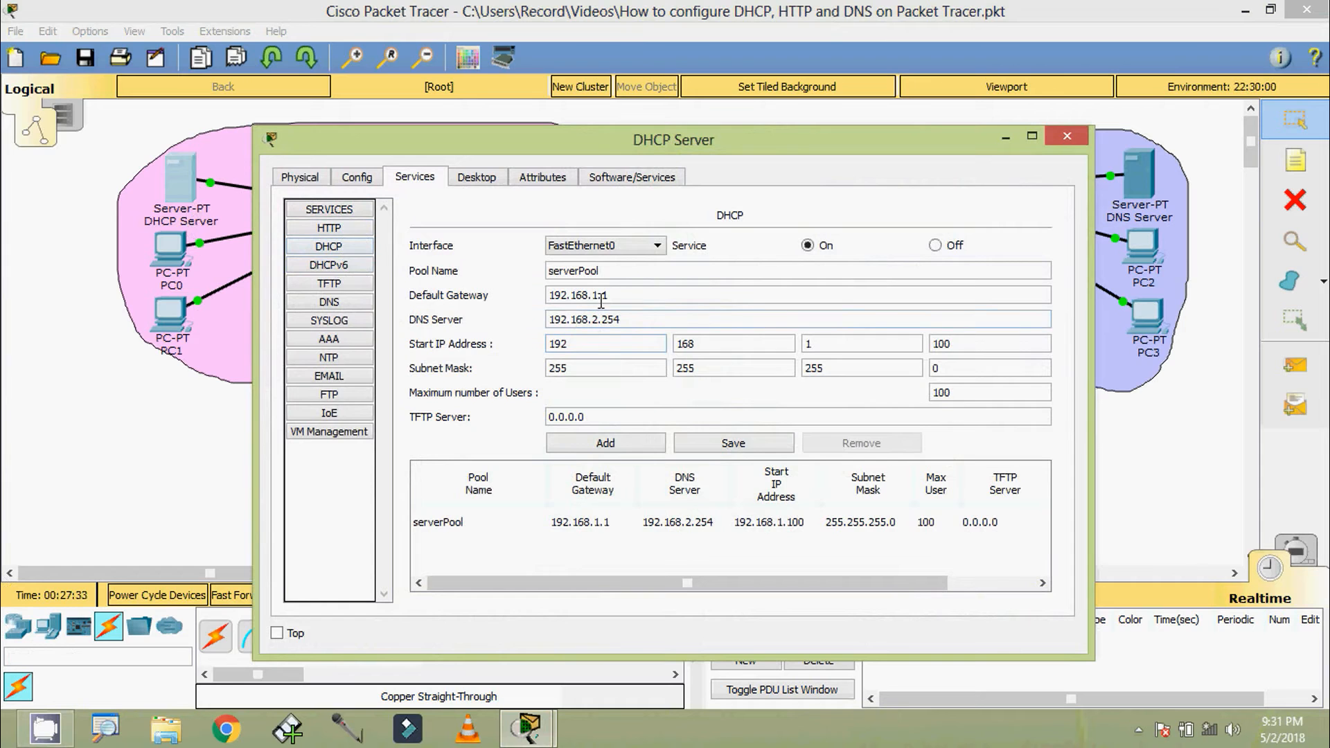
left_click_drag(626, 270, 498, 270)
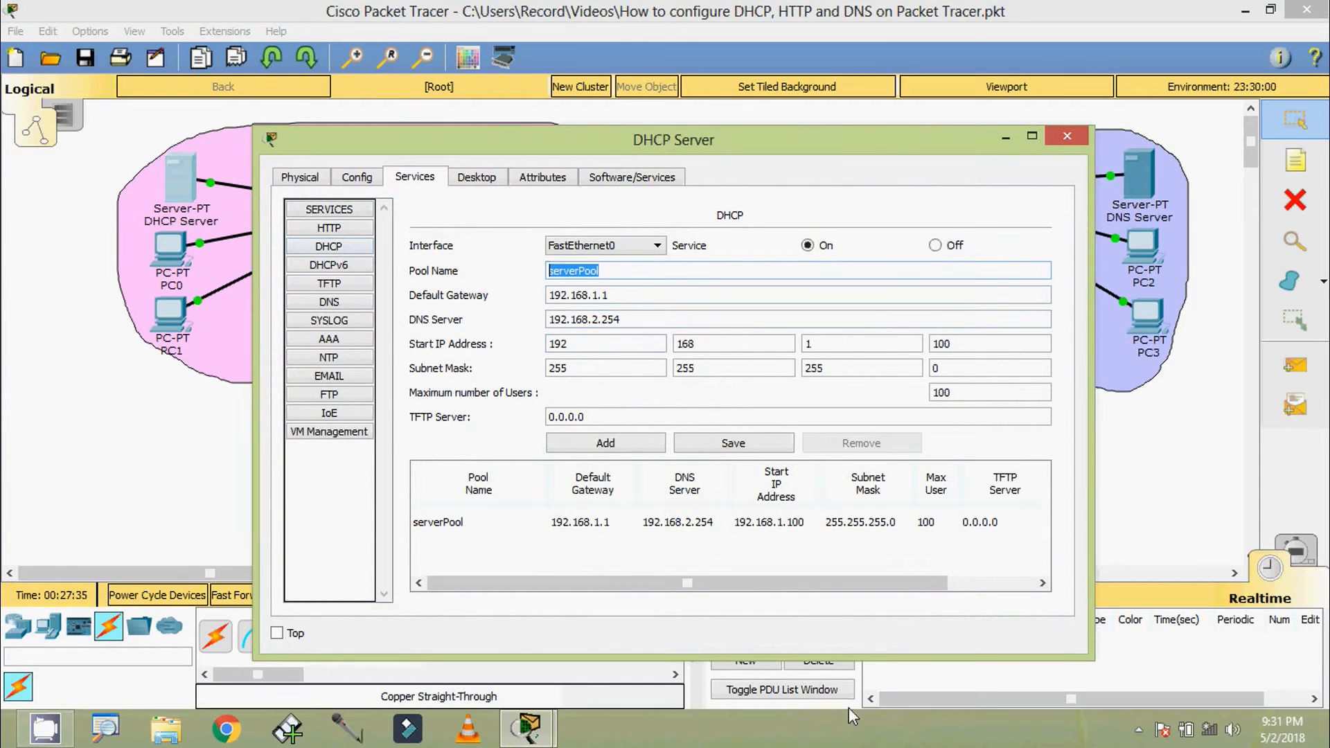
type("Net")
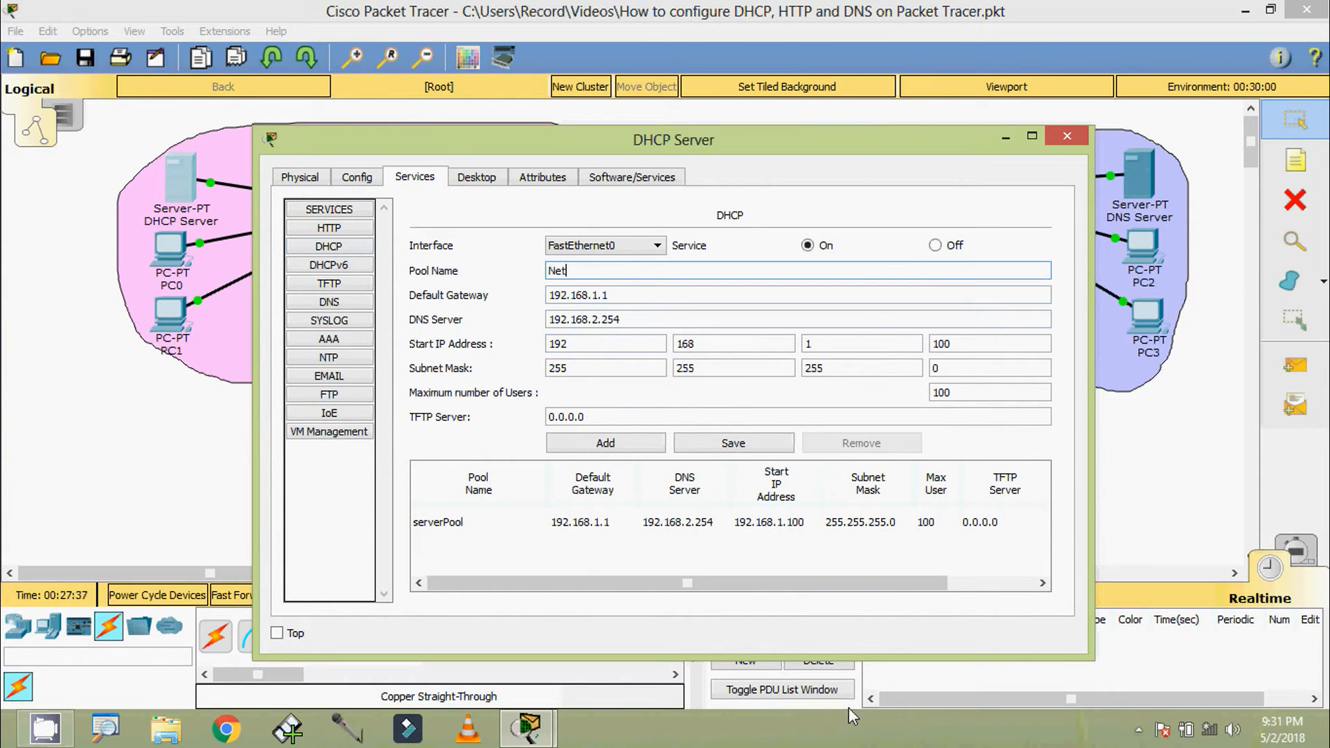
key("BackSpace")
key("BackSpace")
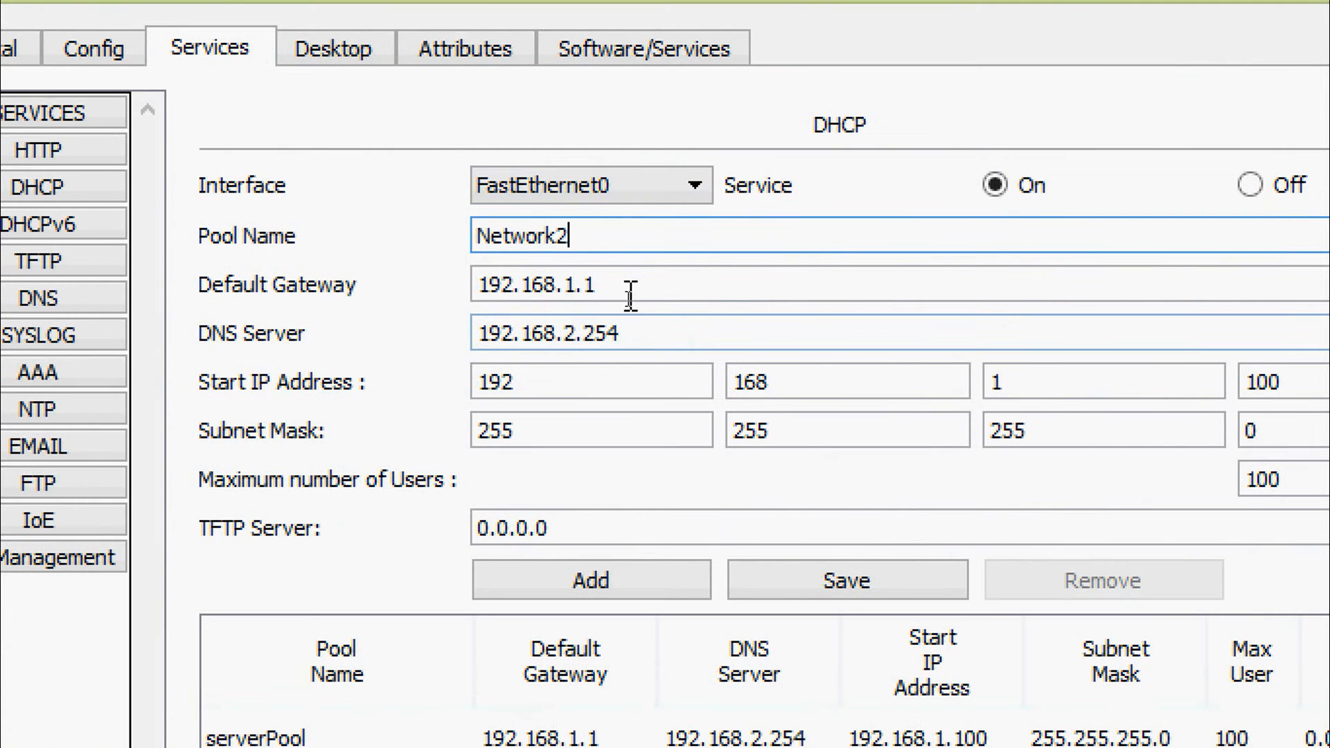
Set the Network2 pool's default gateway to 192.168.2.1 and its start IP address to 192.168.2.100
left_click(630, 297)
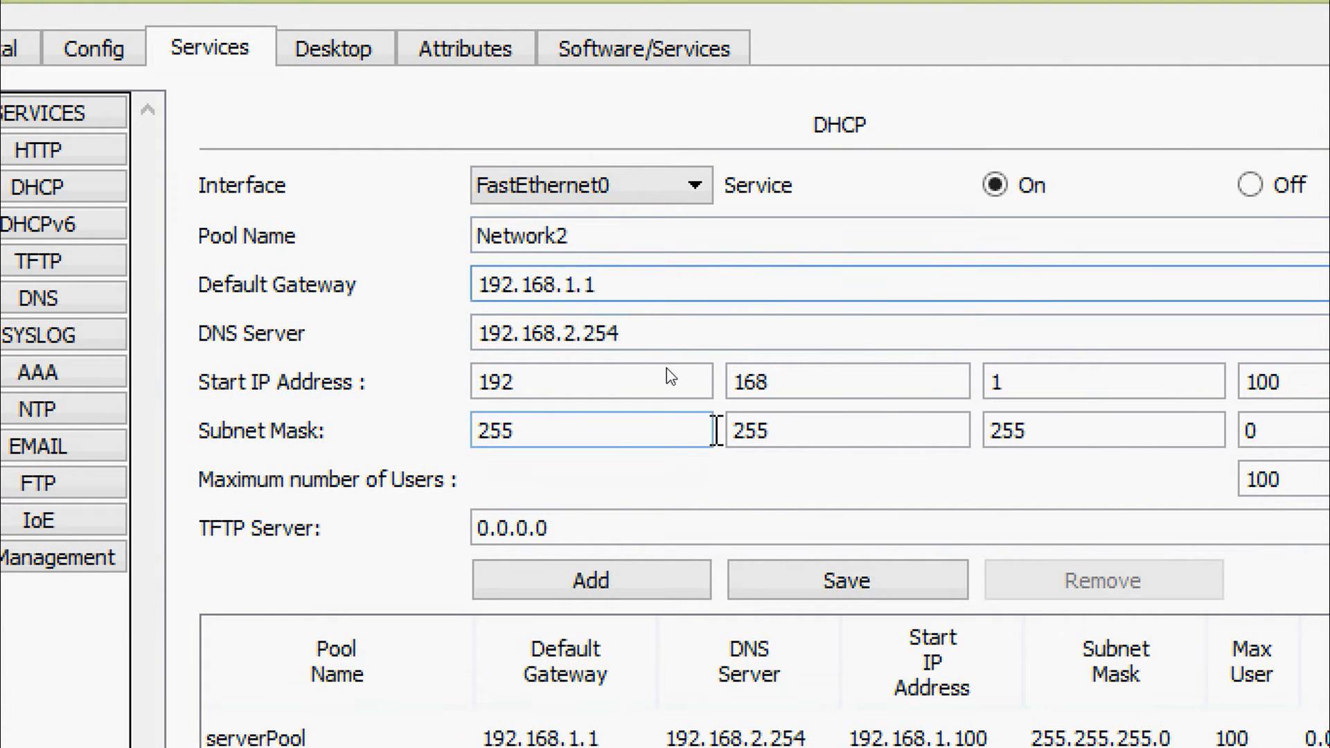
key("Left")
key("Left")
key("BackSpace")
type("2")
double_click(1059, 386)
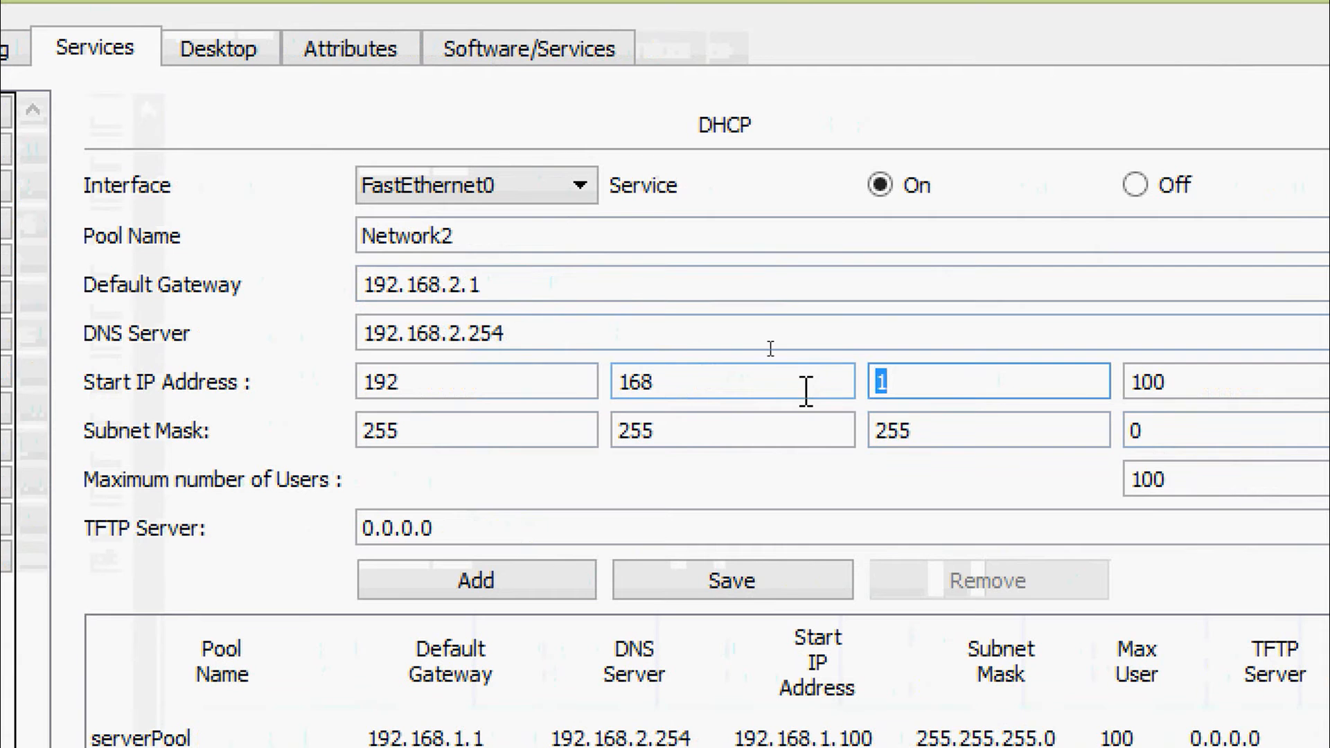
type("2")
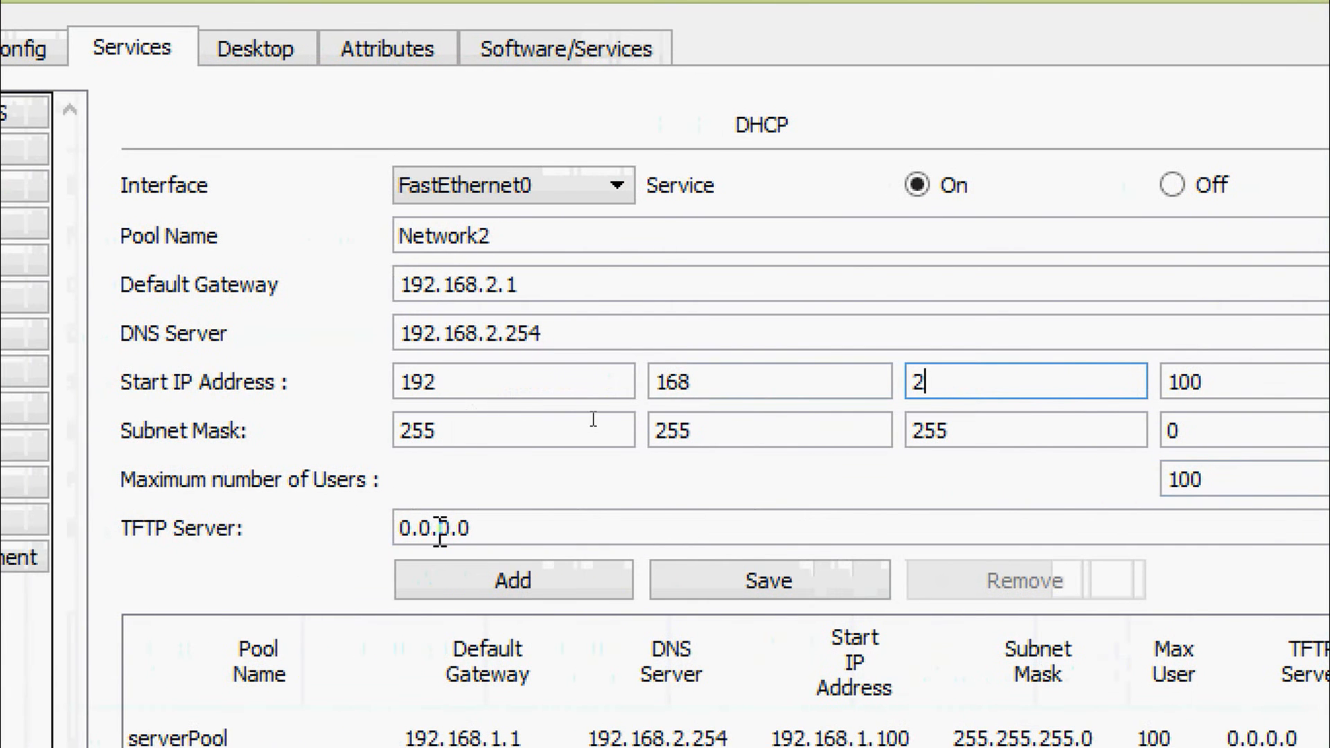
Add the Network2 pool to the DHCP Server's pool table and review the listed pools
left_click(533, 532)
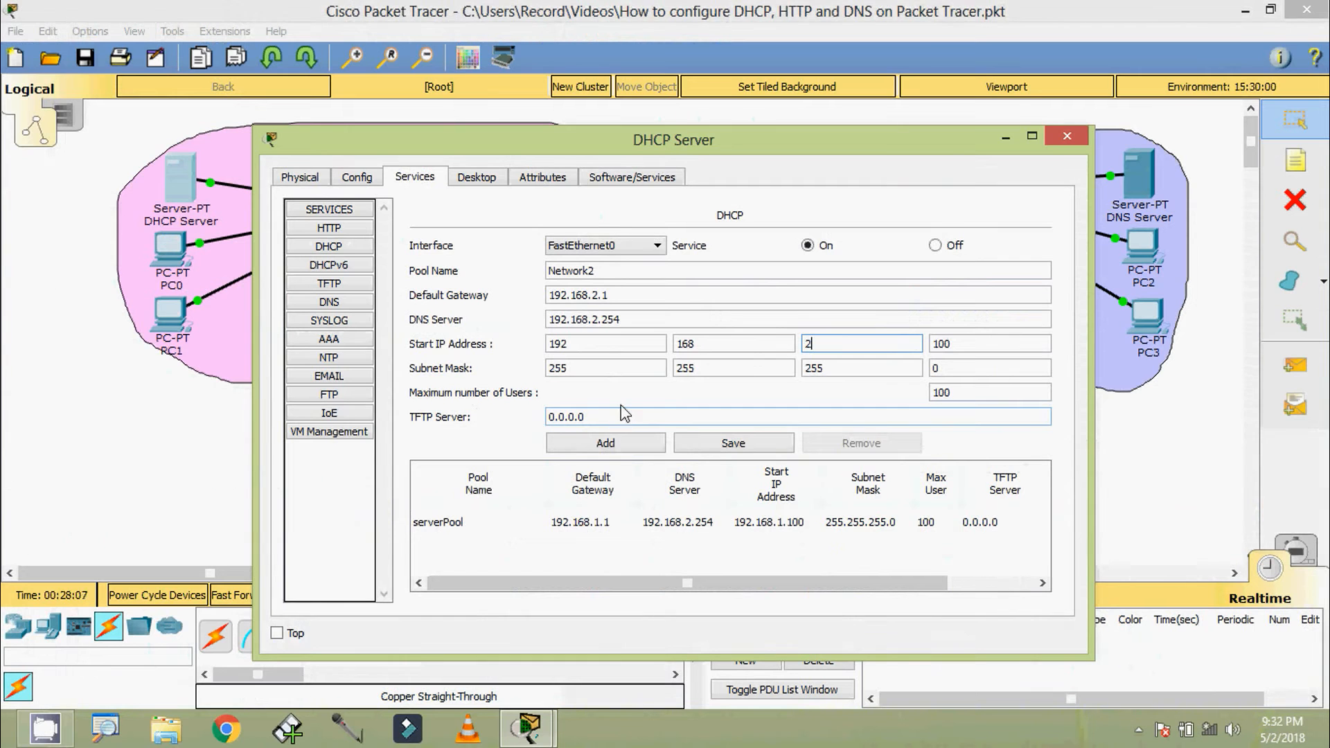
left_click(610, 450)
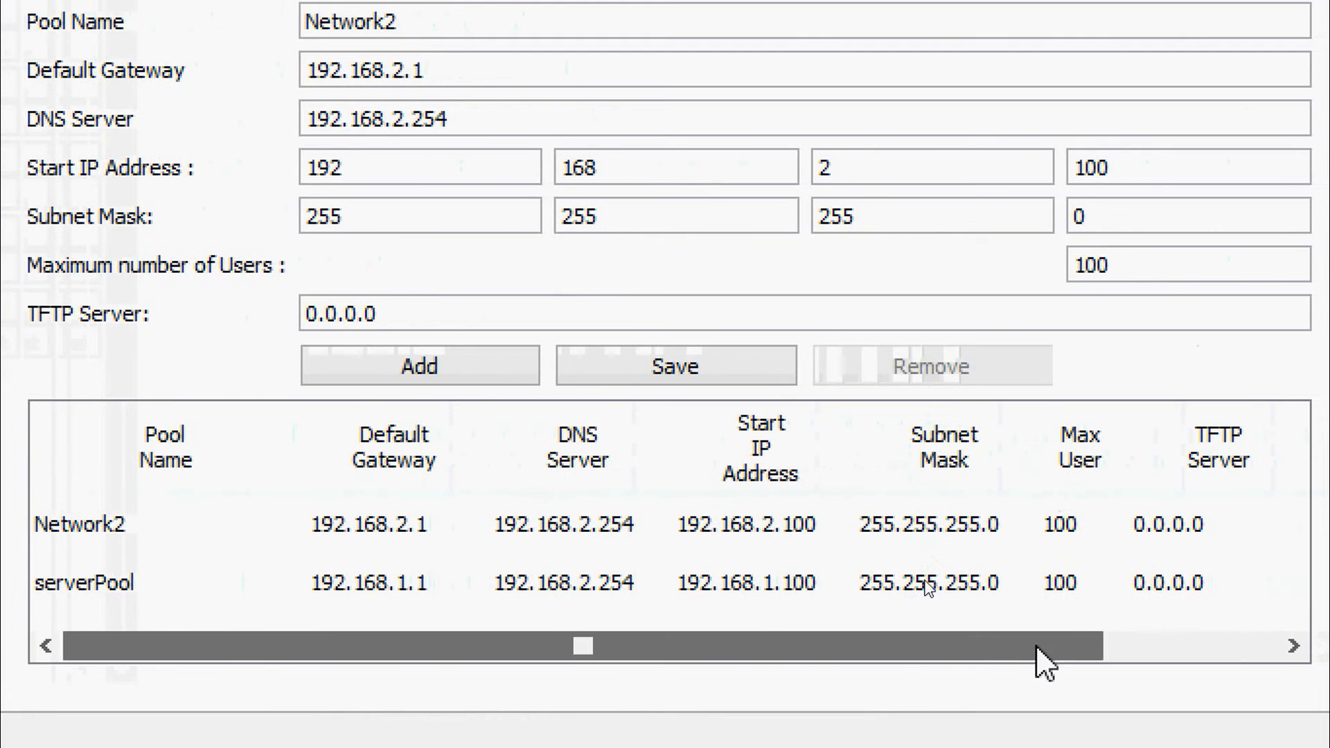
left_click(1143, 645)
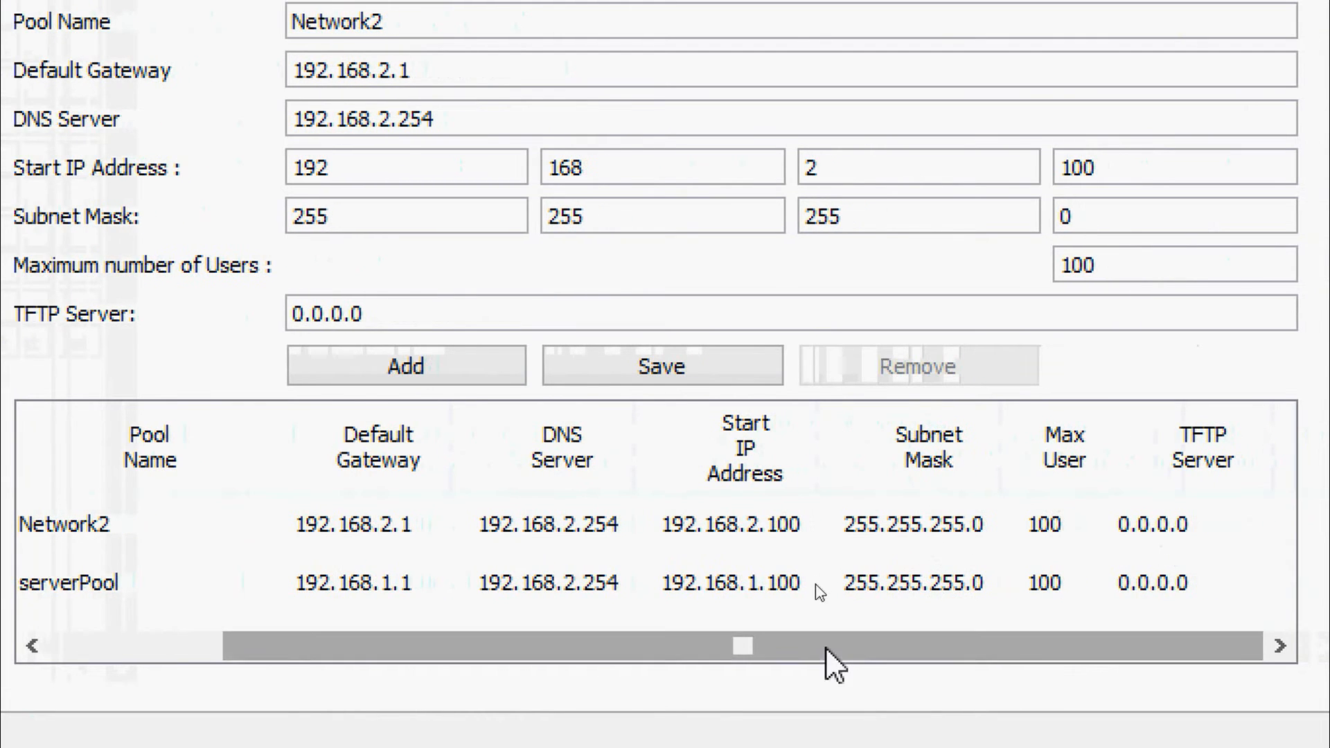
left_click_drag(826, 647, 584, 645)
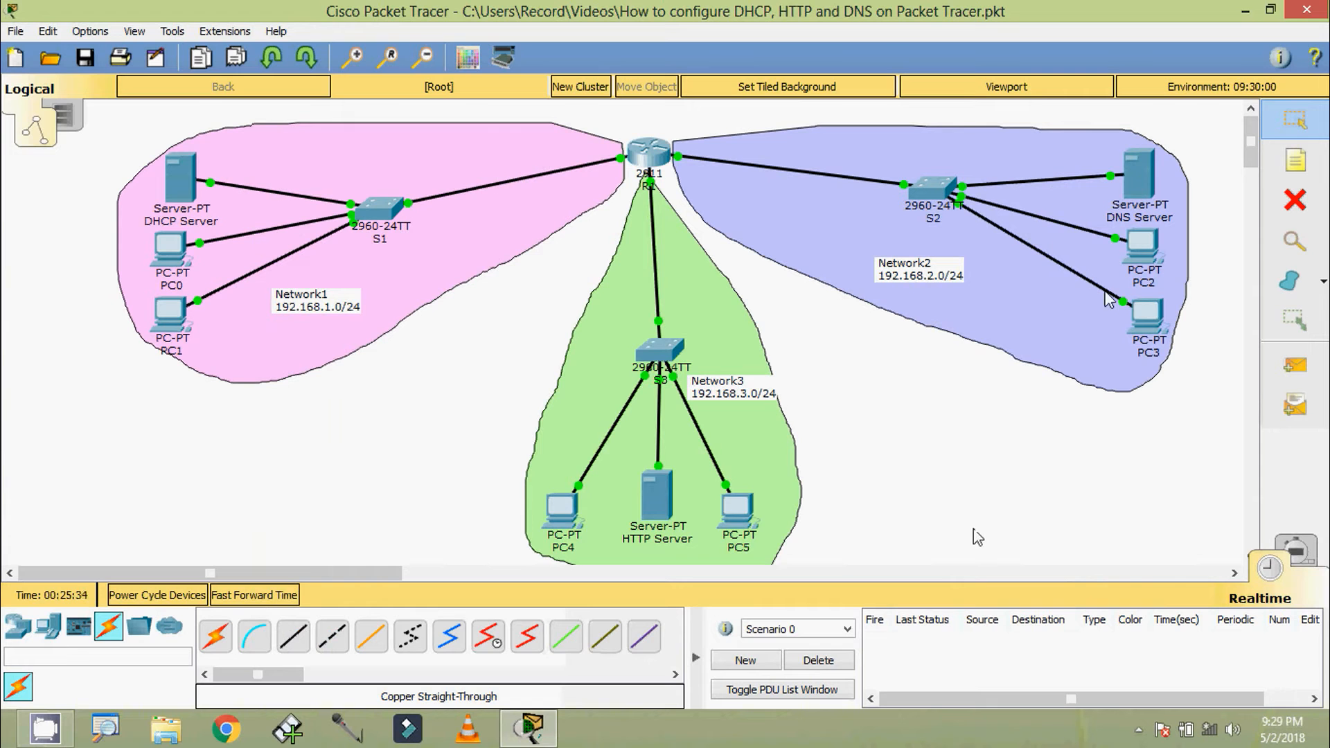
Switch PC2's IP configuration to DHCP and move its window aside to look at the topology
left_click(1141, 245)
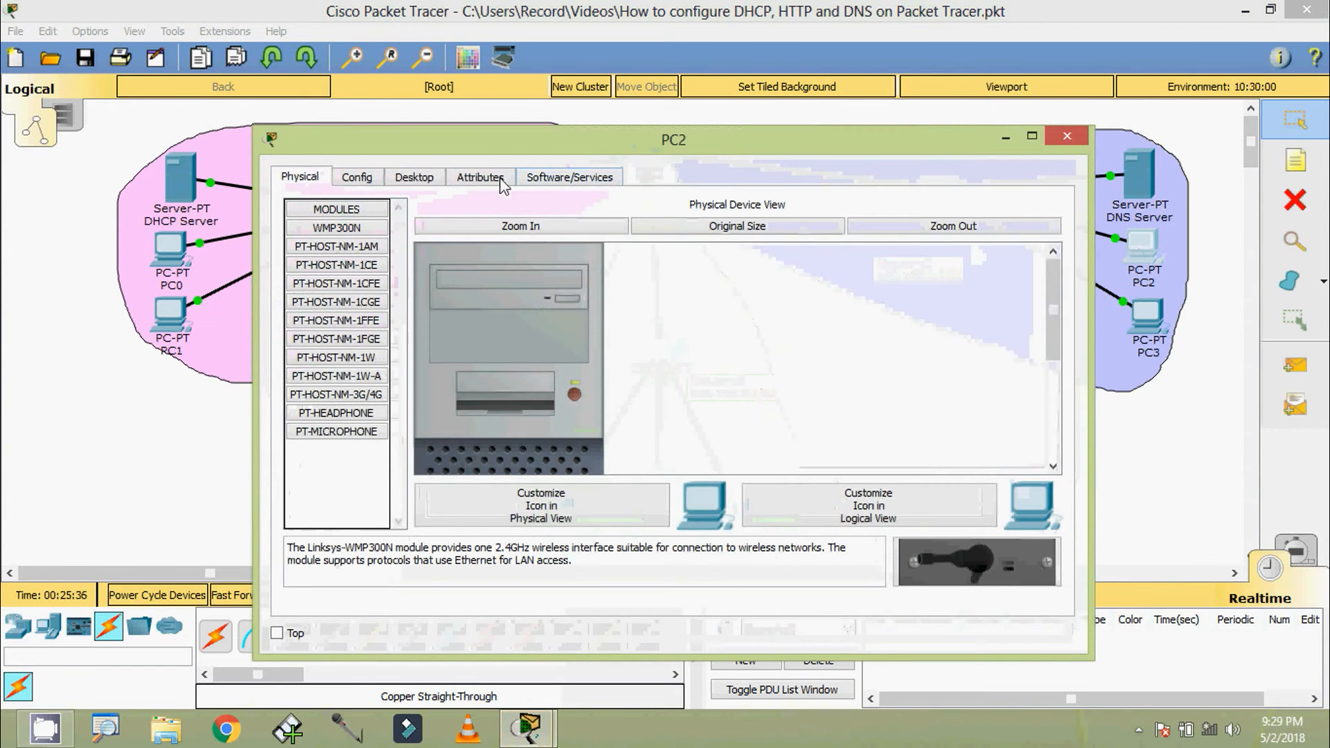
left_click(430, 177)
left_click(368, 240)
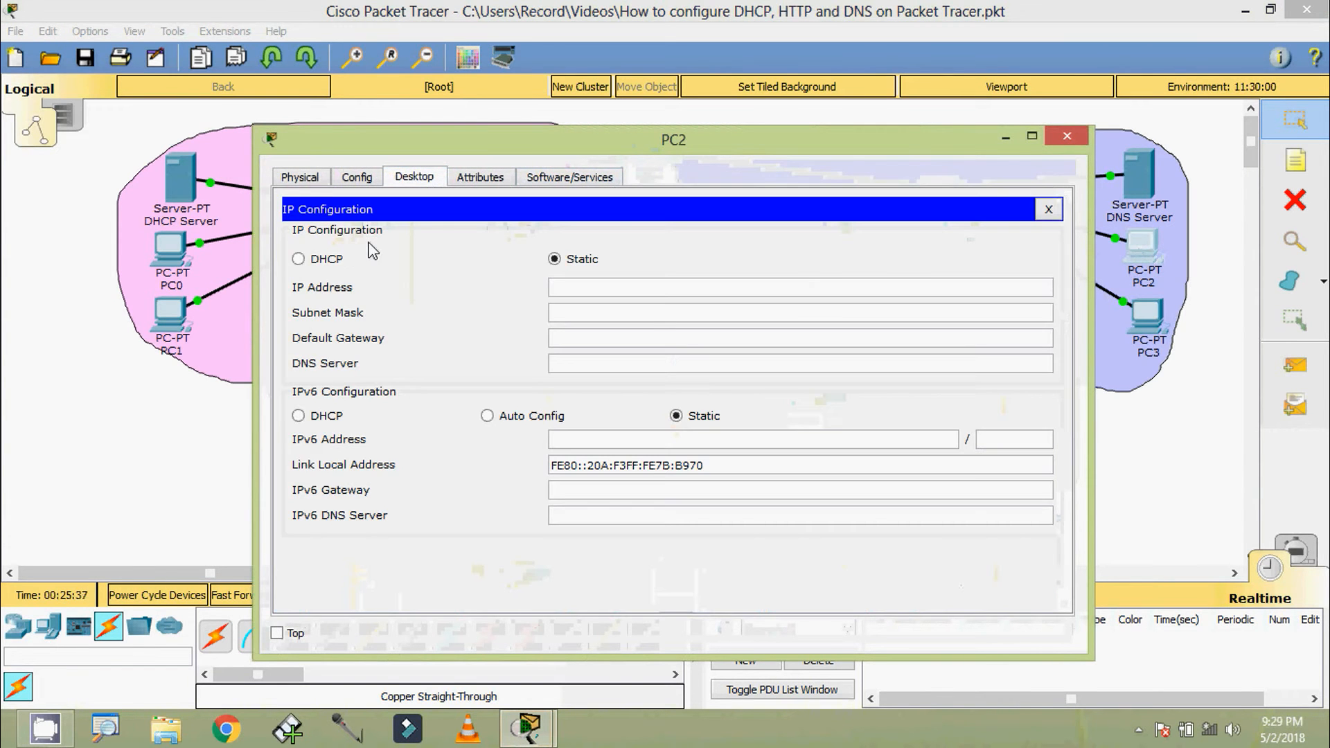
left_click(337, 265)
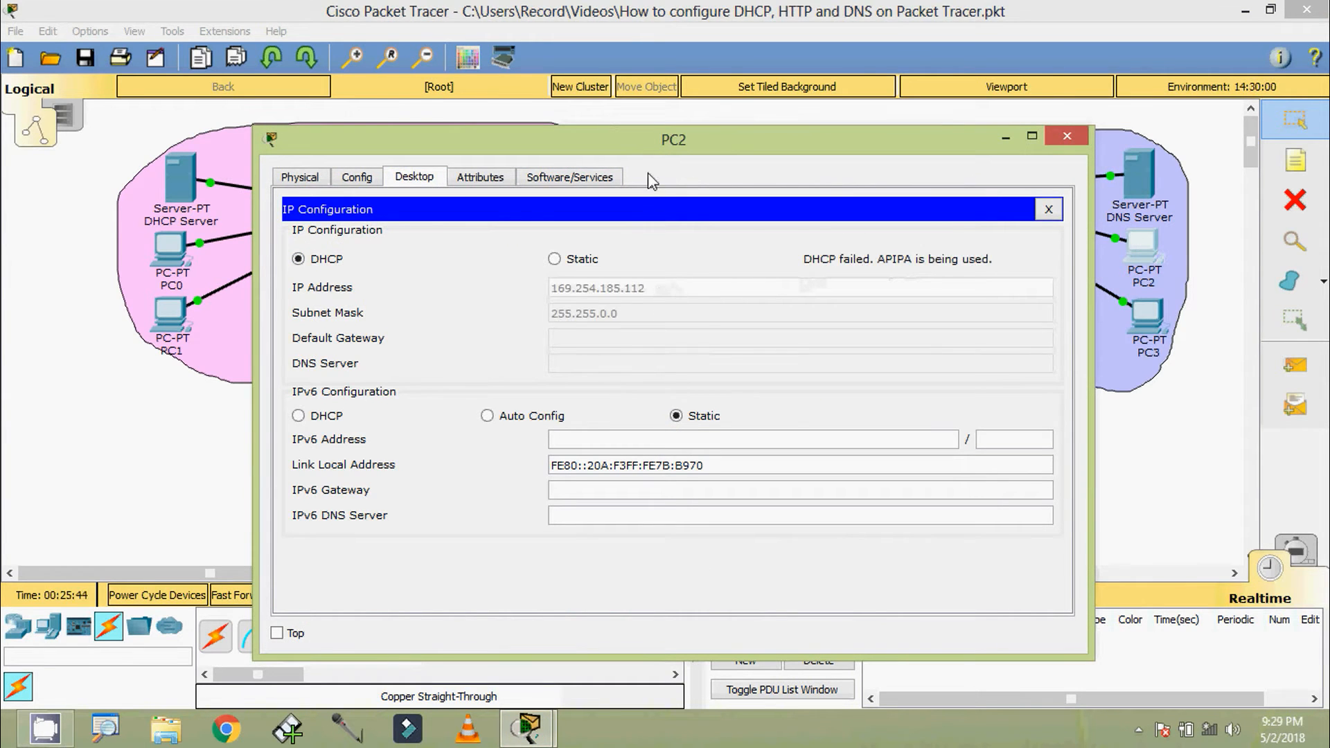
left_click_drag(647, 173, 798, 270)
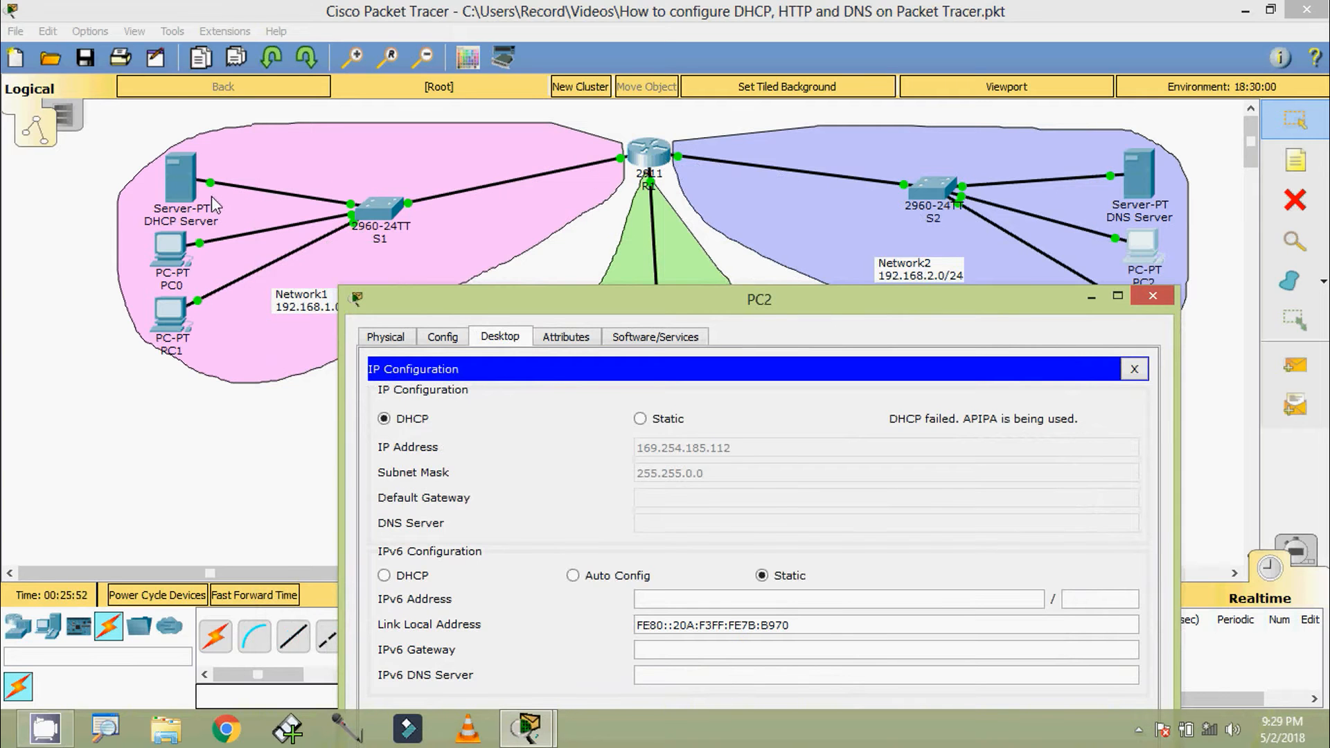
left_click_drag(518, 309, 403, 215)
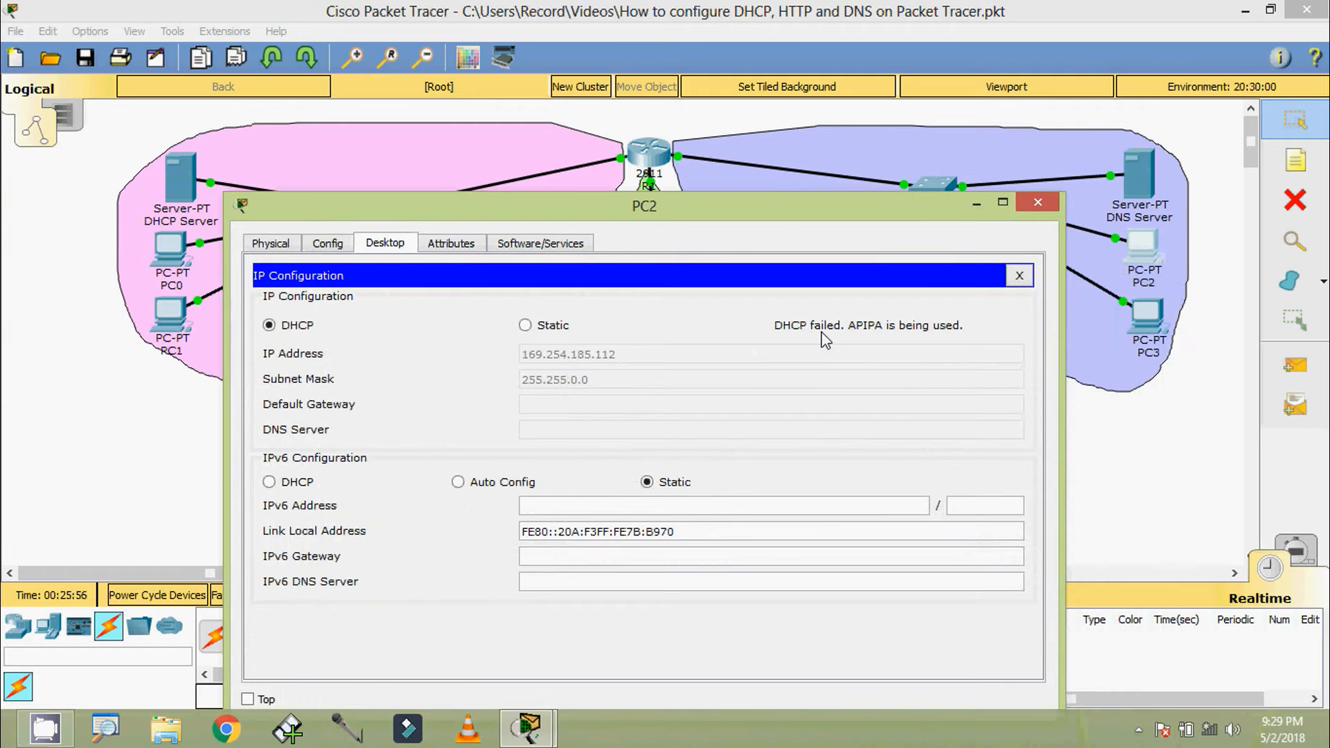
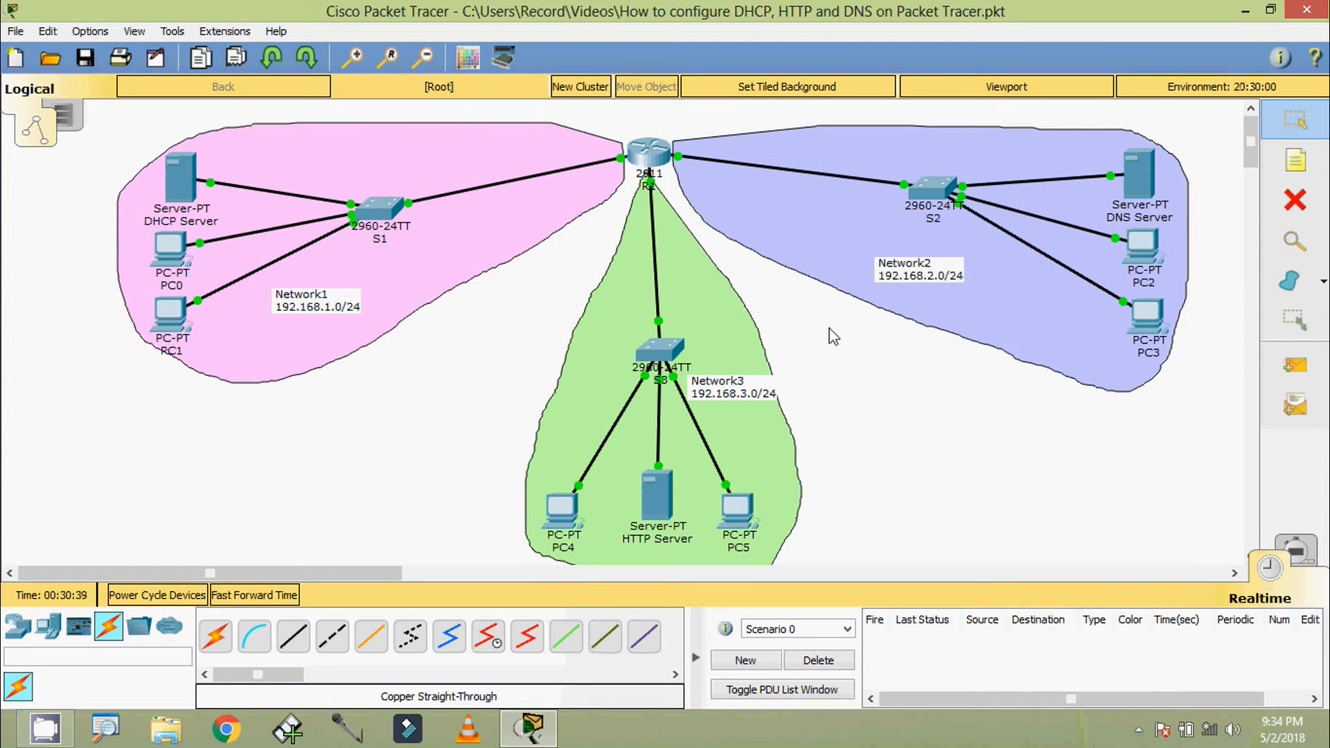
Check which R1 port links to S2, and start a console session in R1's command-line interface
mouse_move(681, 165)
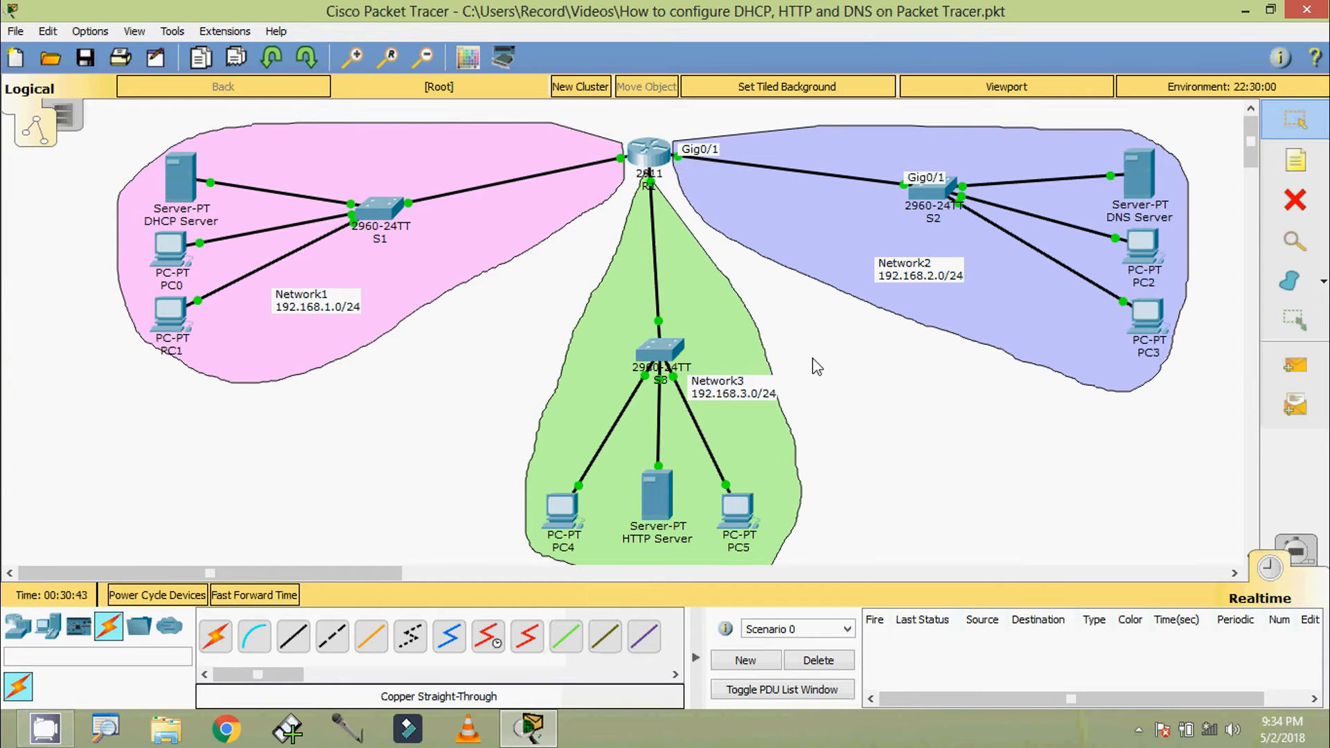
left_click(648, 161)
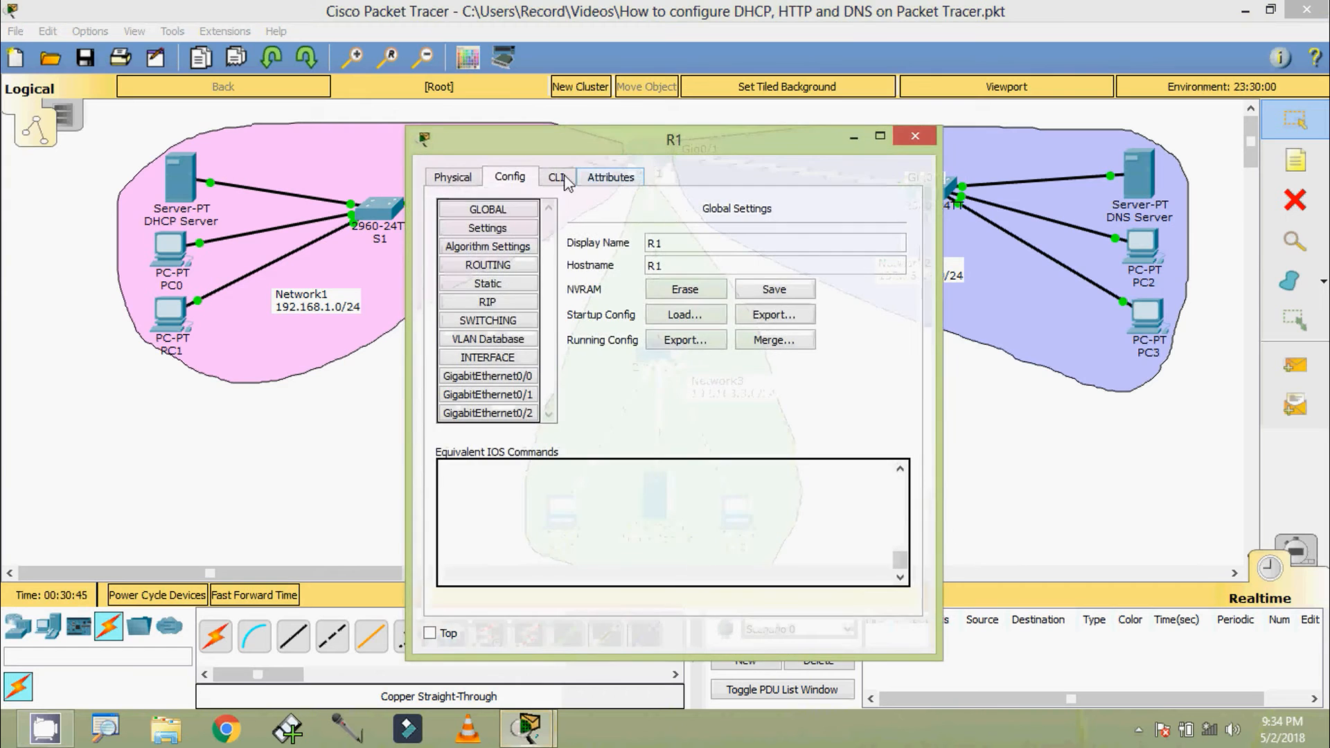
left_click_drag(564, 138, 545, 90)
left_click(536, 127)
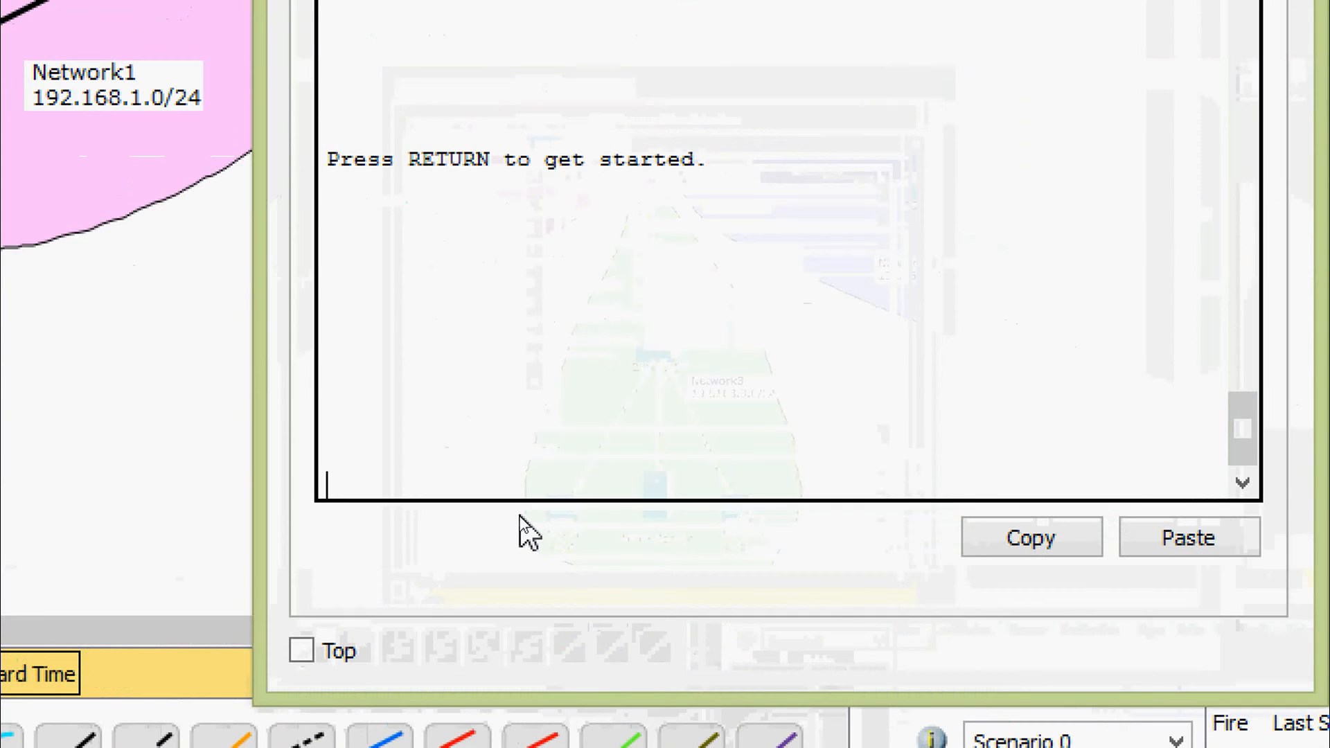
key("Return")
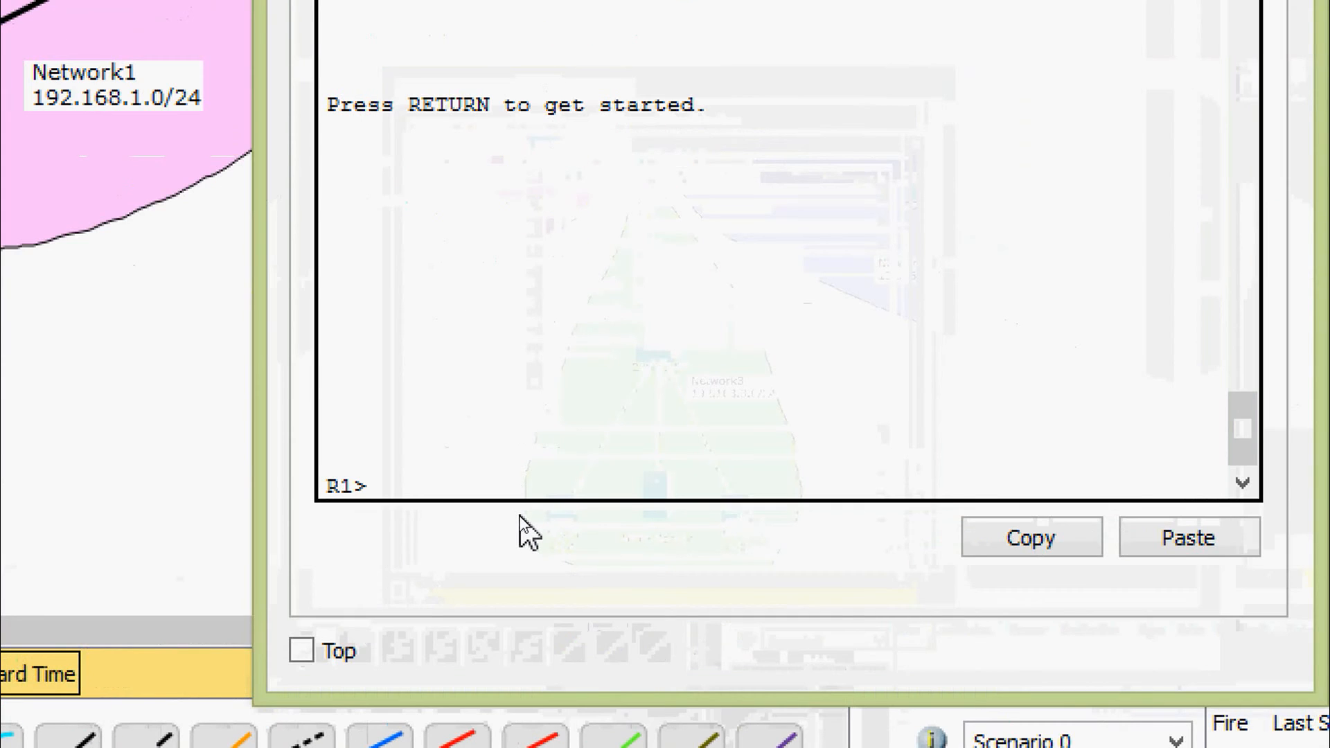
Enter privileged mode on R1 with enable and global configuration mode with configure terminal
type("ena")
key("Tab")
key("Return")
type("conf")
key("Tab")
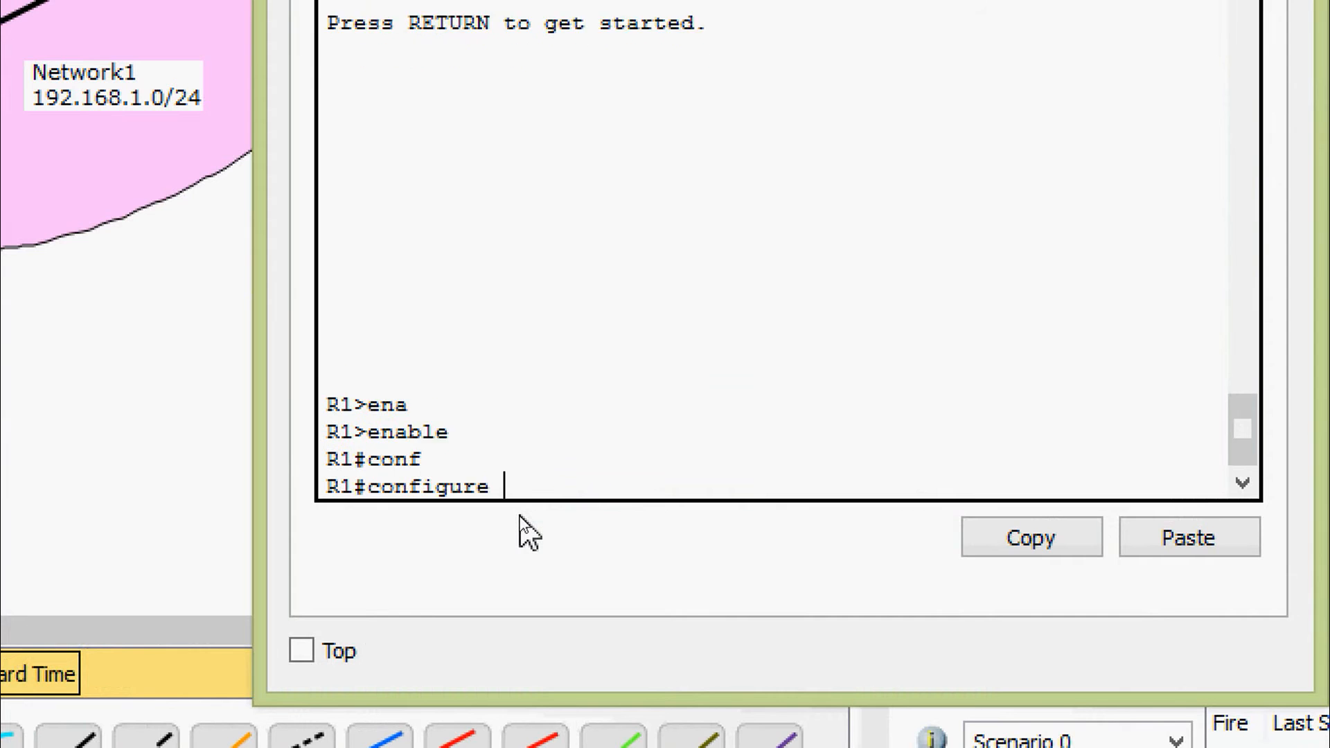
key("Tab")
type("terminal")
key("Return")
key("Return")
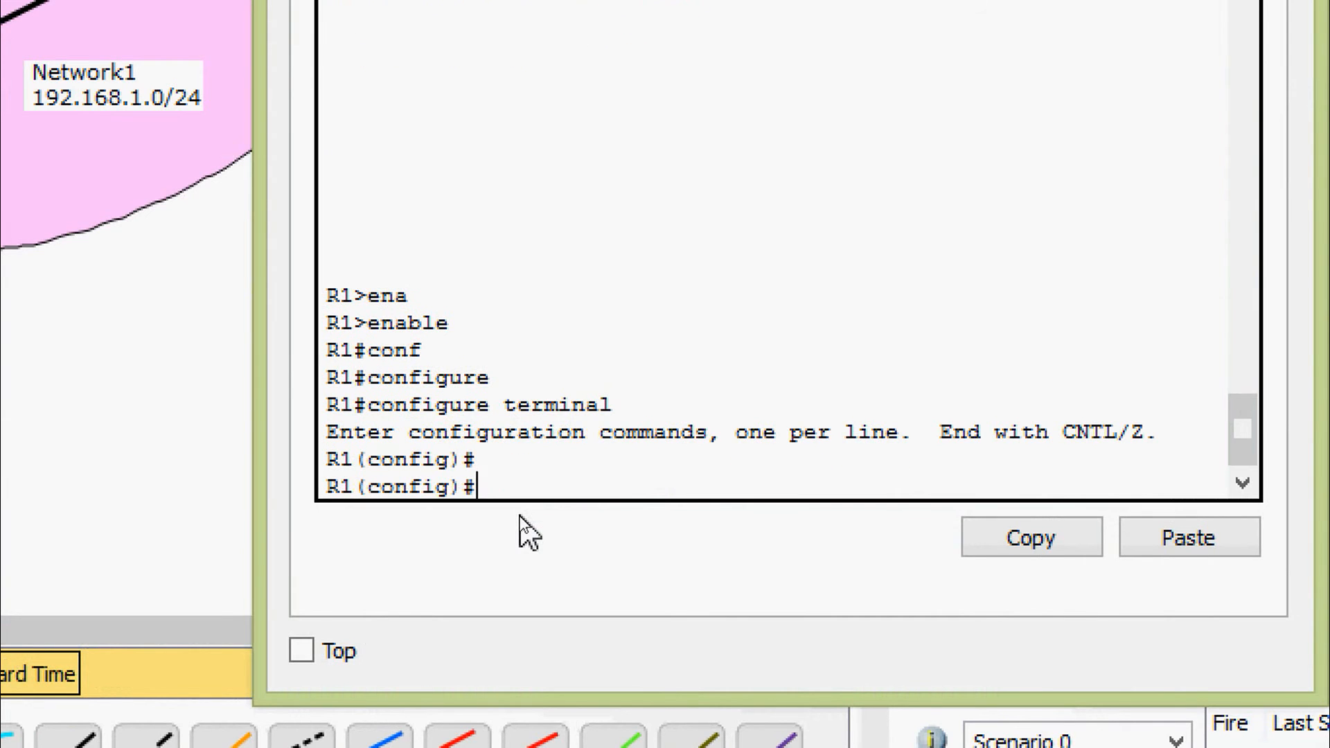
Enter interface configuration mode for gigabitEthernet 0/1 on R1
type("inter")
key("Tab")
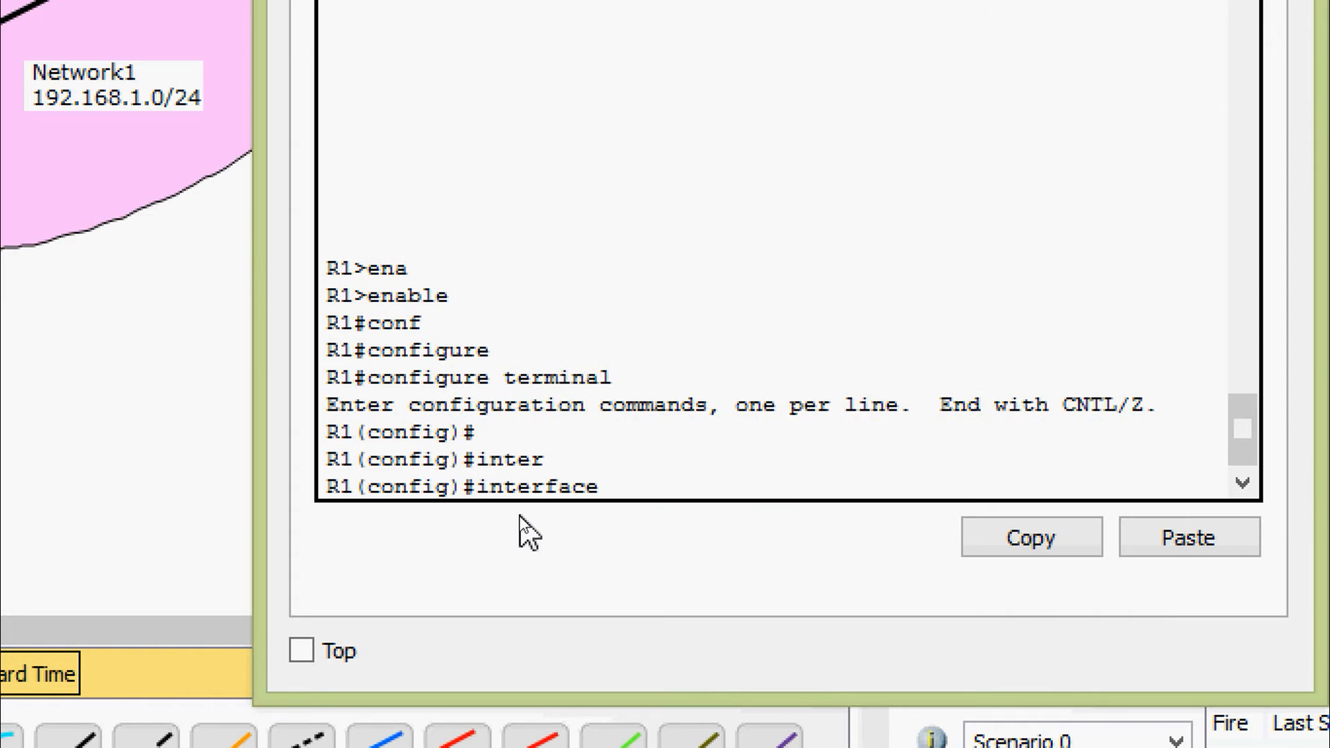
type("gi")
key("Tab")
type("0/1")
key("Return")
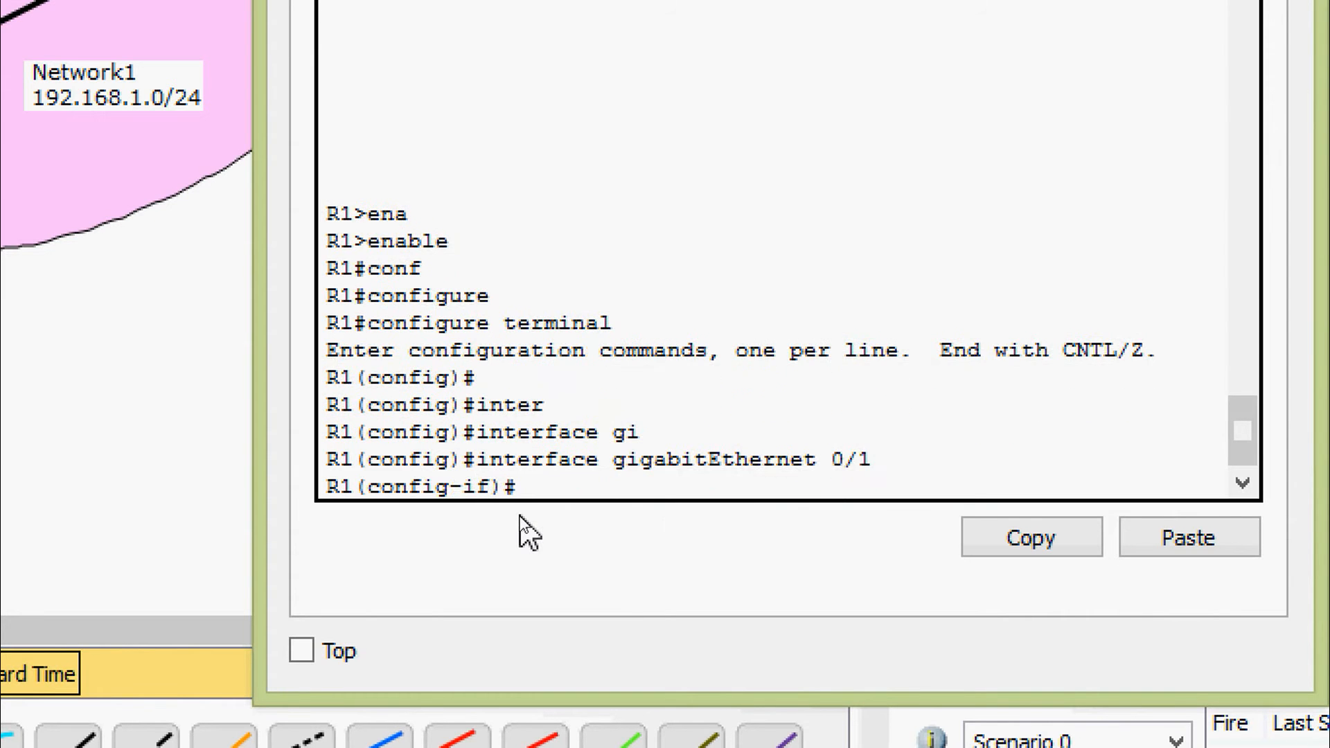
Set the ip helper-address of R1's gigabitEthernet 0/1 to 192.168.1.254, consulting the command help, and leave configuration mode
type("ip ?")
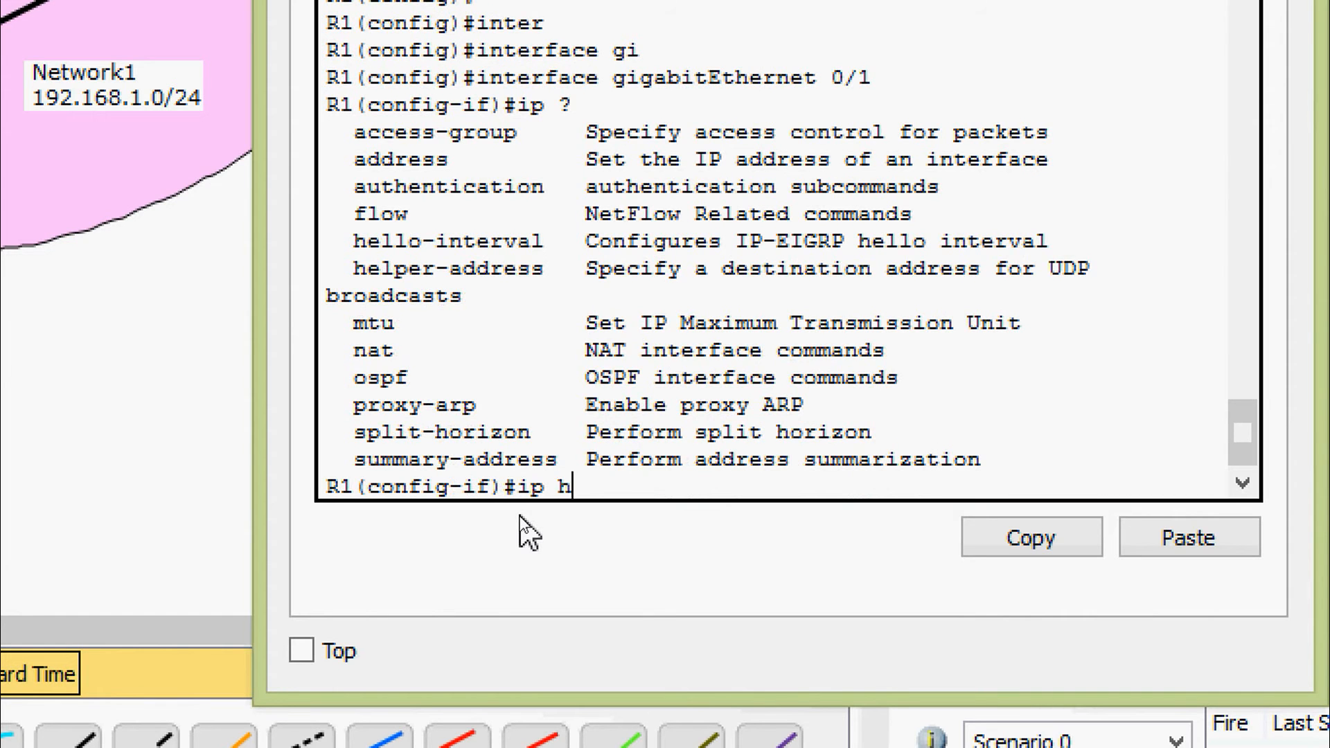
type("hel")
key("Tab")
type("per")
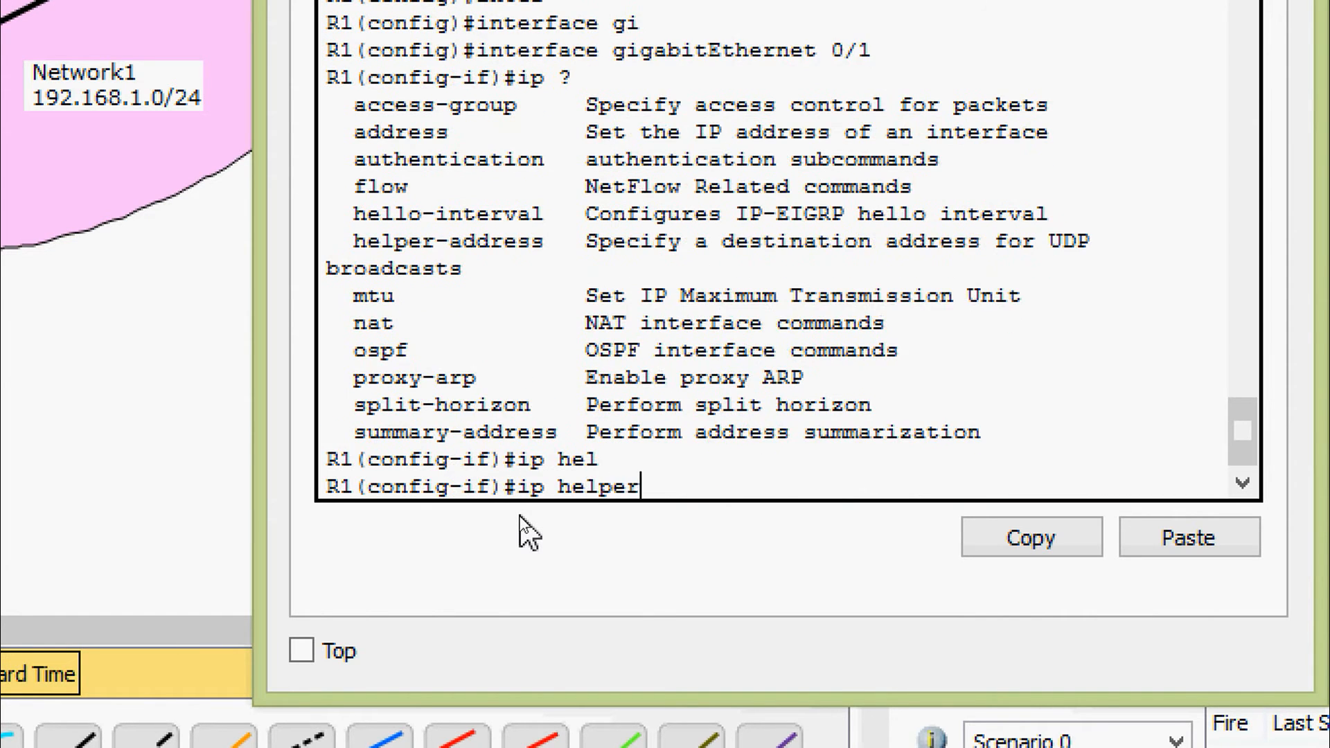
key("Tab")
type("?")
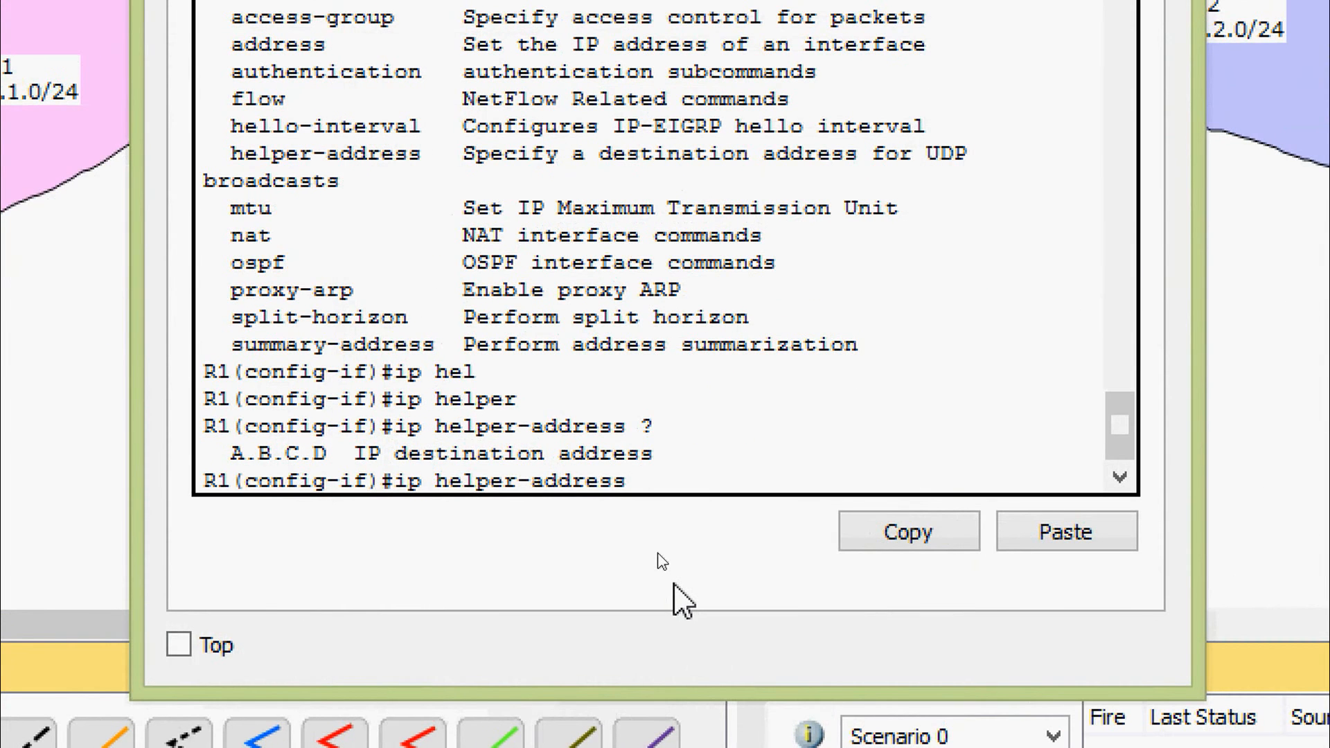
type("192.168.1.254")
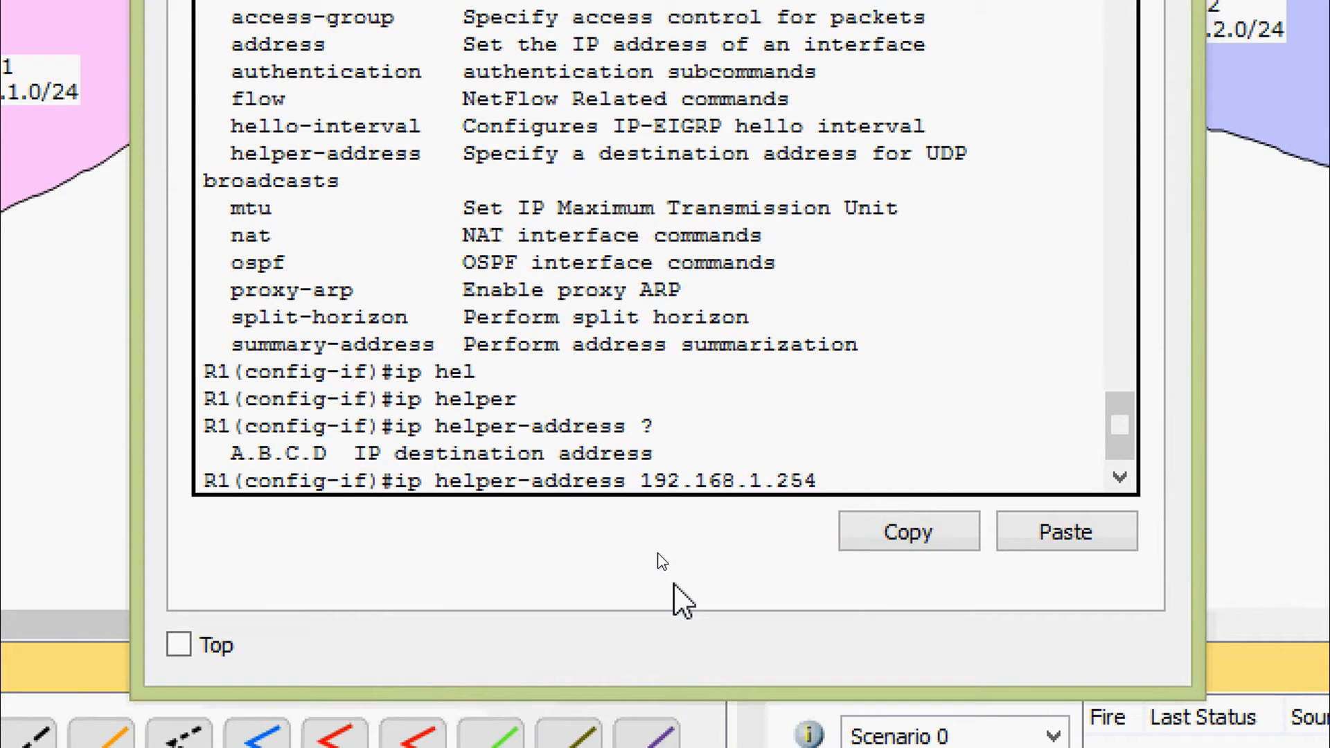
key("Return")
key("Return")
key("ctrl+z")
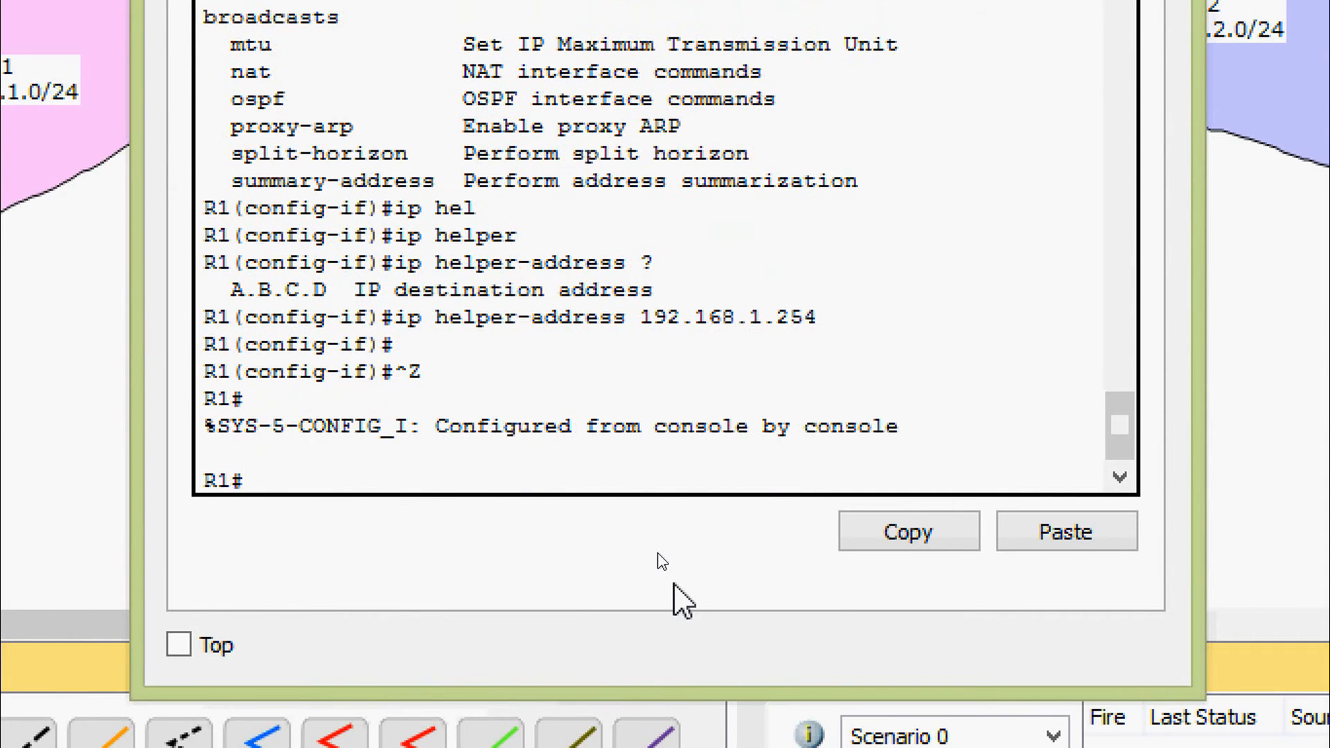
Save R1's running-config to startup-config with the default destination filename and close R1's window
type("copr")
key("Tab")
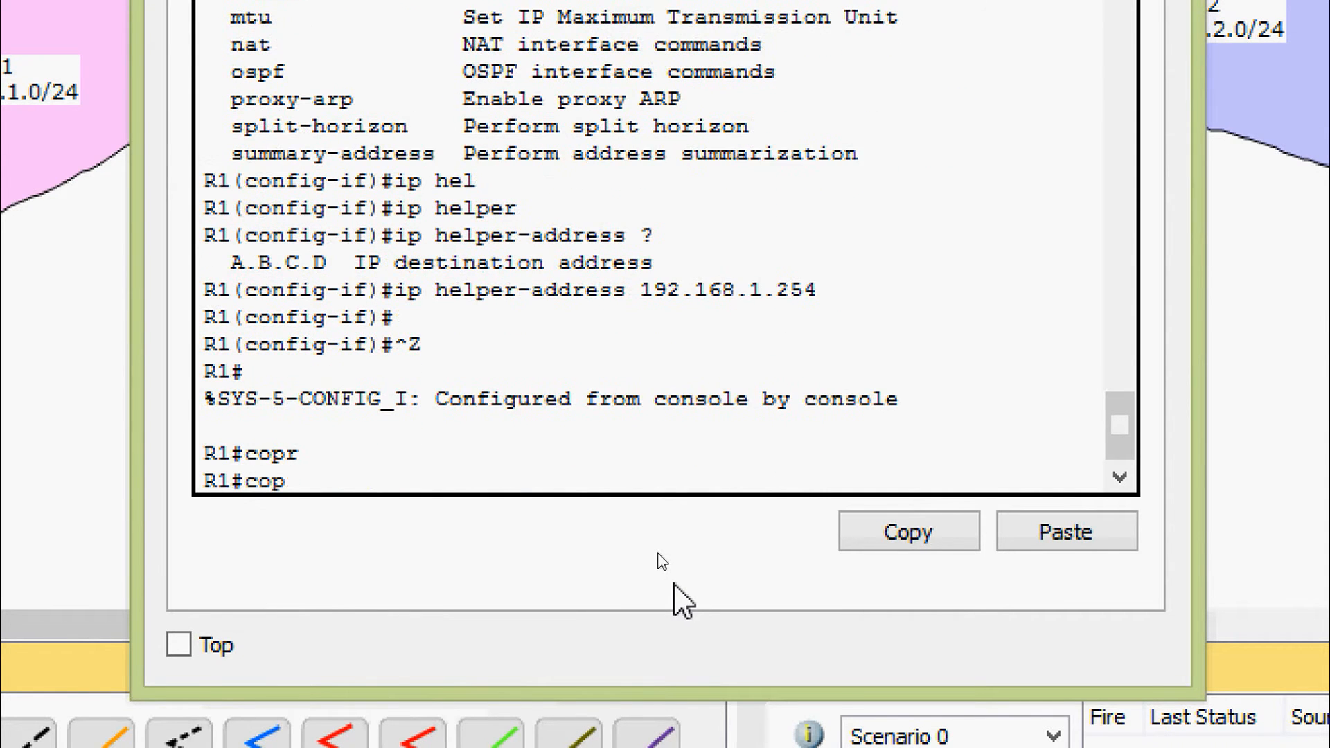
key("Tab")
type("r")
key("Tab")
type("st")
key("Tab")
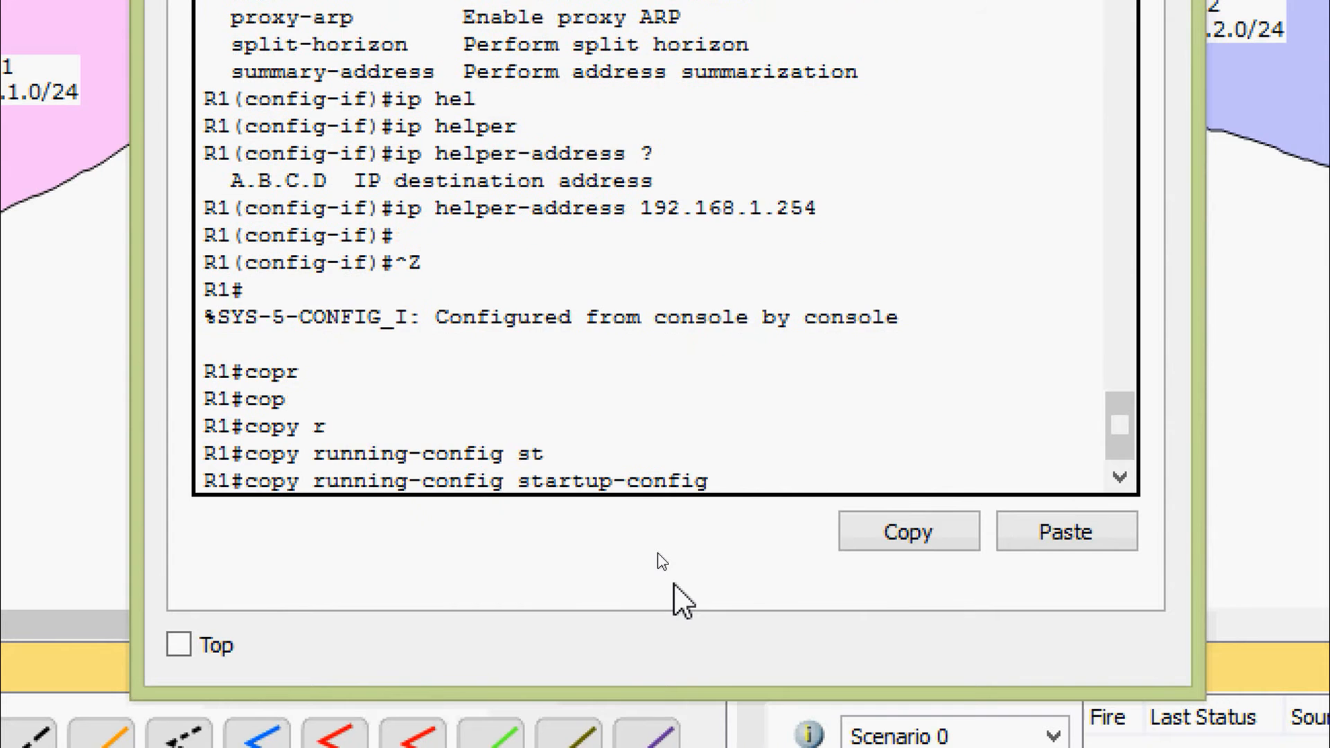
key("Return")
key("Return")
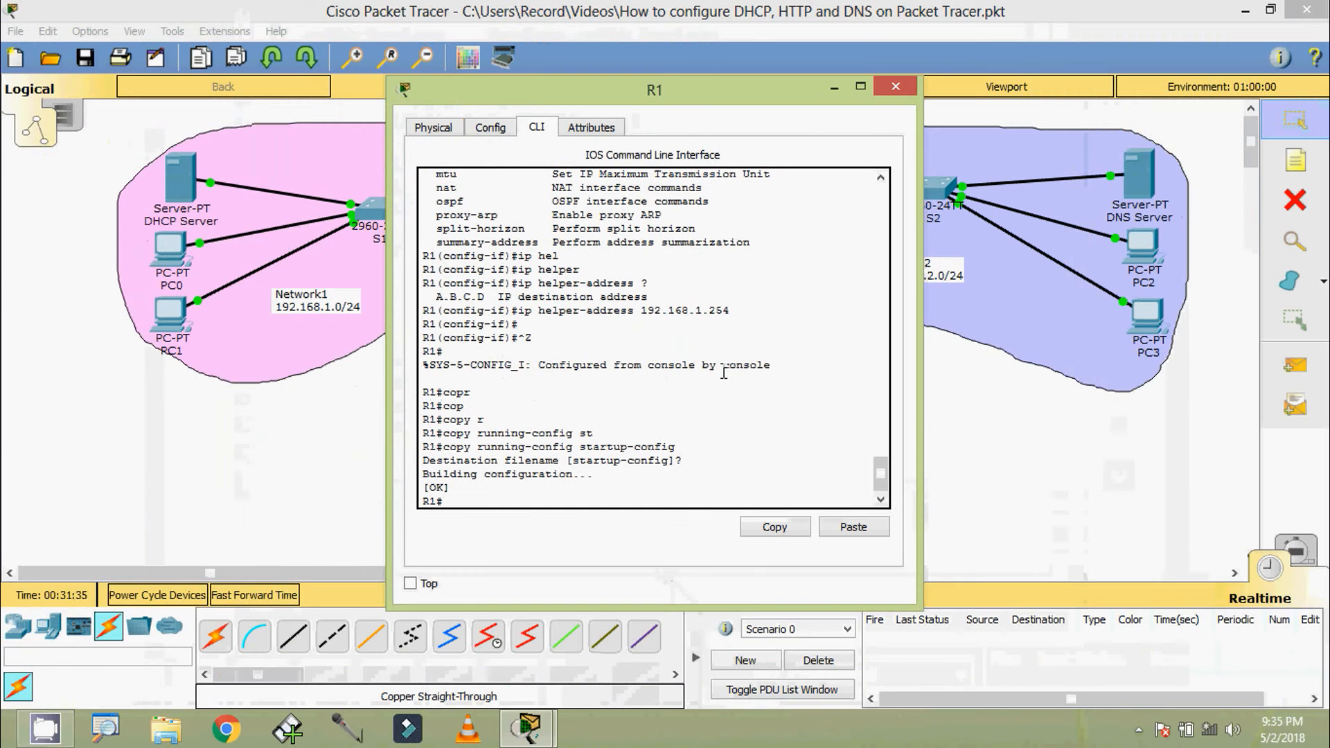
left_click(895, 85)
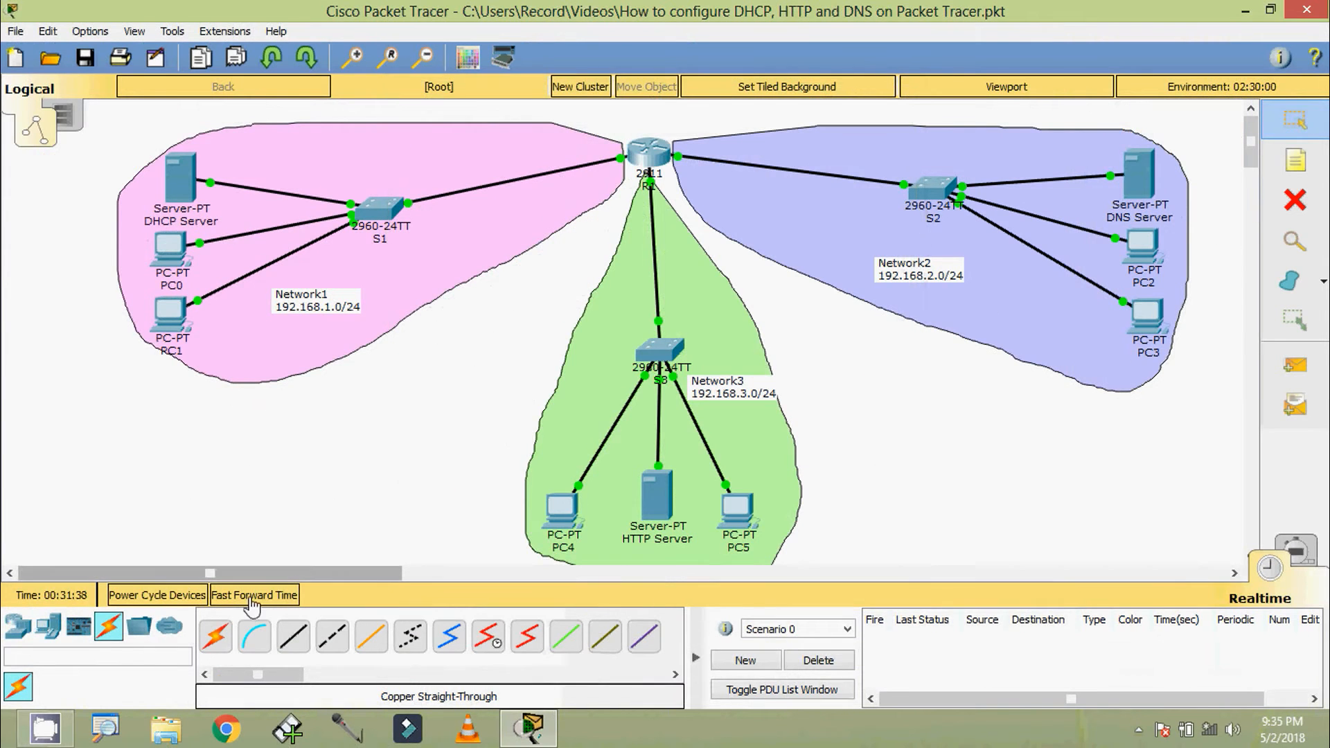
Fast-forward the simulation time and review PC2's IP configuration
left_click(243, 597)
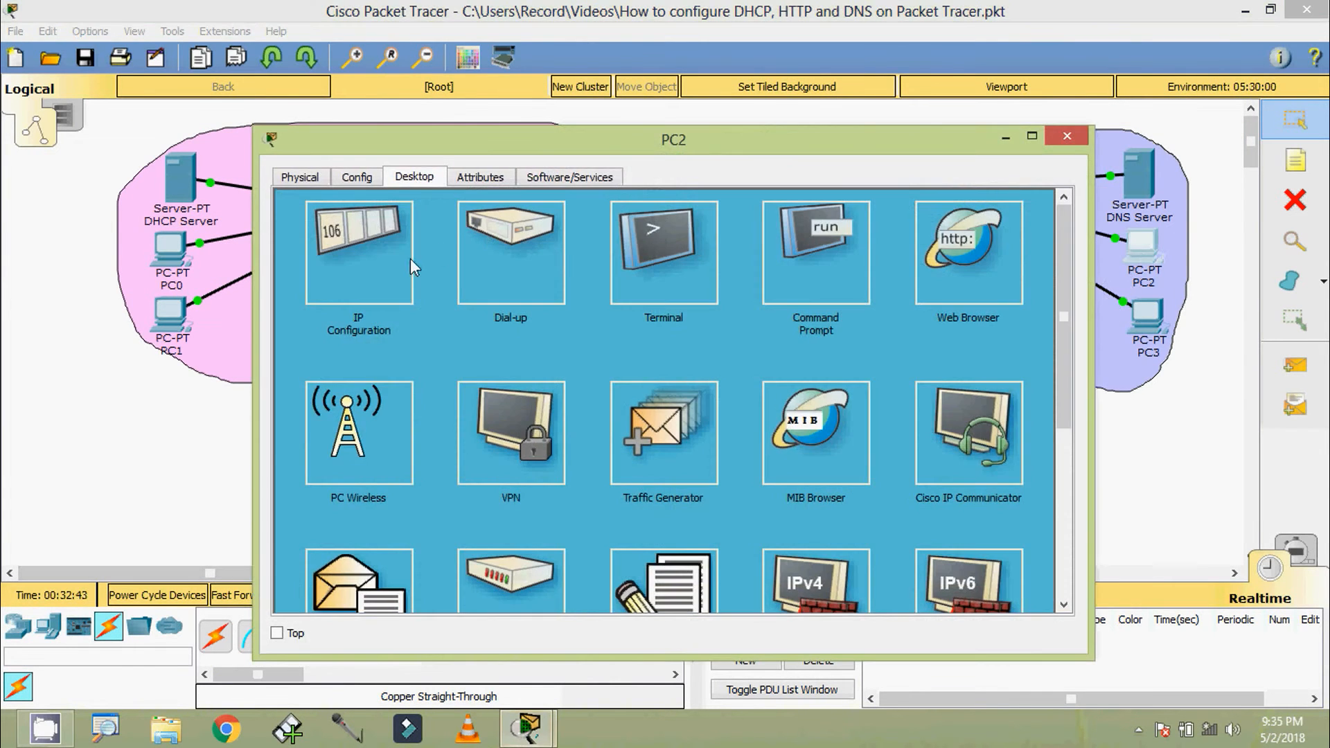
left_click(398, 263)
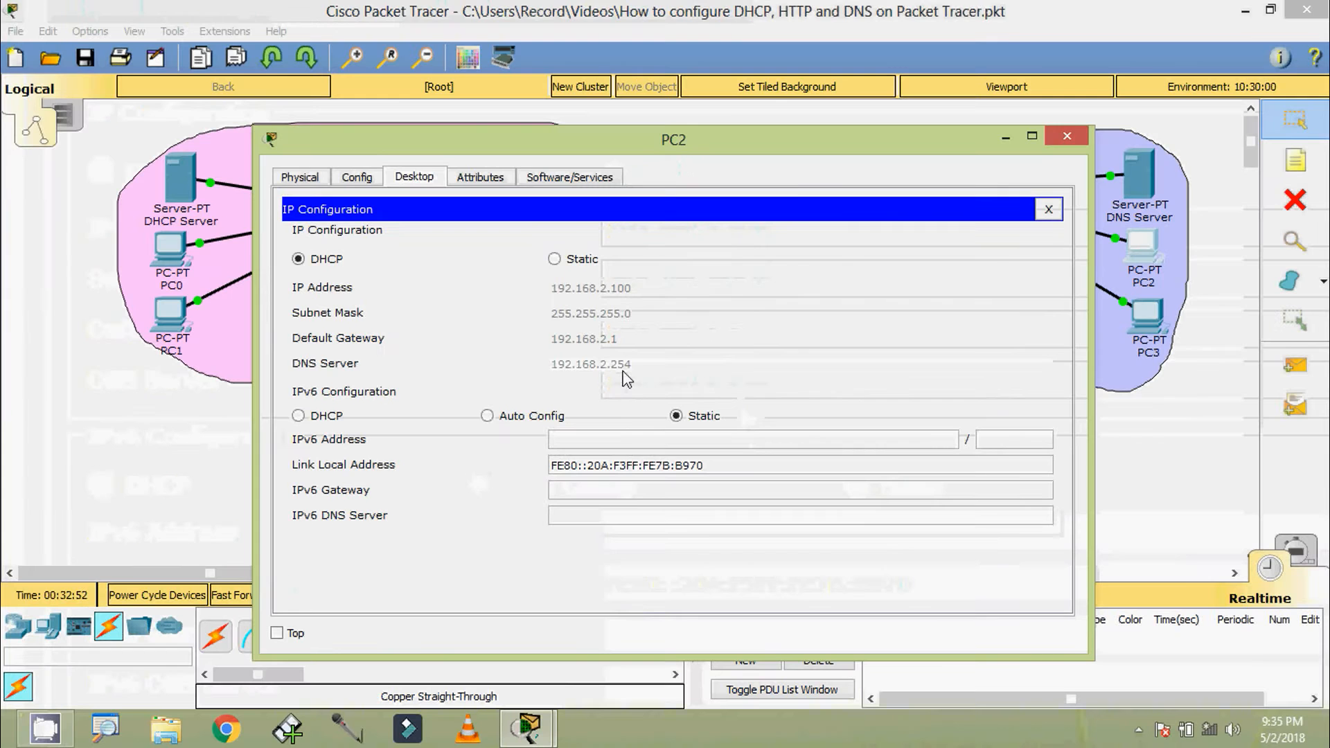
left_click(1056, 135)
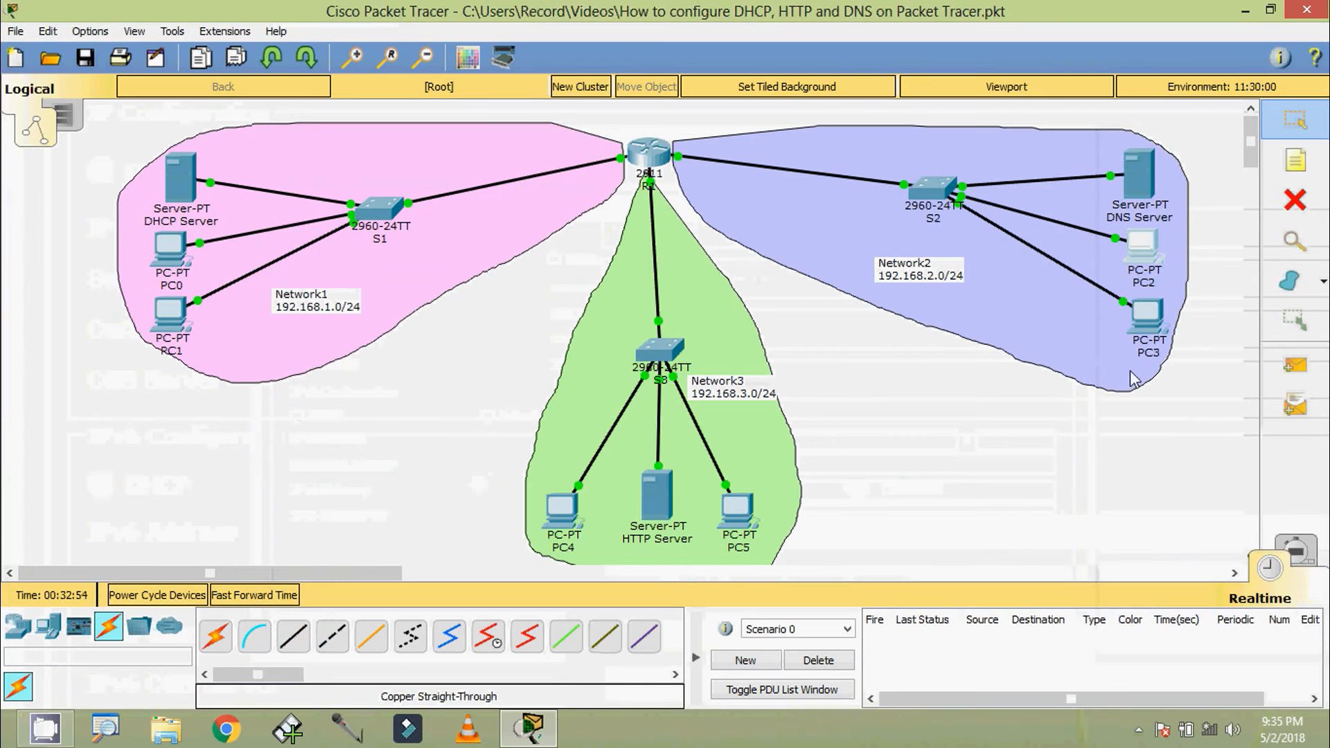
Switch PC3's IP configuration to DHCP and close its window
left_click(1149, 318)
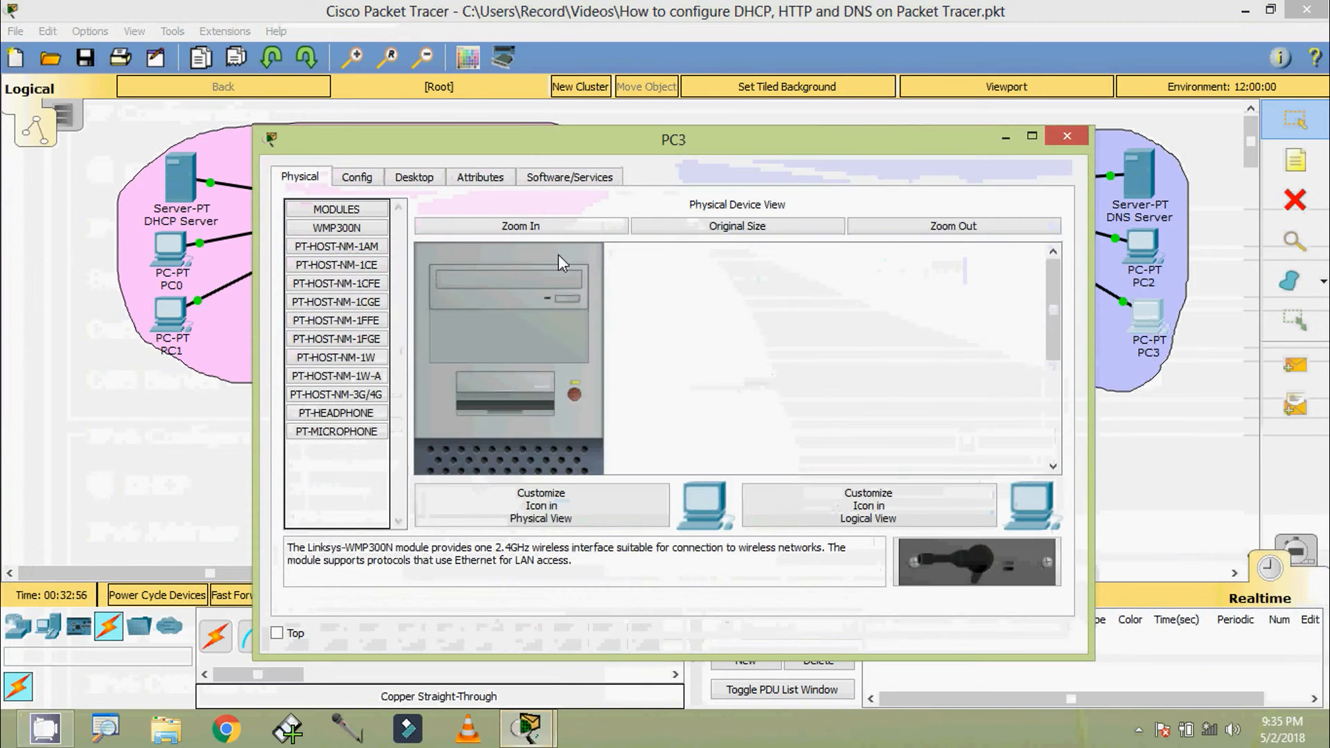
left_click(419, 179)
left_click(372, 259)
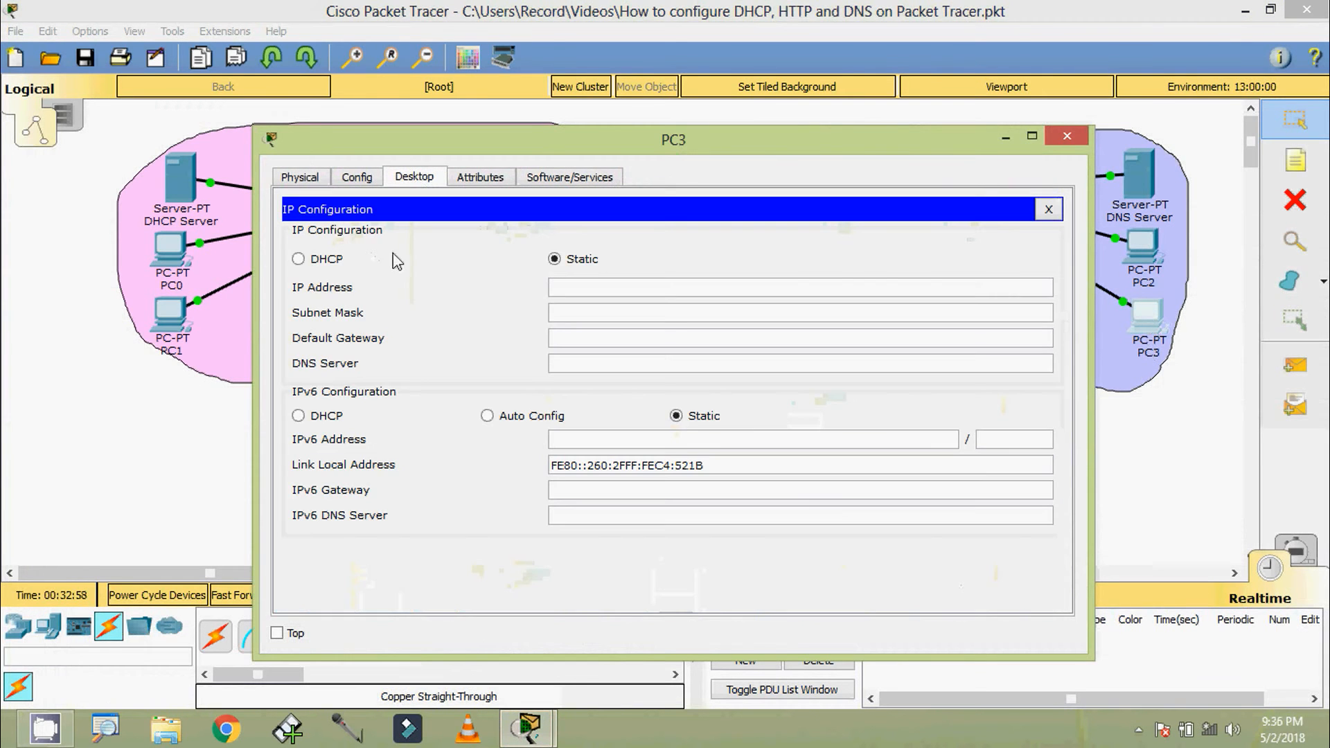
left_click(336, 260)
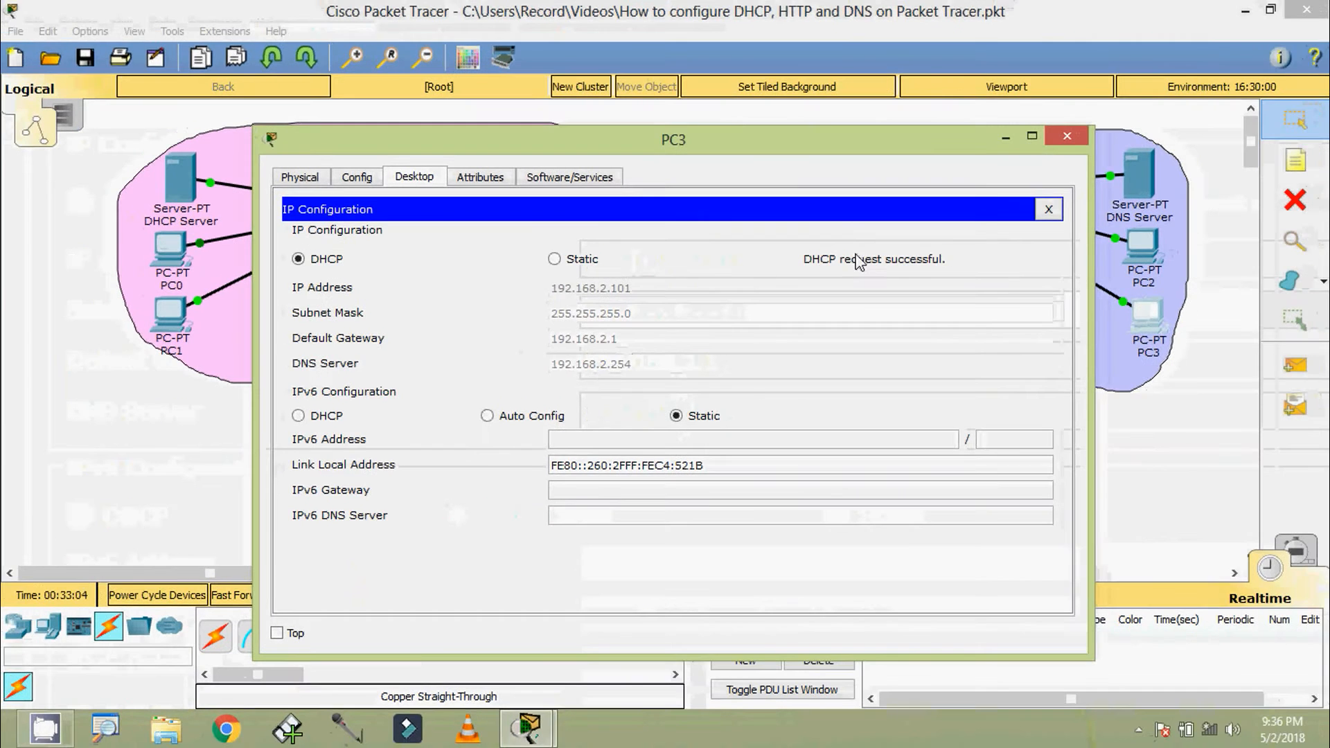
left_click(1066, 136)
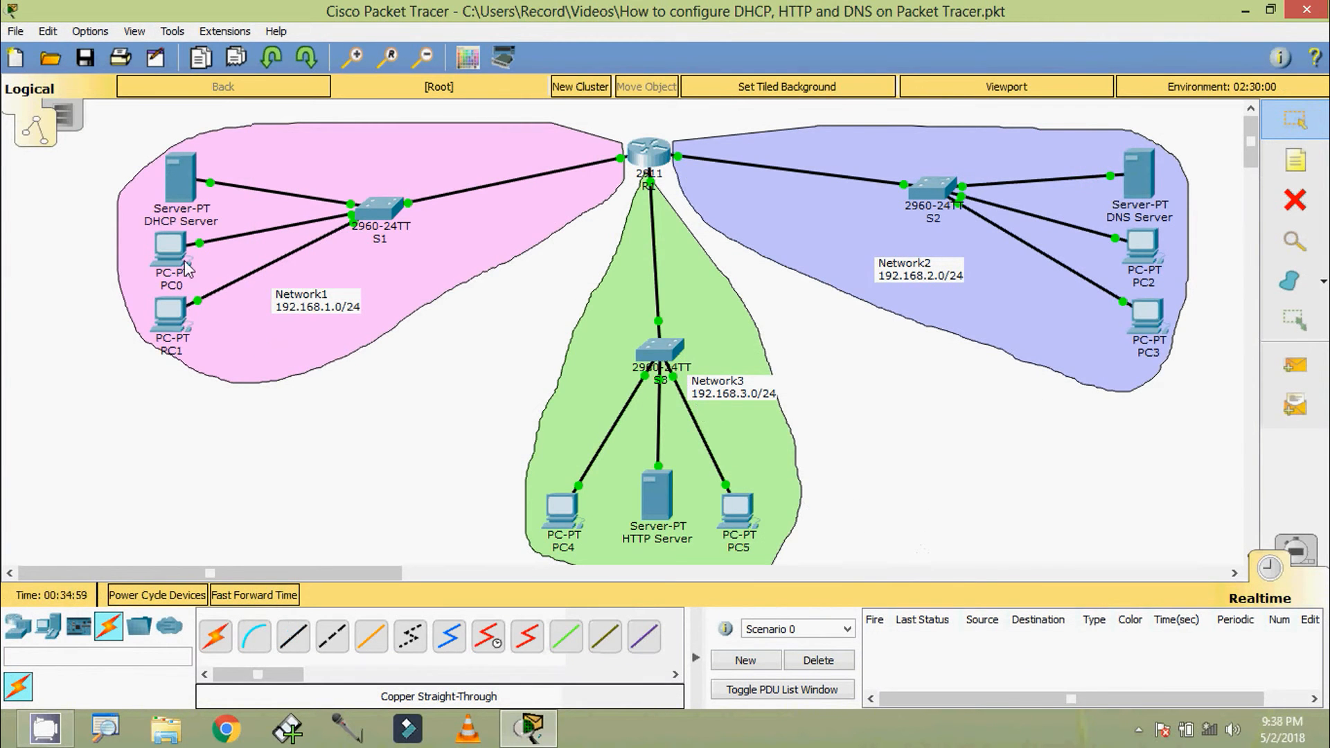
Open the DHCP service settings of the DHCP Server and enter Network3 as the pool name
left_click(185, 193)
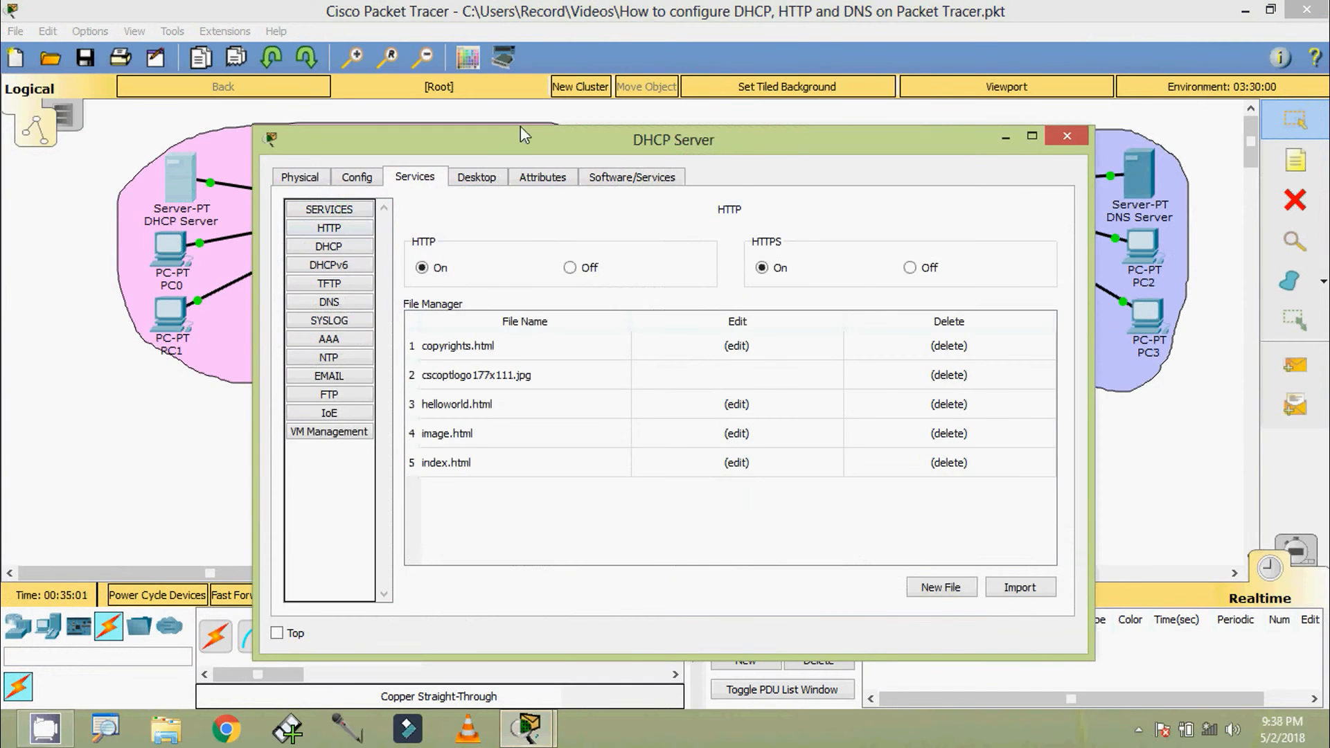
left_click(351, 202)
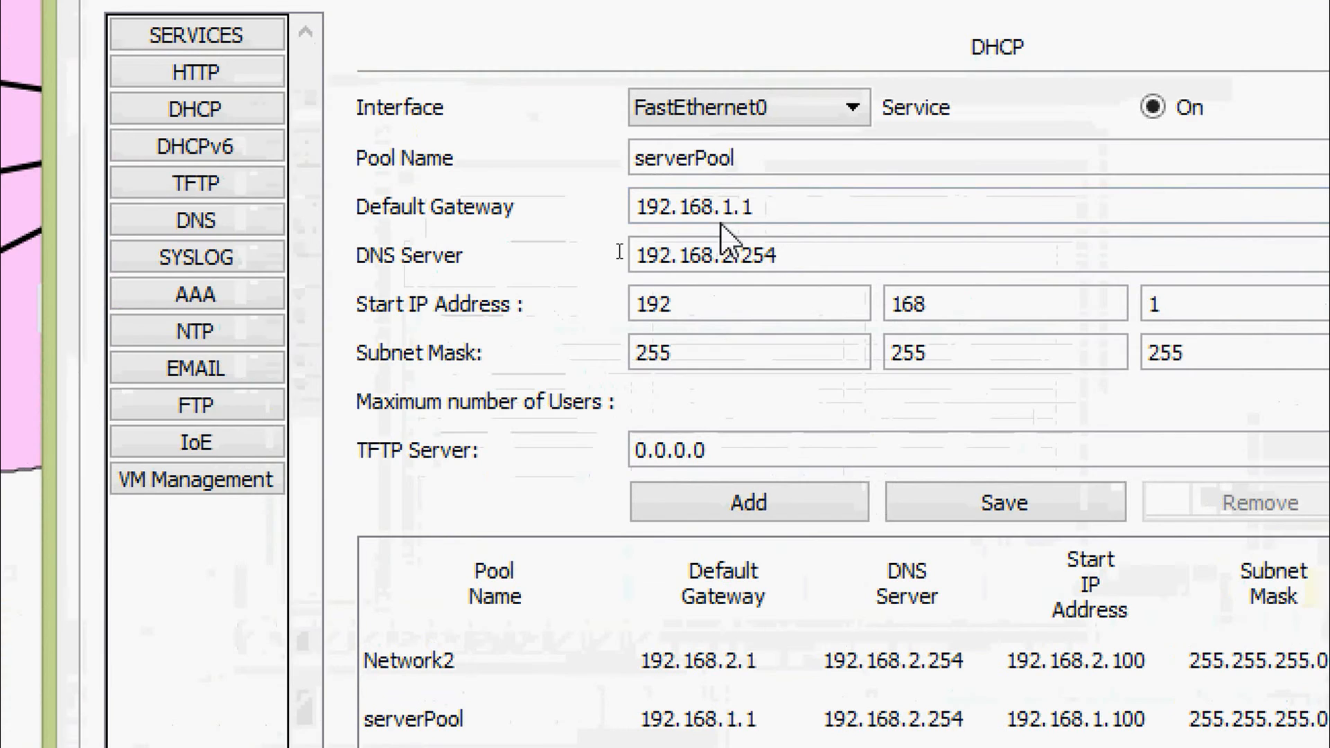
left_click_drag(630, 226, 518, 215)
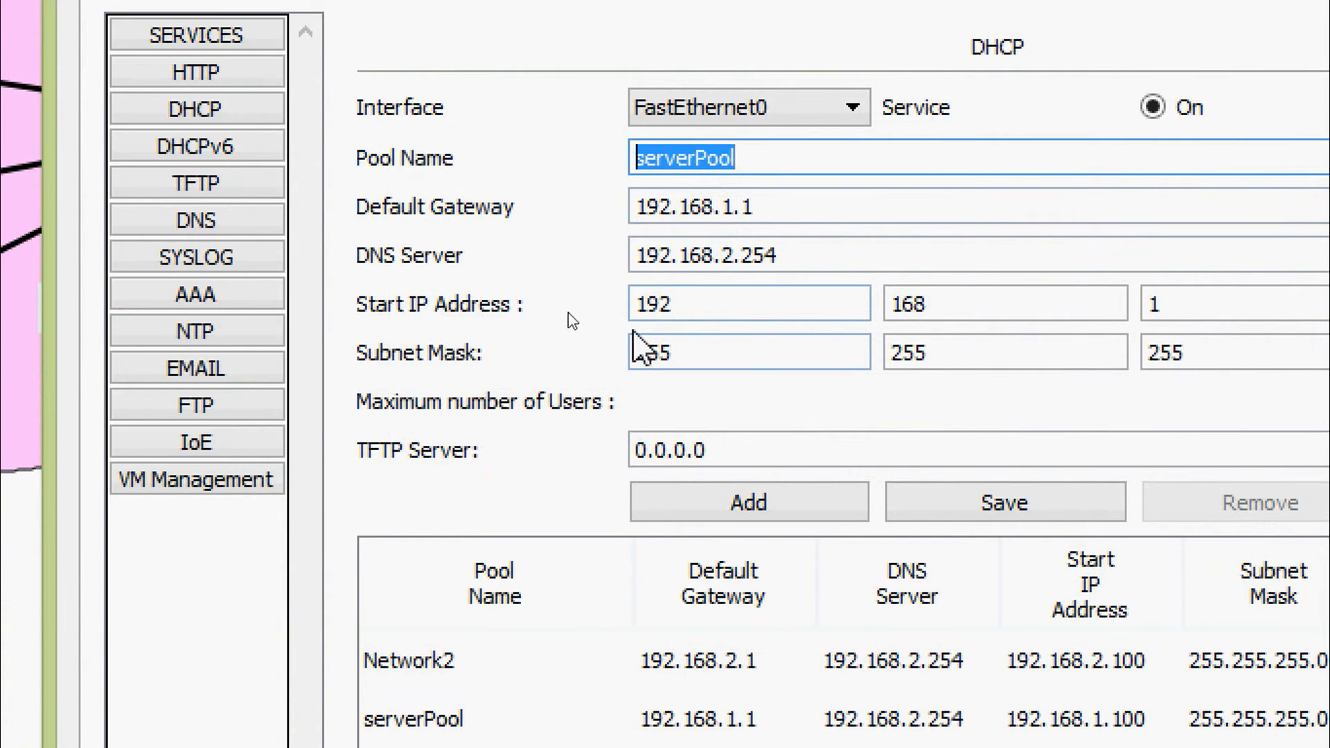
type("Network3")
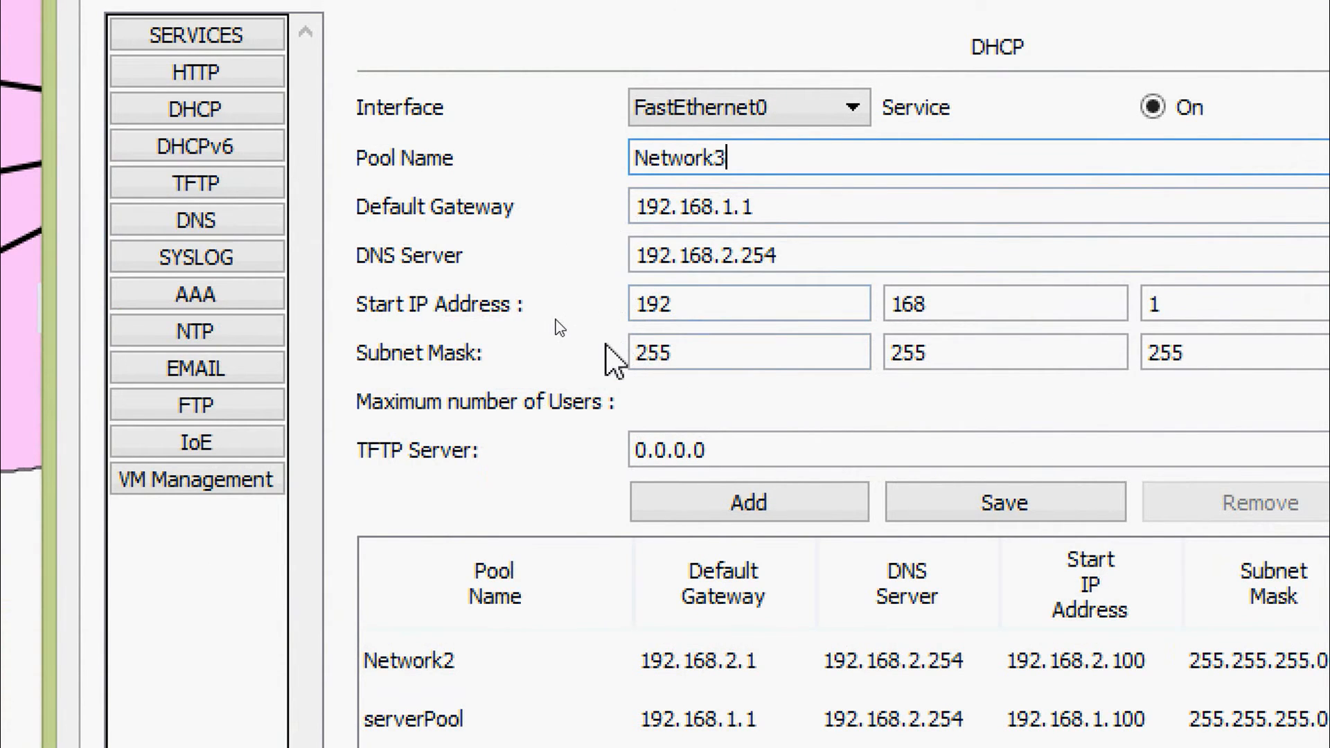
Set the Network3 pool's default gateway to 192.168.3.1
key("Tab")
key("End")
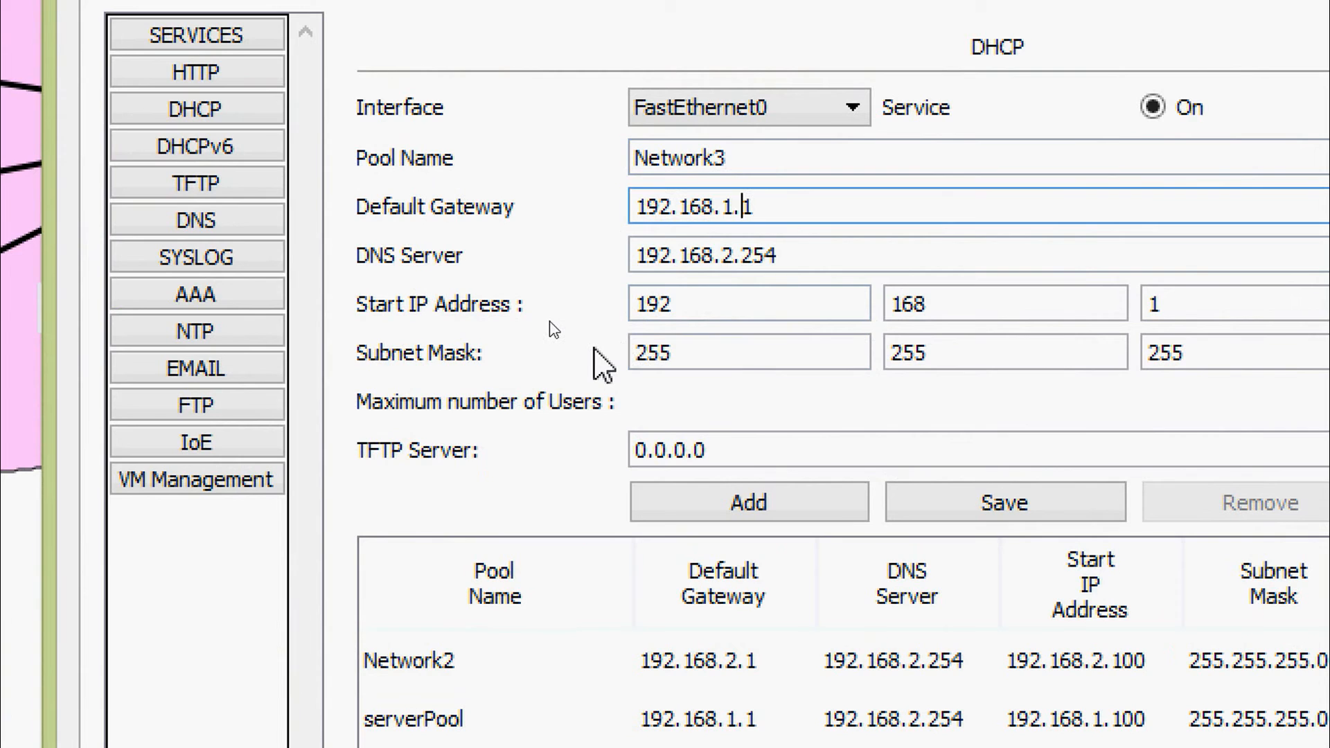
key("BackSpace")
type("3")
key("Tab")
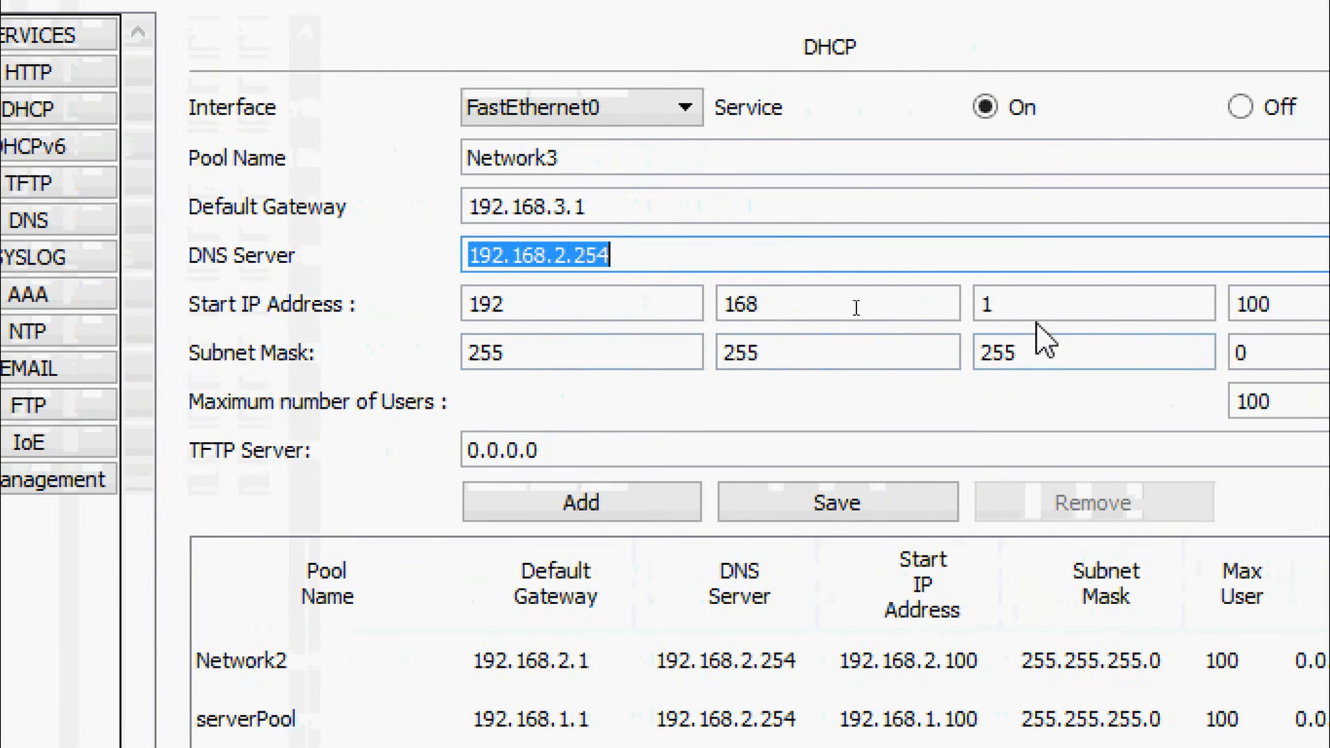
Set the Network3 pool's start IP address to 192.168.3.100 and add it to the DHCP Server's pool table
left_click(1136, 309)
key("BackSpace")
type("3")
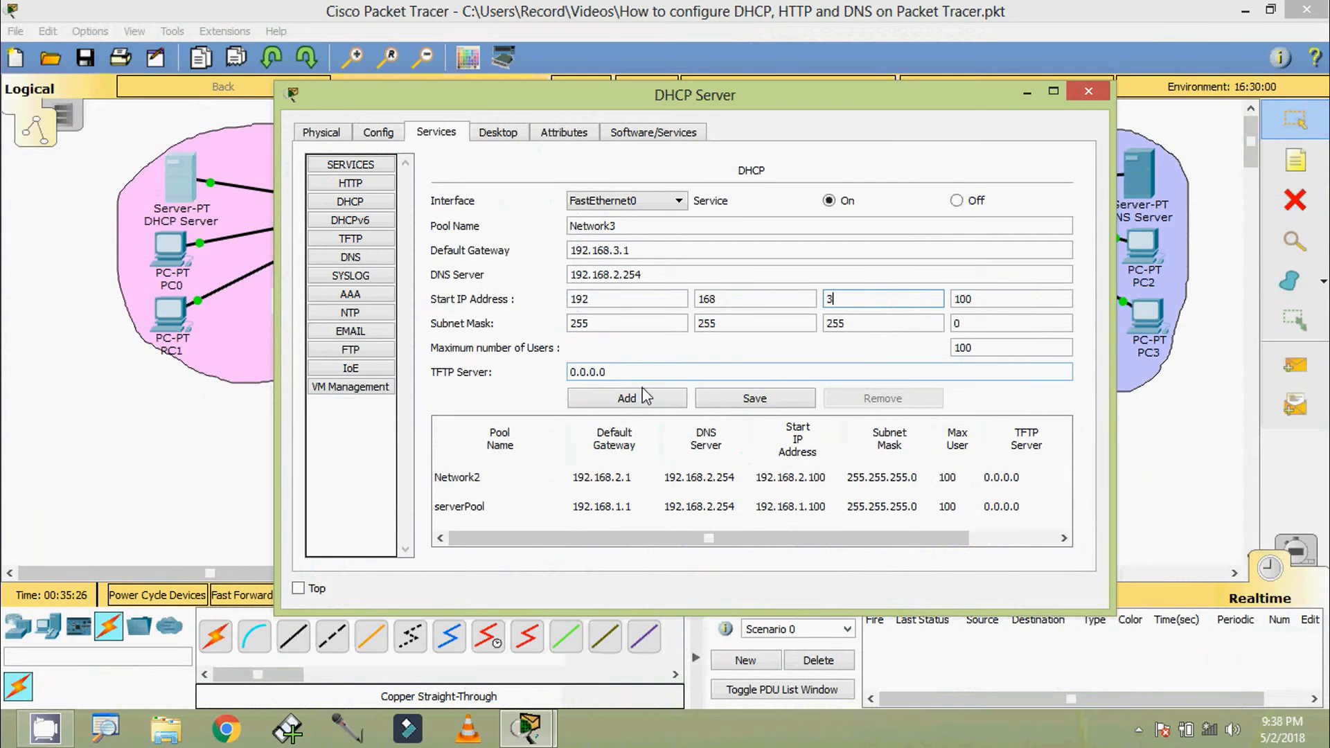
left_click(627, 398)
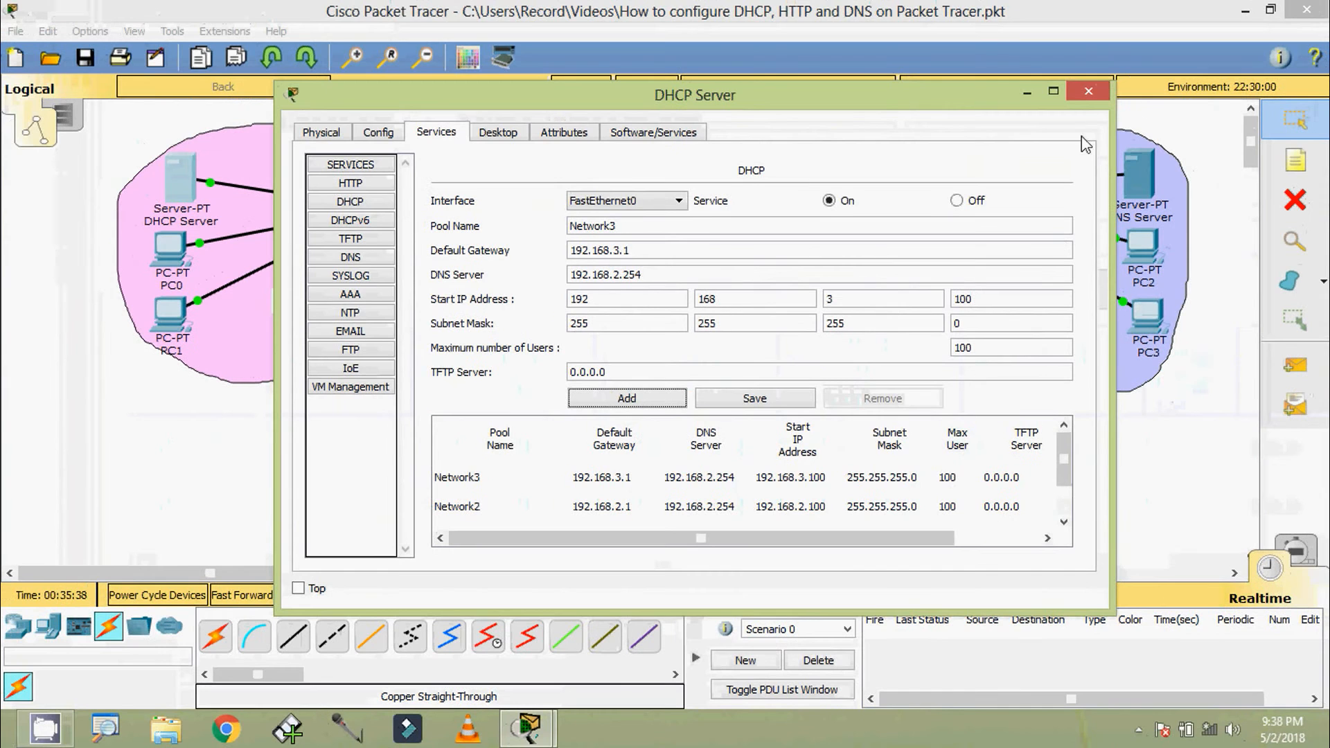
left_click(1088, 92)
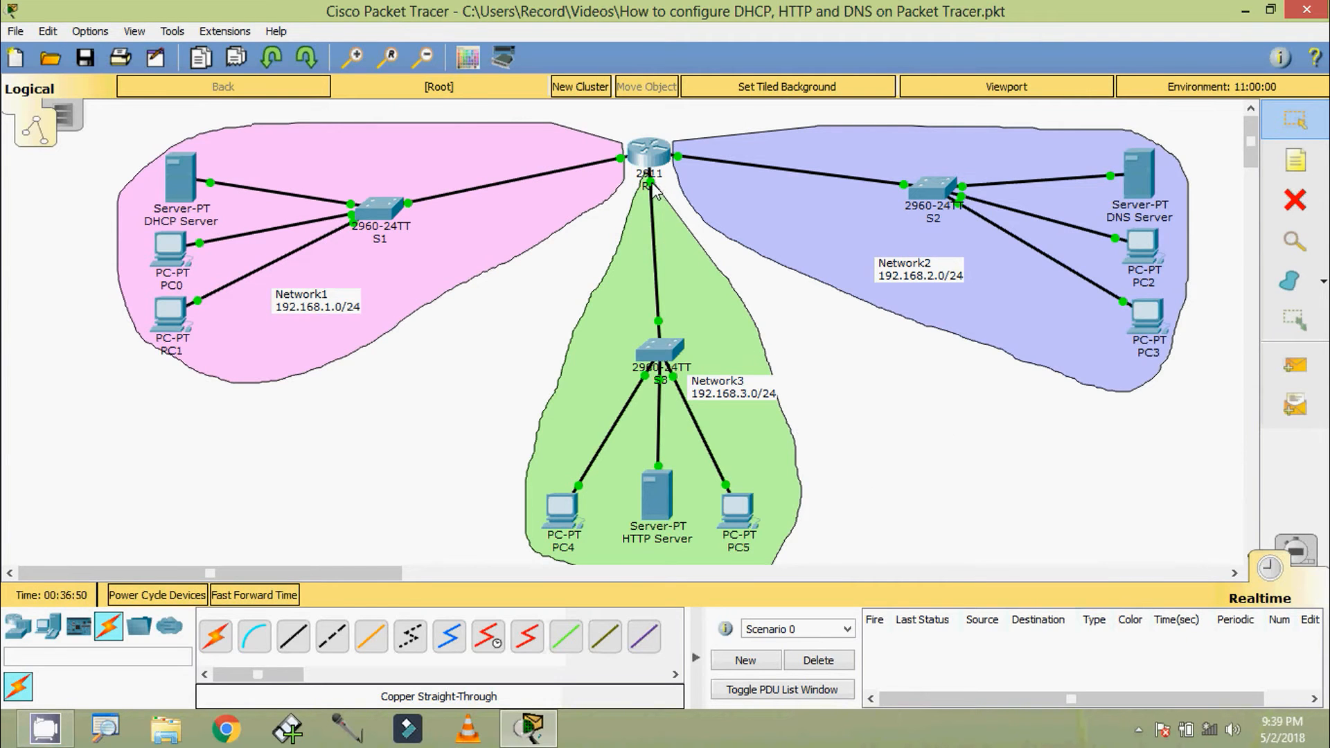
Open R1's command line, enter global configuration mode and select interface gigabitEthernet 0/2
mouse_move(658, 192)
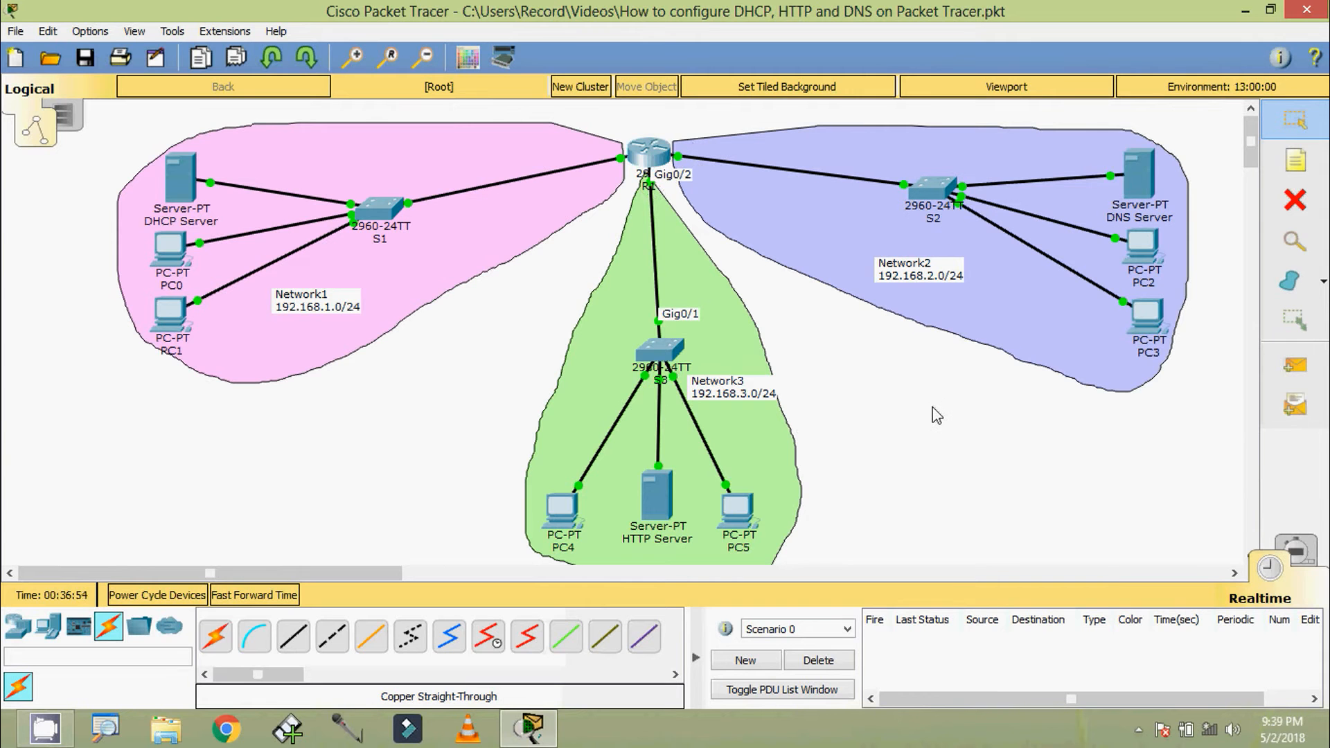
left_click(646, 163)
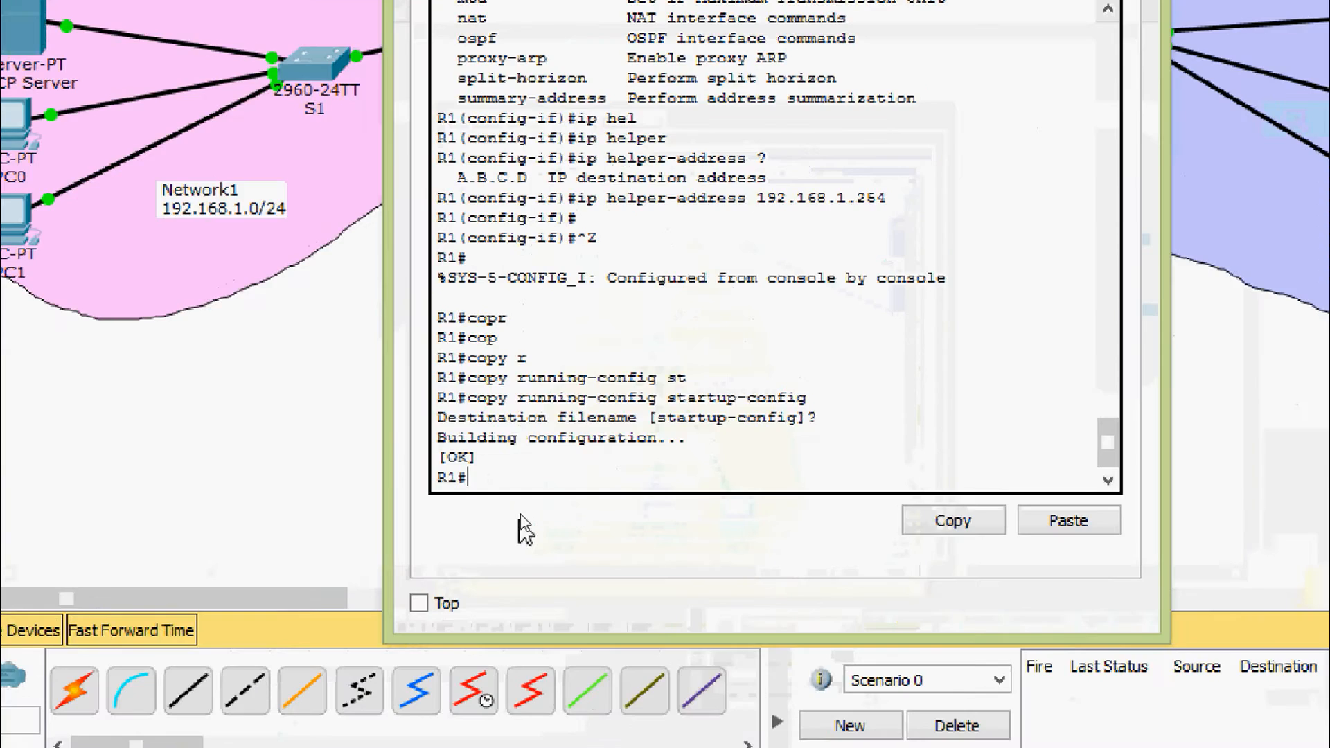
type("conf")
key("Tab")
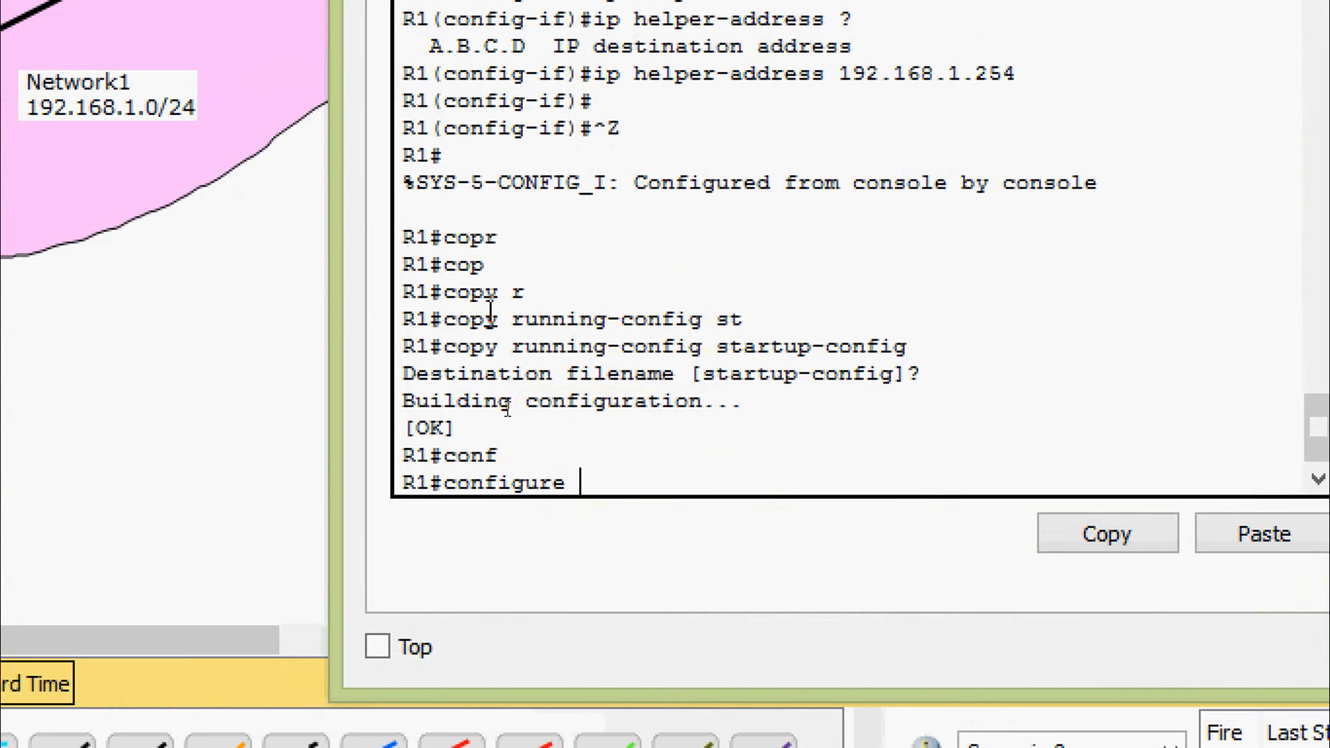
key("Tab")
key("Return")
type("inter")
key("Tab")
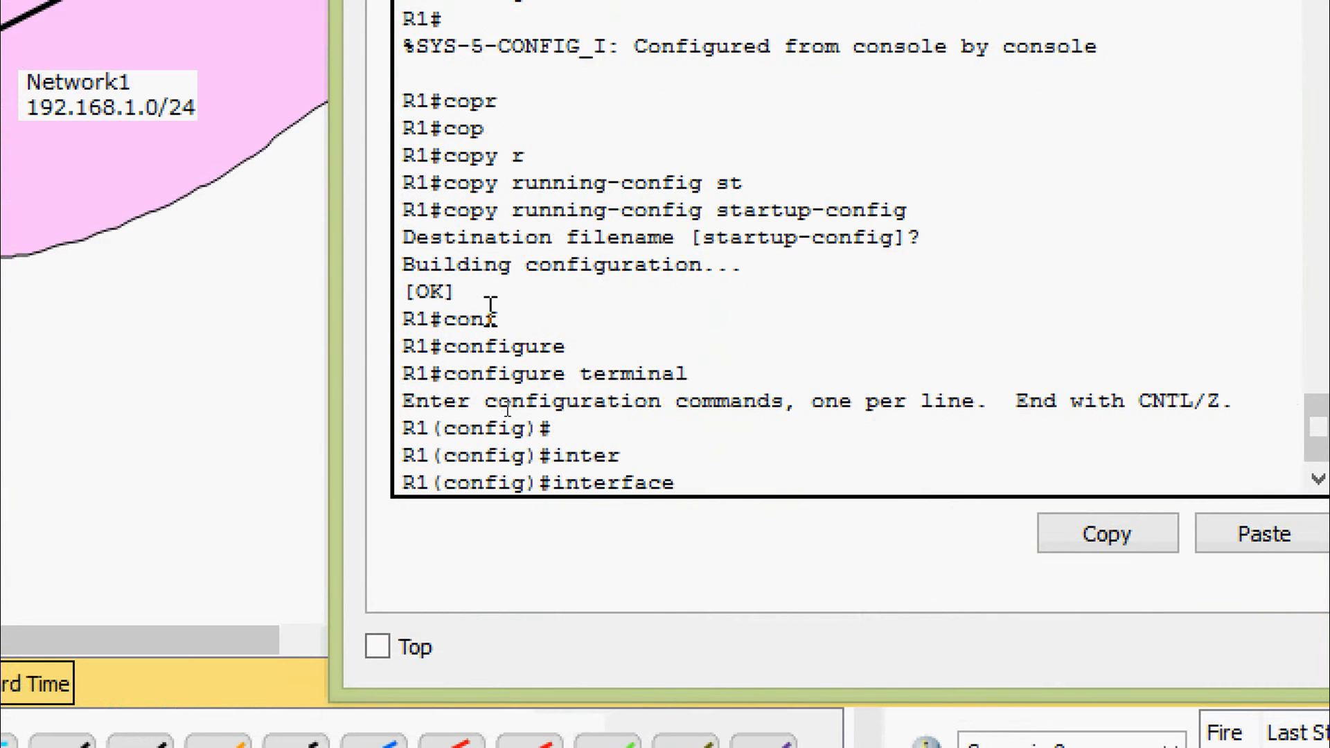
type("gi")
key("Tab")
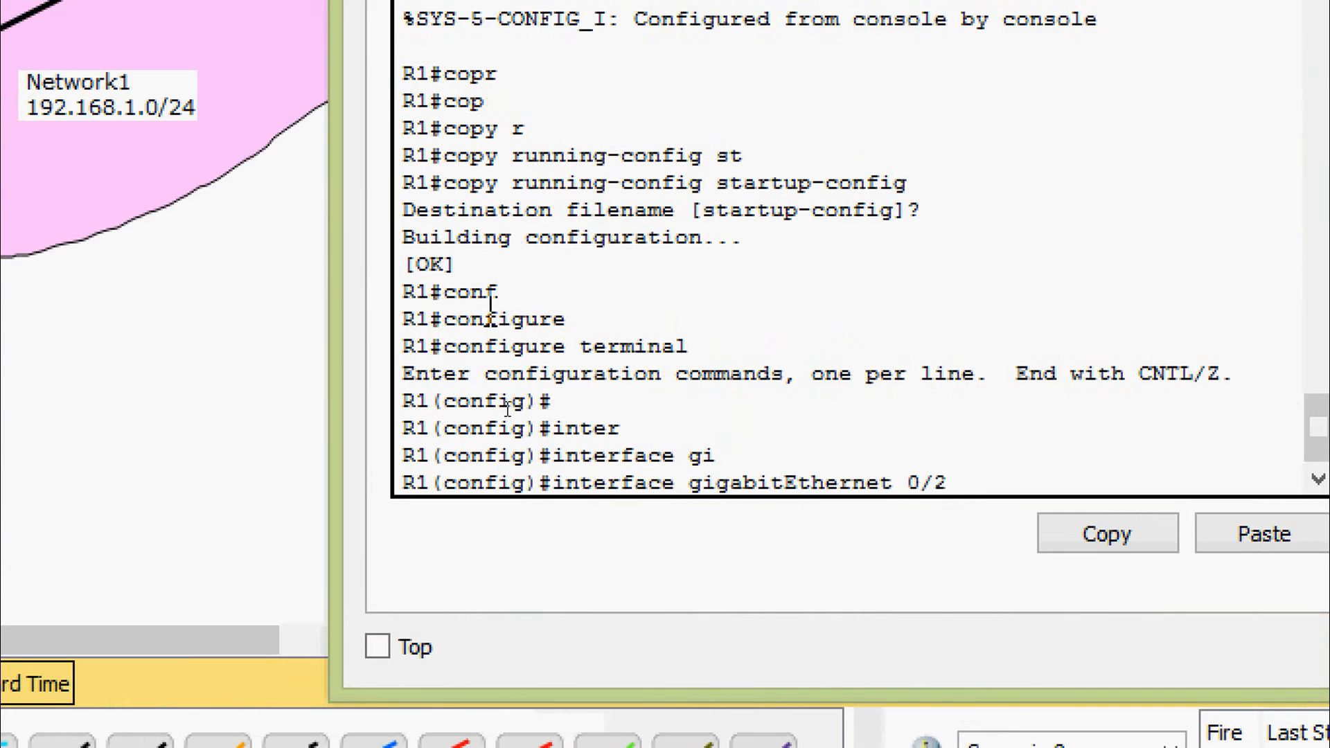
key("Return")
Assign ip helper-address 192.168.1.254 to R1's gigabitEthernet 0/2 interface and leave configuration mode
type("ip")
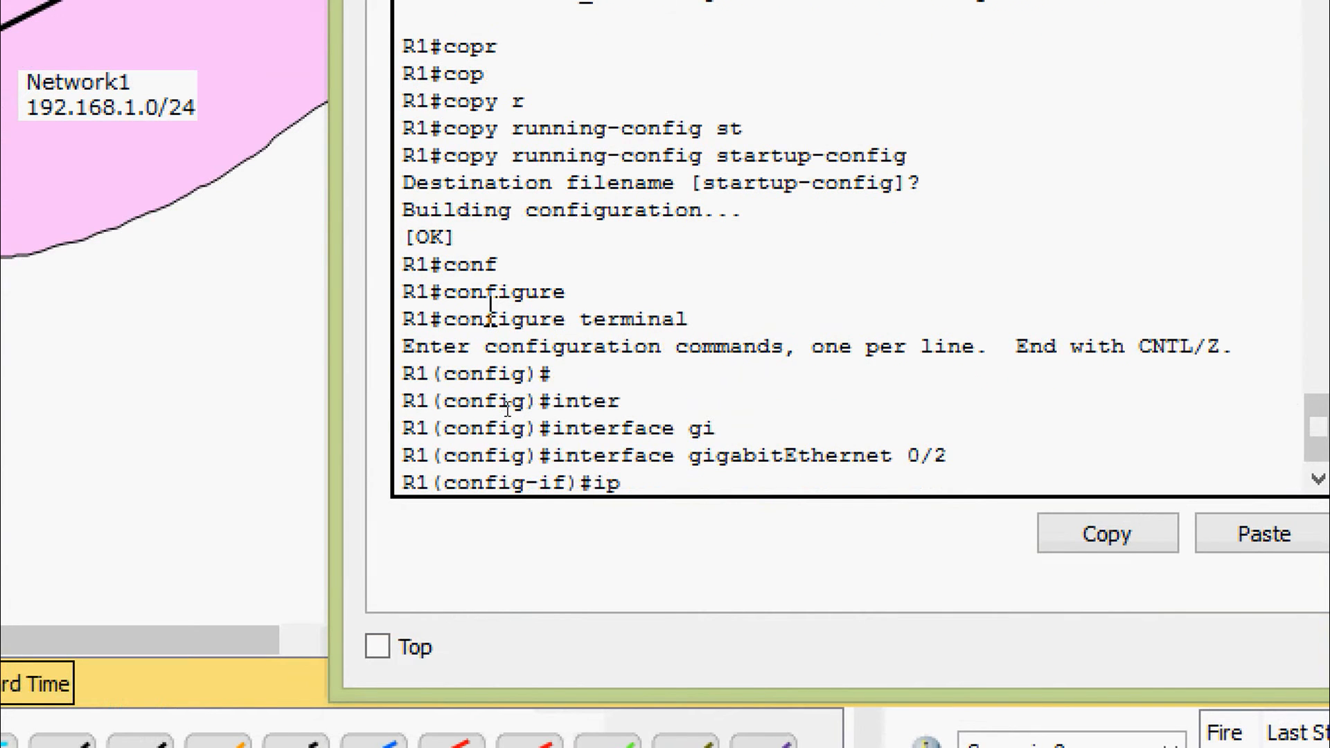
type(" help")
key("Tab")
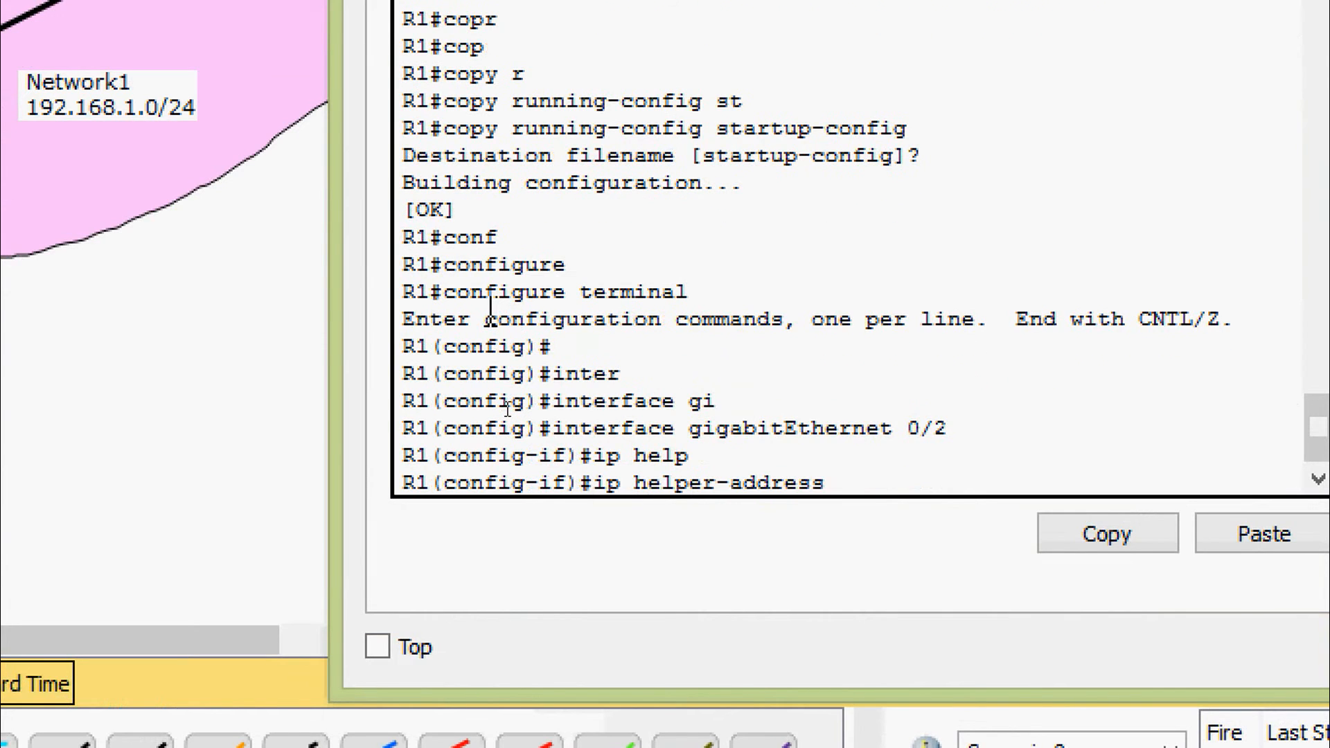
type("?")
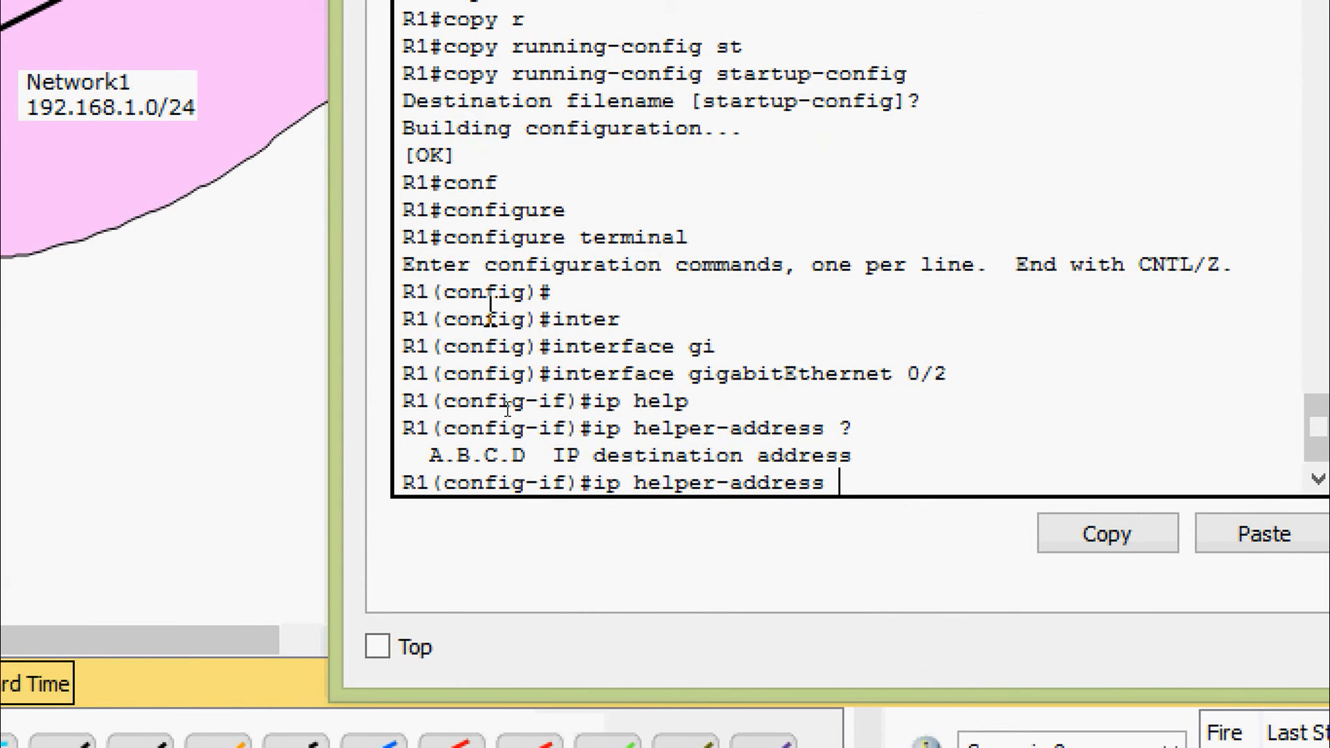
type("192.")
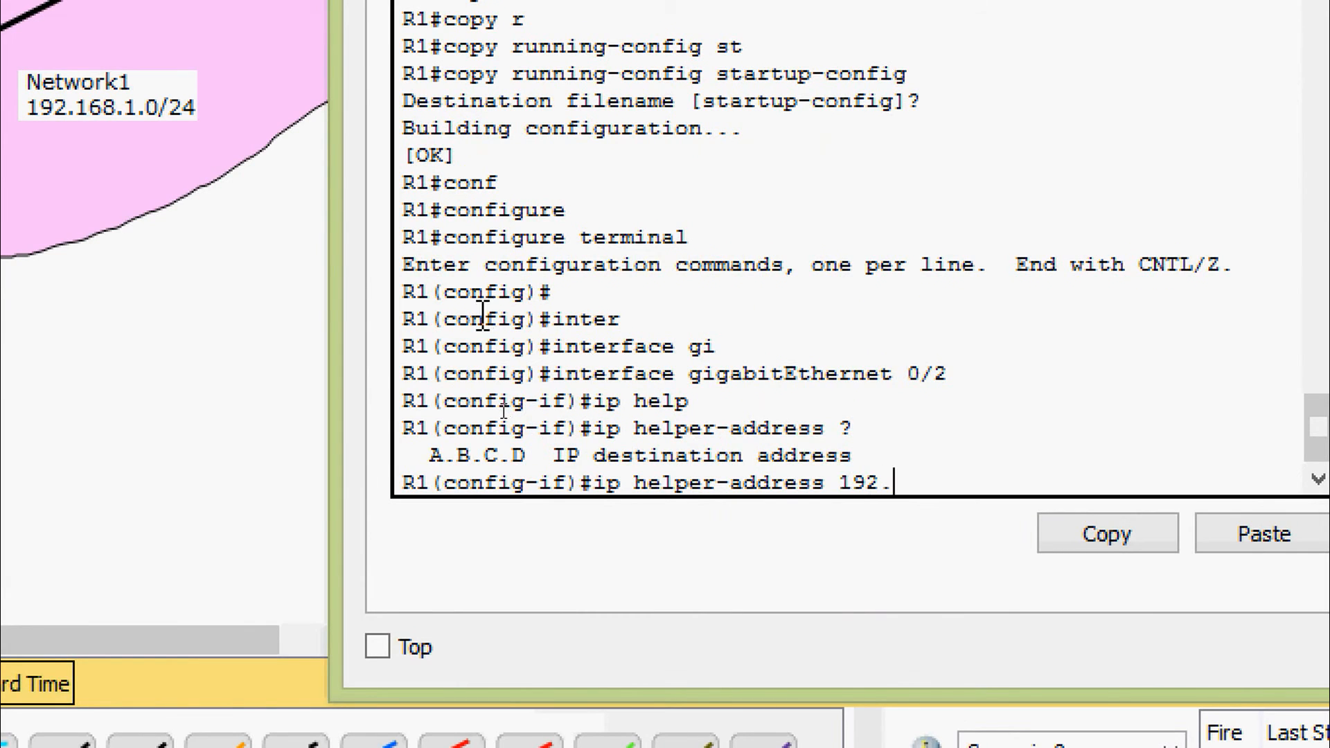
type("168.1.254")
key("Return")
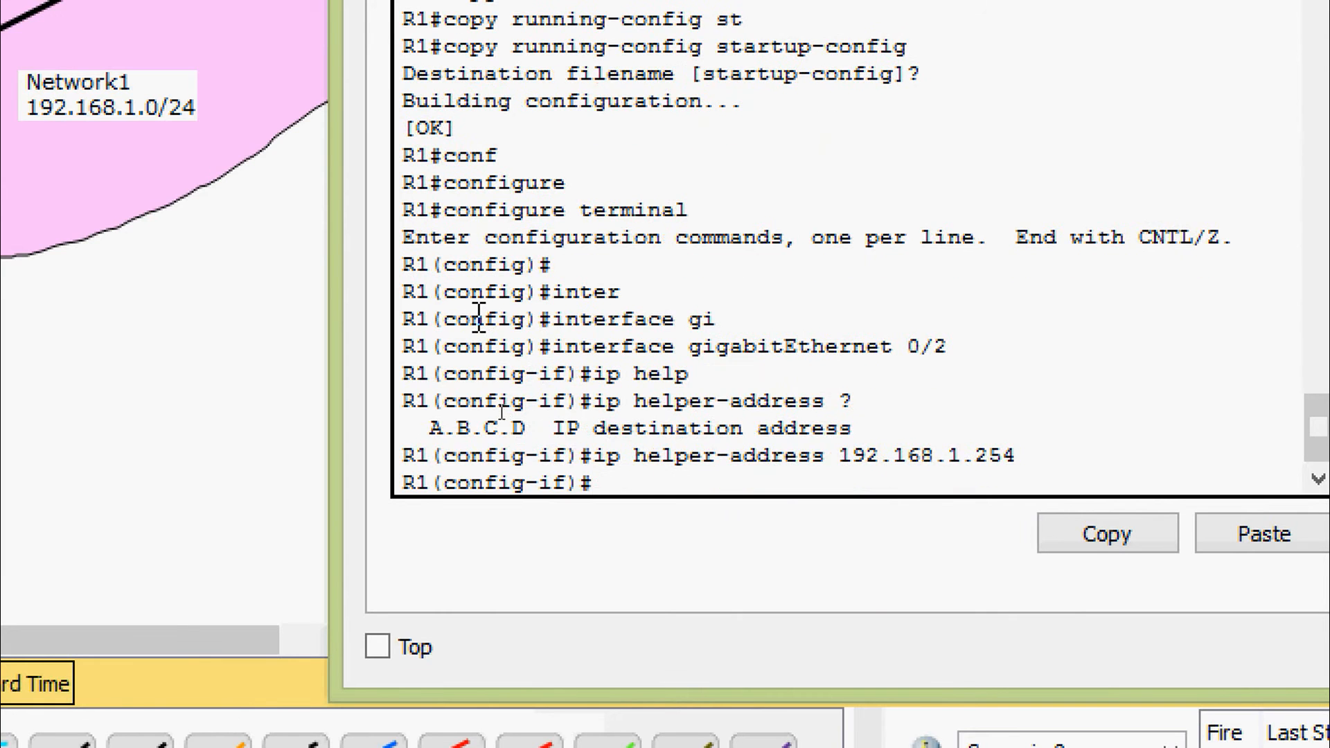
key("ctrl+z")
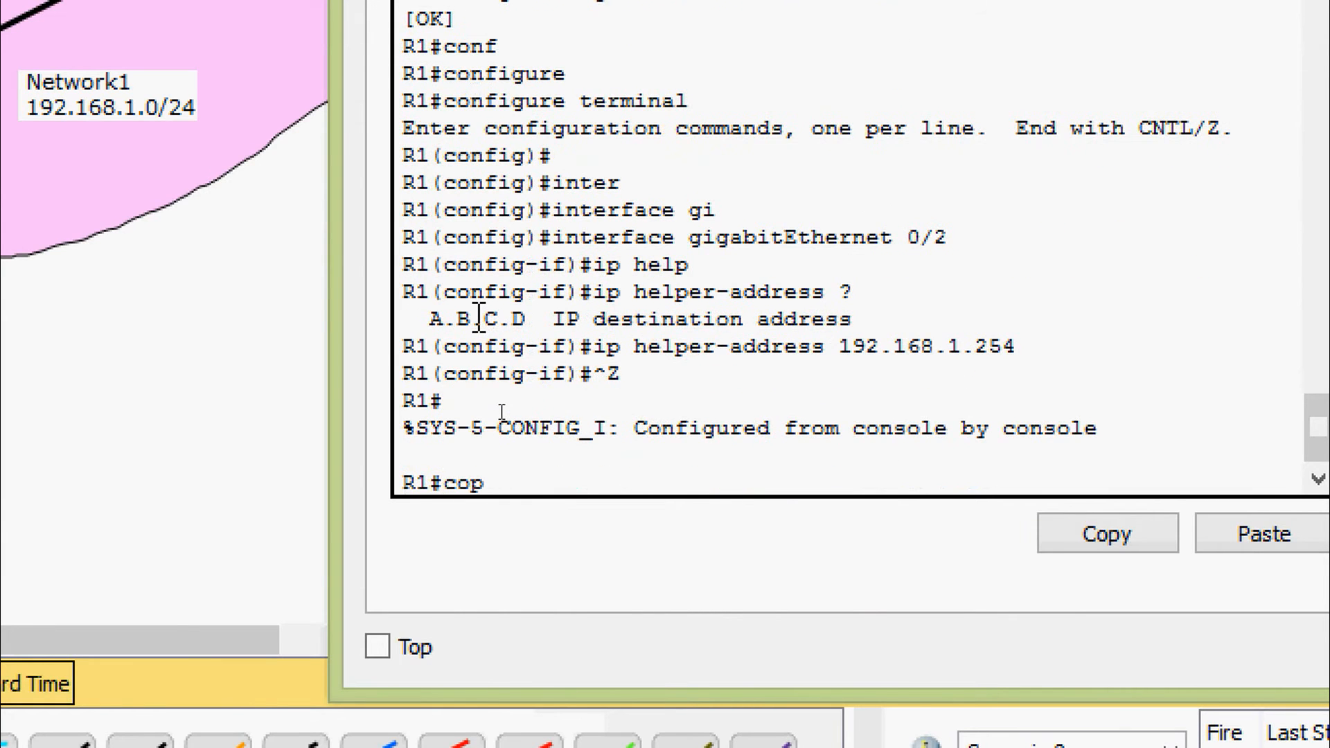
Save R1's configuration with copy running-config startup-config, accepting the default destination filename, and close the router's window
type("cop")
key("Tab")
type("r")
key("Tab")
type("s")
key("Tab")
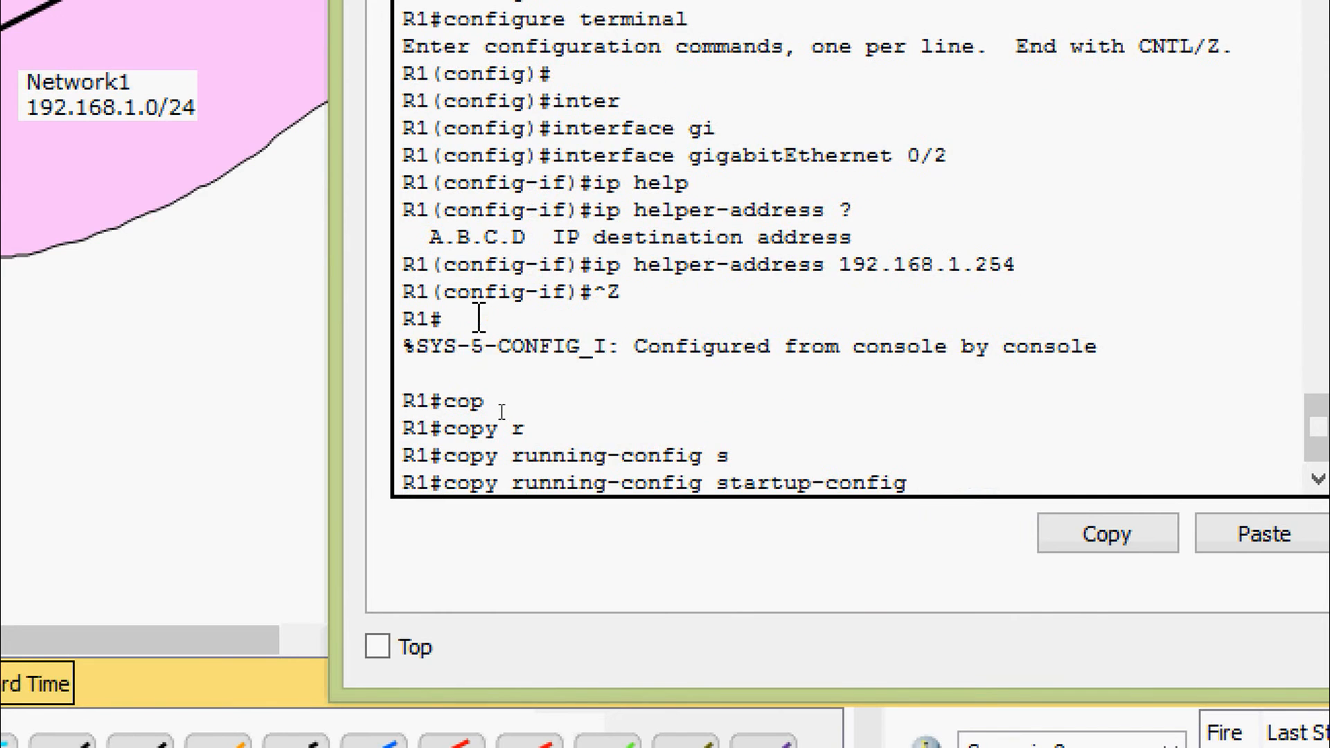
key("Return")
key("Return")
key("Return")
key("Return")
key("Return")
key("ctrl+z")
key("Return")
key("Return")
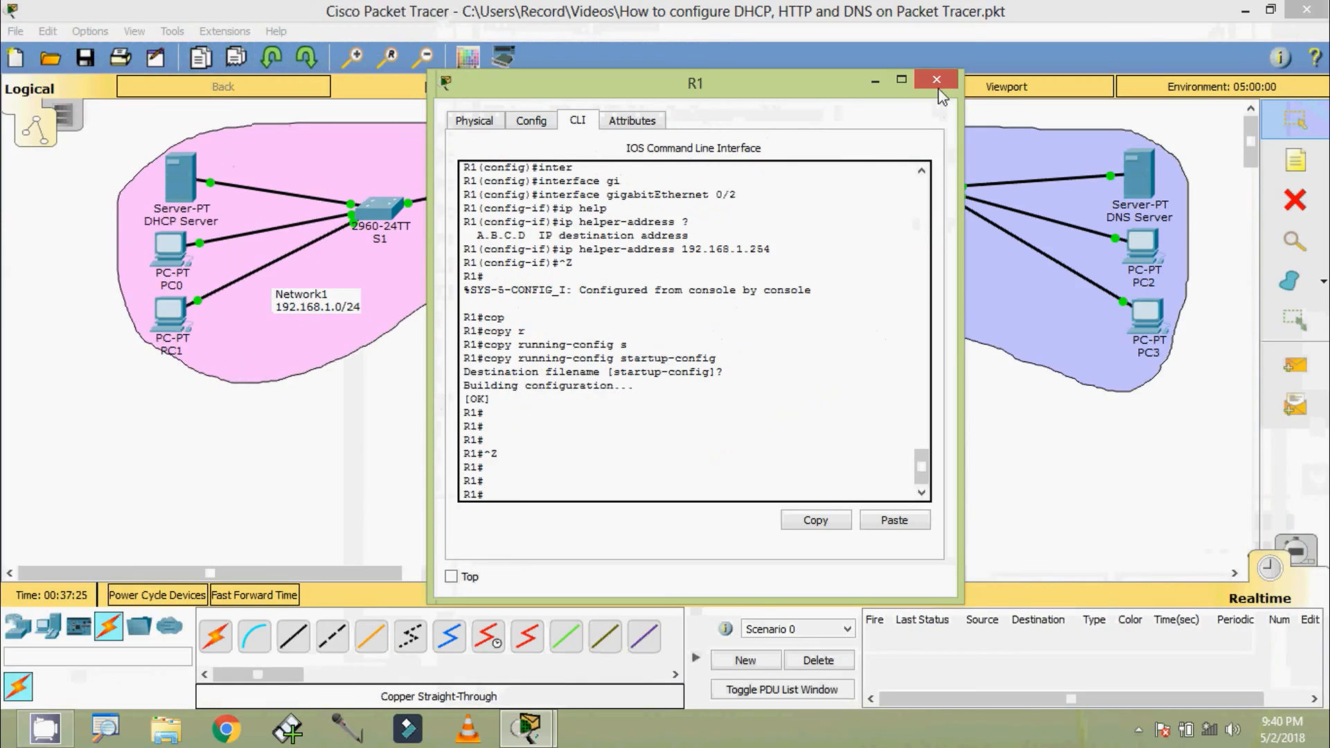
left_click(940, 83)
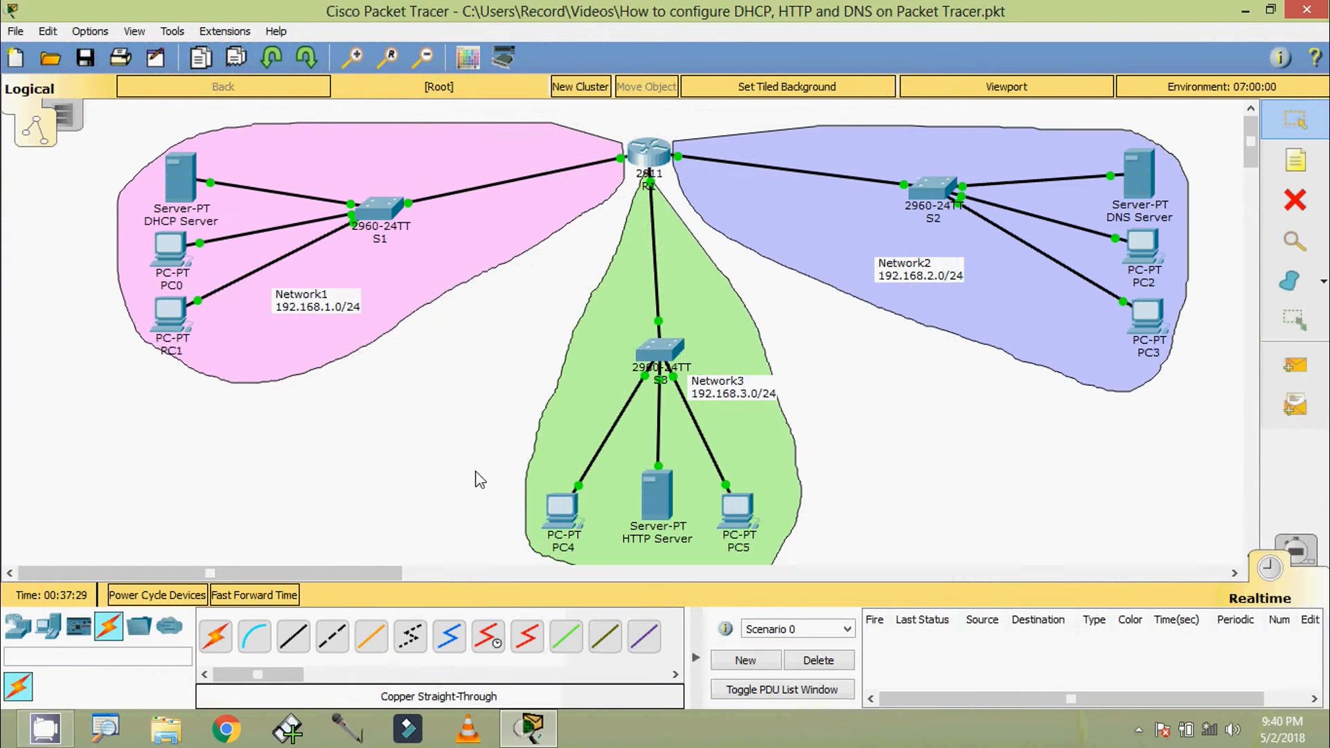
Switch PC4's IP configuration to DHCP and close its window
left_click(562, 511)
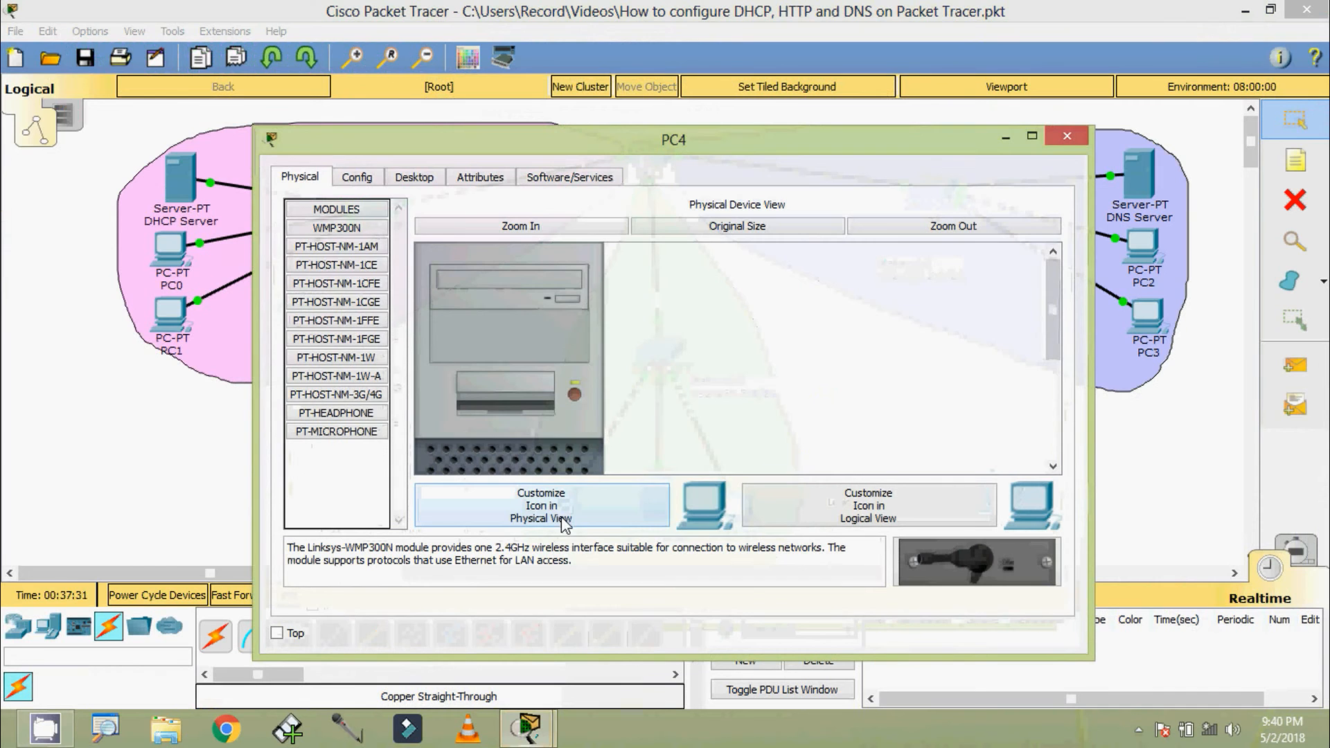
left_click(415, 177)
left_click(346, 277)
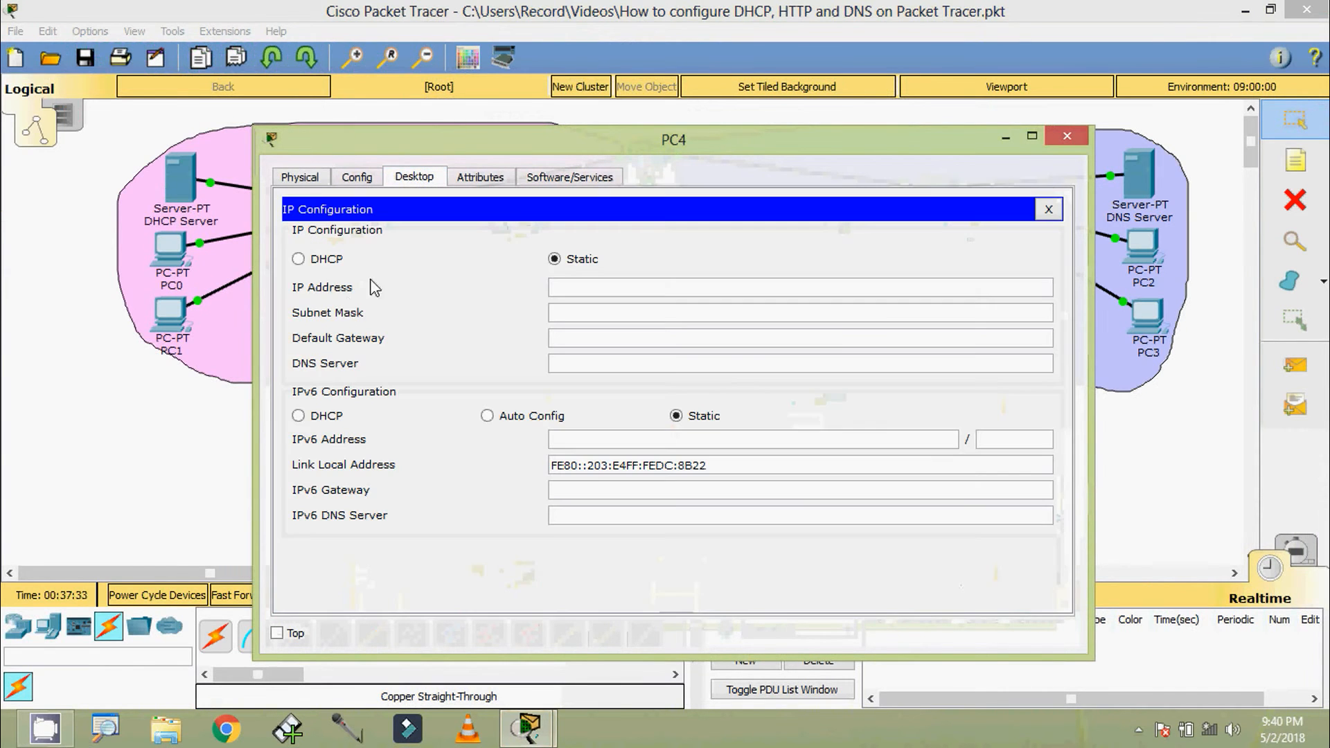
left_click(298, 259)
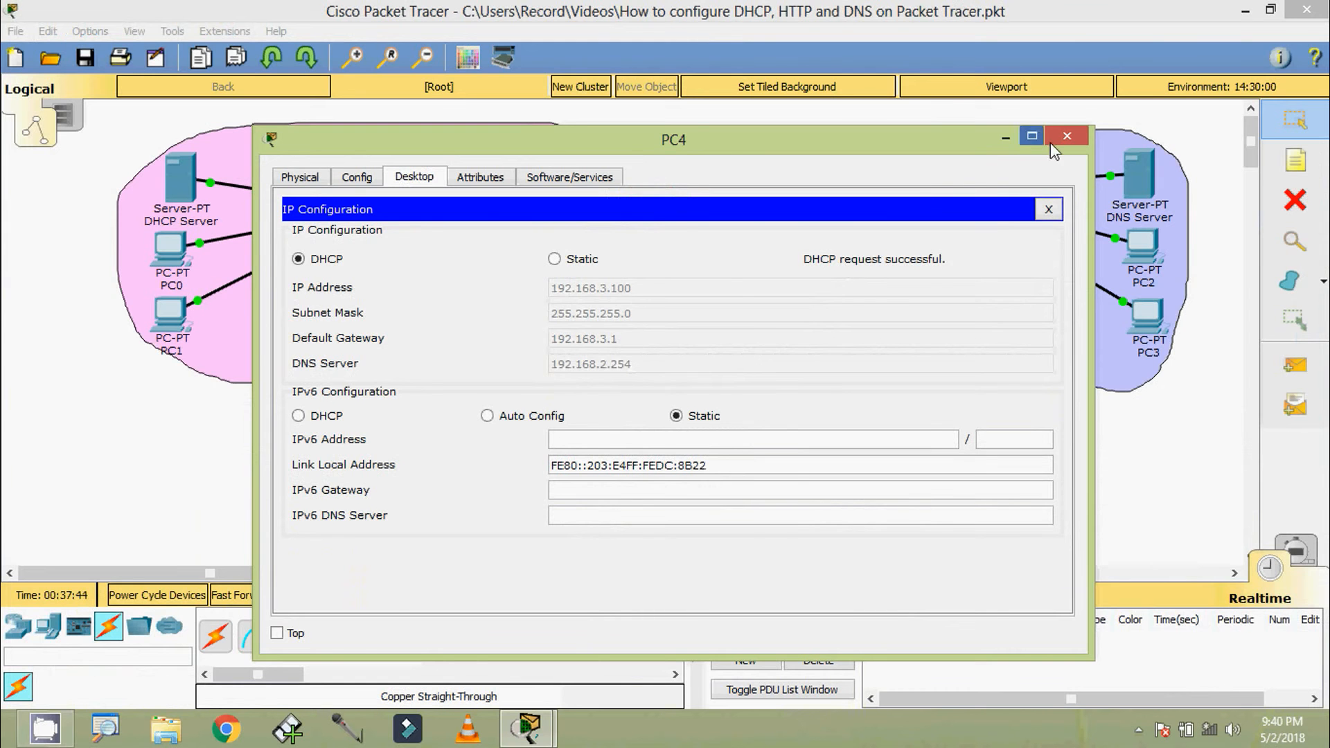
left_click(1053, 142)
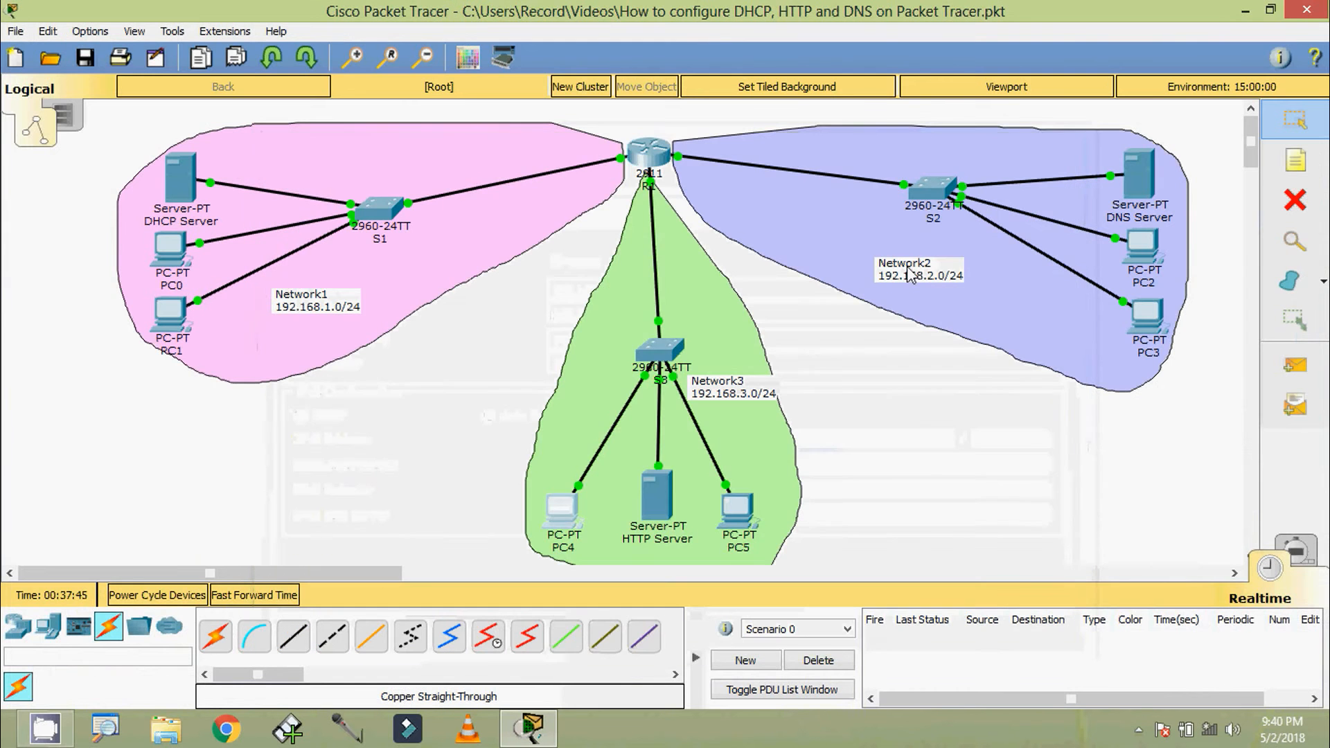
Switch PC5's IP configuration to DHCP and close its window
left_click(739, 505)
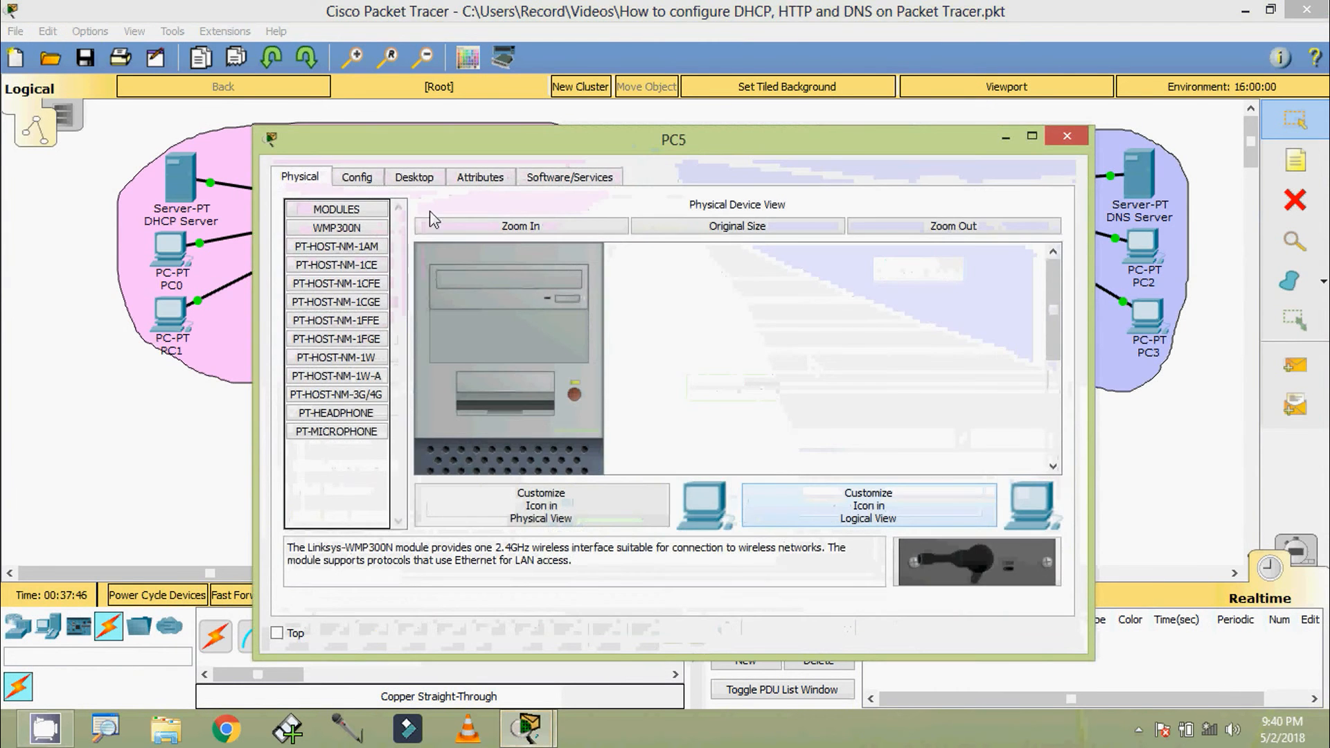
left_click(414, 178)
left_click(374, 260)
left_click(324, 263)
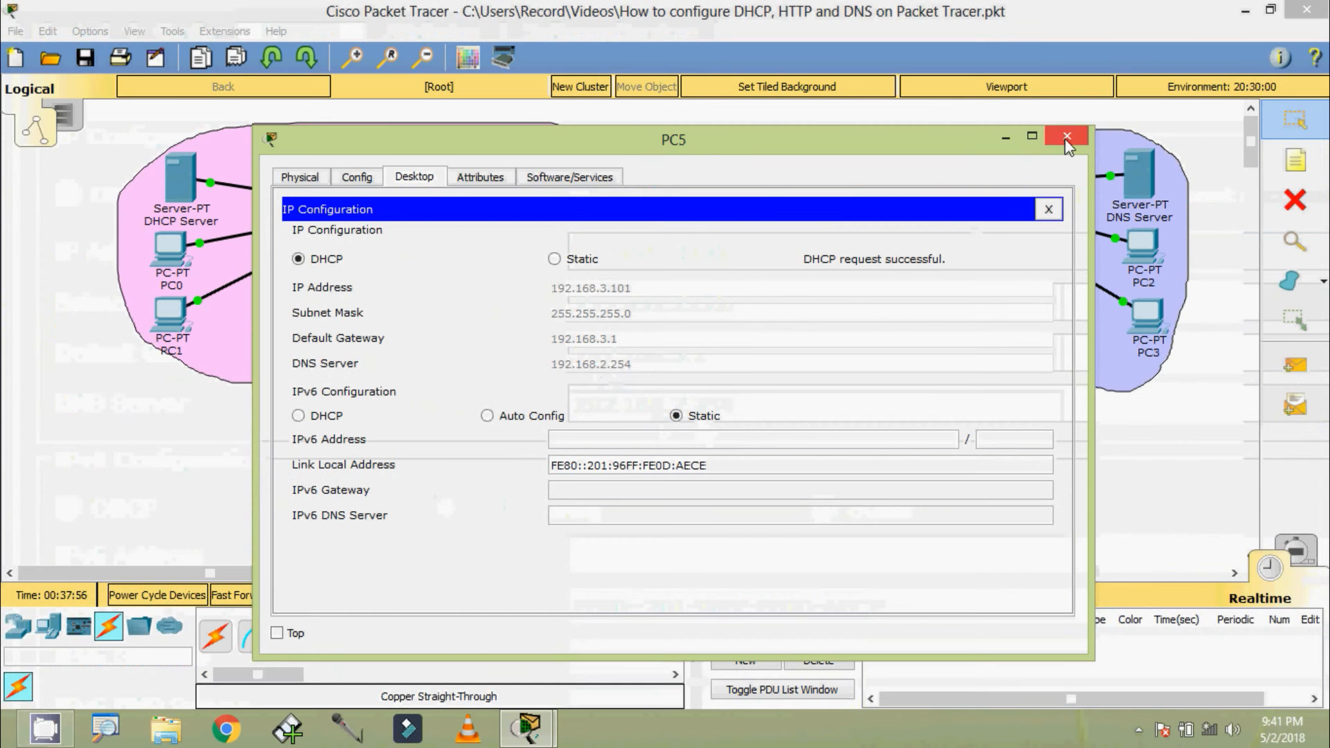
left_click(1065, 137)
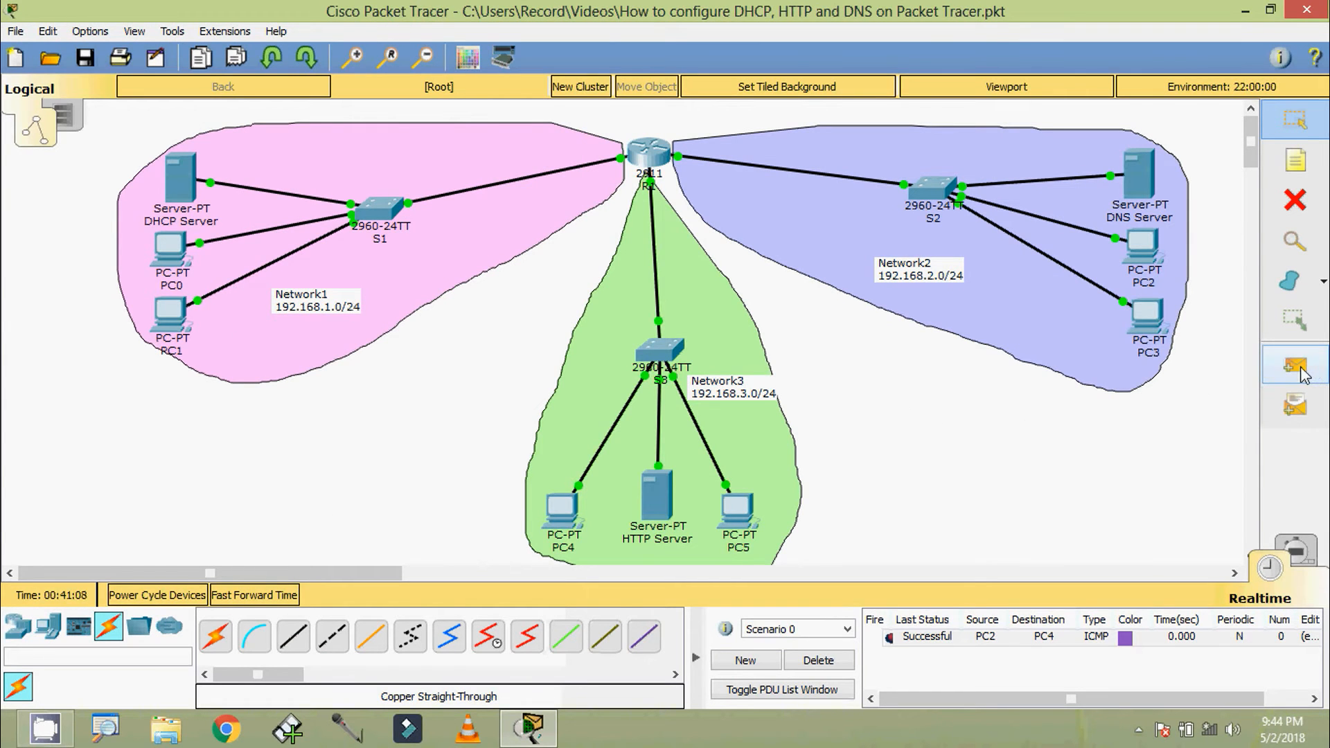
Delete the existing test scenario entries and send a simple PDU from PC0 to PC2
left_click(1307, 371)
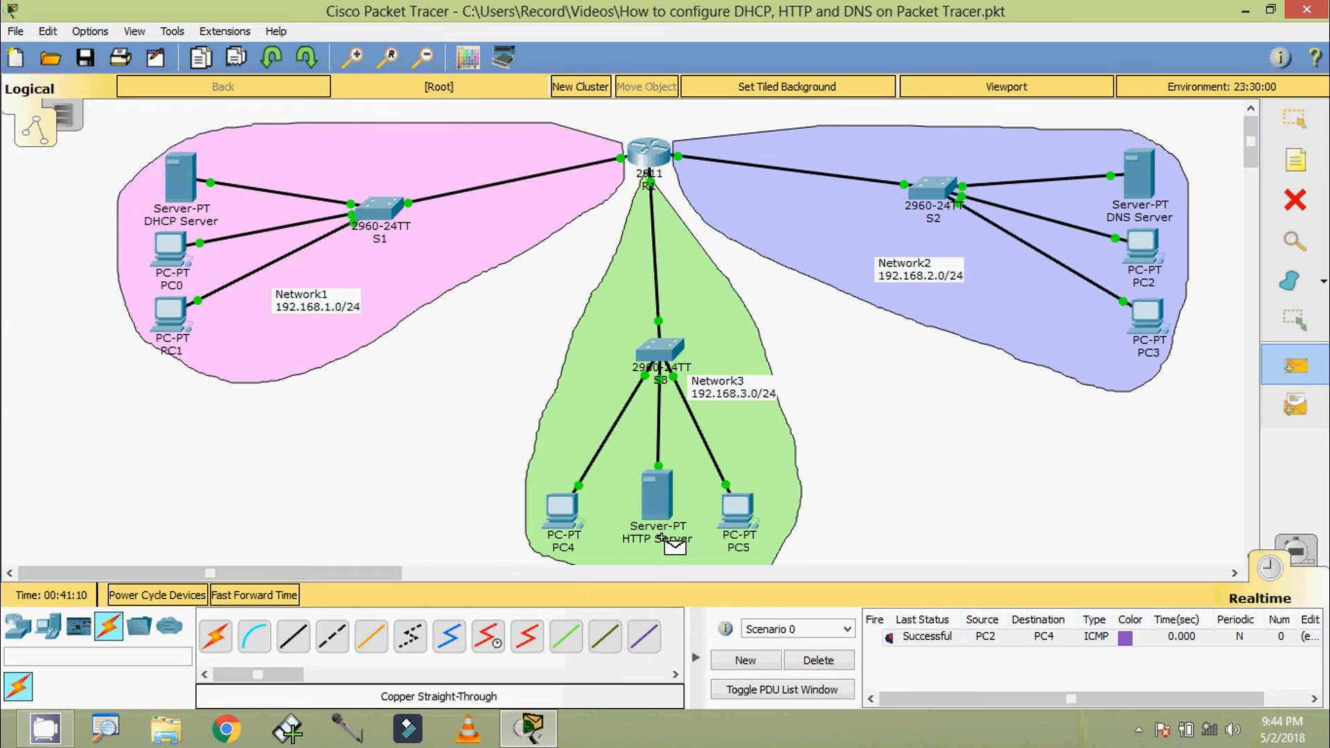
left_click(805, 660)
left_click(175, 252)
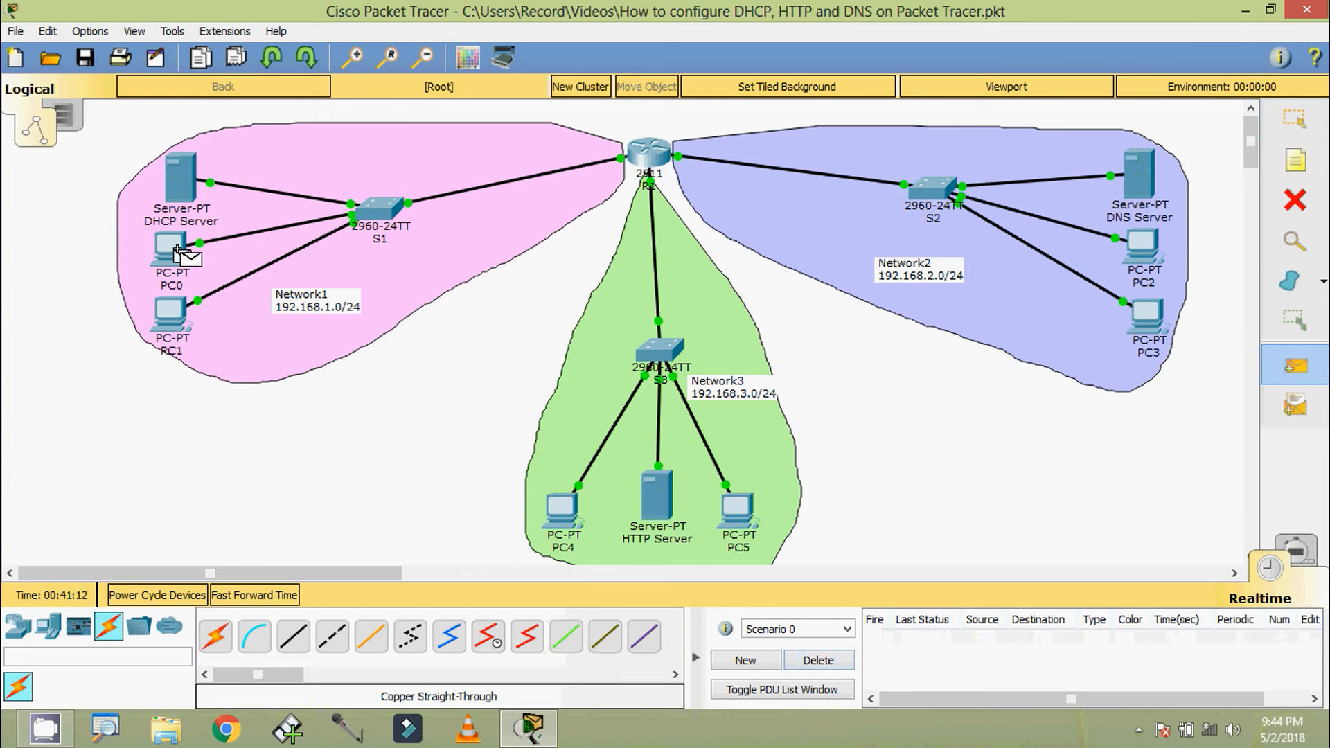
left_click(1140, 253)
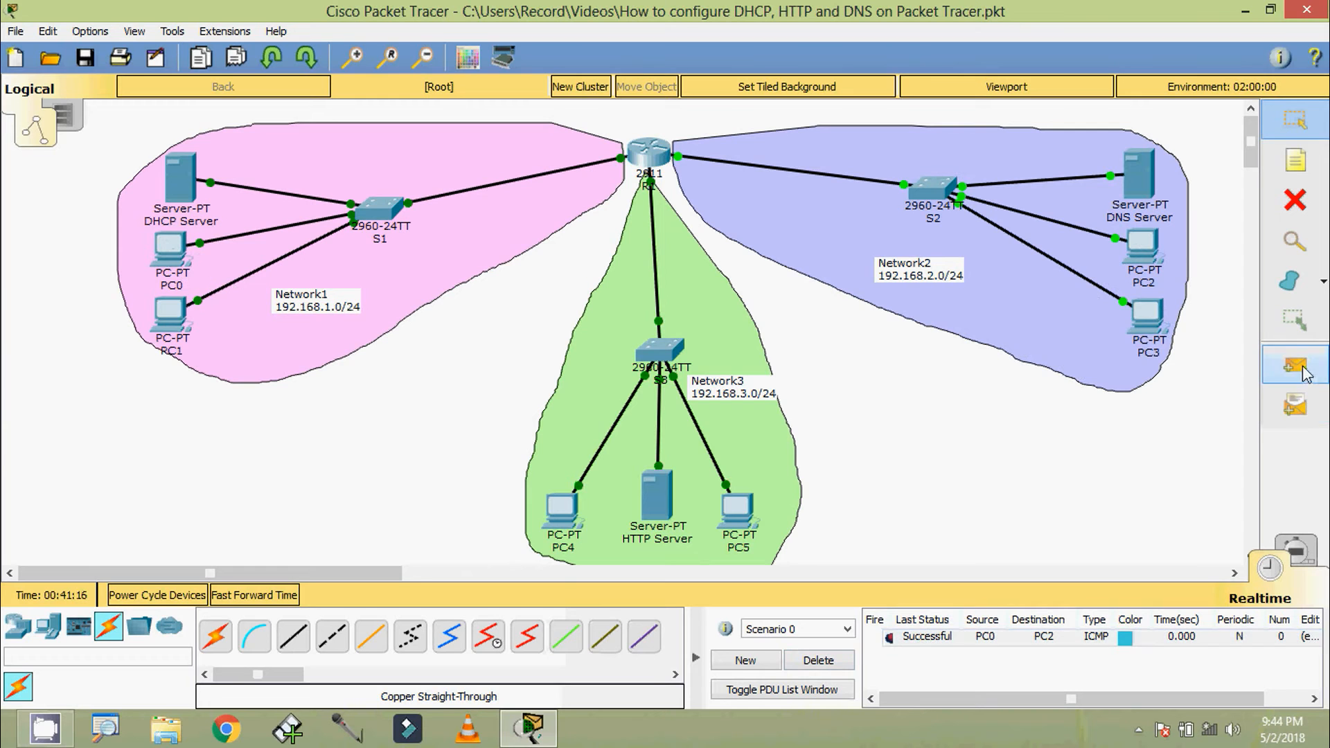
Send a simple PDU from PC1 to PC4 to test connectivity between Network1 and Network3
left_click(1294, 365)
left_click(171, 313)
left_click(560, 508)
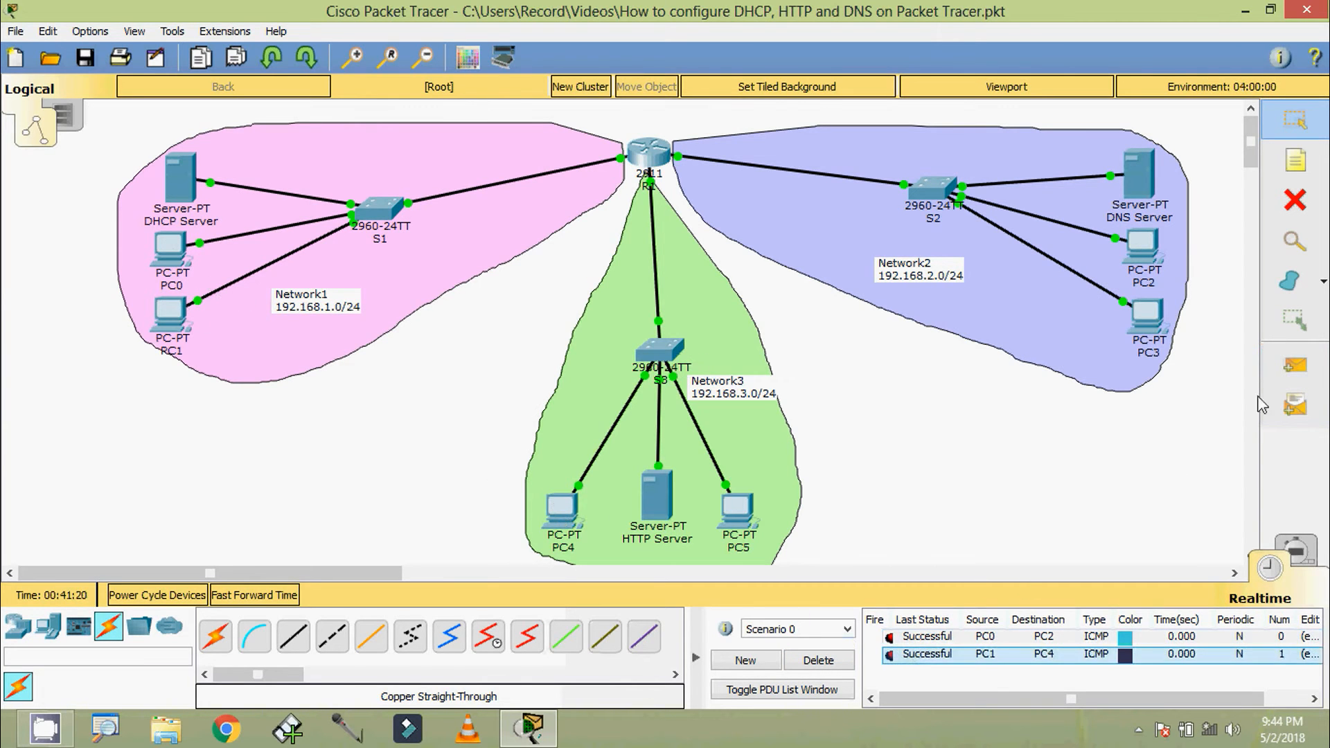
Send a simple PDU from PC5 to PC2, then delete the scenario's test entries
left_click(1295, 365)
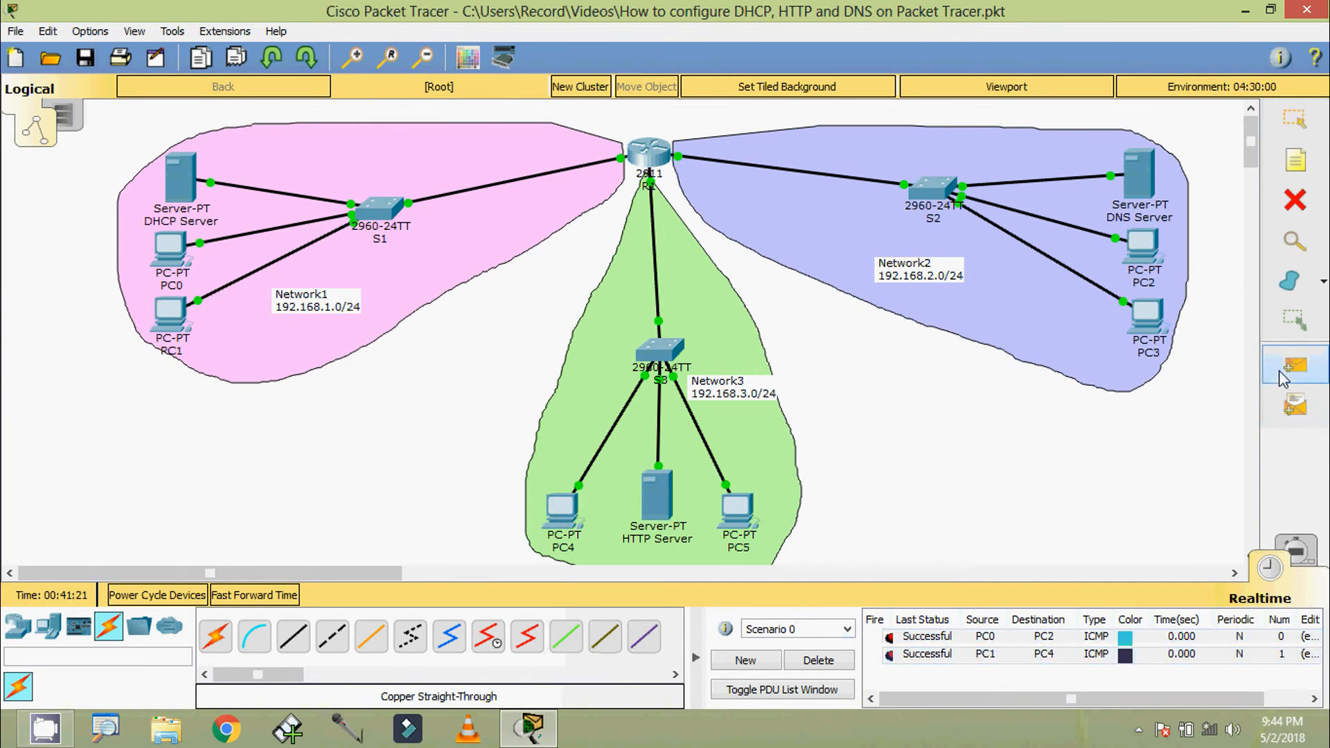
left_click(740, 511)
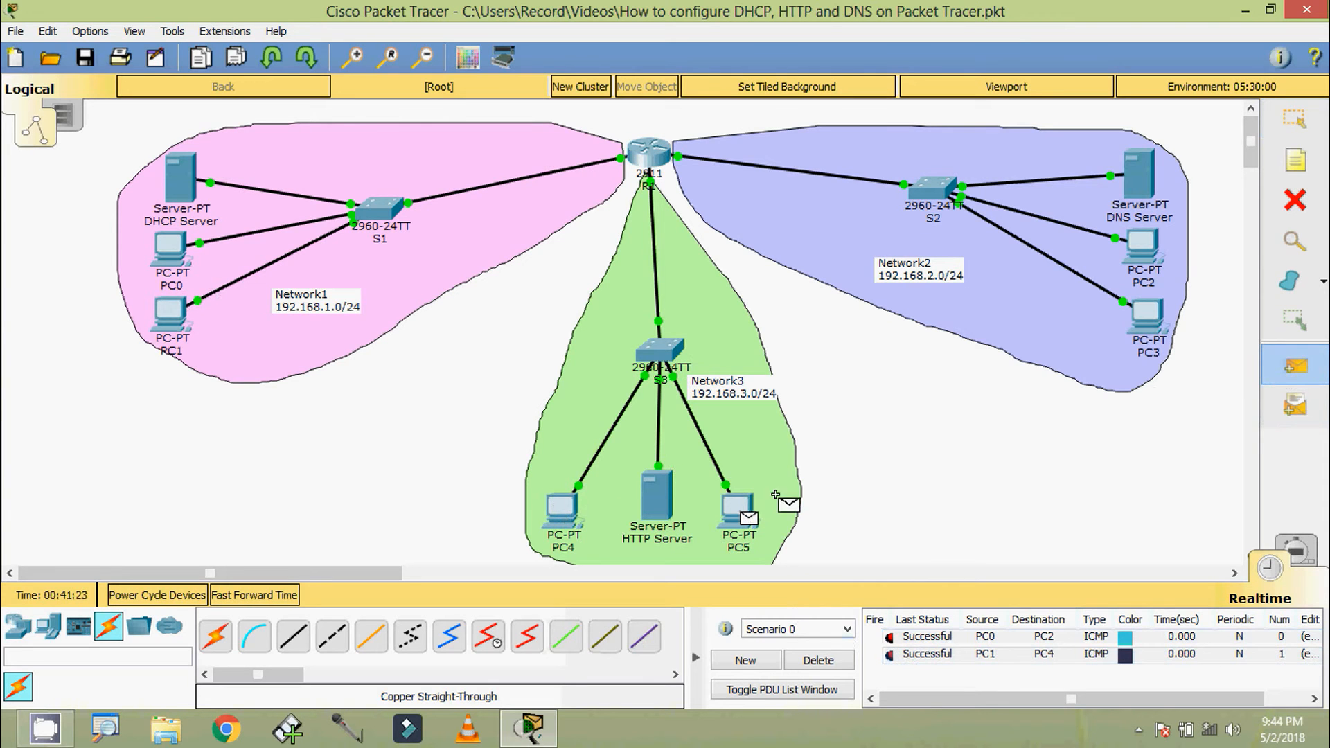
left_click(1142, 248)
left_click(845, 662)
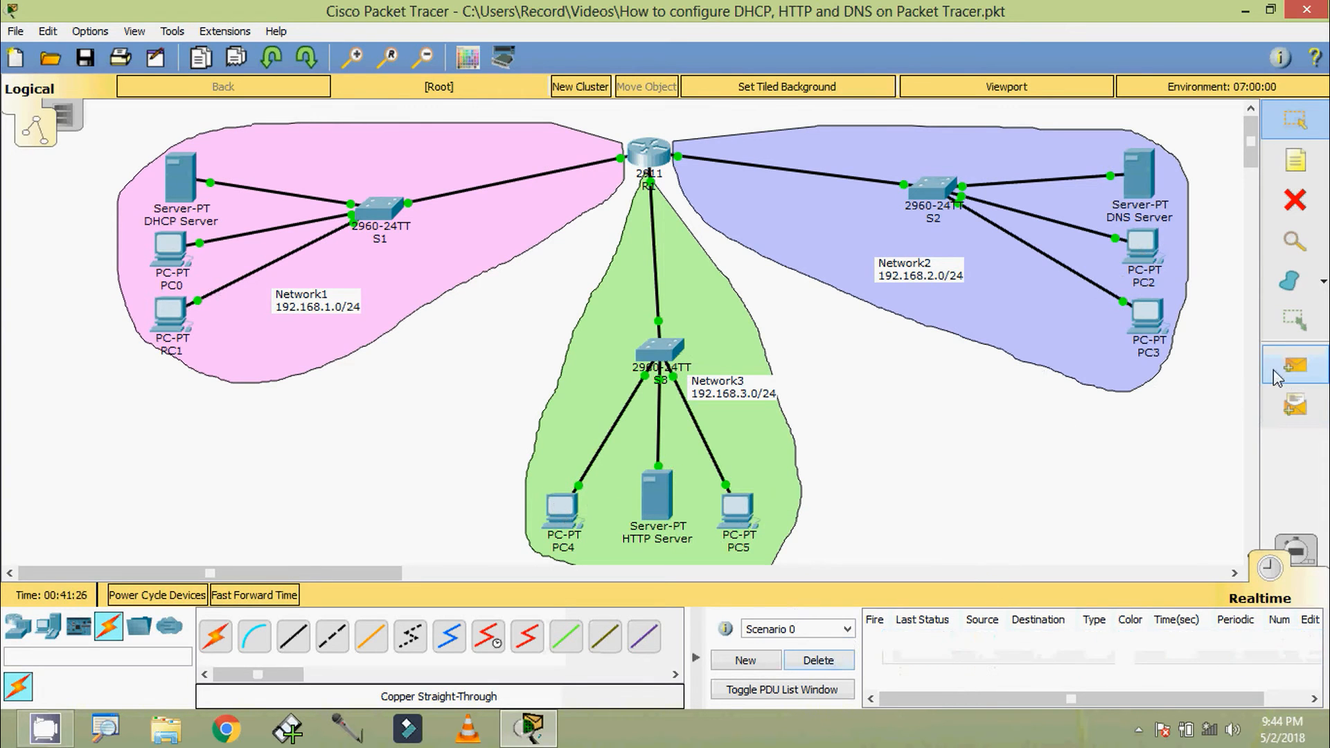
Send a simple PDU from the DHCP Server to PC2 to test their connectivity
left_click(1295, 365)
left_click(181, 177)
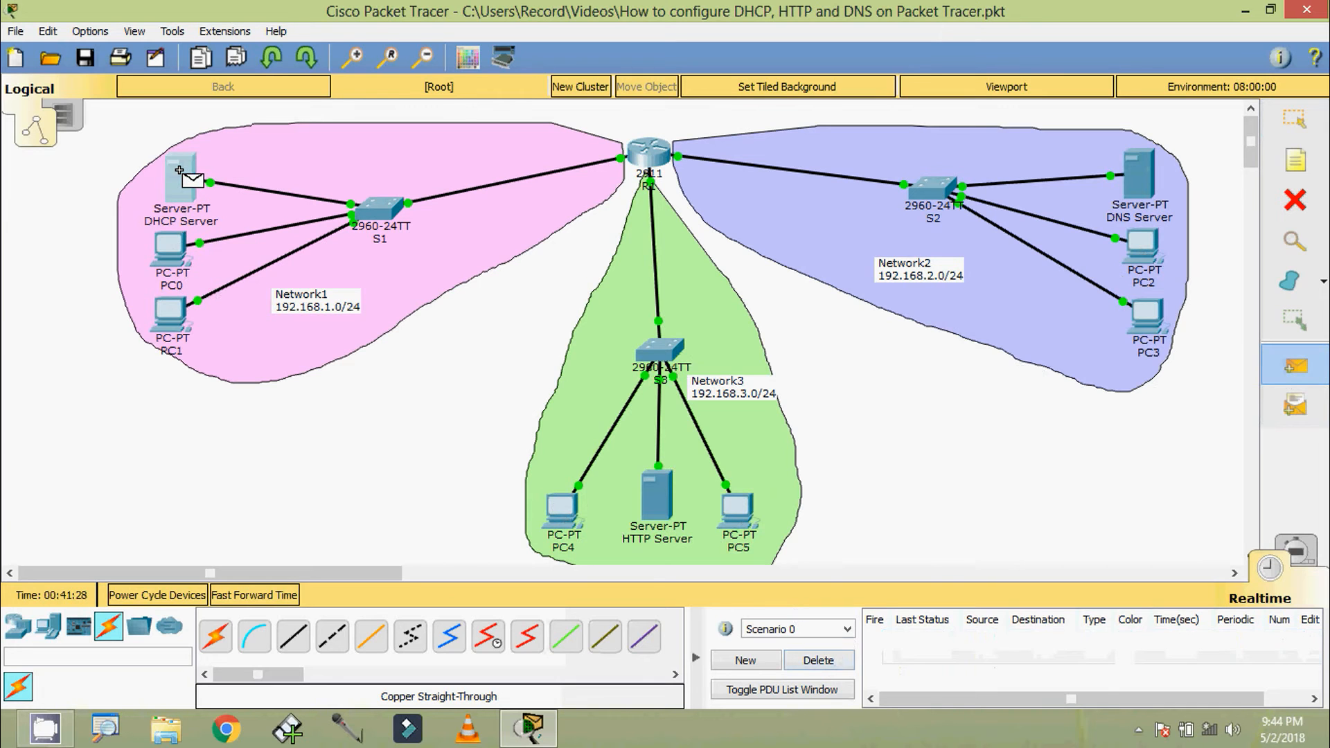
left_click(1141, 248)
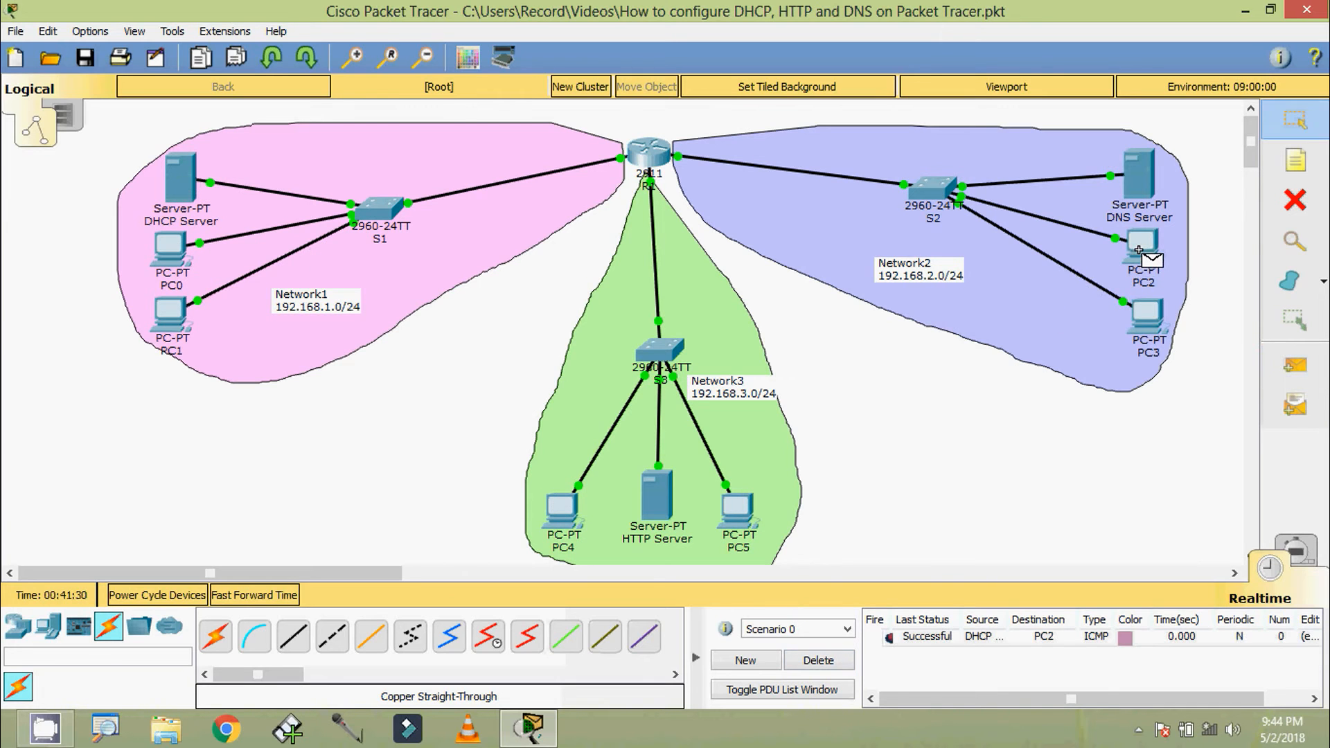
Send a simple PDU from the HTTP Server to PC1 and check its status in the PDU list
left_click(1289, 370)
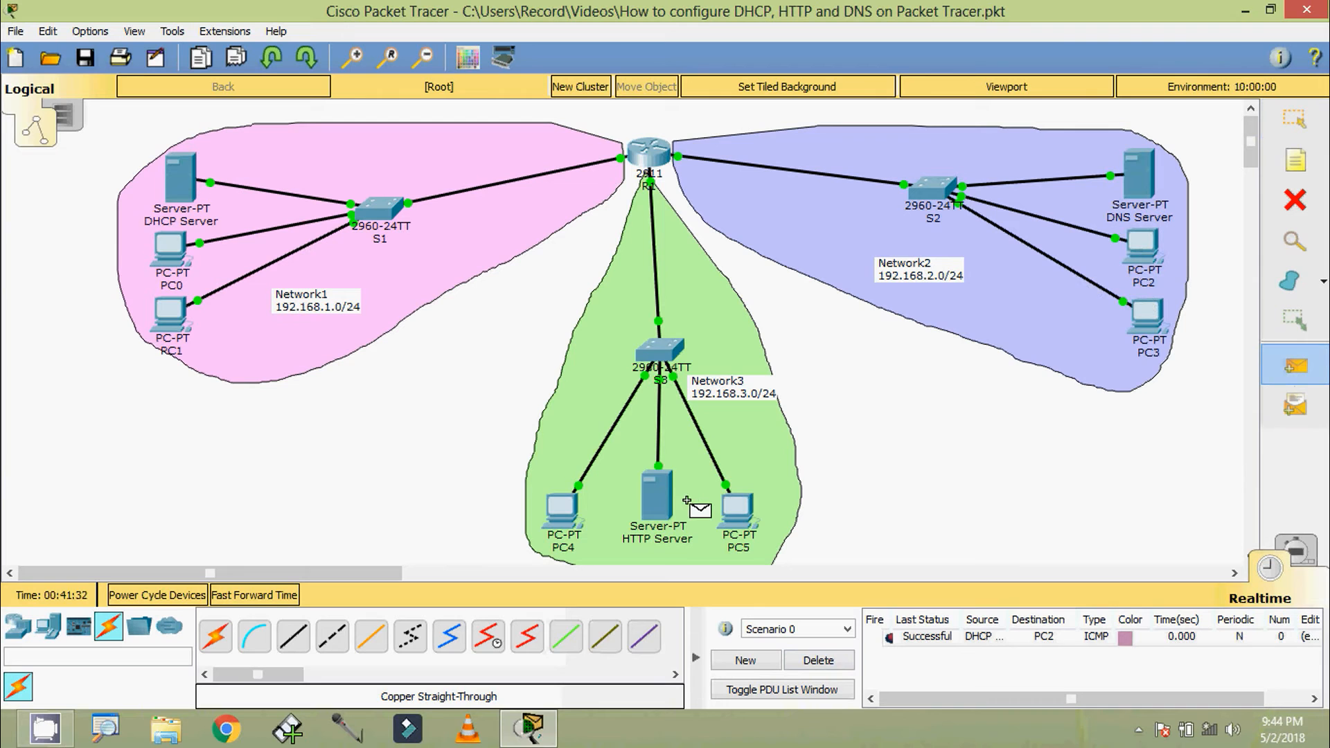
left_click(661, 504)
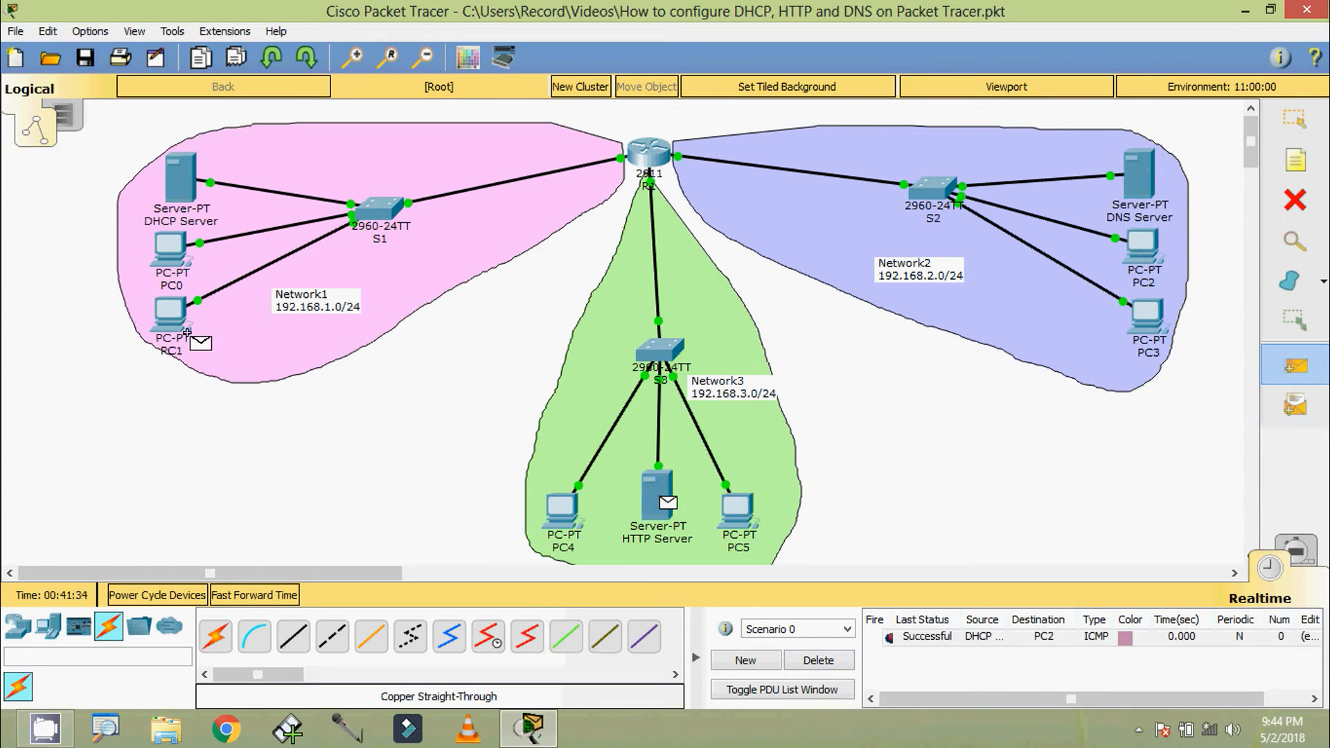
left_click(170, 313)
left_click(921, 654)
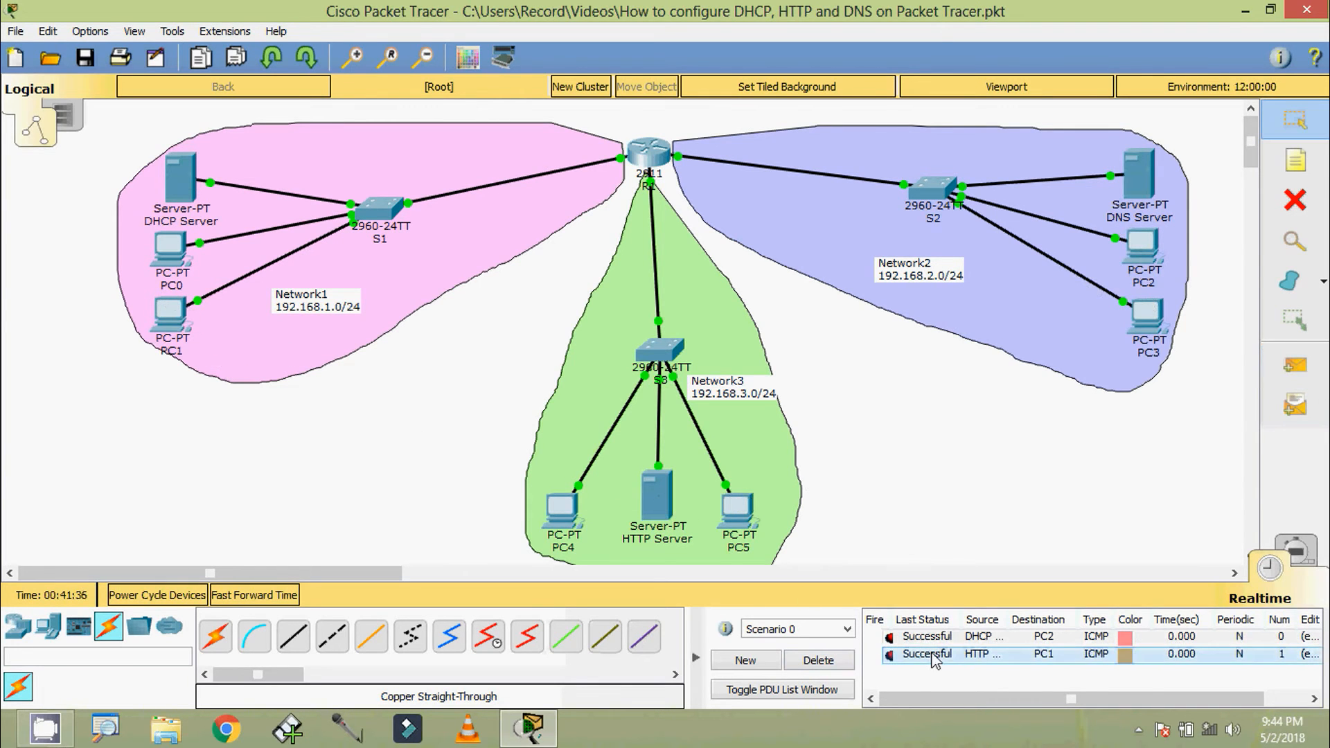
Send a simple PDU from the DNS Server to PC5 to test their connectivity
left_click(1294, 365)
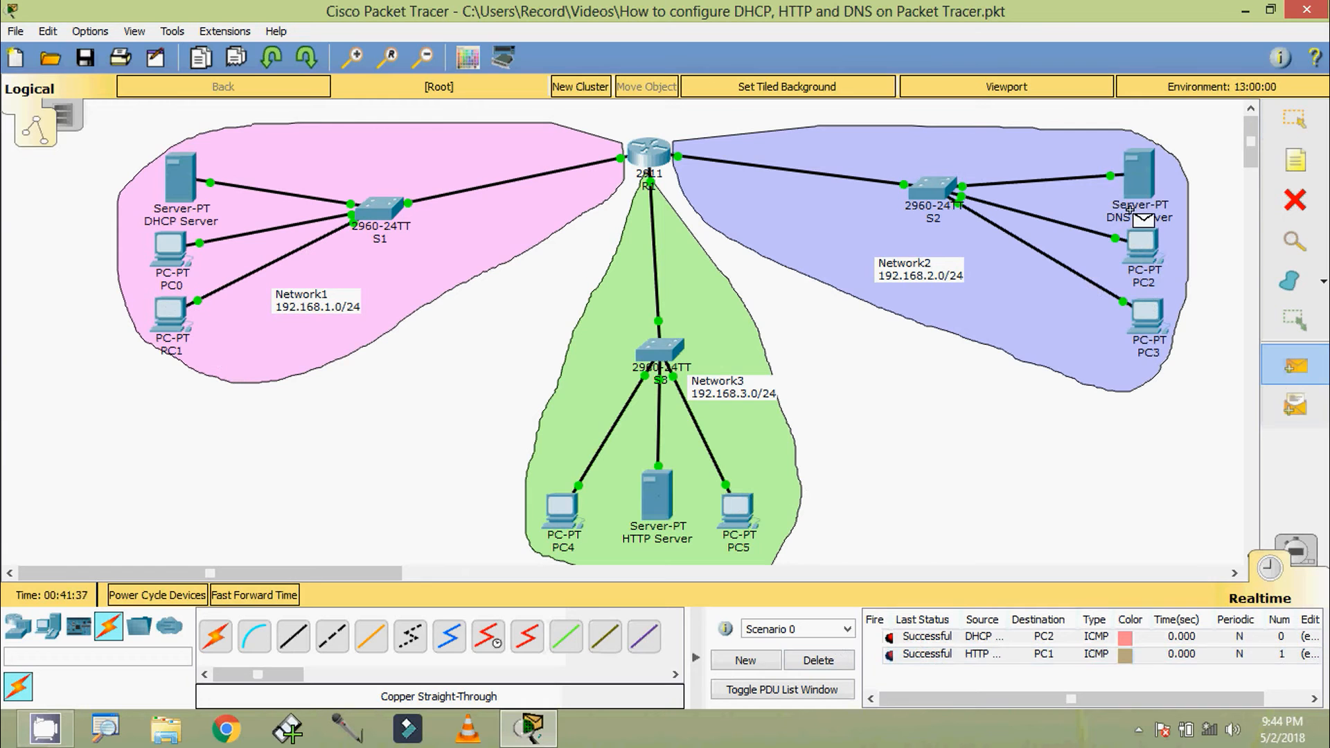
left_click(1136, 175)
left_click(733, 517)
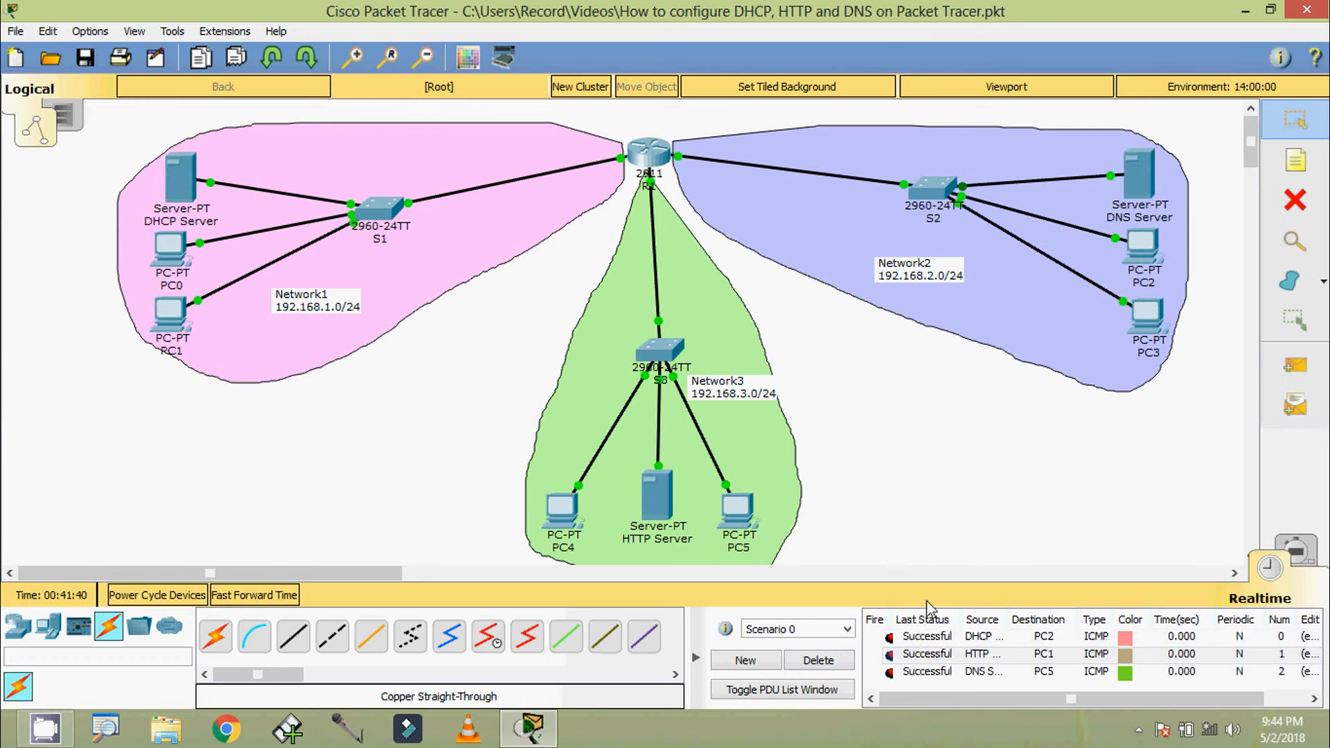
Examine the HTTP service settings and file list on the HTTP Server
left_click(943, 673)
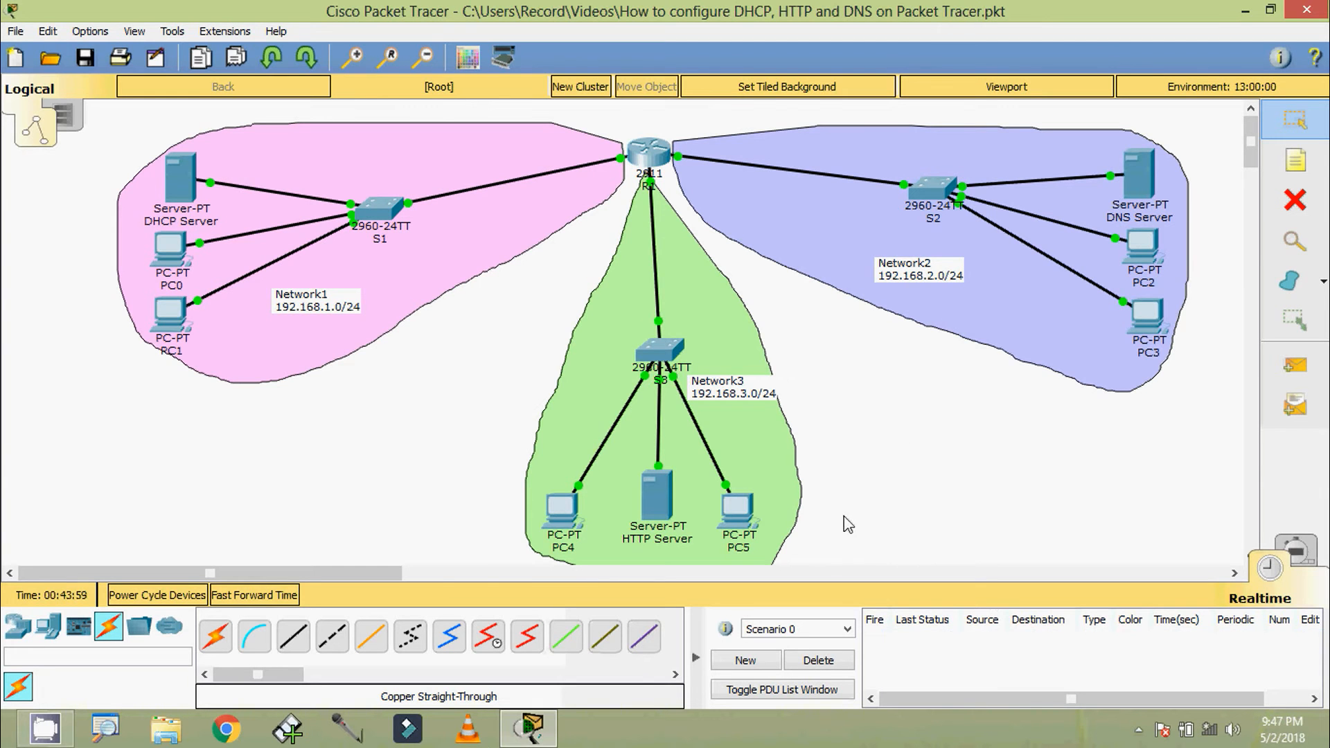
left_click(656, 498)
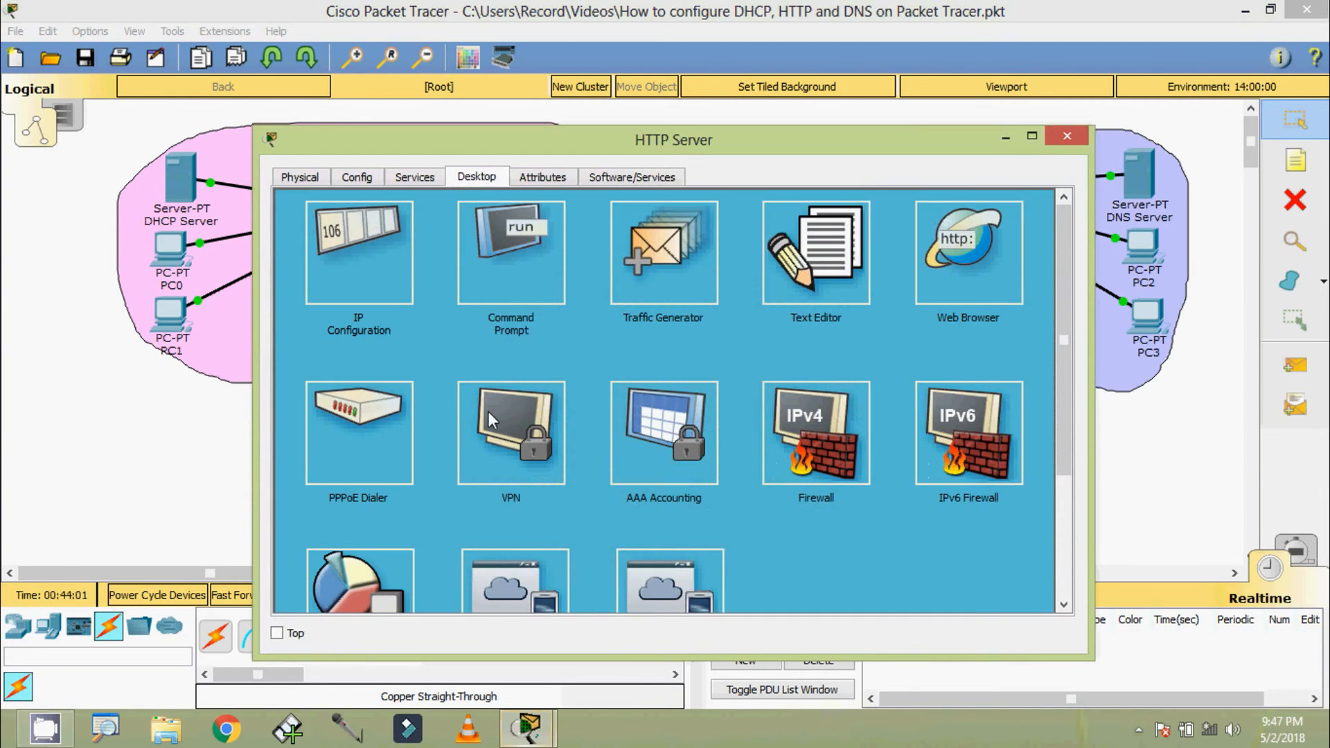
left_click(415, 178)
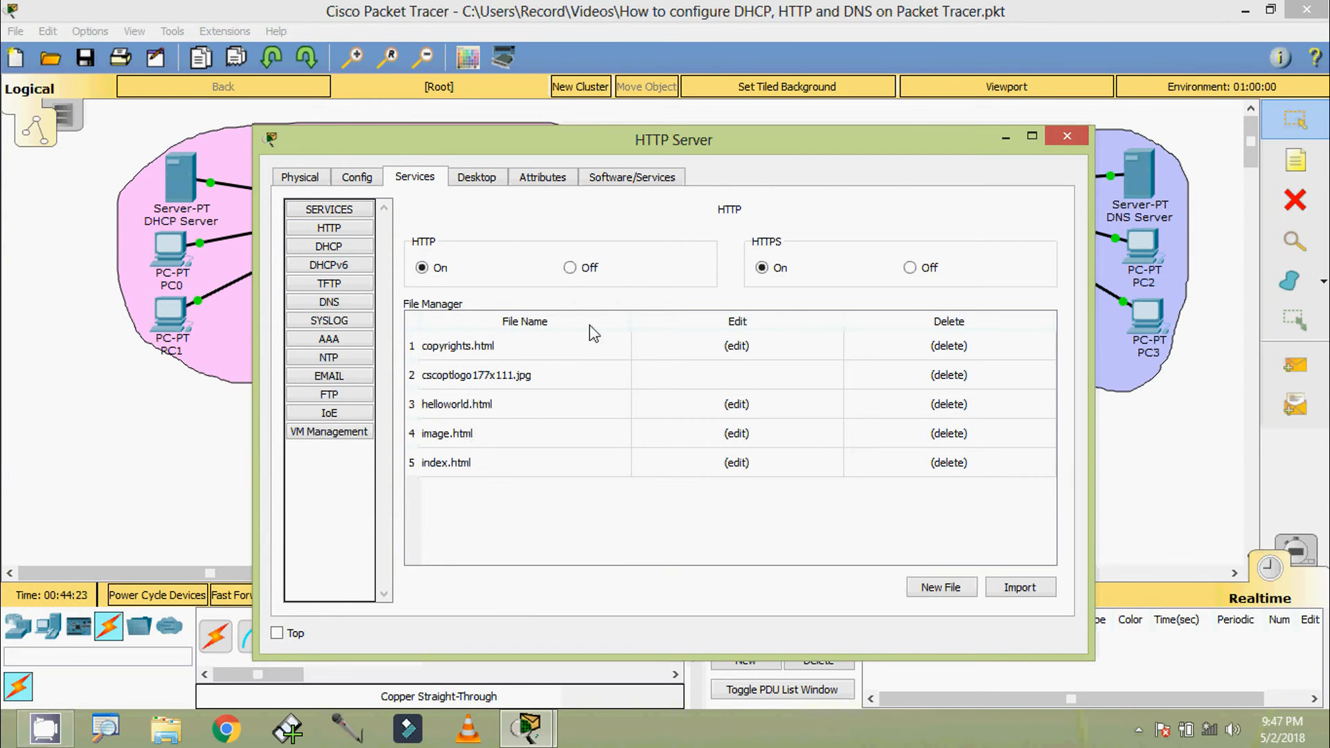
left_click_drag(568, 149, 592, 139)
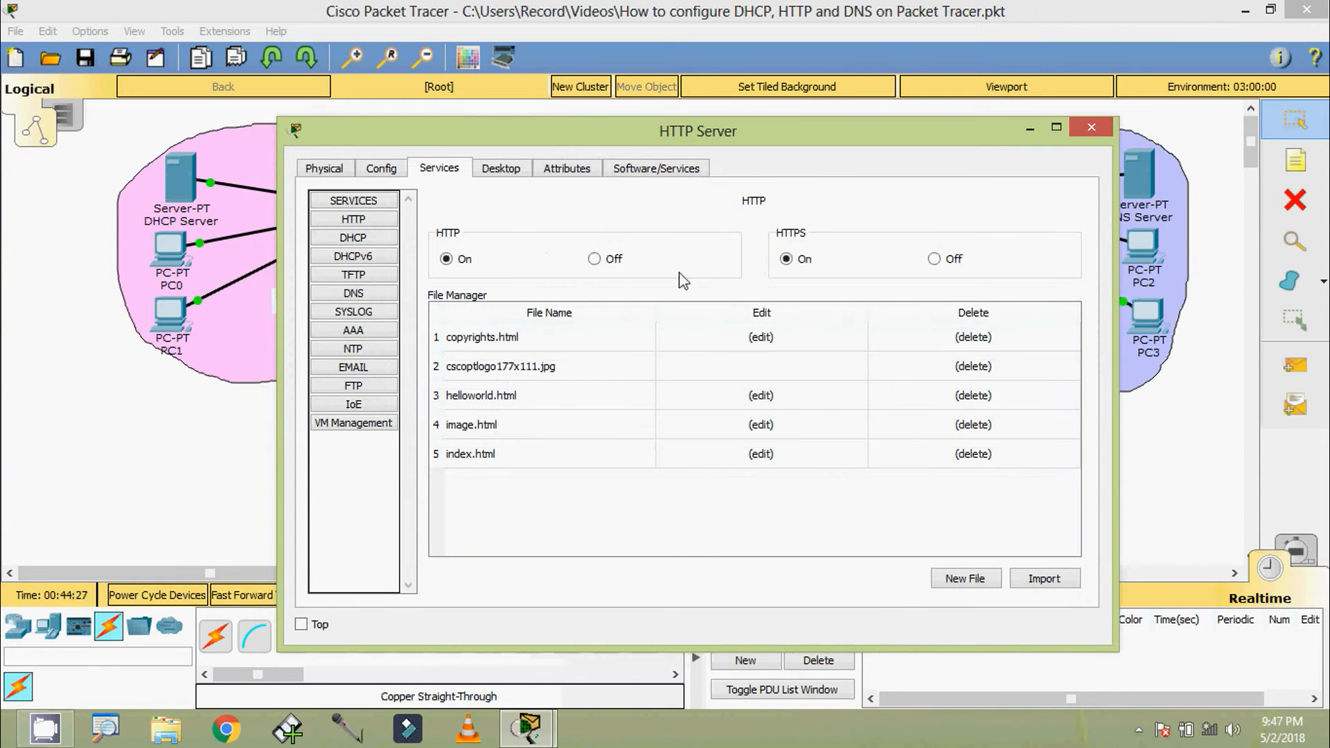
Load 192.168.3.254 in the HTTP Server's web browser, copying the address for reuse, and close the server's window
left_click(510, 173)
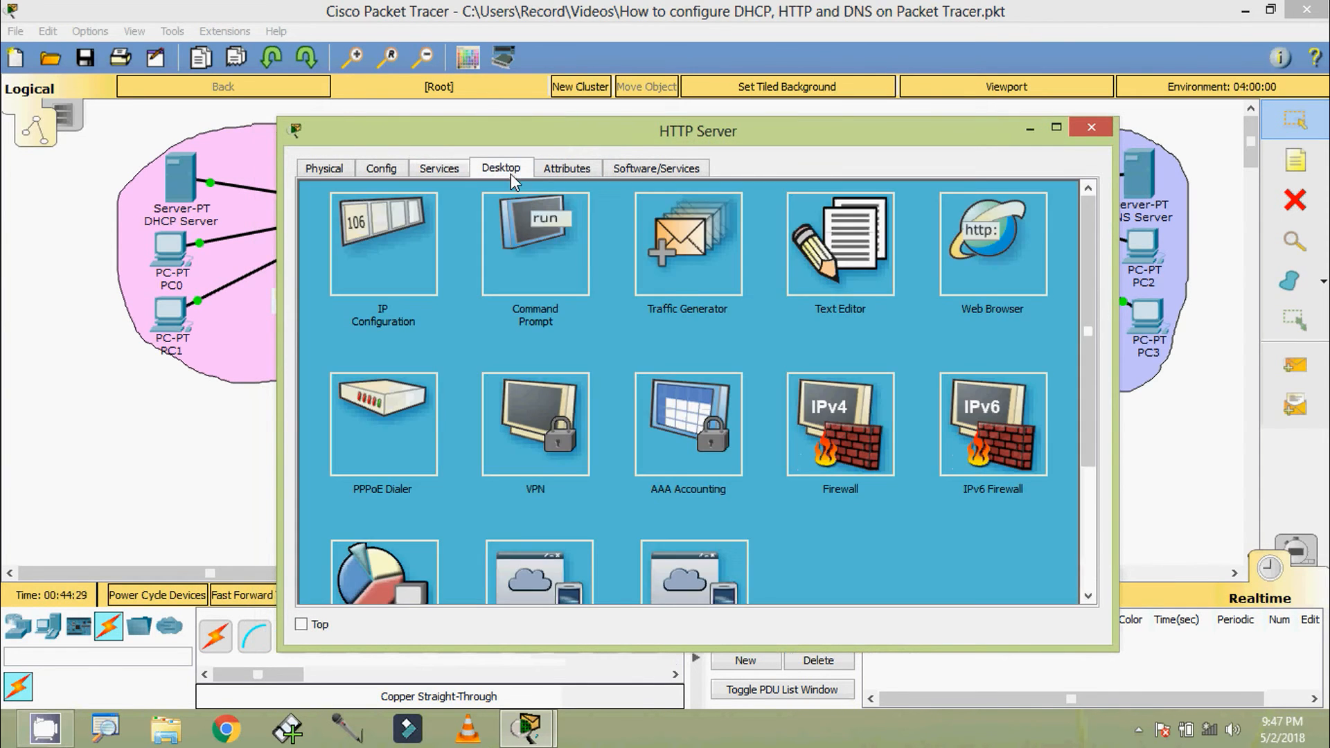
left_click(974, 274)
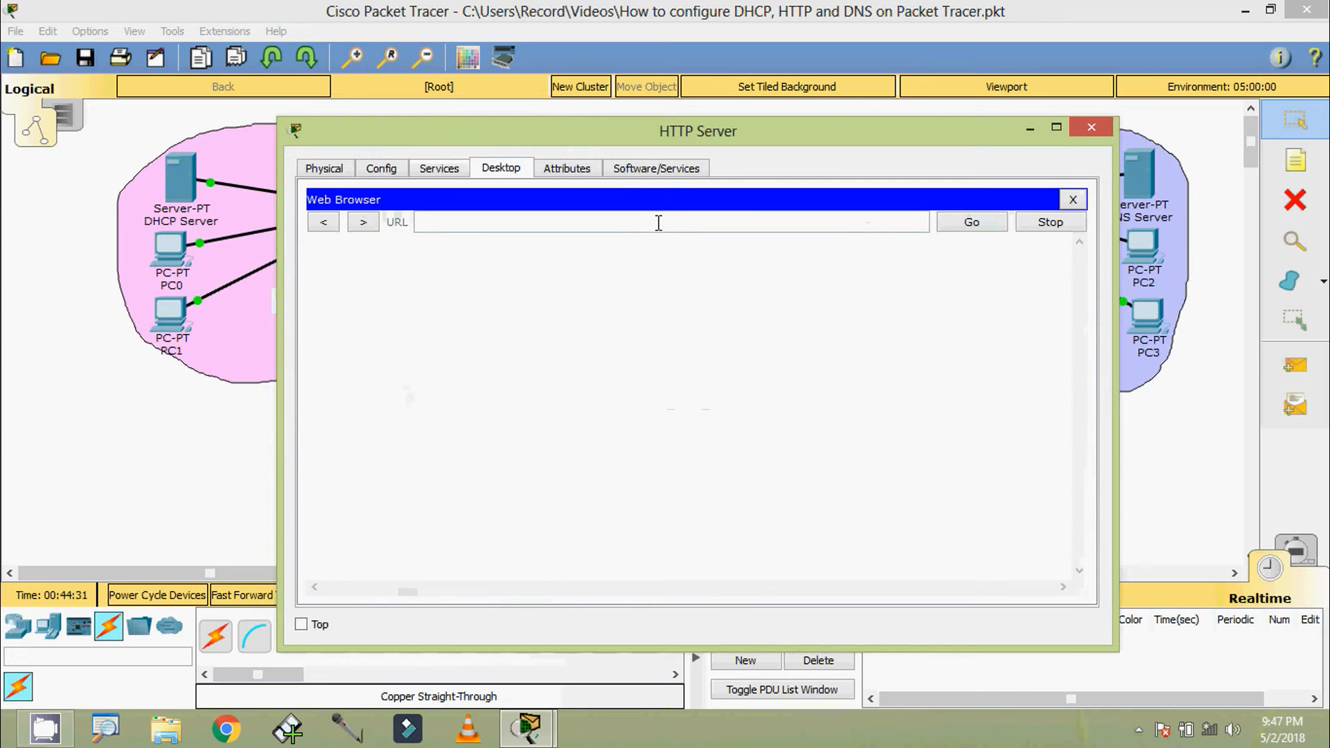
left_click(658, 222)
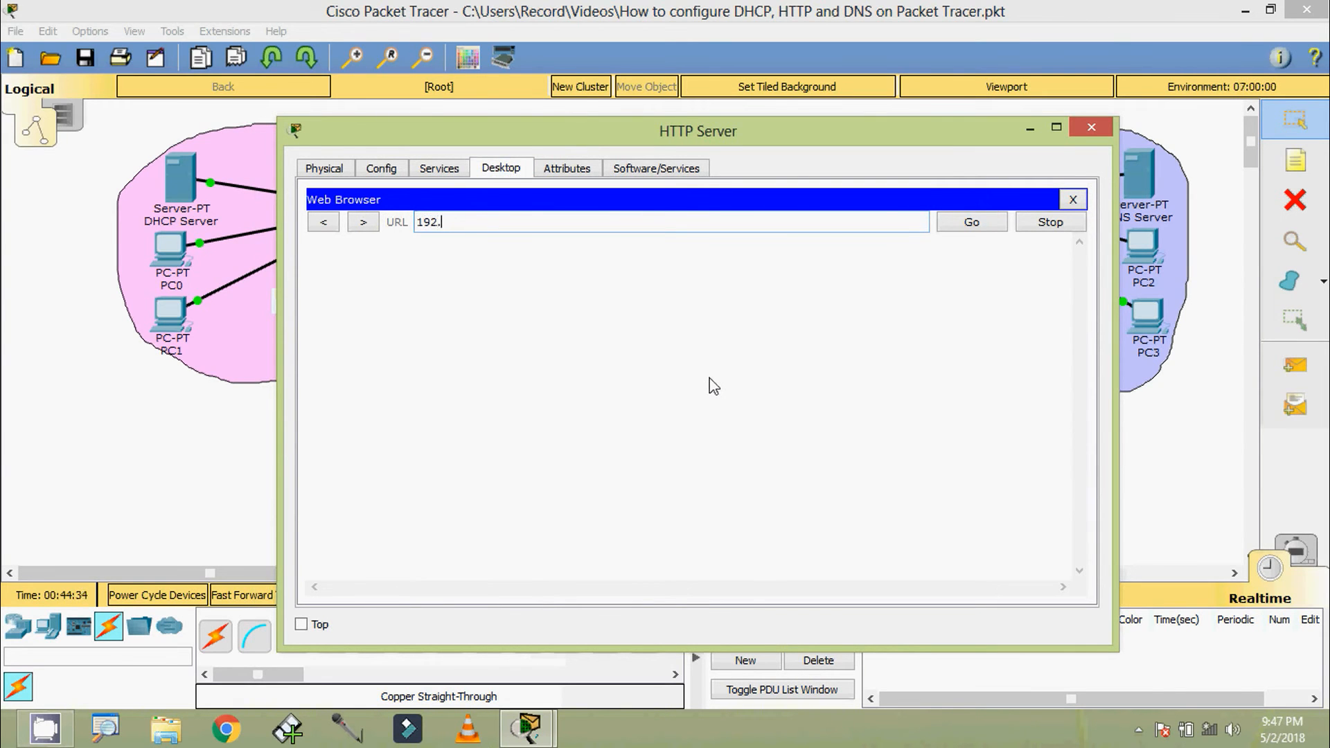
type("192.168.3.254")
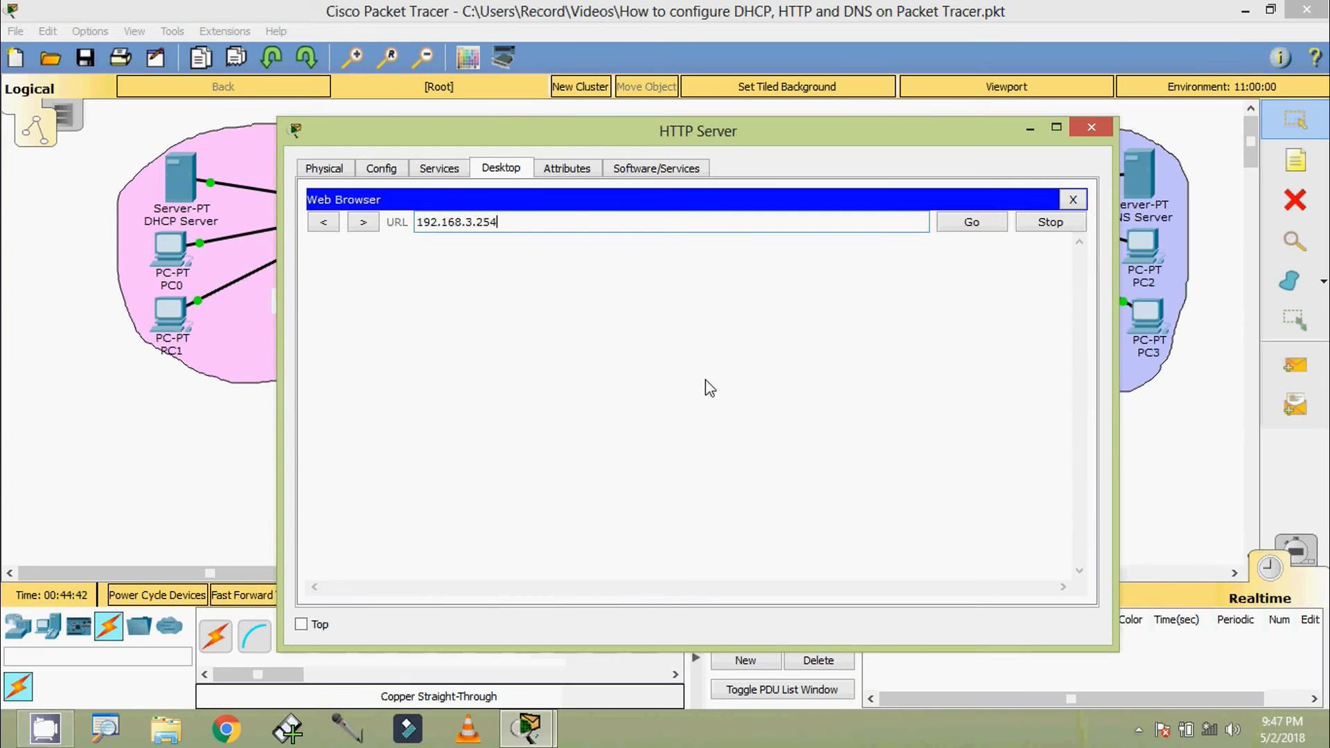
left_click_drag(511, 223, 413, 223)
key("ctrl+c")
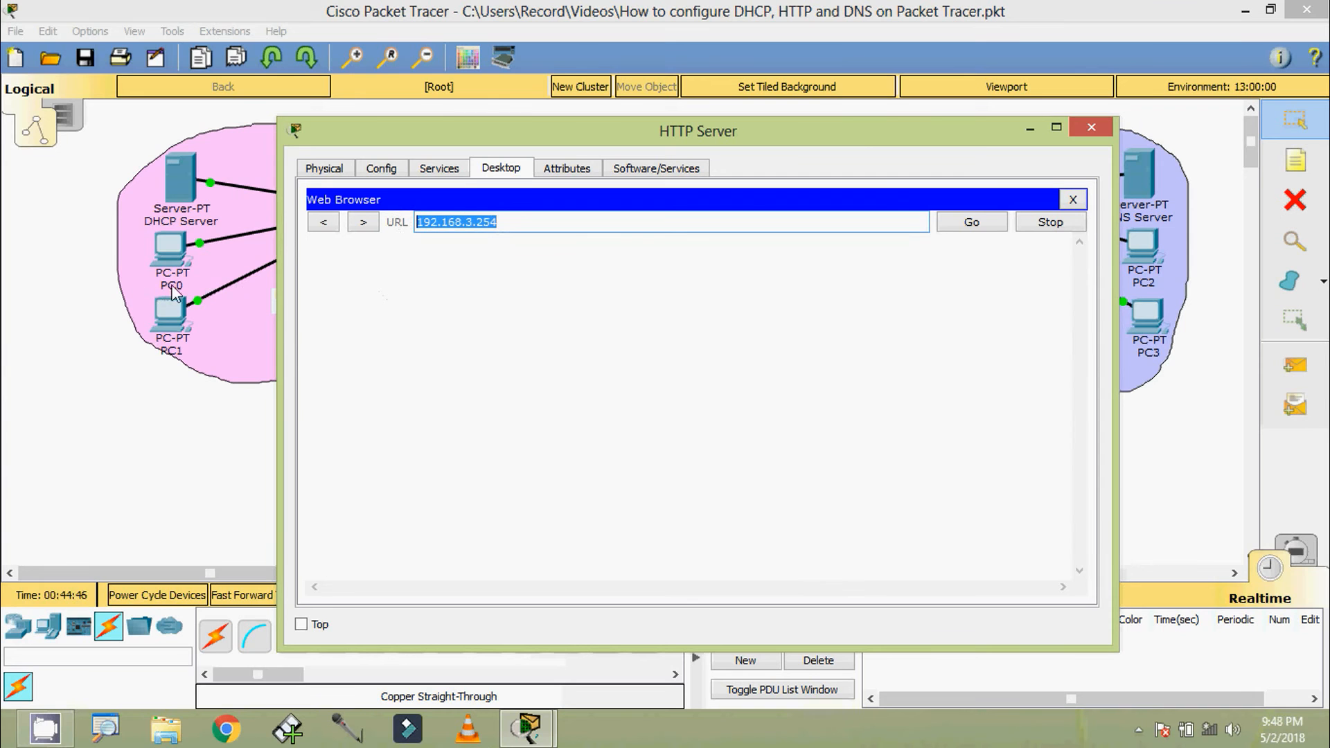
left_click(972, 222)
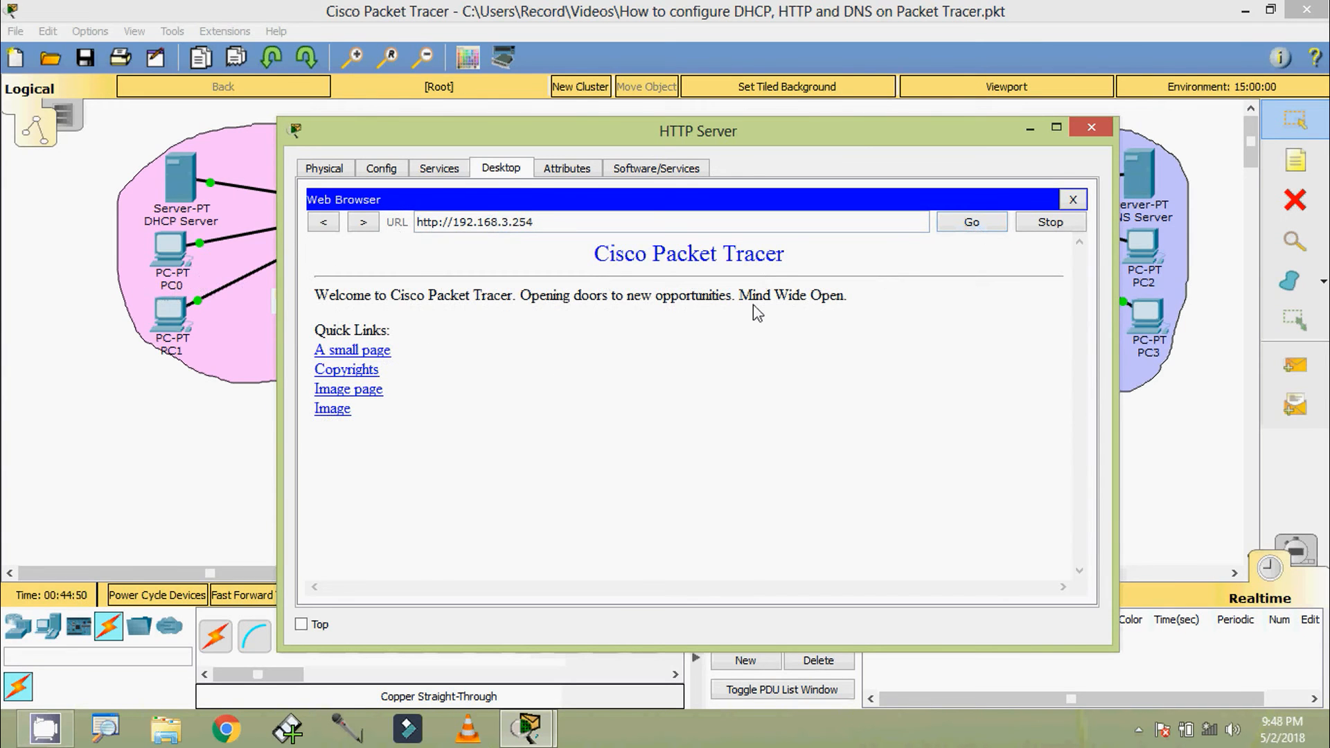
left_click(1085, 132)
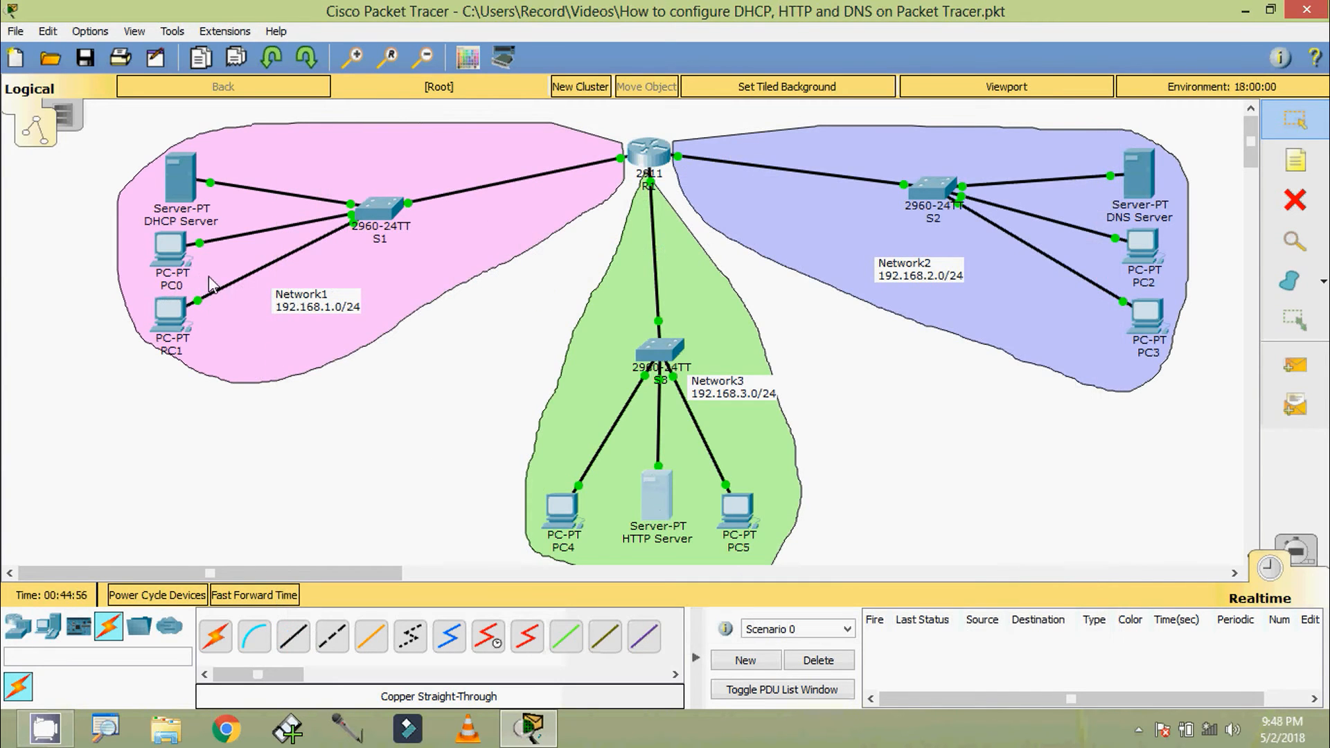
Load 192.168.3.254 in PC0's web browser to test access to the HTTP Server, then close the PC0 window
left_click(174, 257)
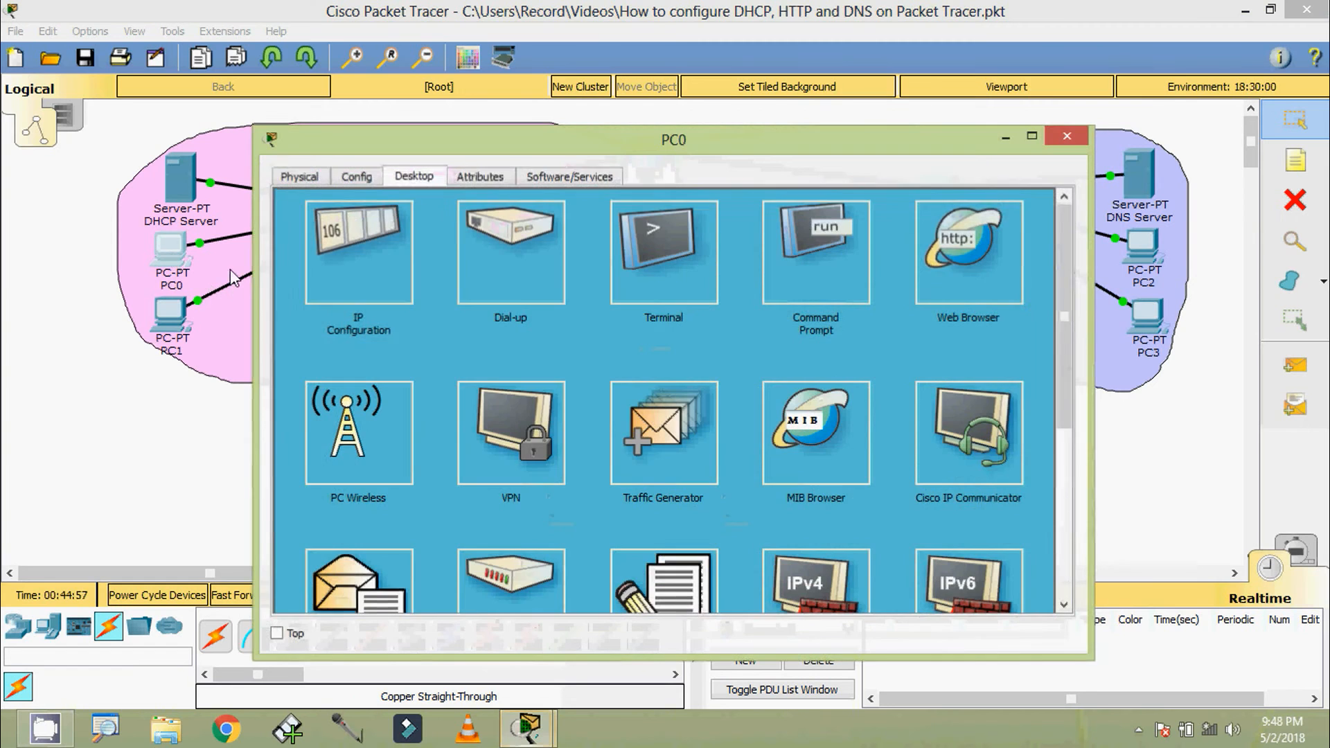
left_click(954, 261)
left_click(564, 235)
key("ctrl+v")
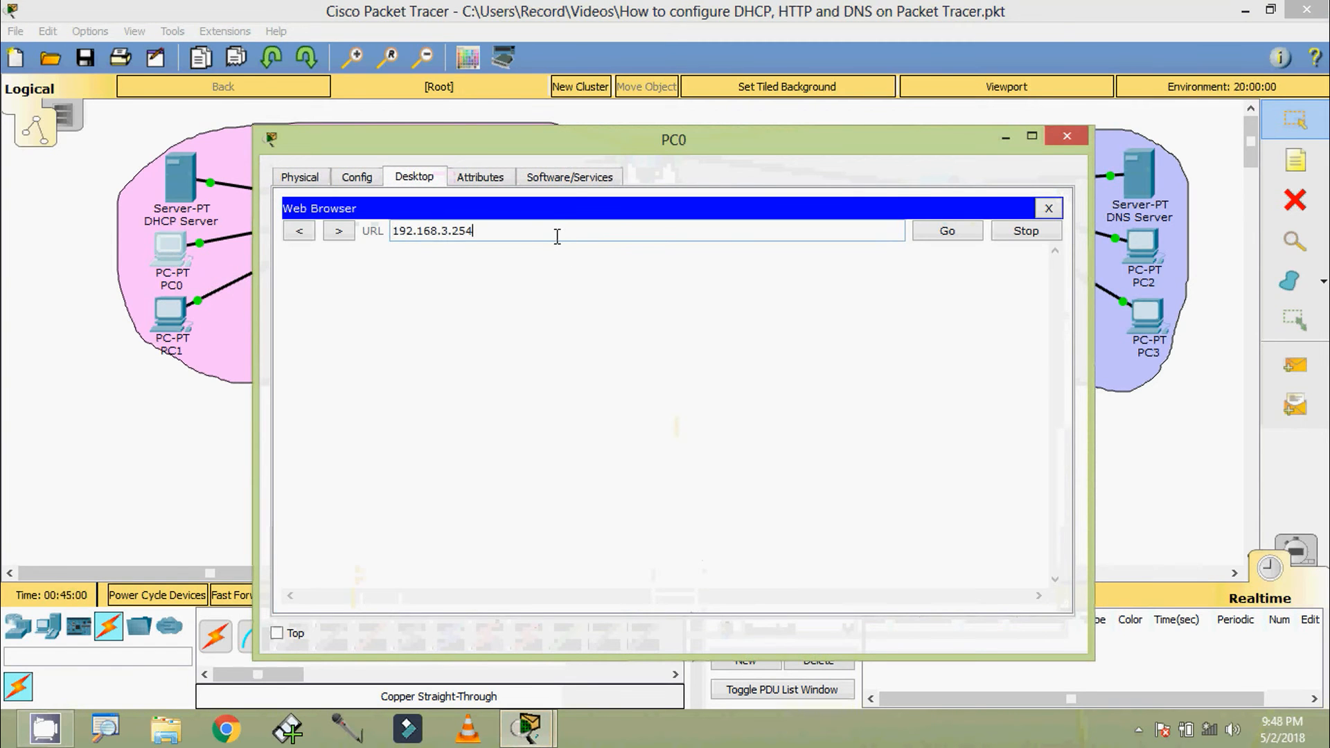
left_click_drag(581, 142, 719, 55)
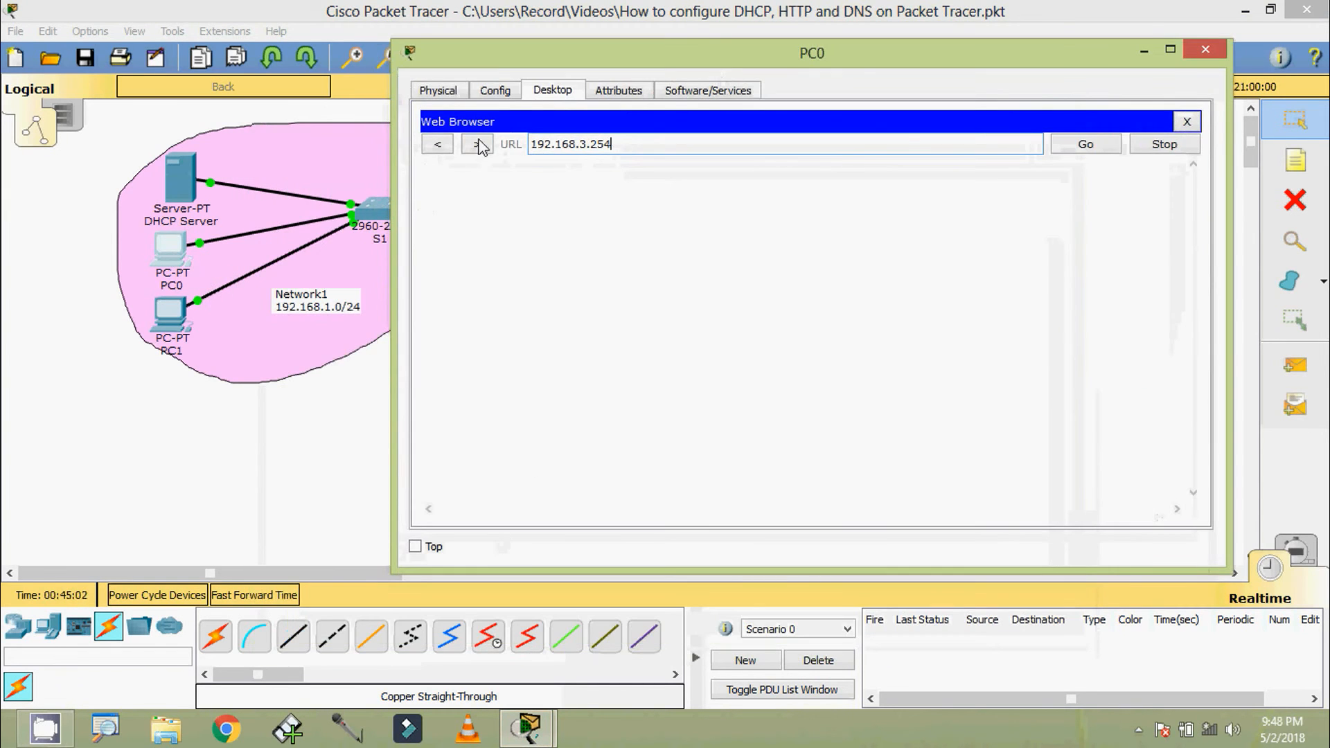
mouse_move(463, 62)
left_mouse_down()
mouse_move(682, 97)
mouse_move(1117, 264)
mouse_move(918, 353)
mouse_move(563, 218)
mouse_move(1046, 320)
mouse_move(505, 186)
mouse_move(478, 78)
left_mouse_up()
left_click(996, 161)
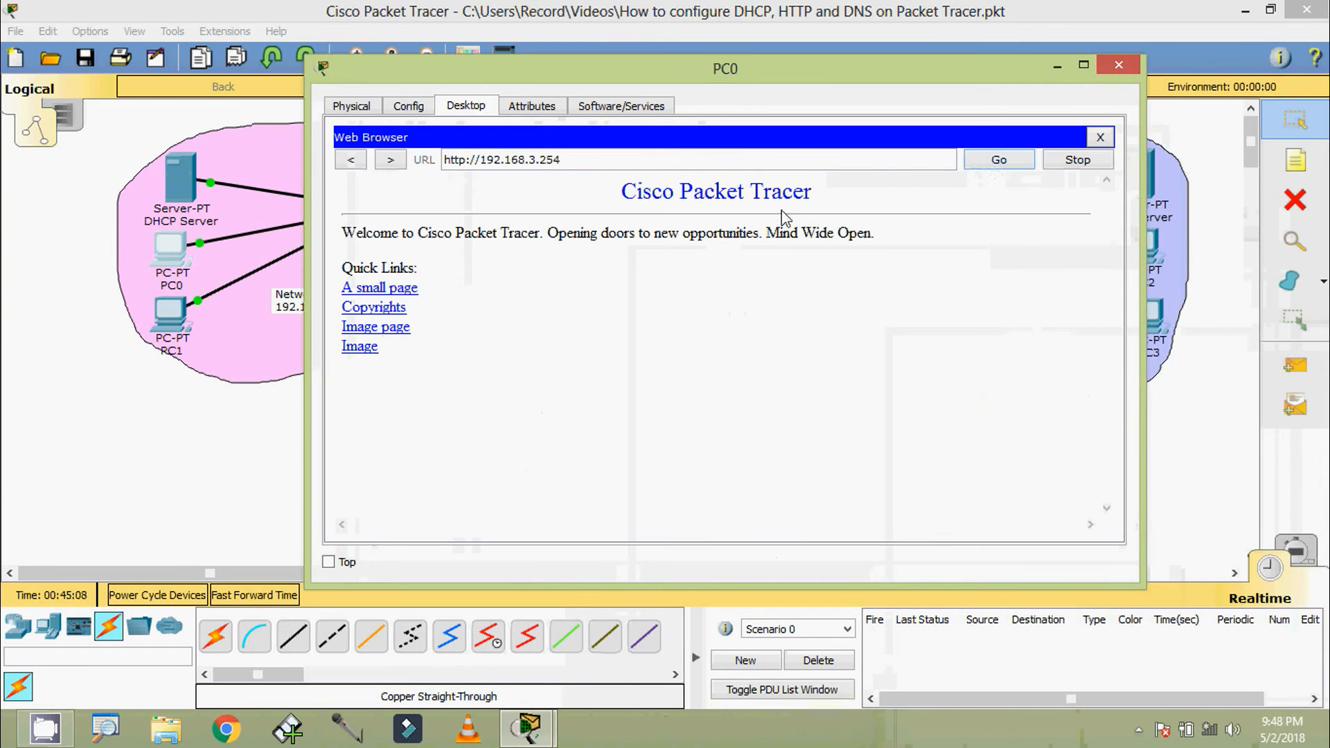
left_click(1117, 65)
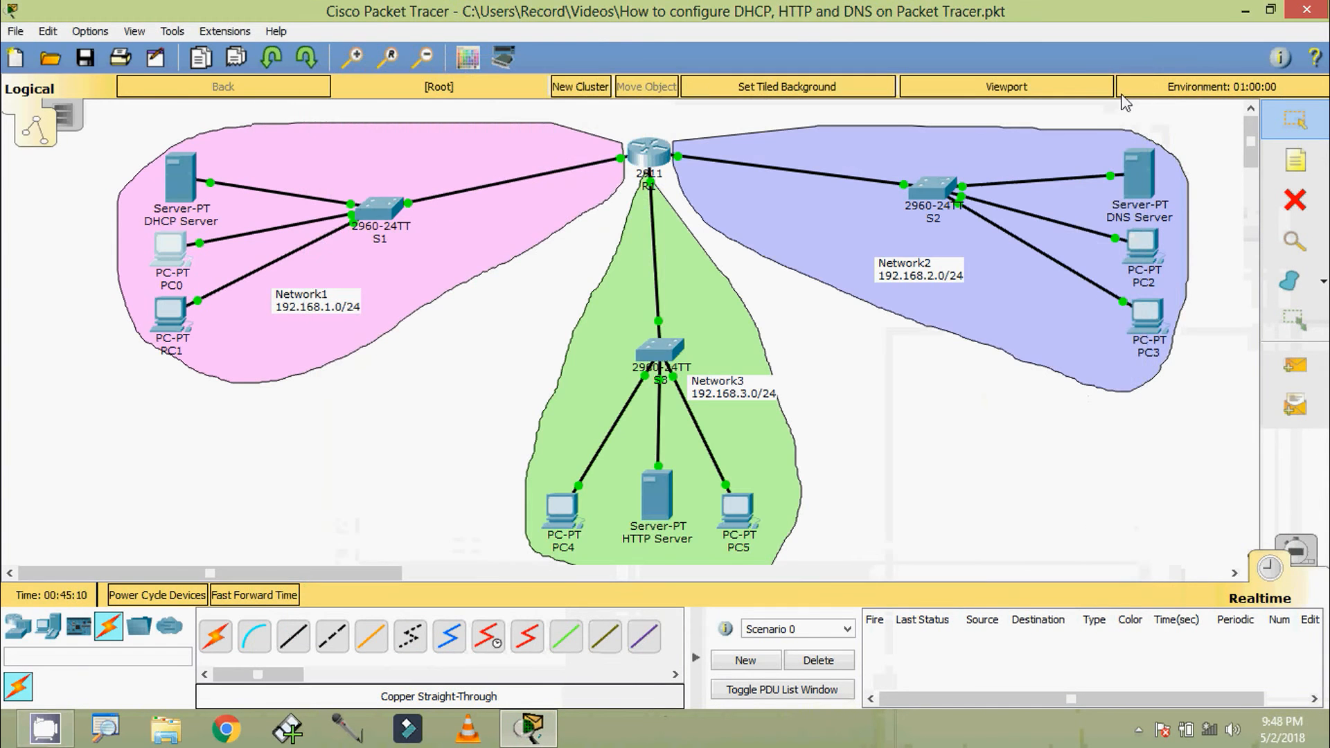
Load 192.168.3.254 in the DNS Server's web browser to test access to the HTTP Server, then close its window
left_click(1132, 174)
left_click(969, 253)
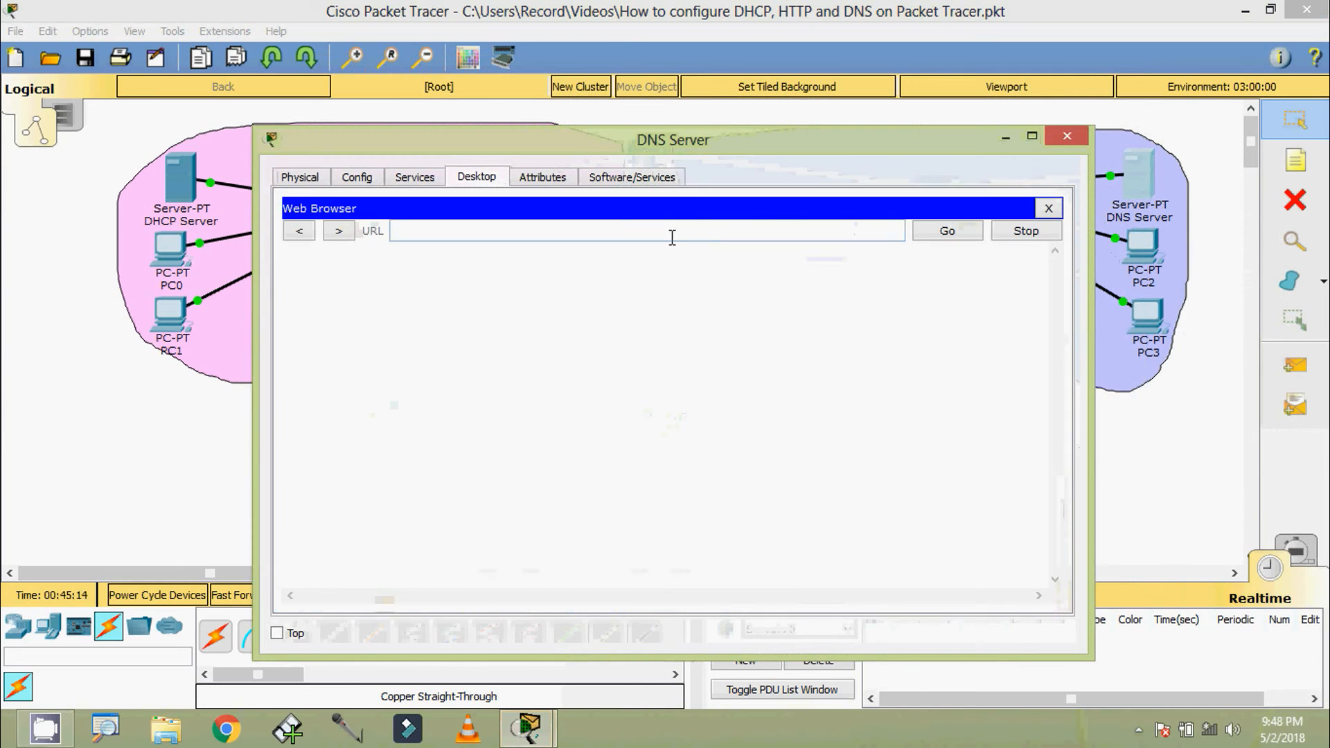
key("ctrl+v")
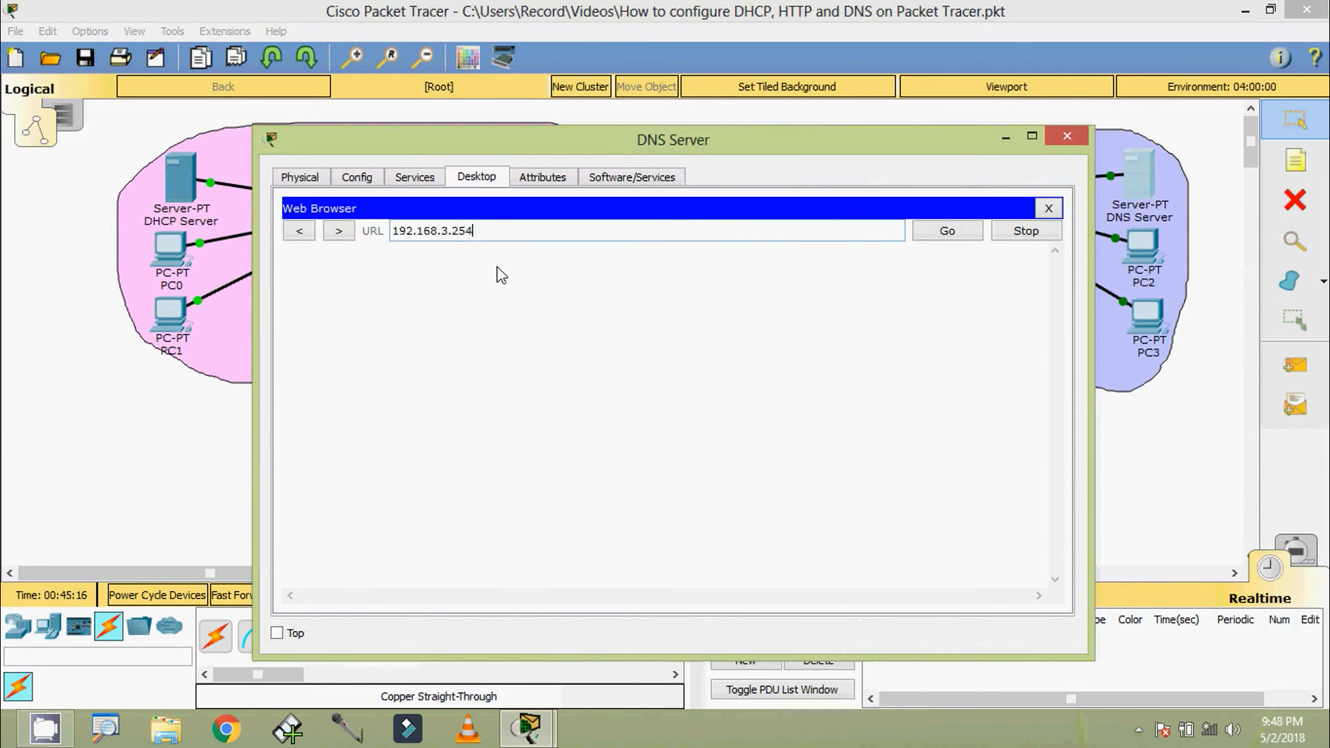
left_click(946, 233)
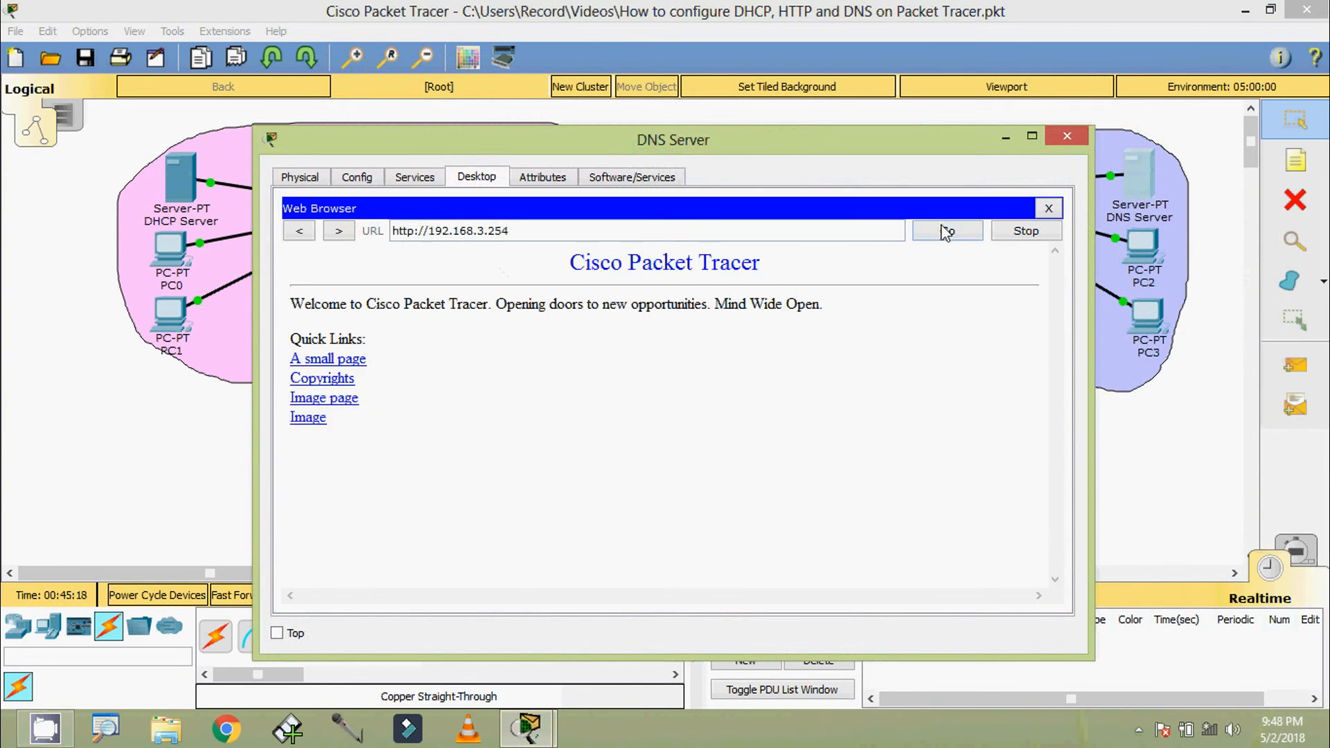
left_click(1061, 141)
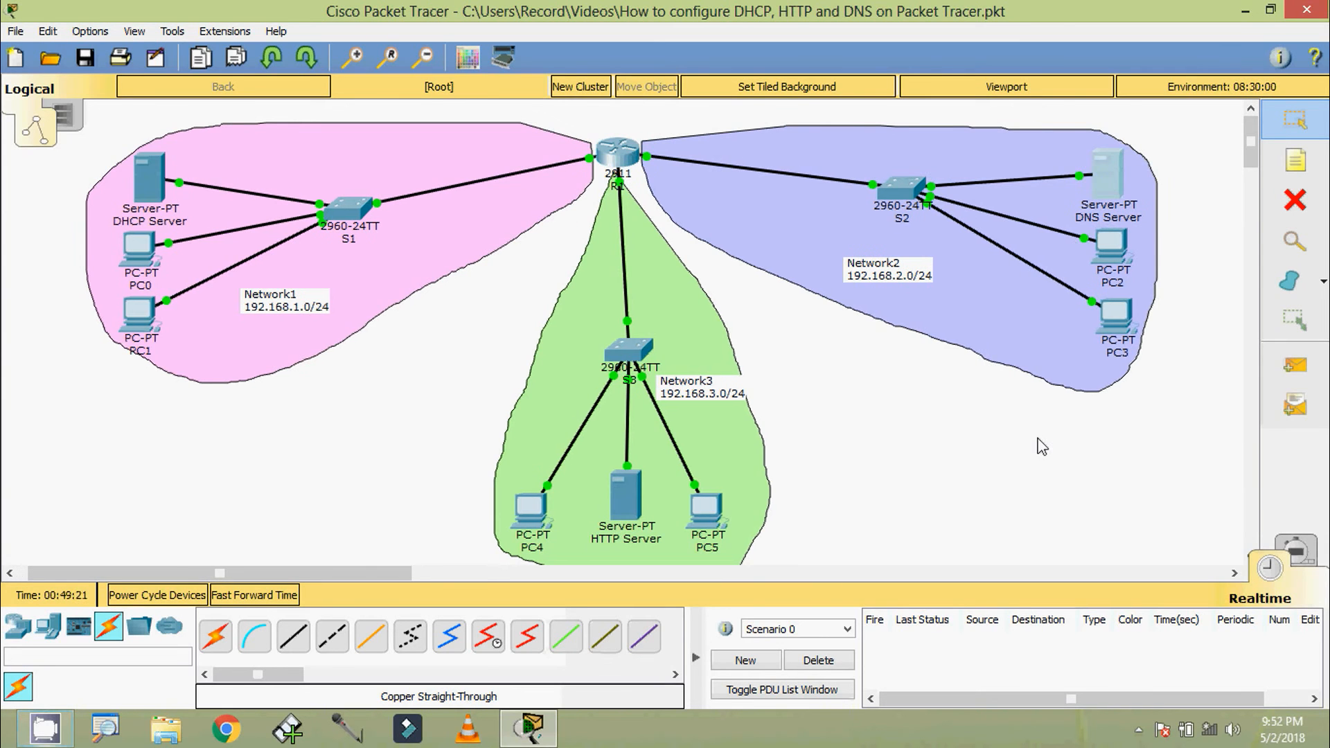
Open the DNS service on the DNS Server and enter ccna.com as the resource record name
left_click(1109, 181)
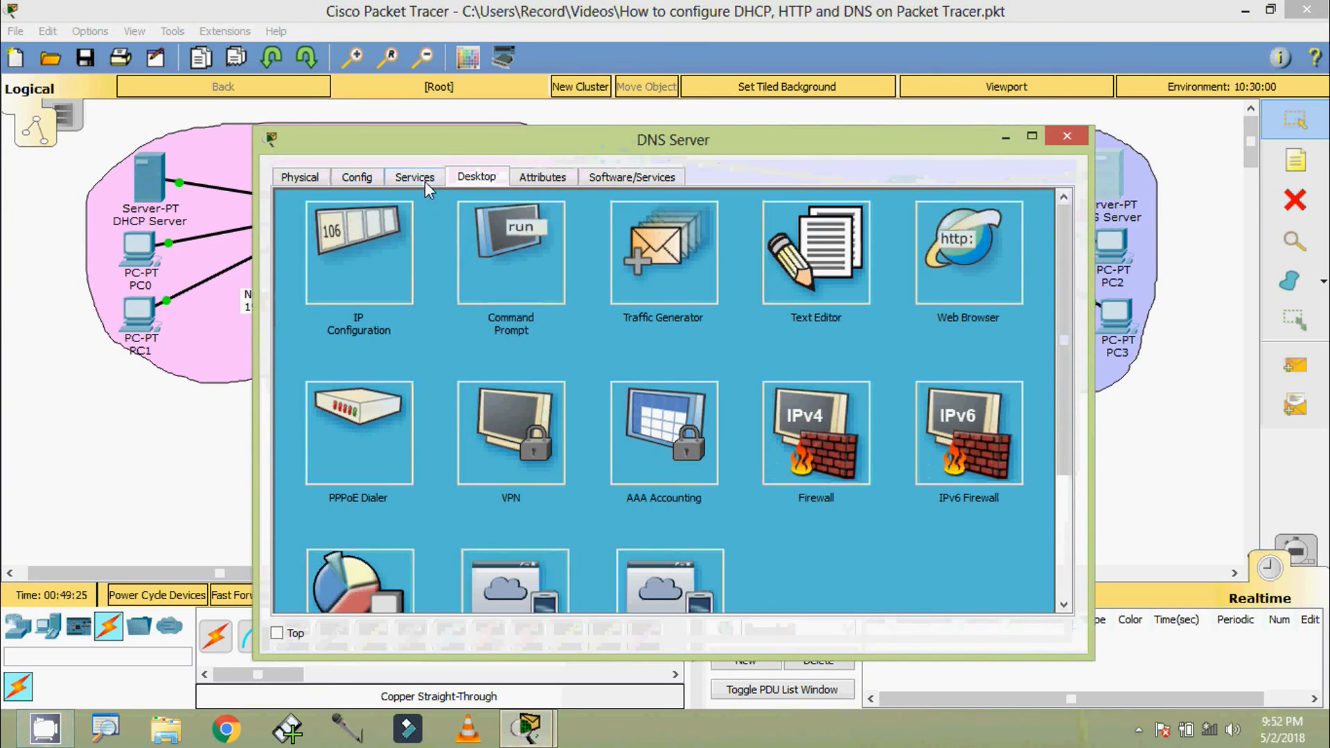
left_click(419, 177)
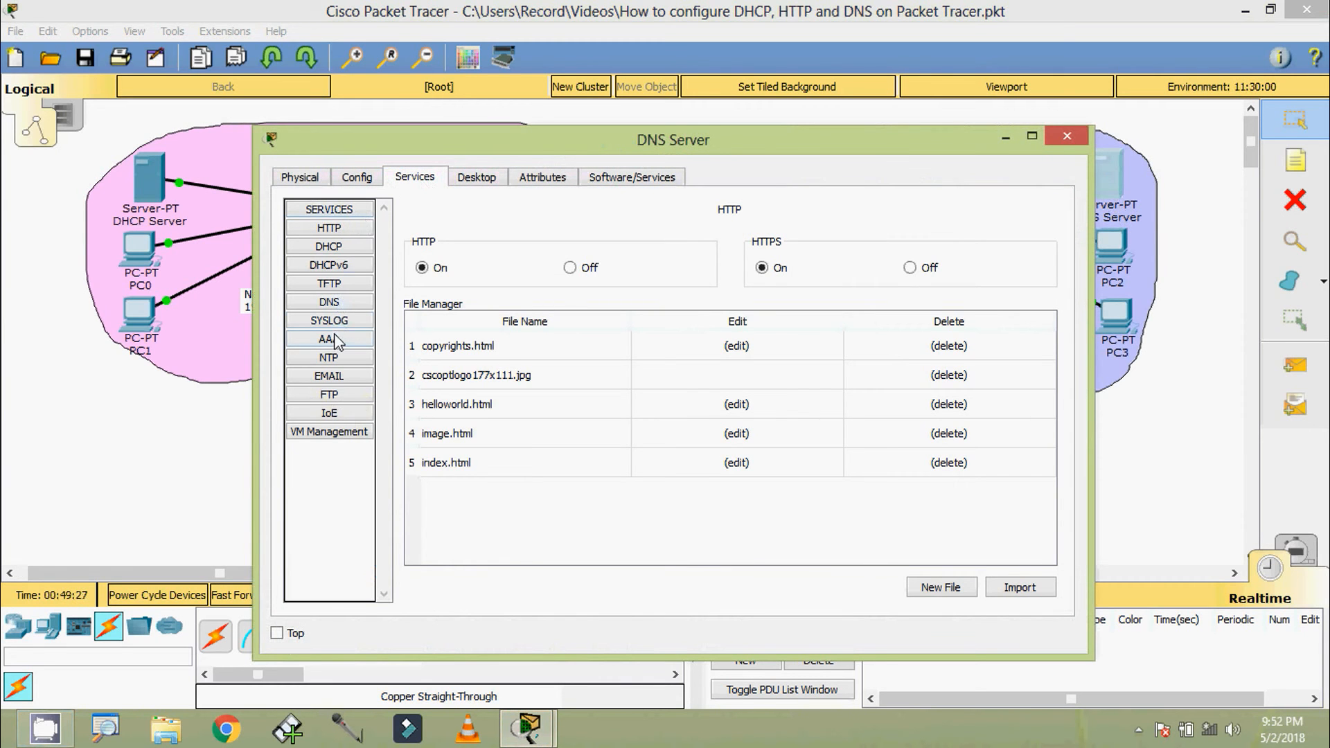
left_click(338, 305)
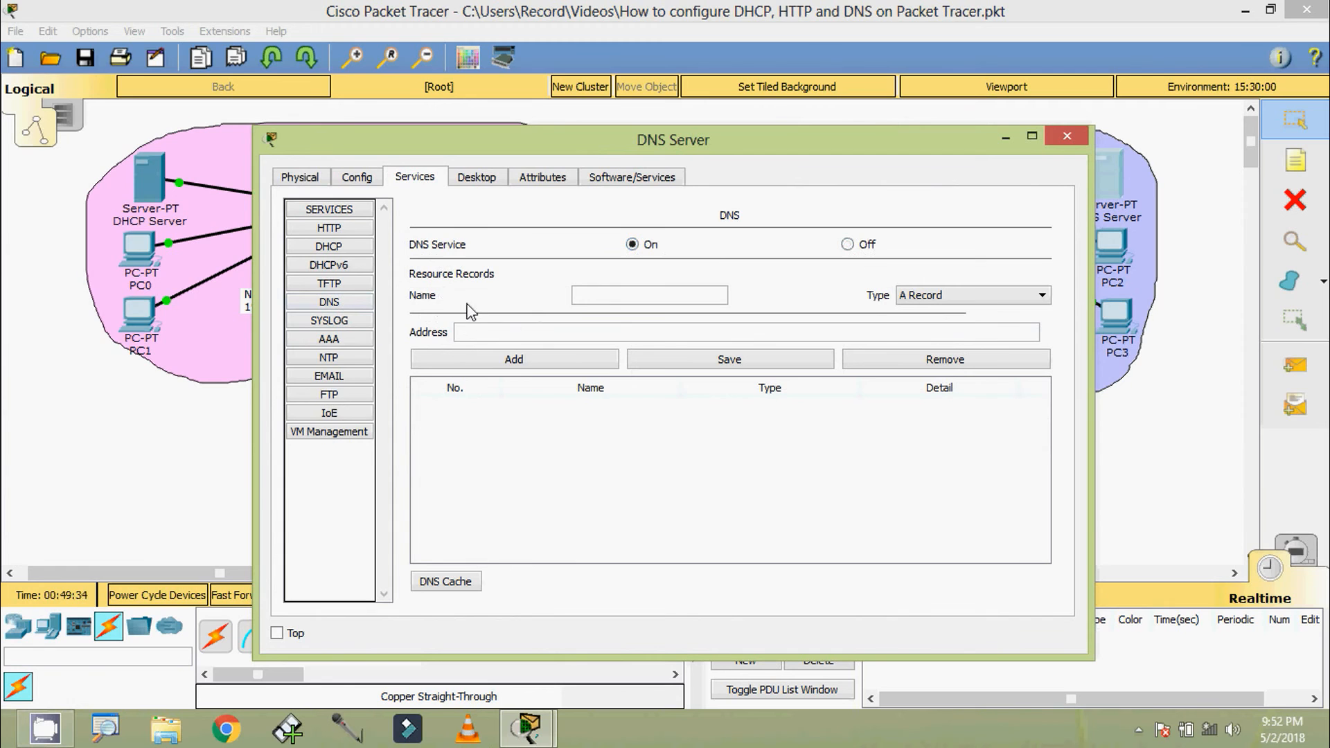
left_click(582, 299)
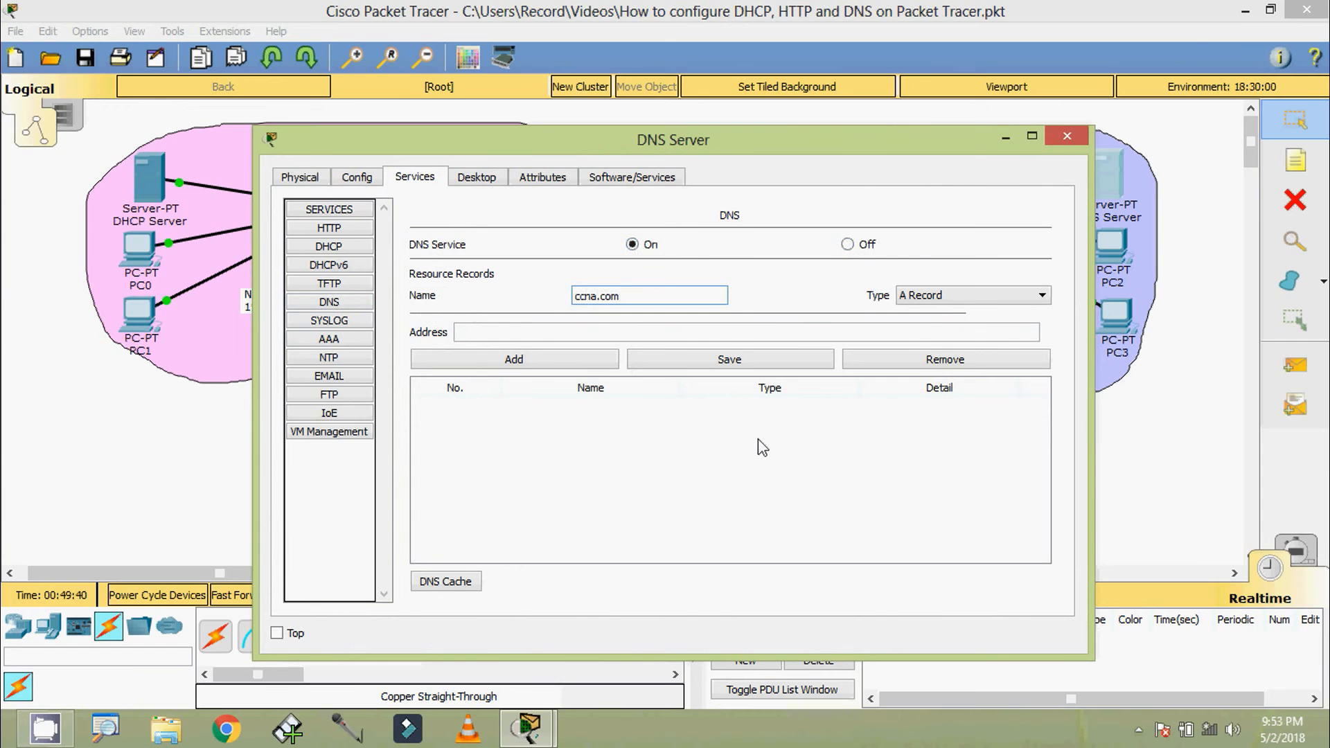
type("ccna.com")
Set the ccna.com record's address to 192.168.3.254, add it as an A Record, and close the DNS Server window
left_click(490, 334)
left_click_drag(376, 158, 809, 125)
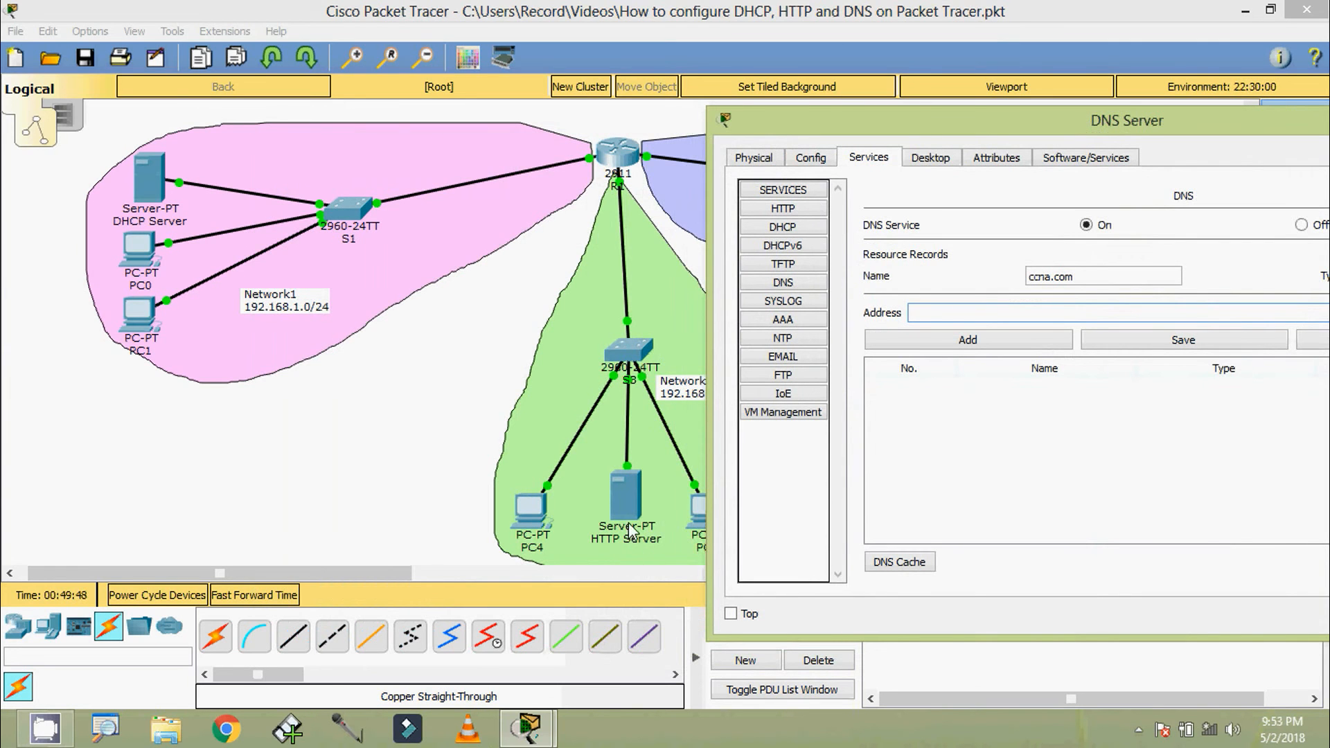
left_click_drag(794, 133, 608, 110)
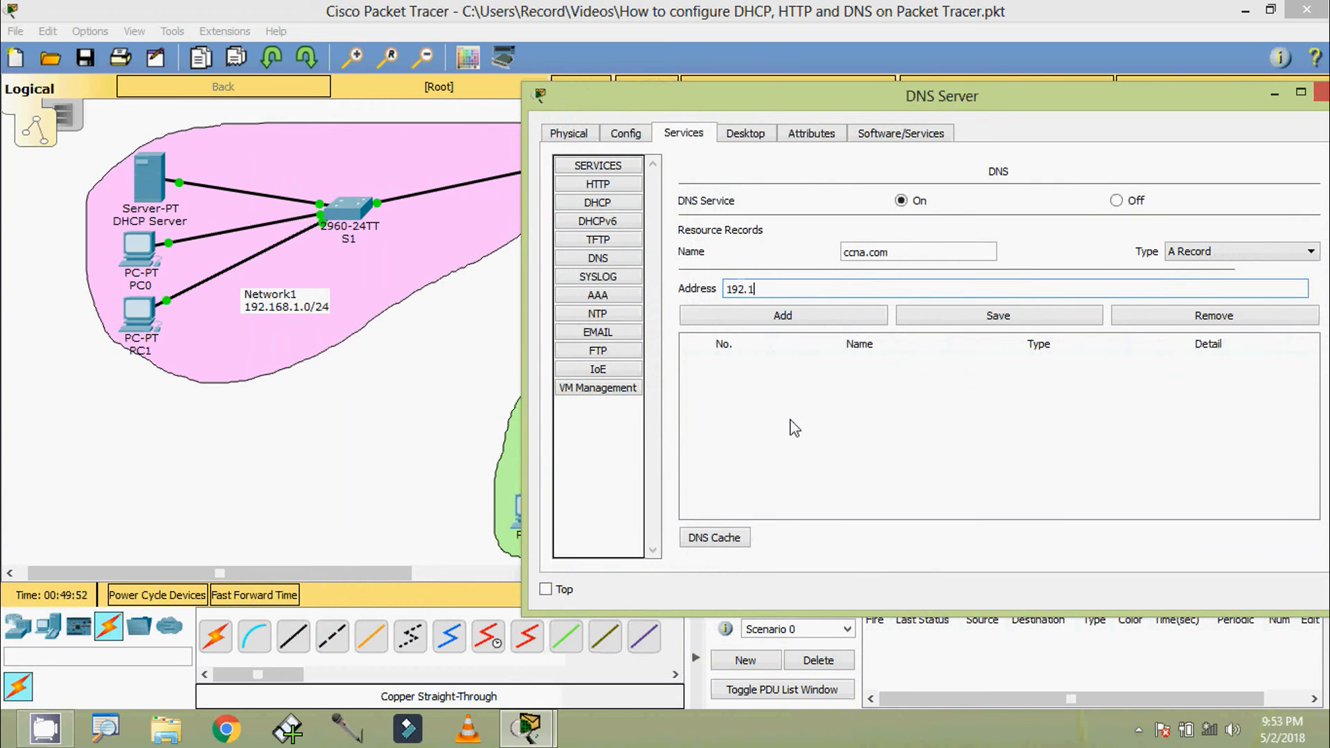
type("68.3.254")
left_click_drag(905, 255, 847, 254)
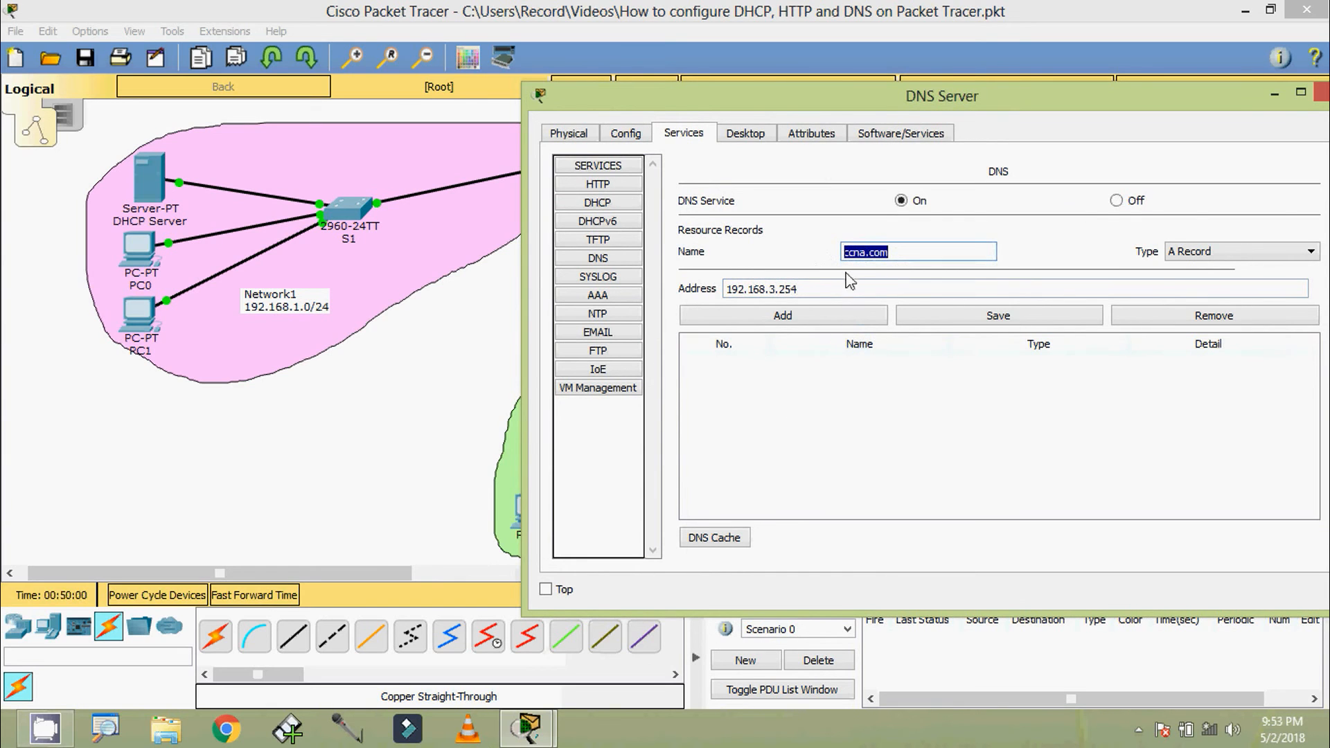
left_click_drag(830, 288, 715, 289)
left_click_drag(742, 100, 520, 69)
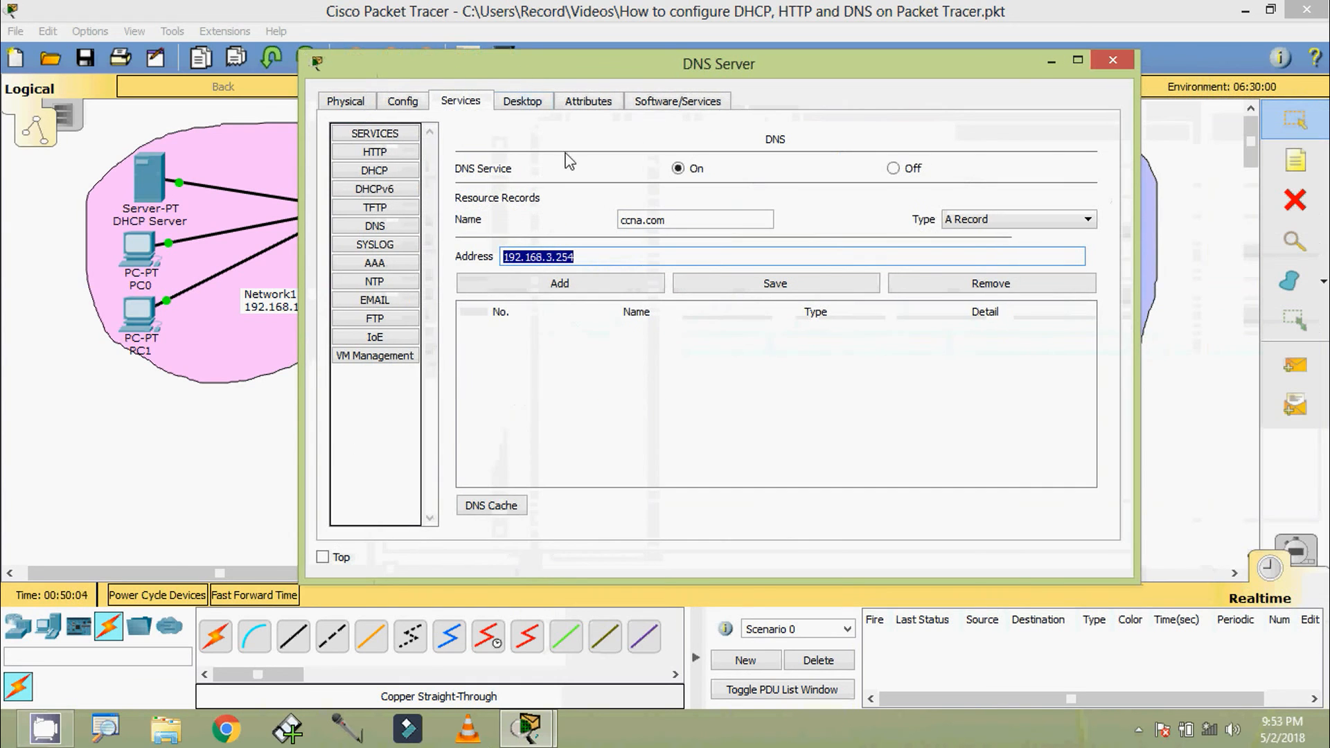
left_click(575, 287)
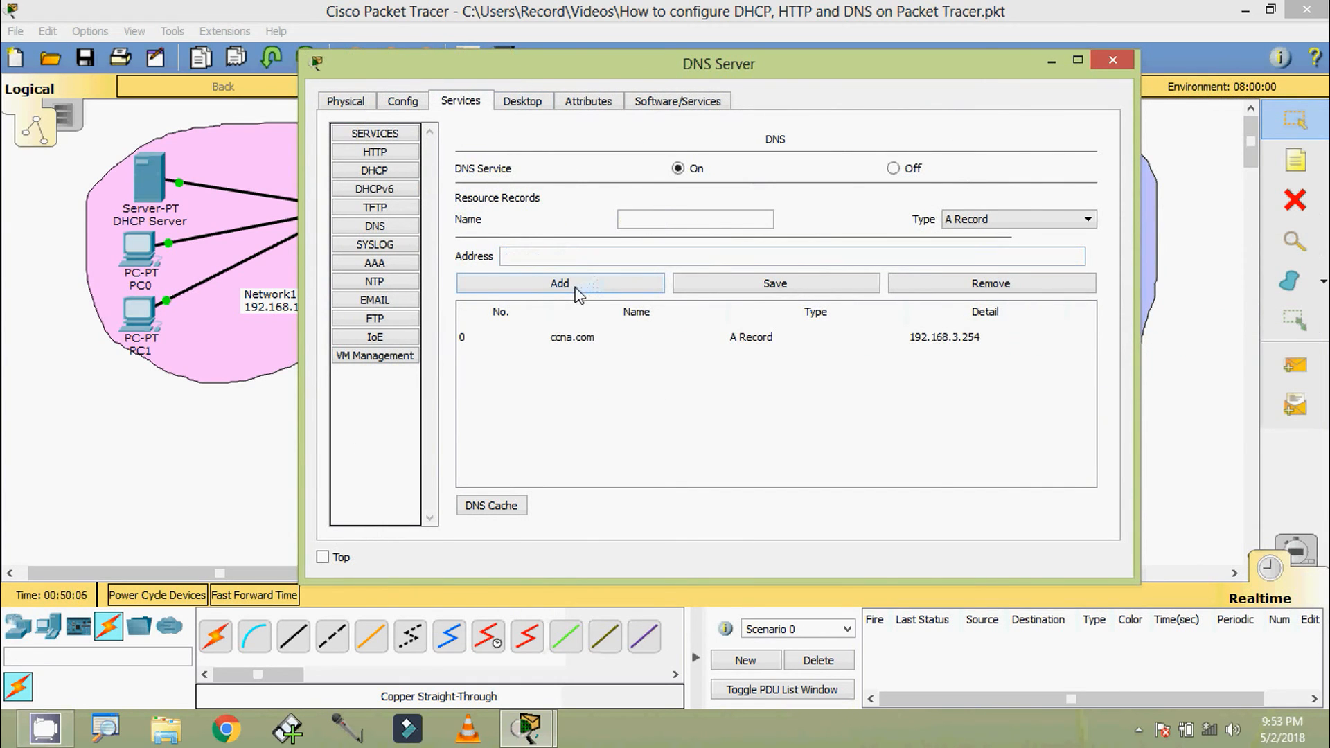
left_click(1112, 61)
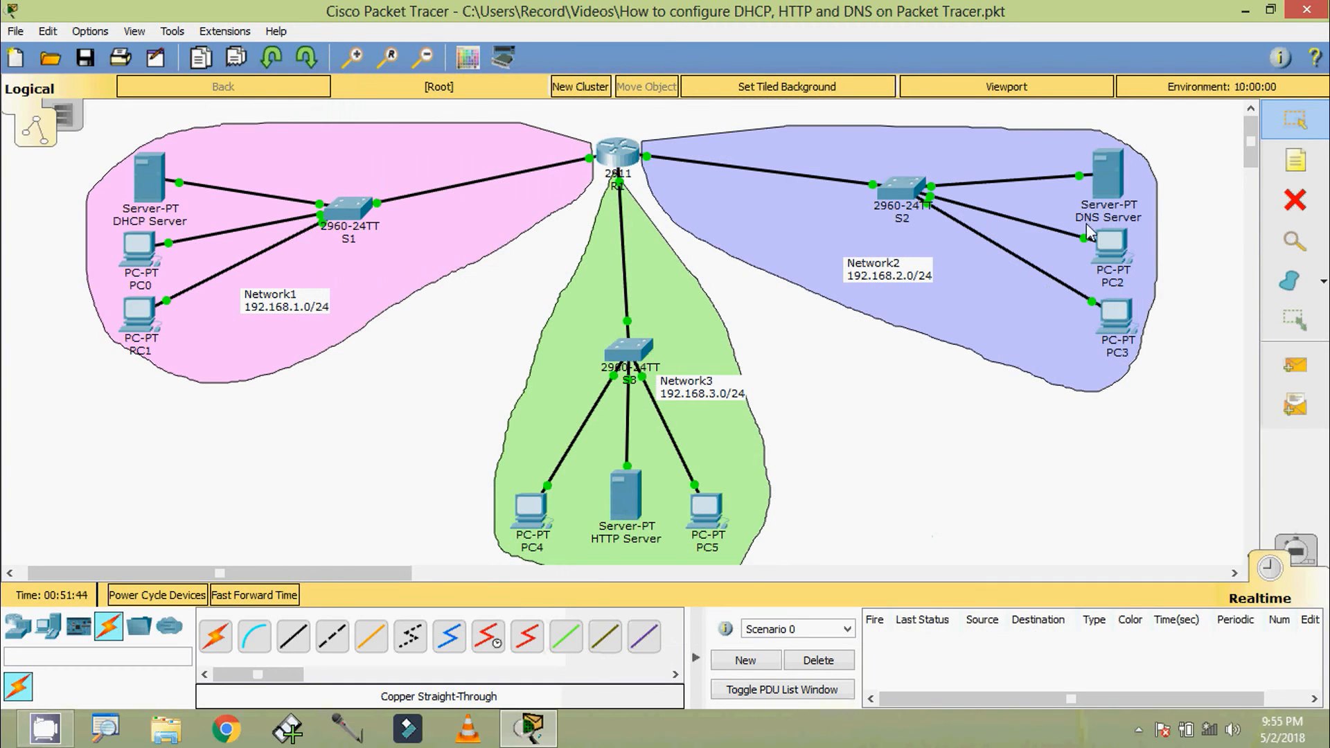
Load ccna.com in PC0's web browser to test name resolution, then close the PC0 window
left_click(136, 266)
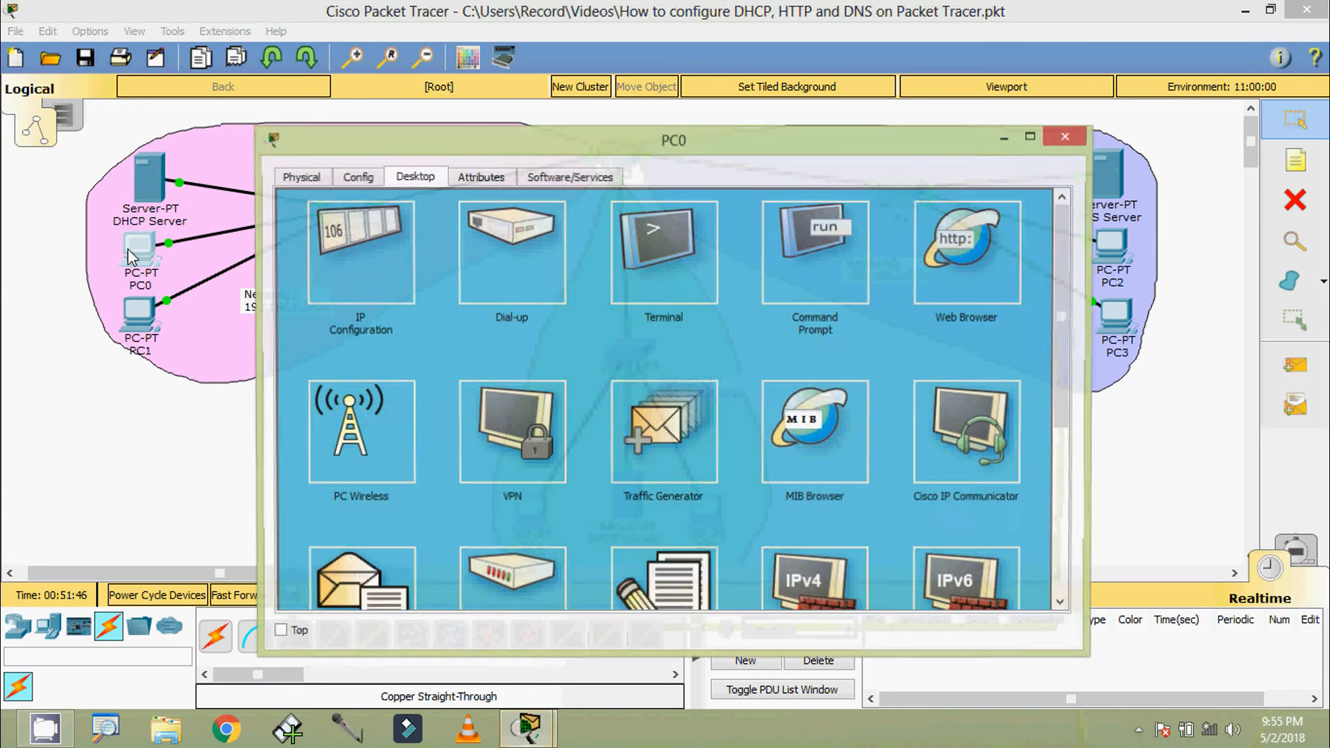
left_click(971, 286)
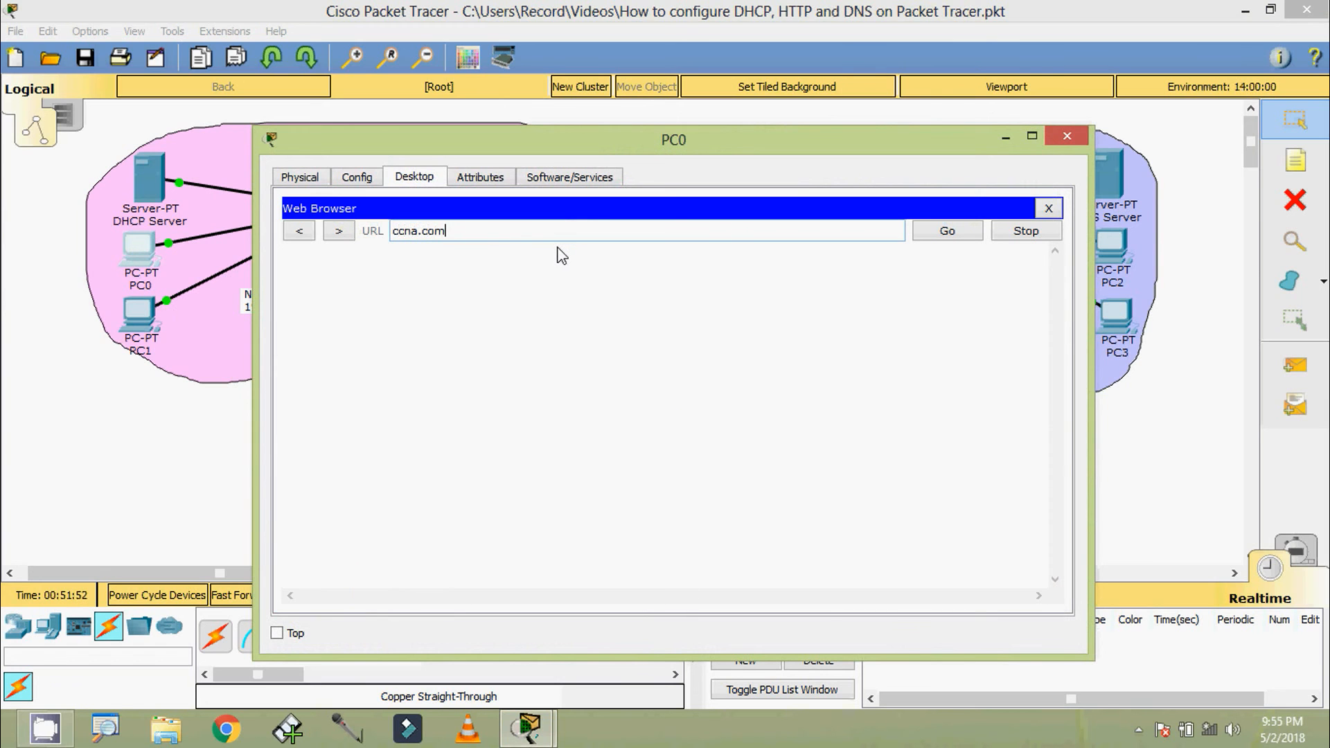
type("ccna.com")
left_click(919, 236)
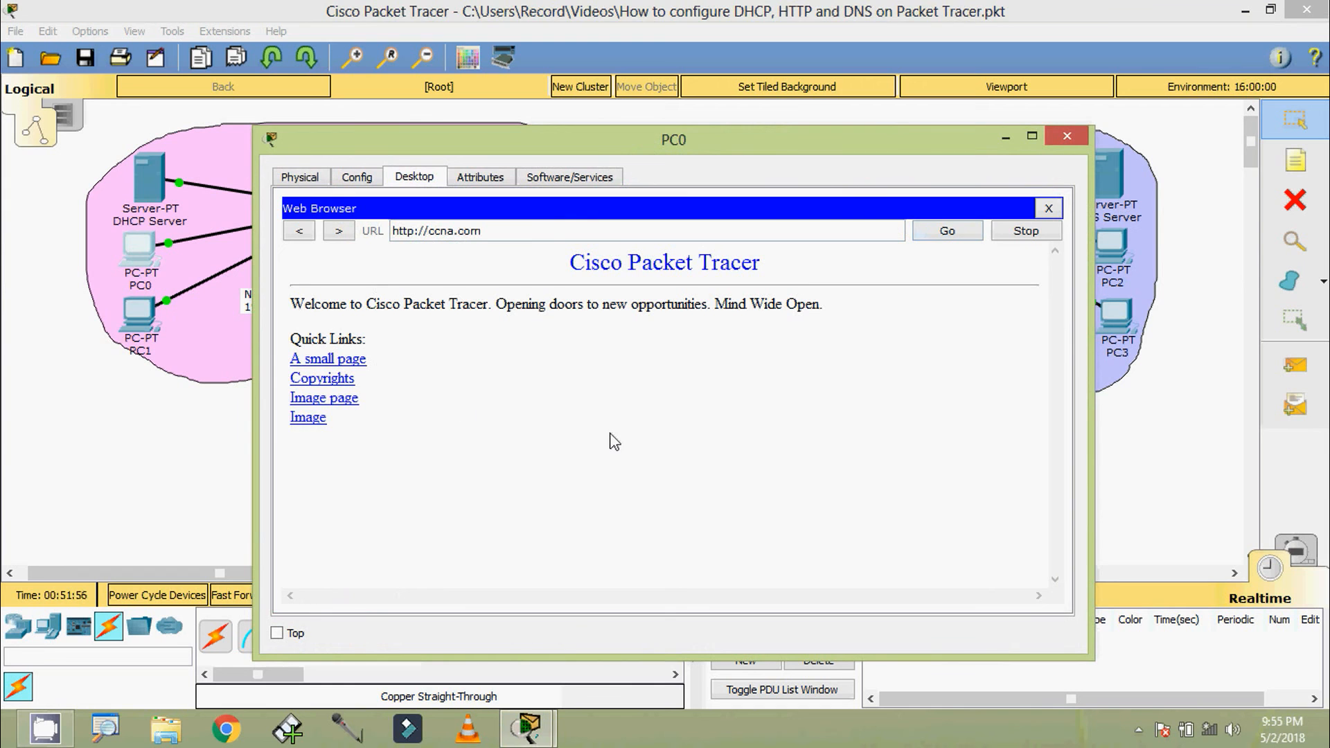
left_click(1053, 137)
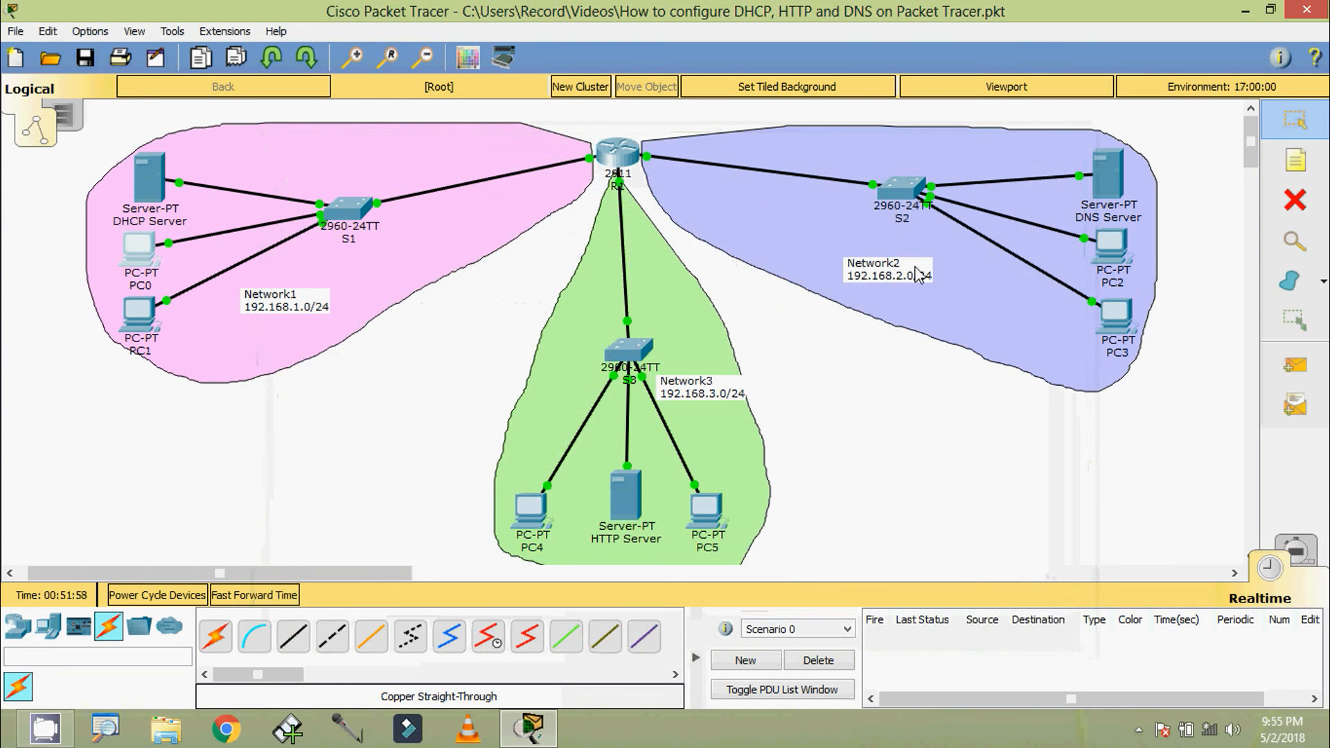
Load ccna.com in PC2's web browser to test name resolution from Network2, then close the PC2 window
left_click(1111, 248)
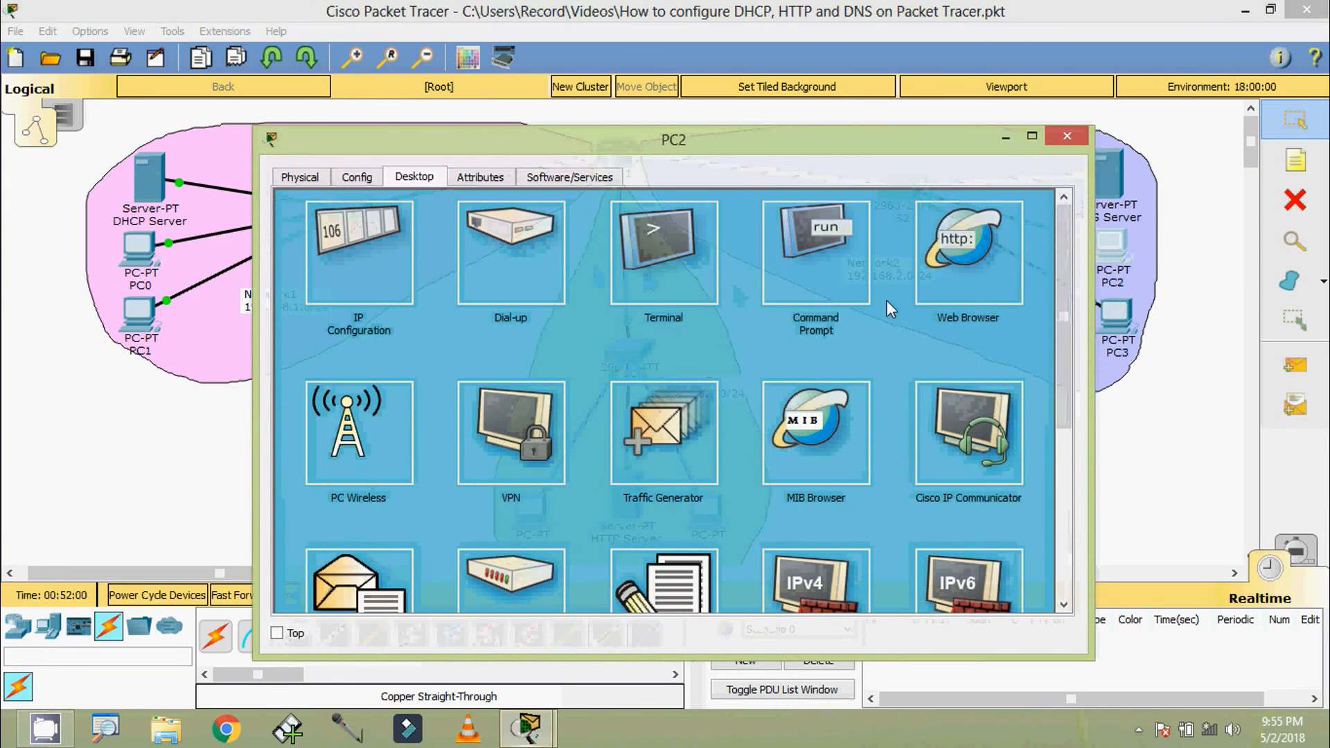
left_click(968, 253)
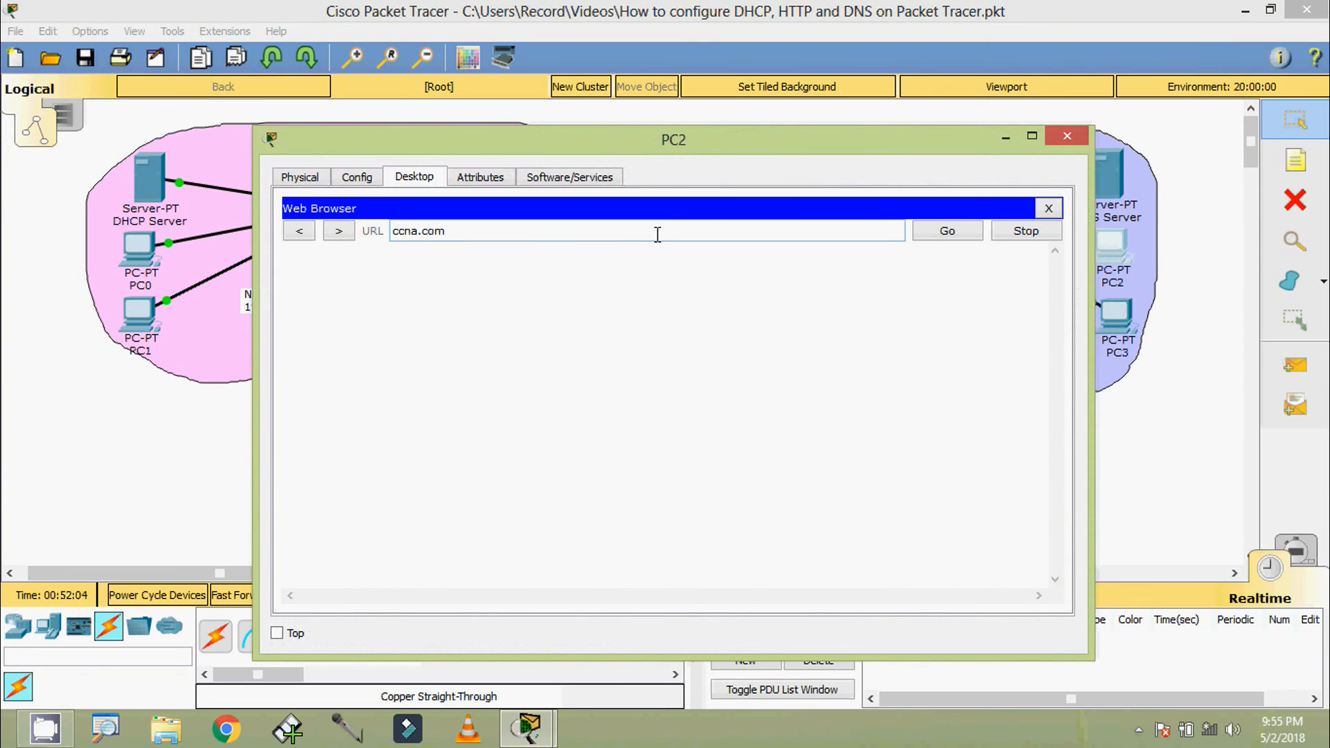
left_click(934, 234)
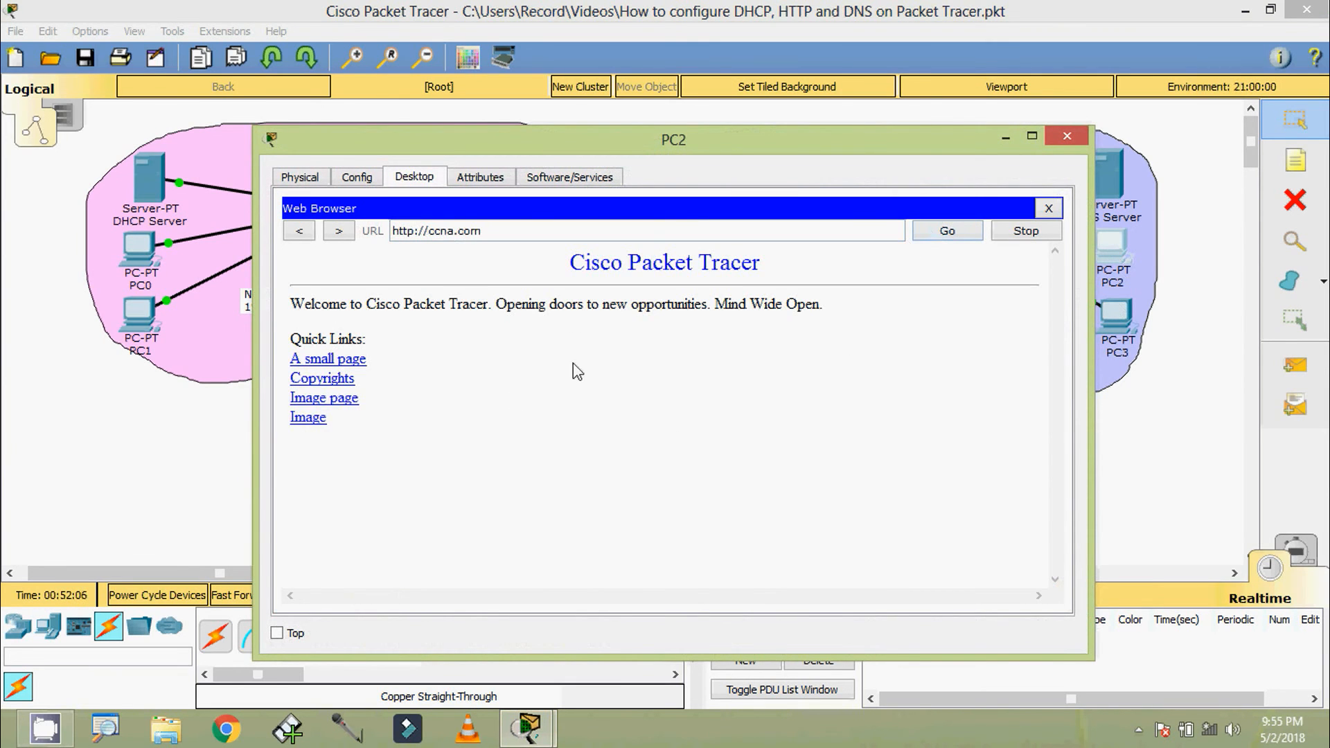
left_click(1064, 137)
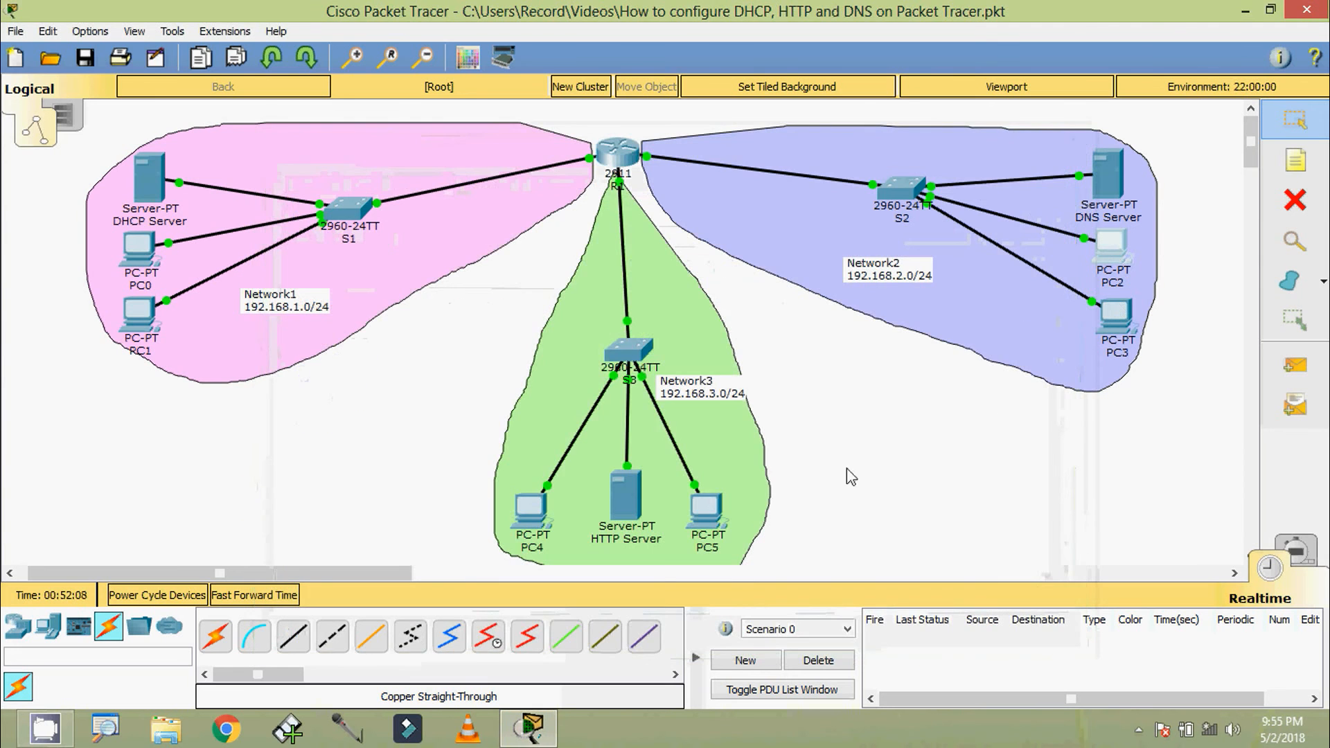
Load ccna.com in PC4's web browser to test name resolution from Network3, then close the PC4 window
left_click(528, 525)
left_click(956, 263)
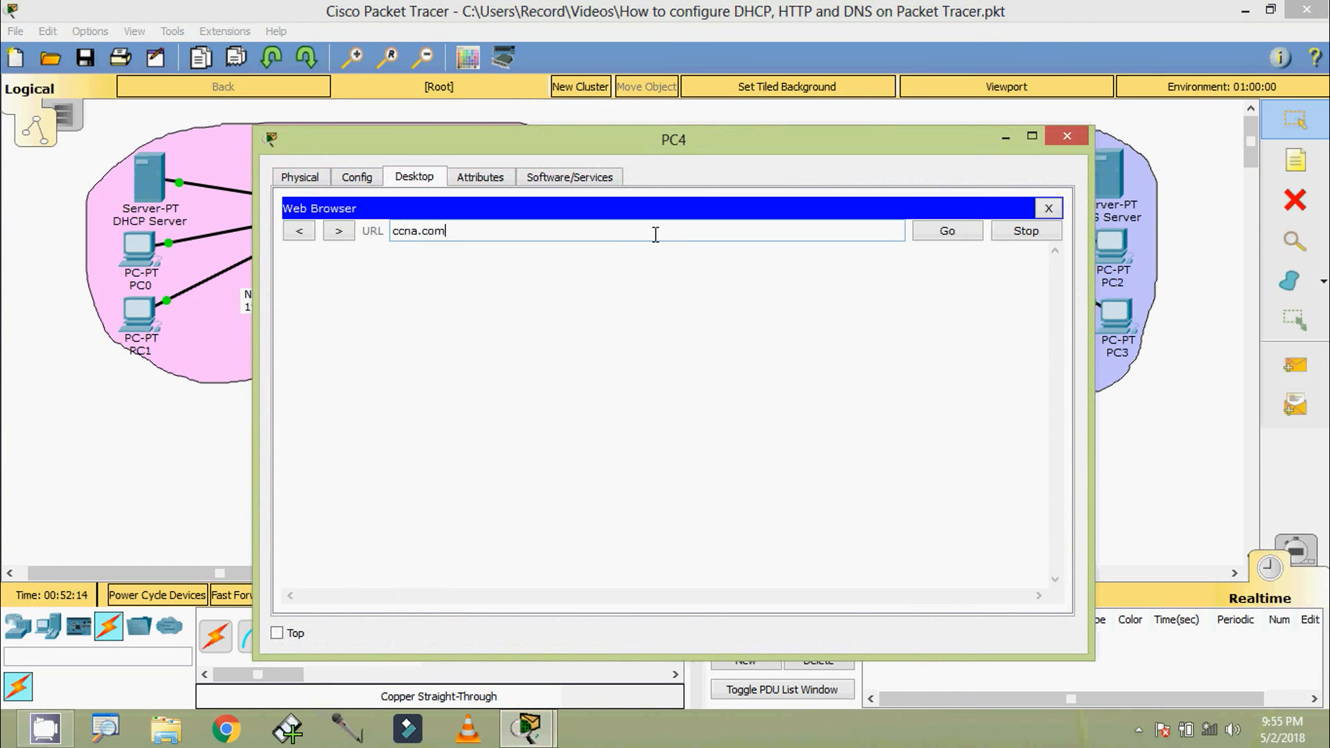
left_click(944, 235)
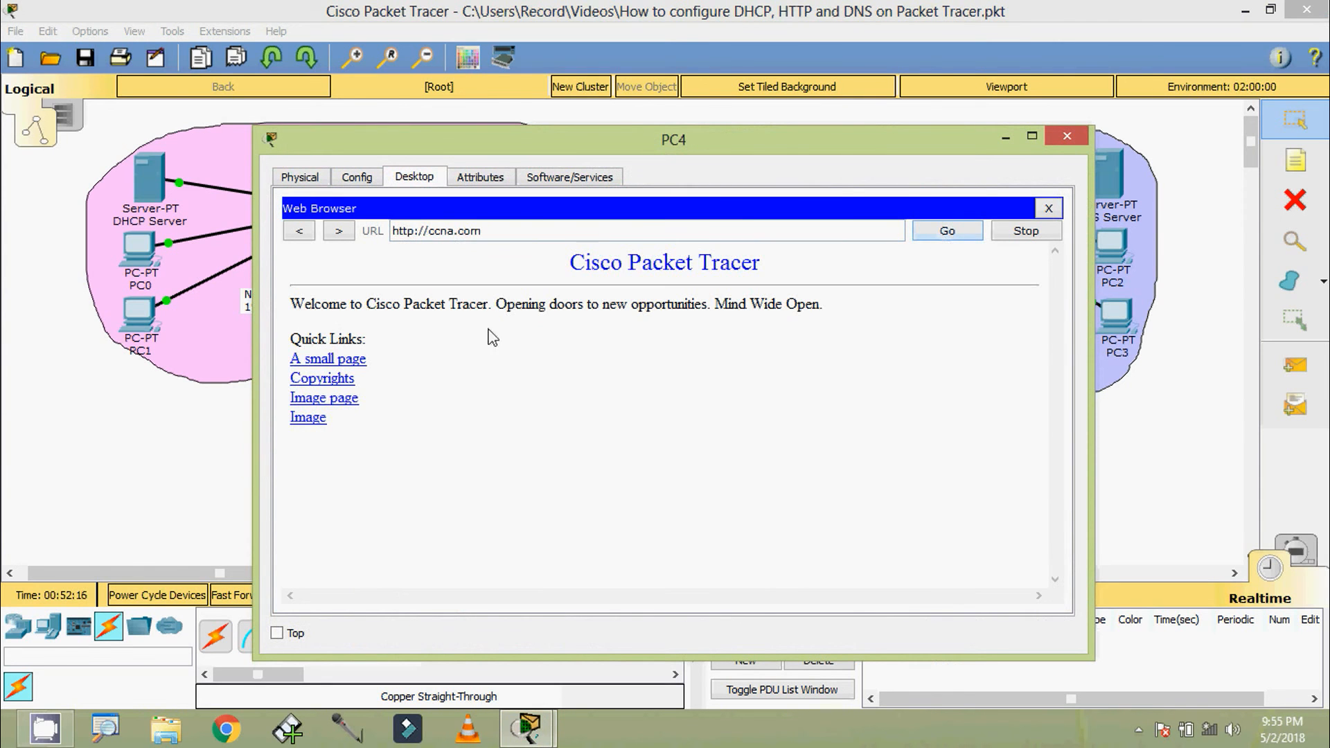
left_click(1067, 136)
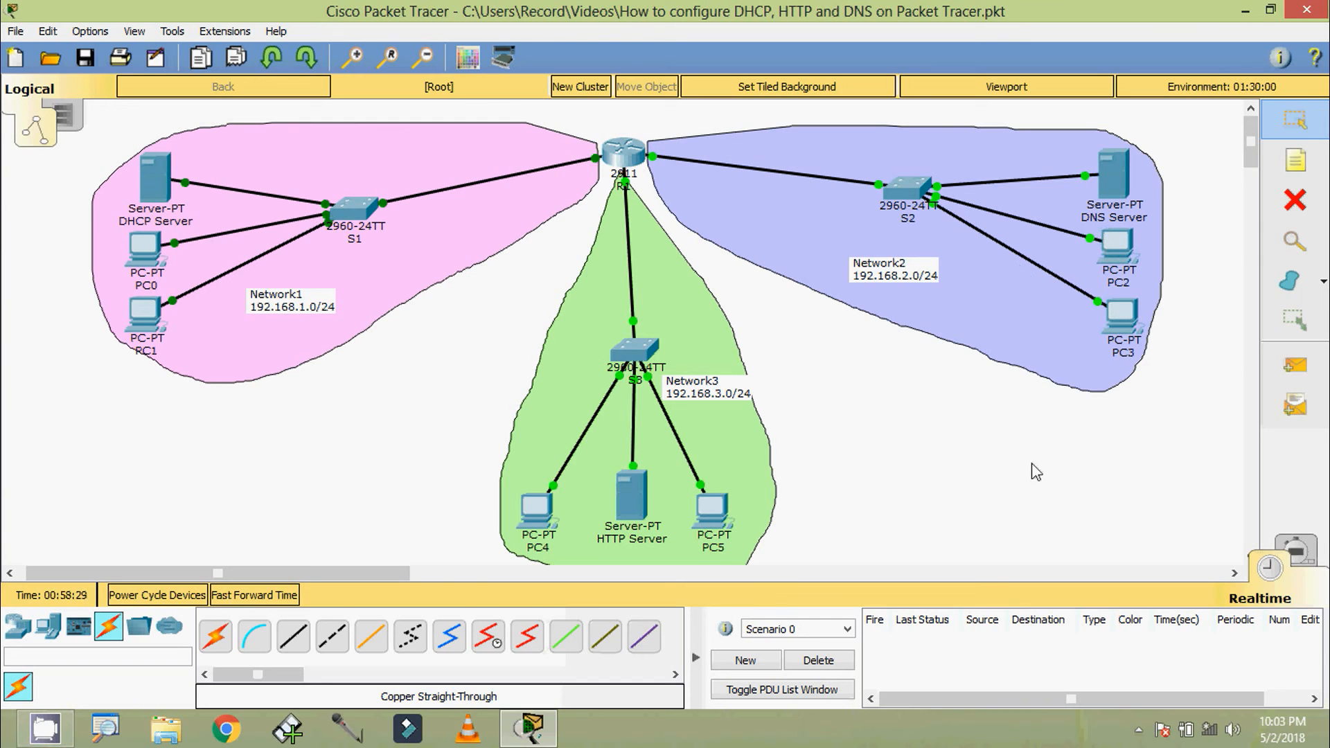
Switch to Simulation mode, limit the visible events to DNS and HTTP only, and close the Simulation Panel
left_click(1295, 552)
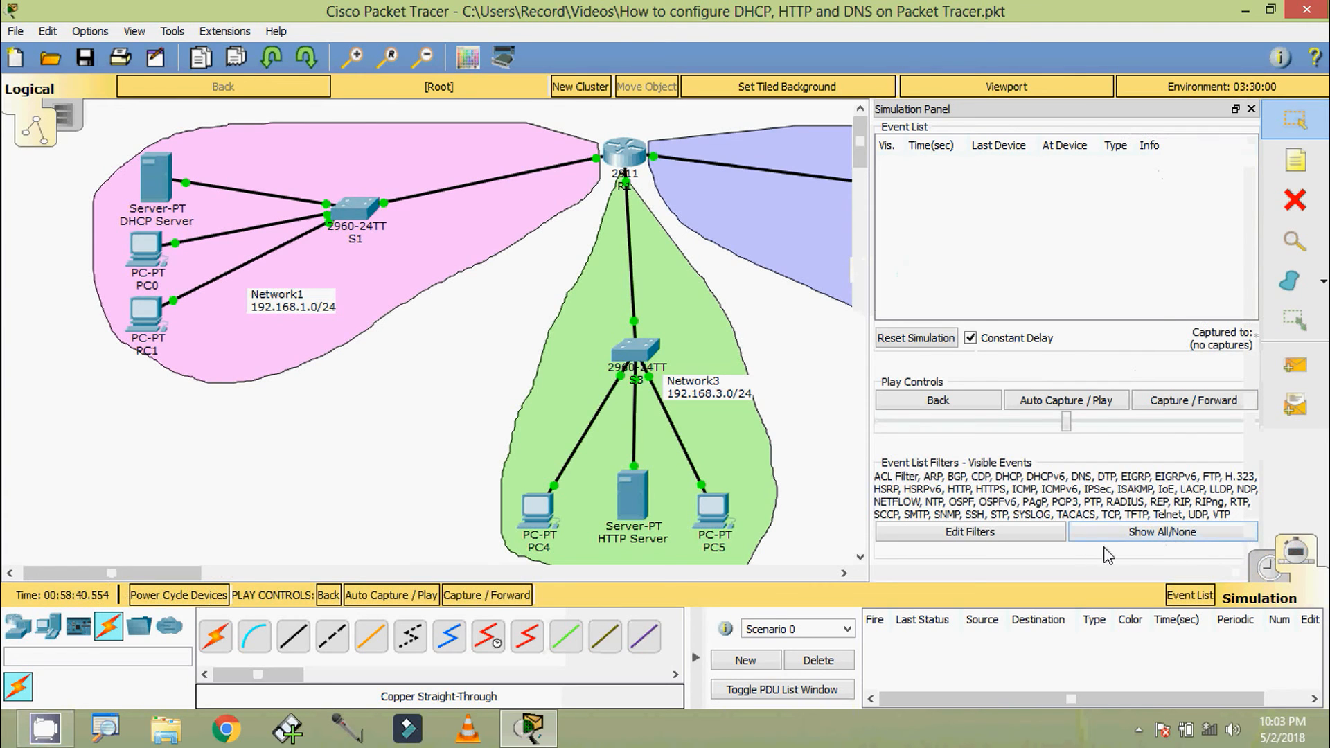
left_click(1132, 530)
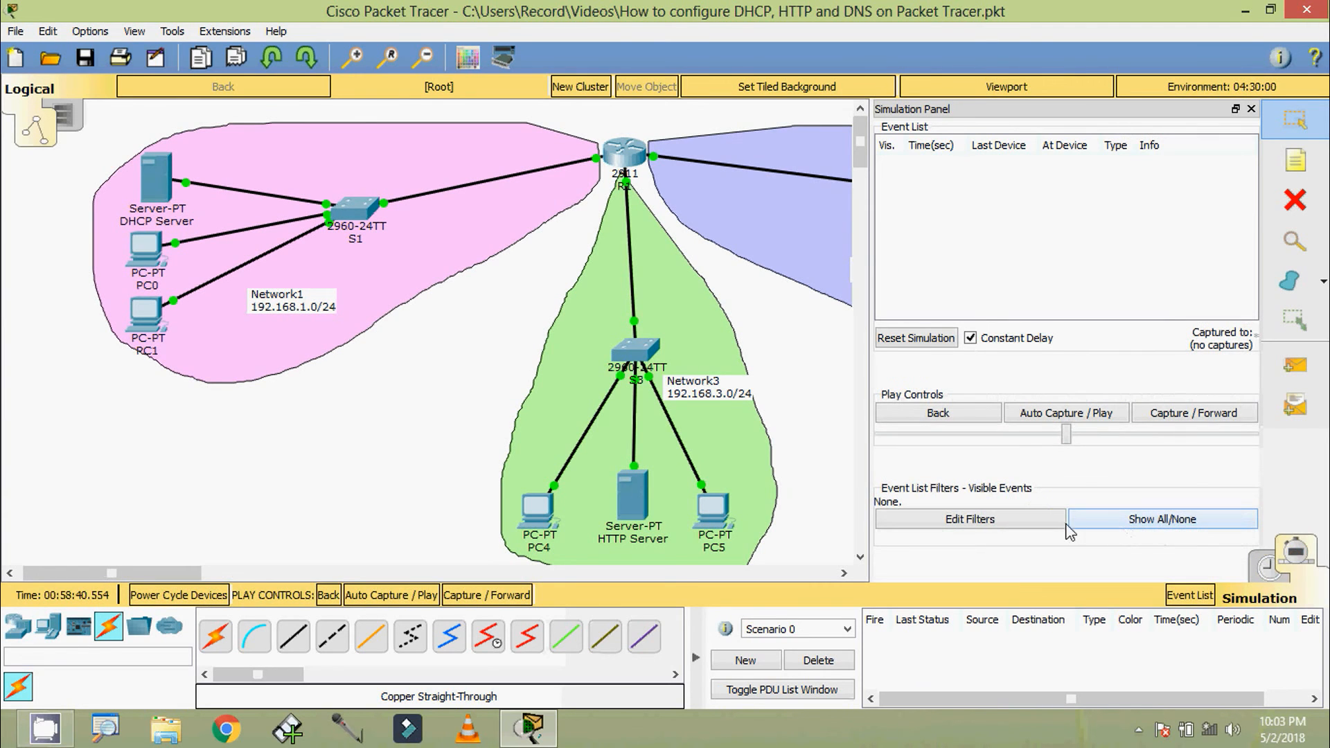
left_click(998, 521)
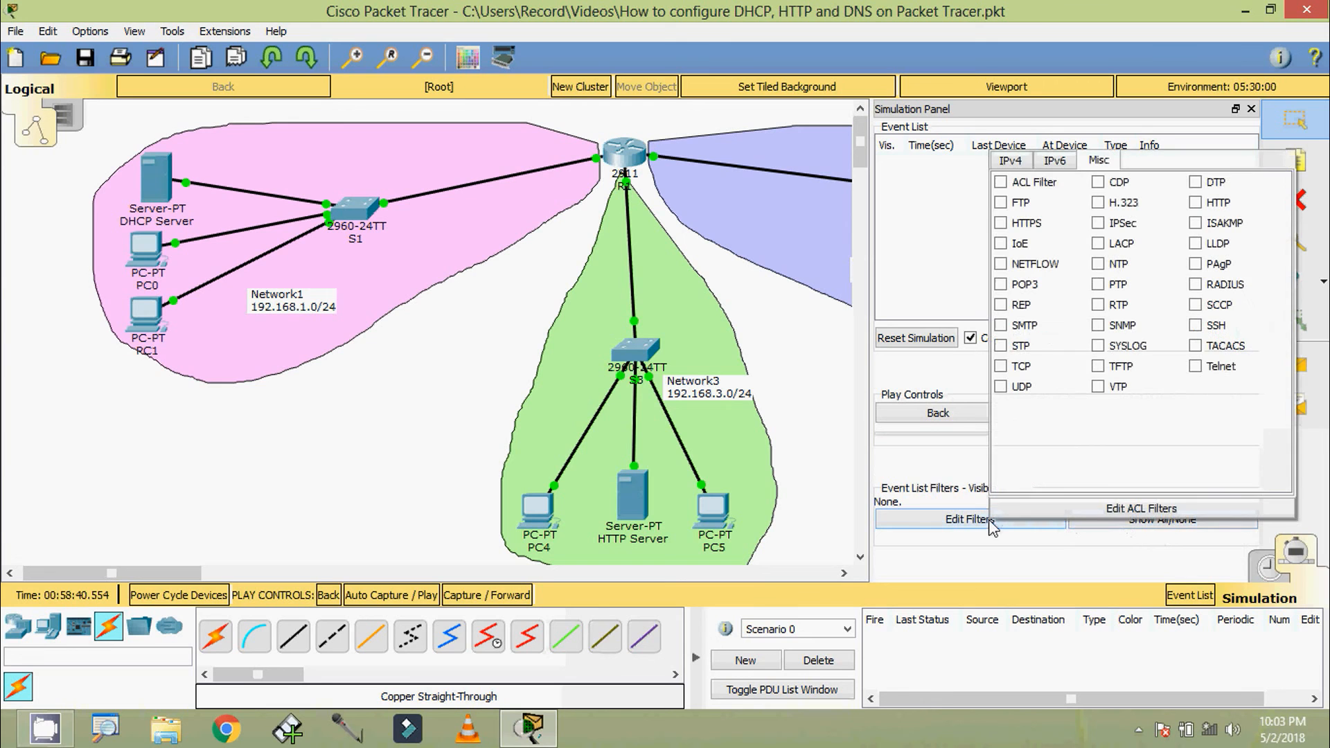
left_click(1012, 162)
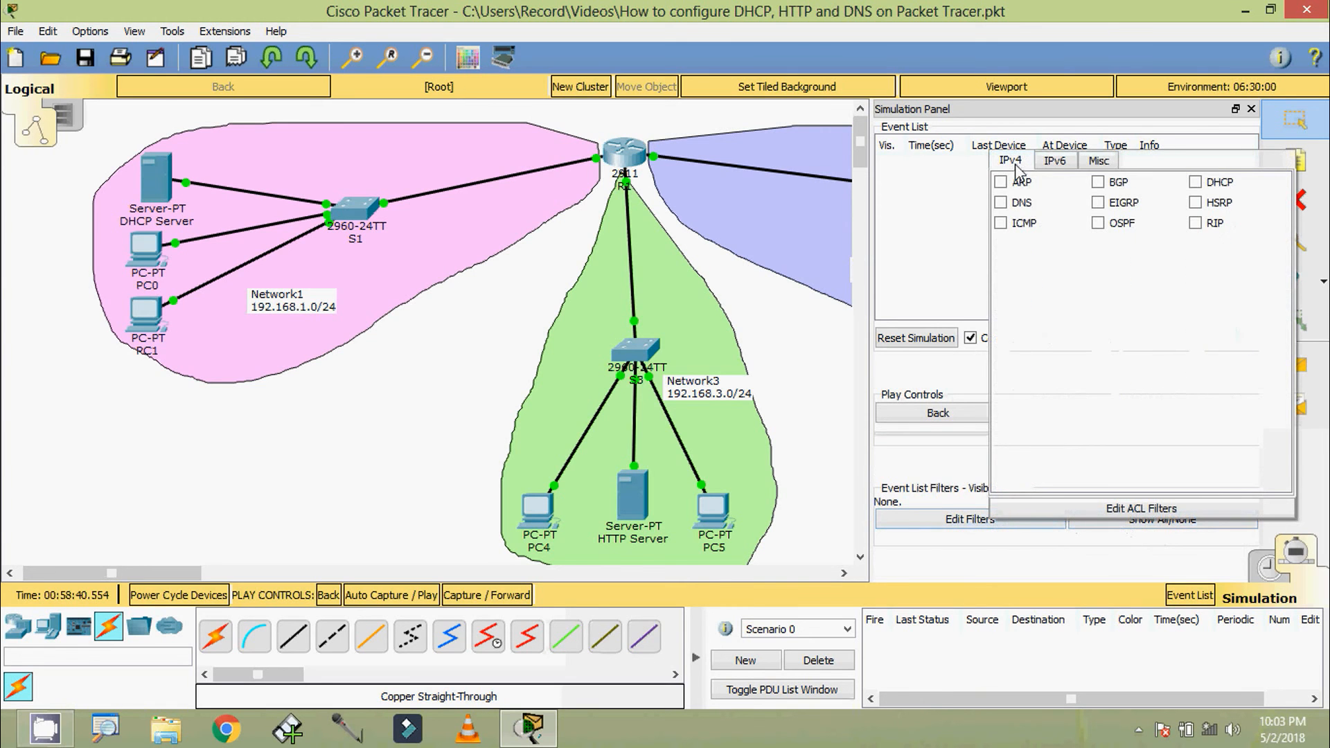
left_click(1017, 205)
left_click(1109, 163)
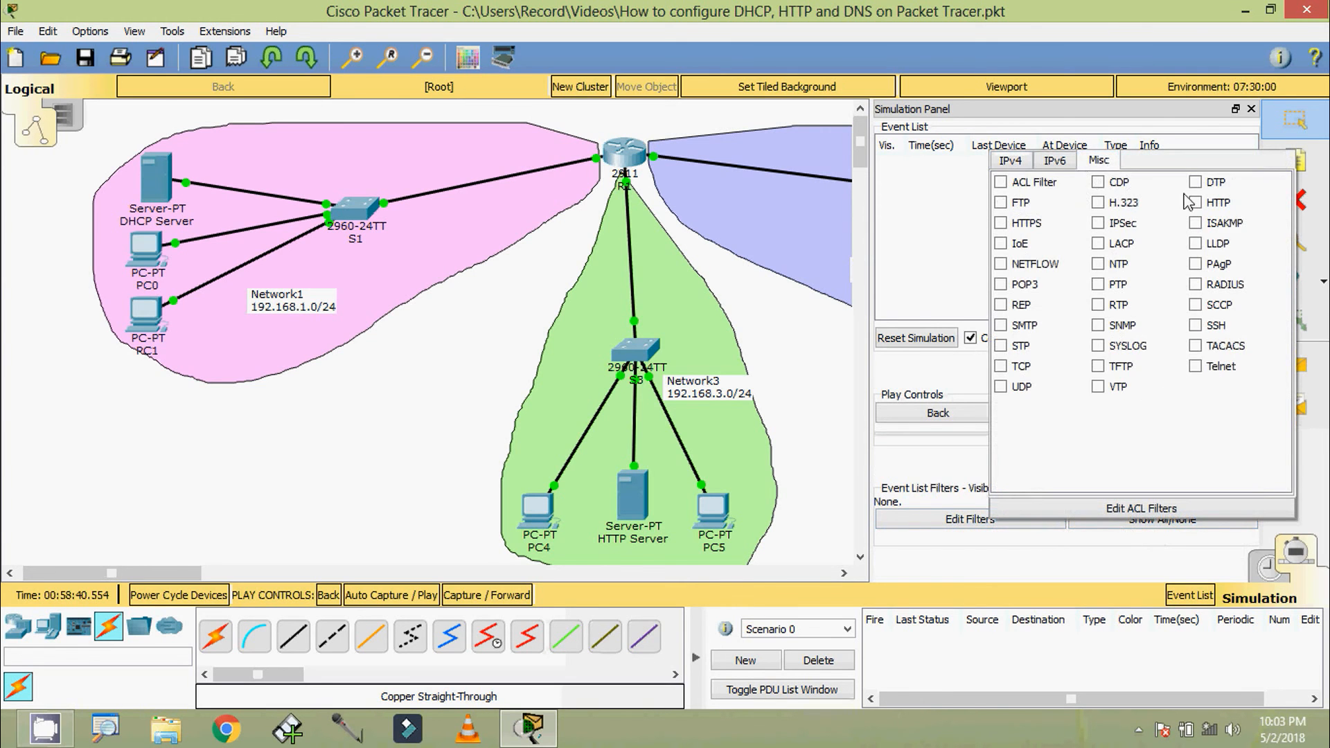
left_click(1195, 203)
left_click(1251, 109)
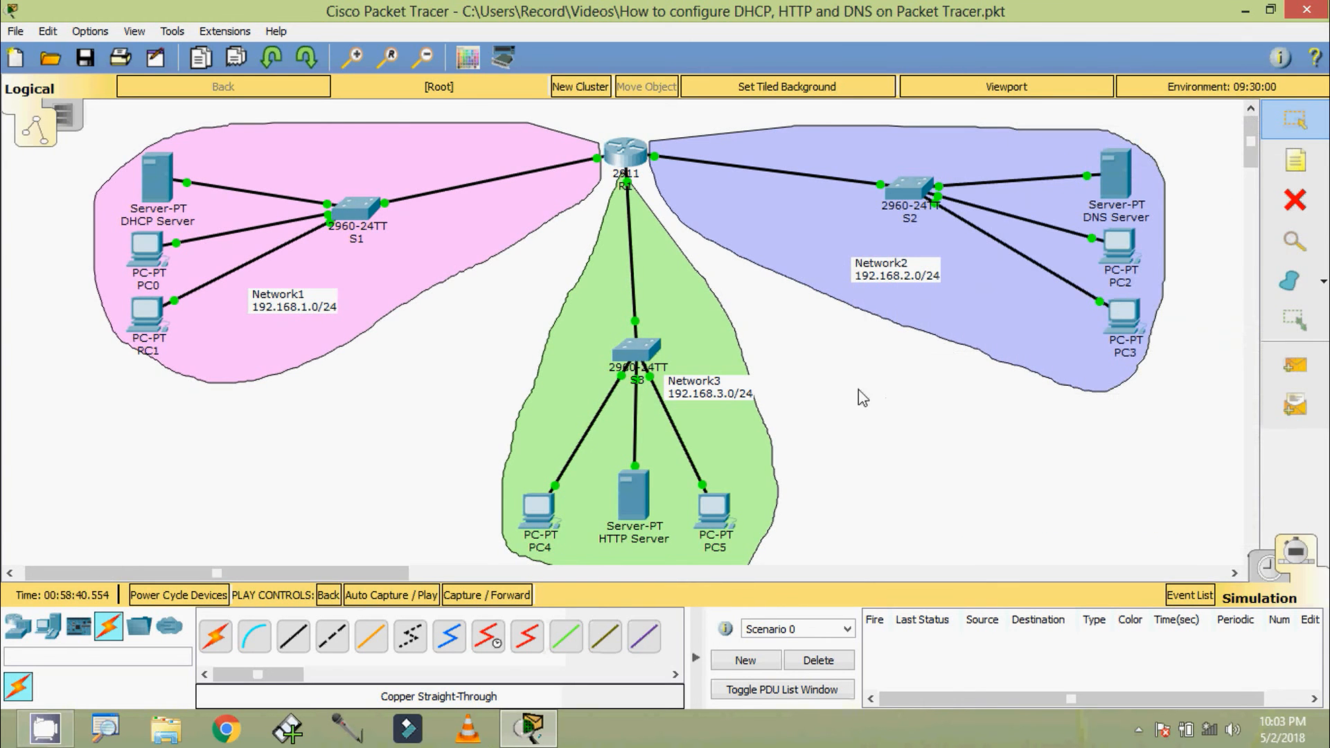
Request ccna.com from PC0's web browser to generate simulated traffic, then minimize the PC0 window
left_click(159, 266)
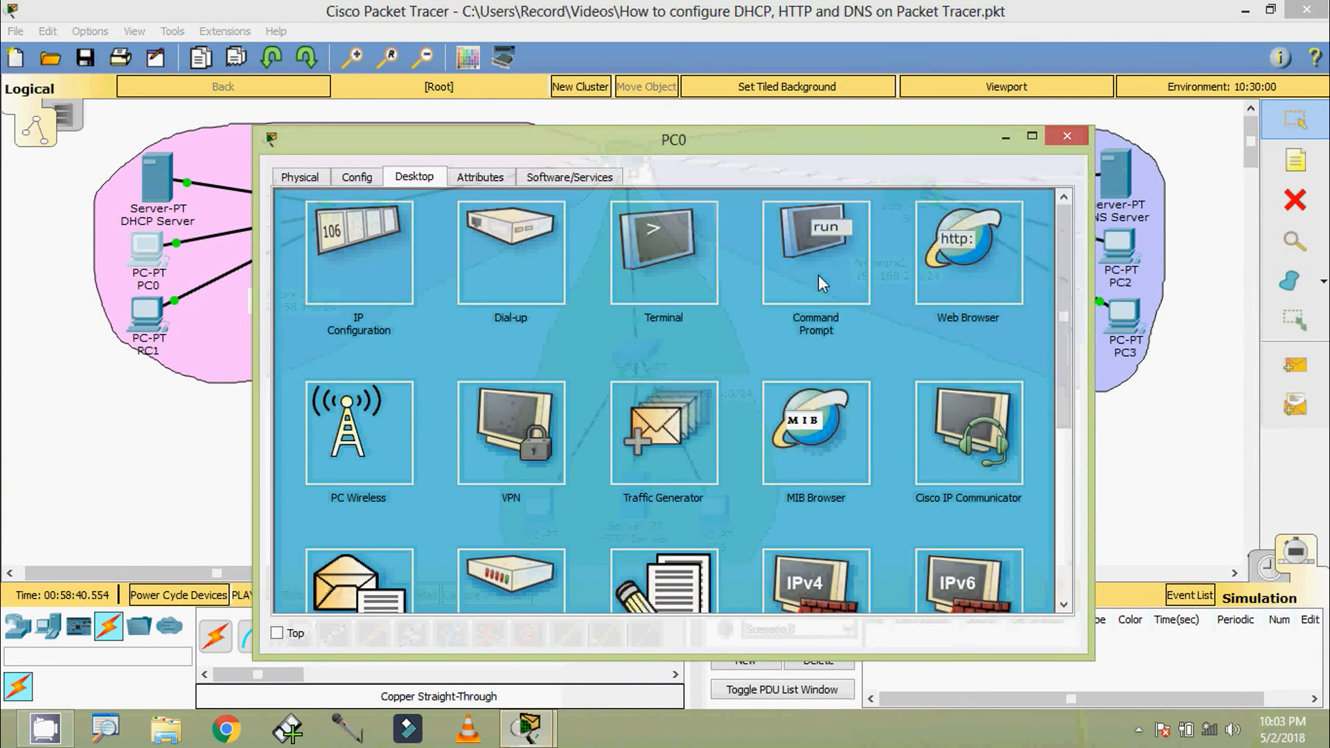
left_click(941, 252)
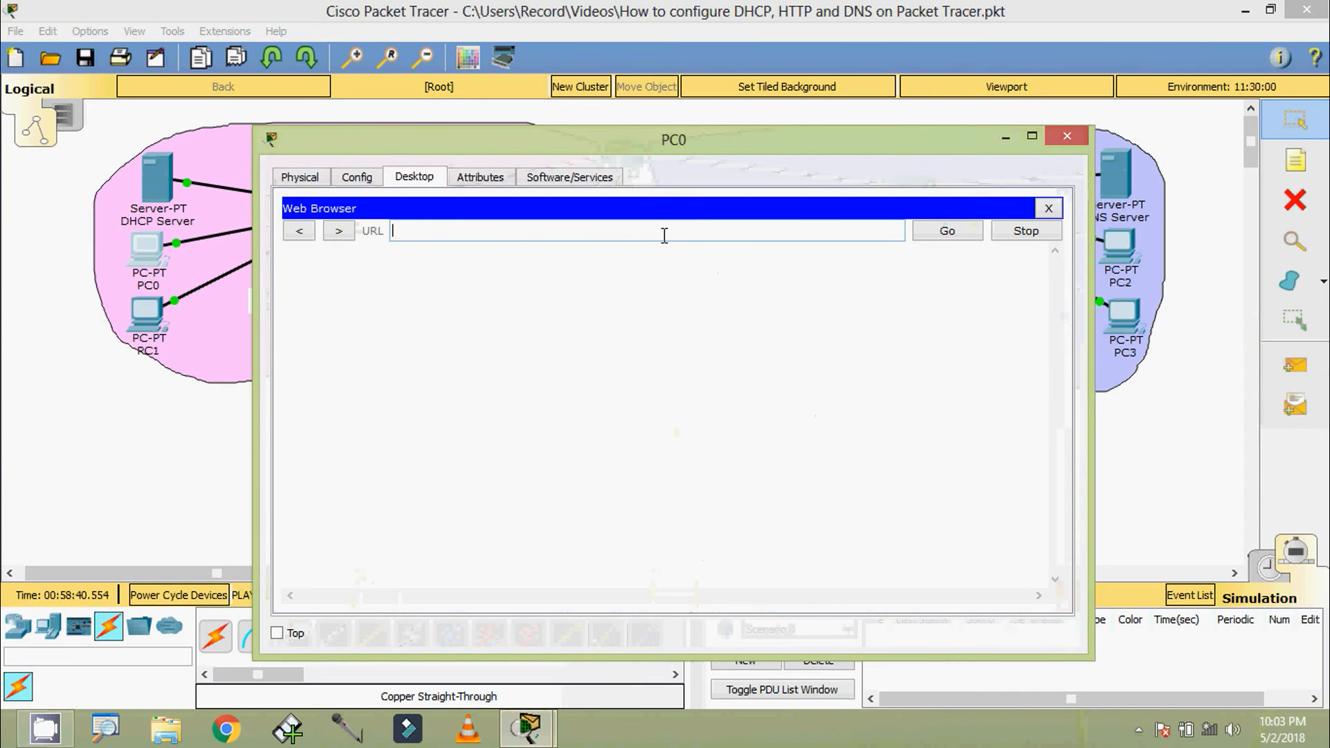
type("ccna.com")
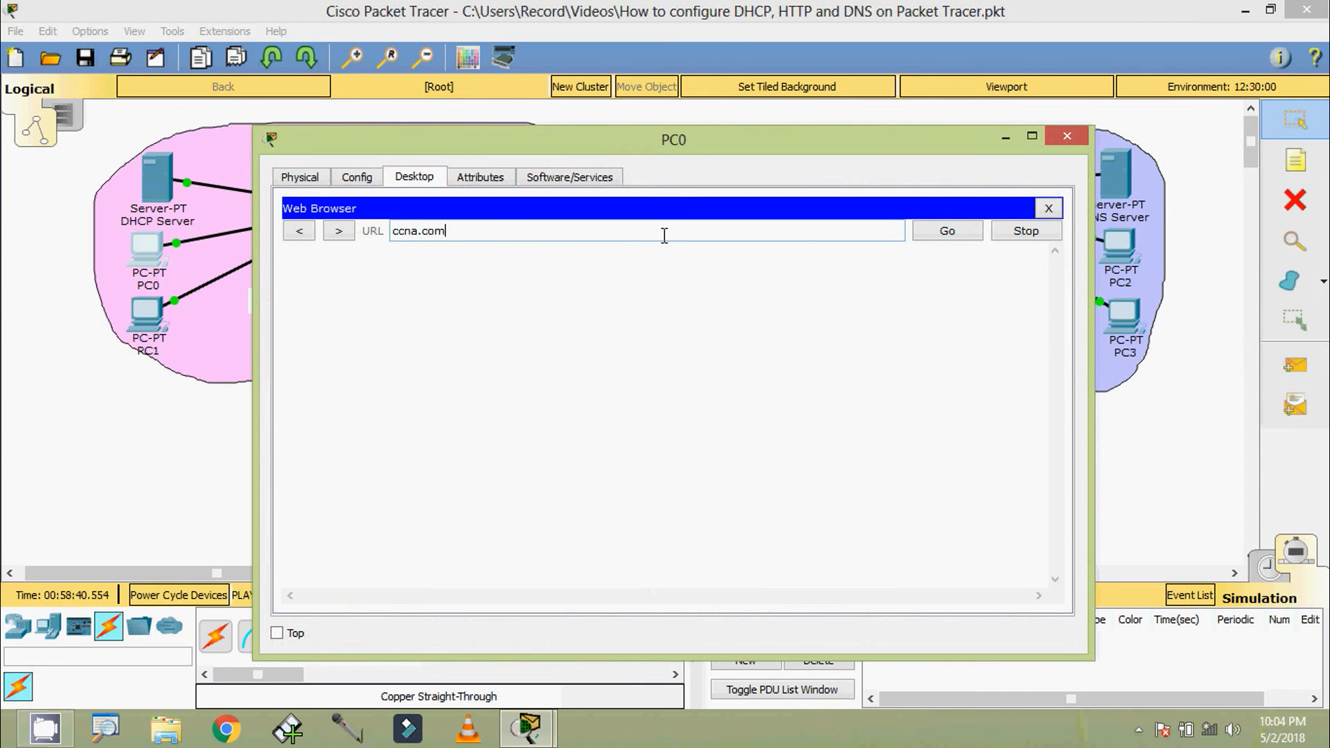
left_click(946, 233)
left_click(1005, 138)
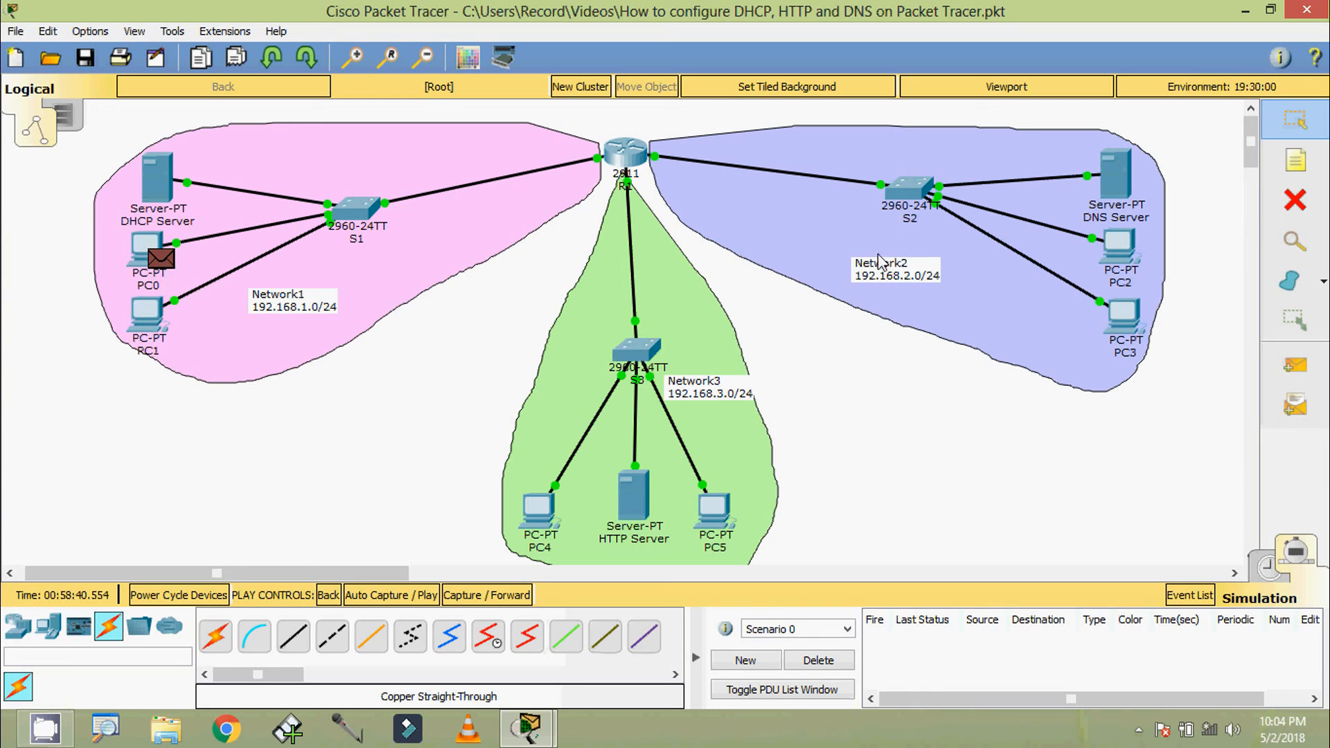
Examine the outbound PDU details of the packet at PC0 down to its DNS Query section, then close the PDU information
mouse_move(1111, 193)
mouse_move(161, 247)
left_click(162, 259)
left_click(609, 148)
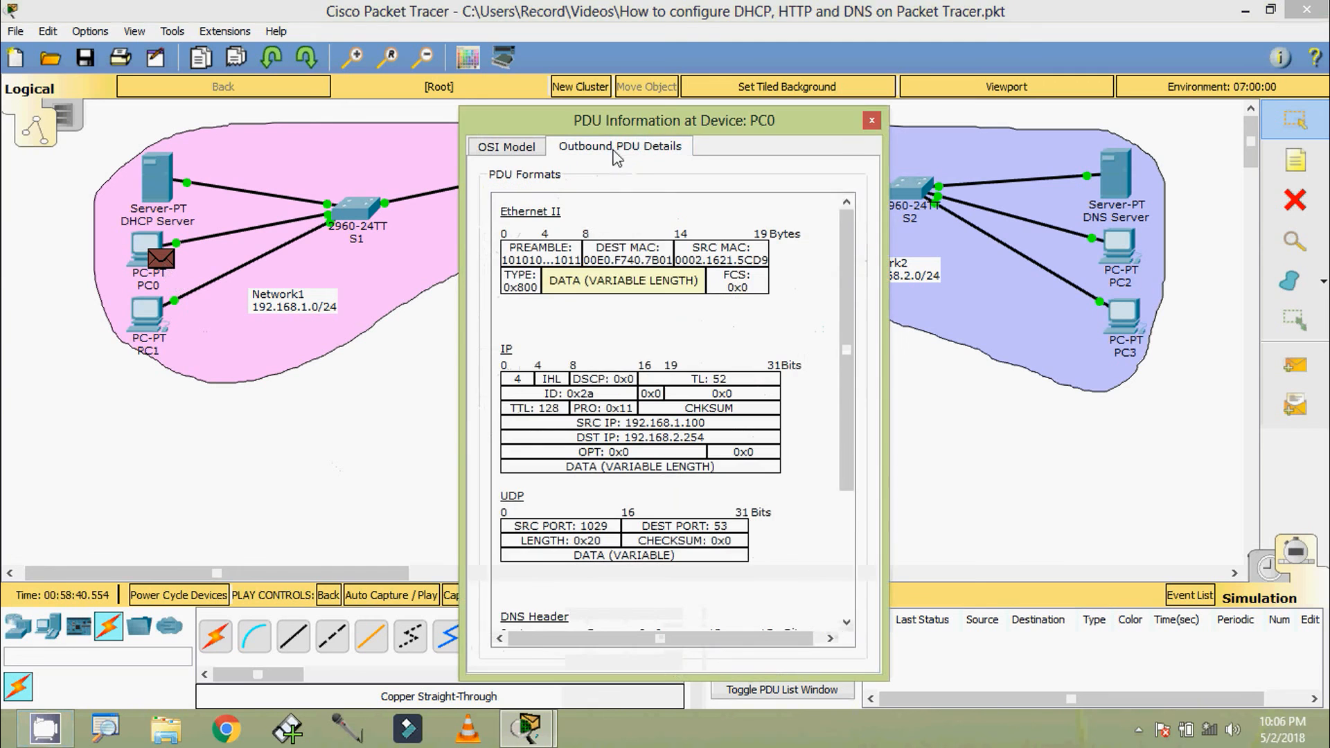
scroll(859, 385, "down", 5)
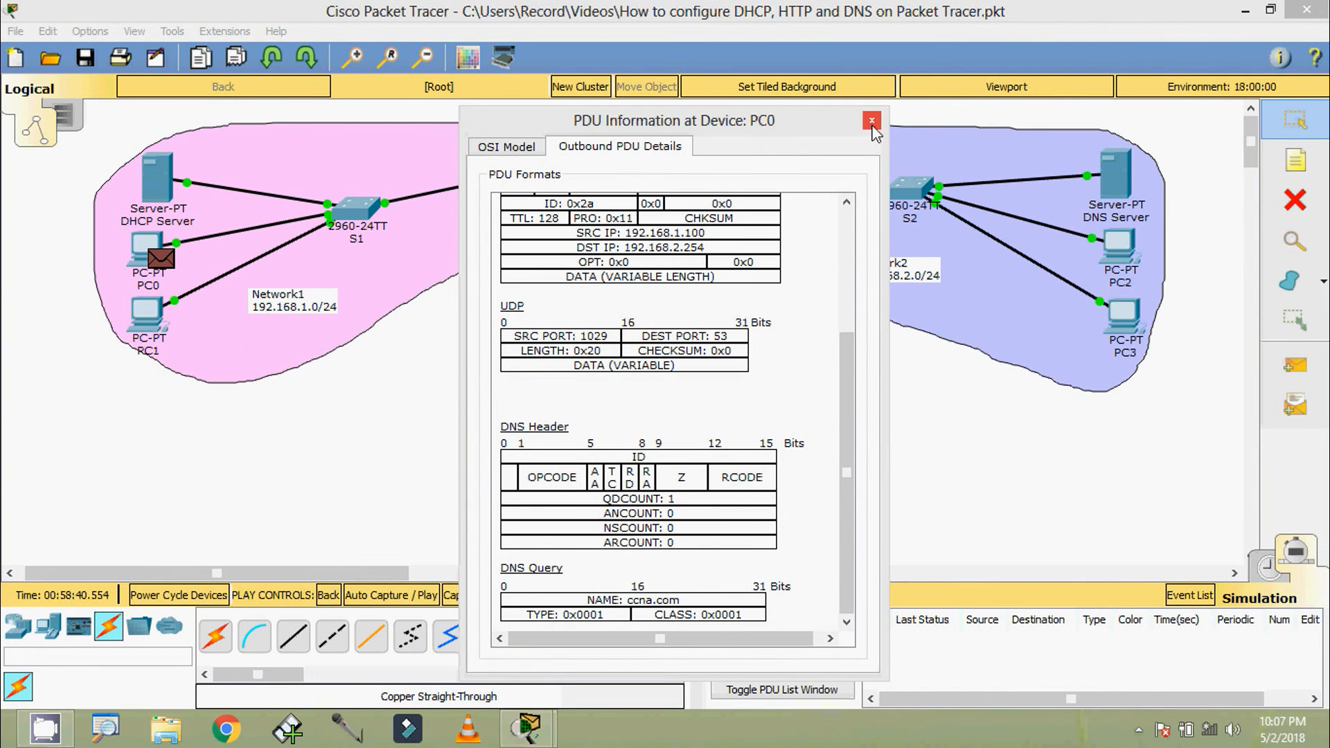
left_click(872, 121)
Advance the simulation event by event until the DNS query travels from PC0 to the DNS Server
left_click(485, 596)
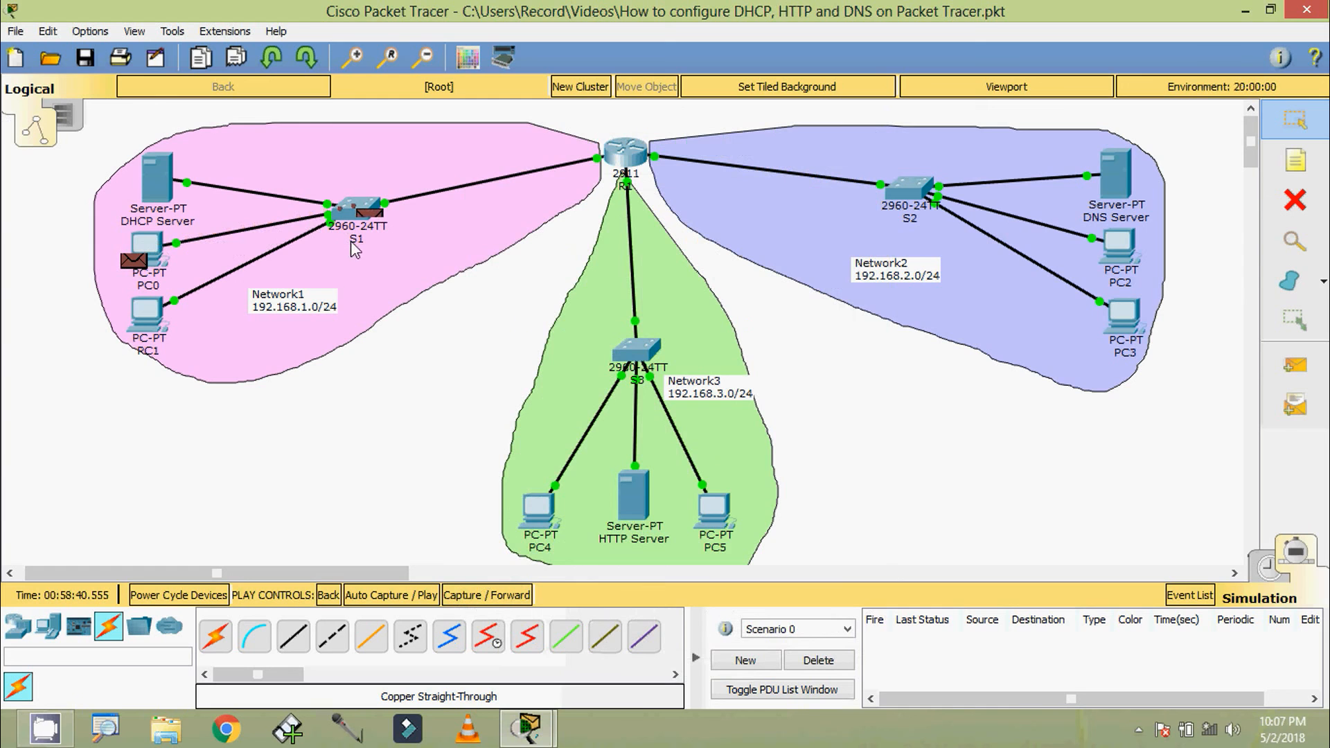
left_click(487, 596)
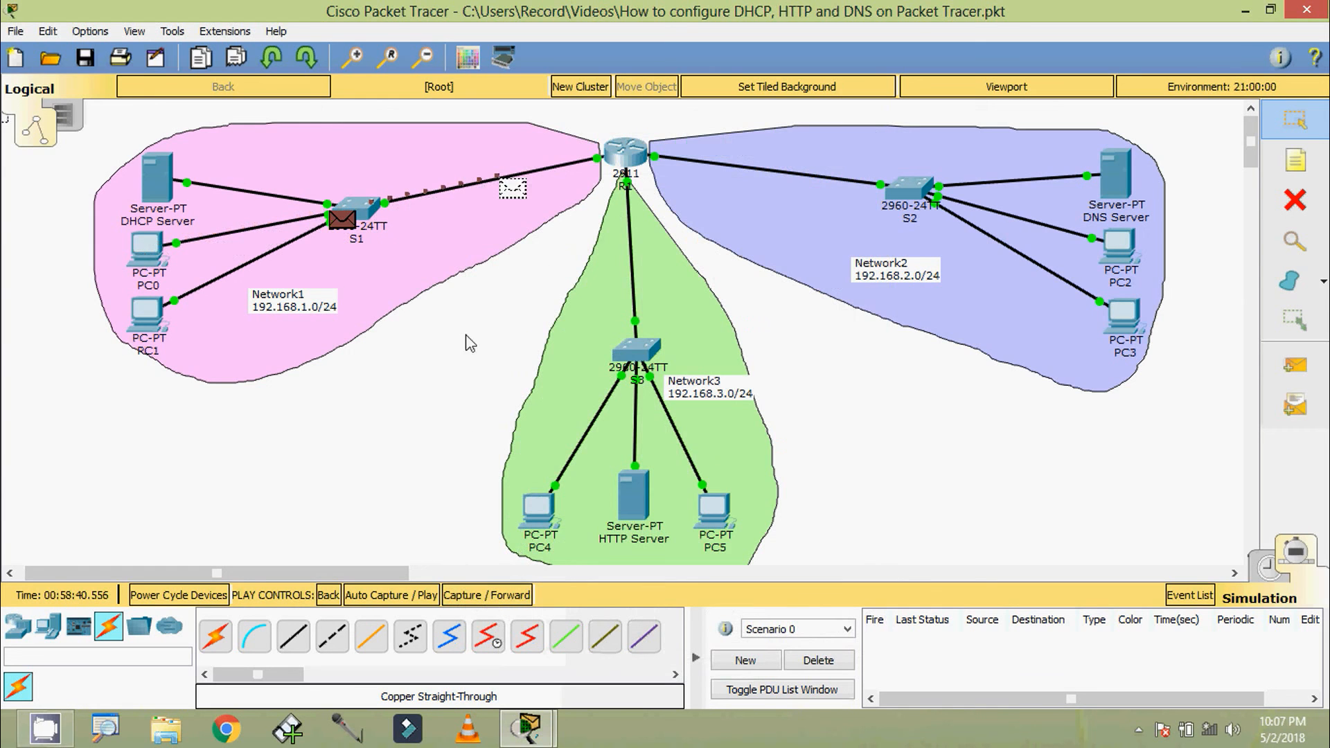
left_click(506, 595)
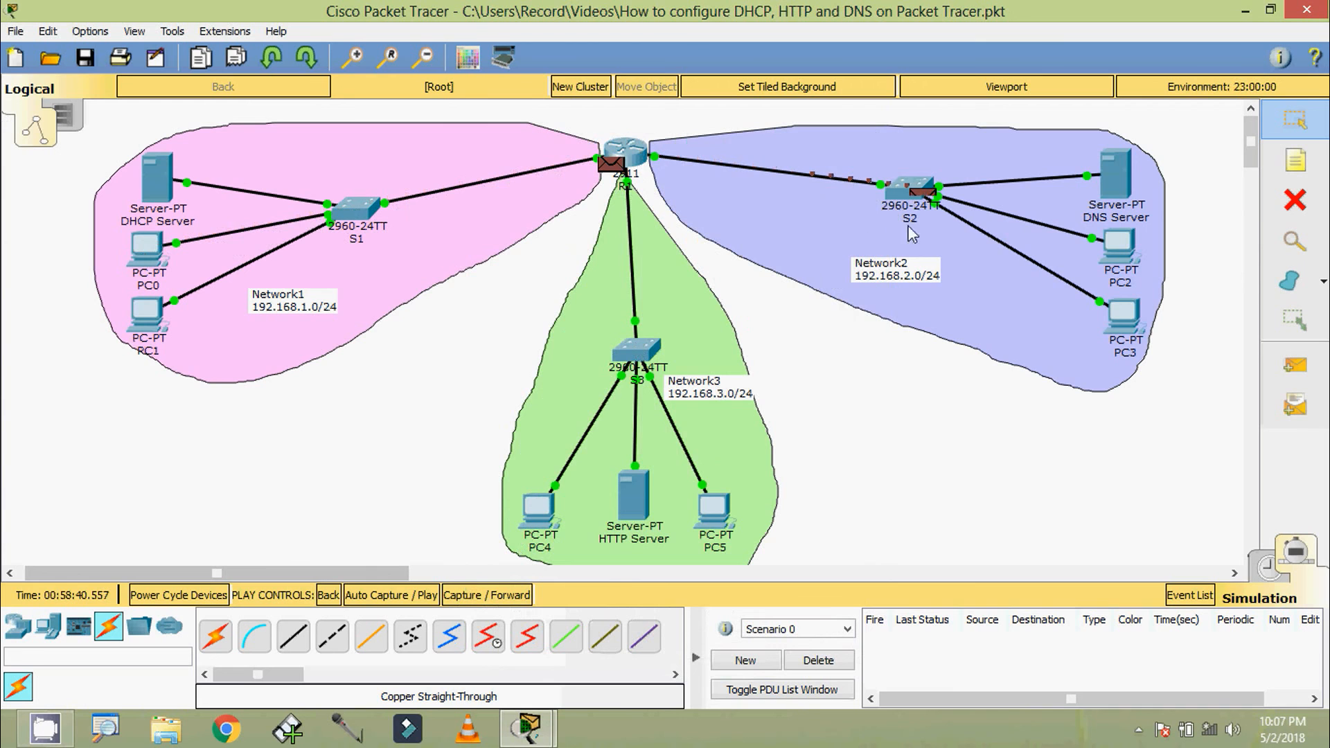
left_click(495, 596)
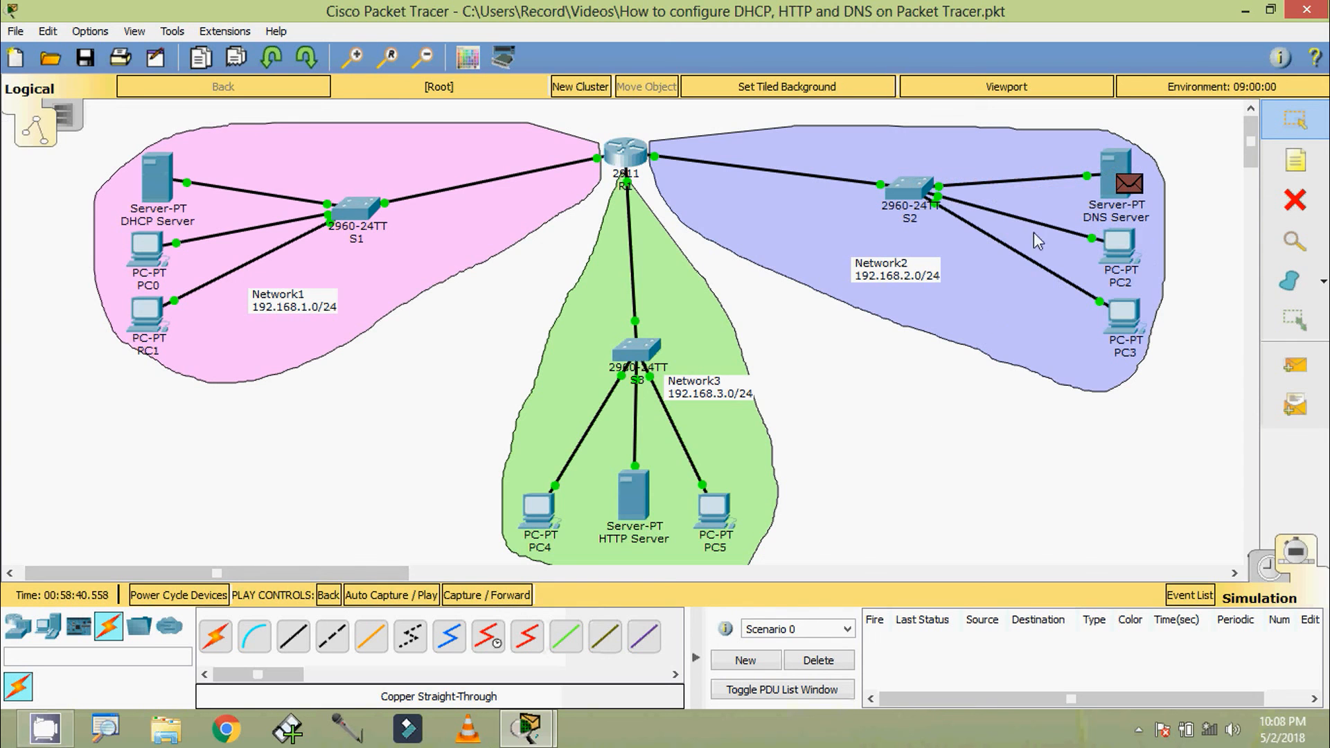
Examine the outbound PDU details at the DNS Server down to the DNS Answer section, then close the PDU information
left_click(1127, 188)
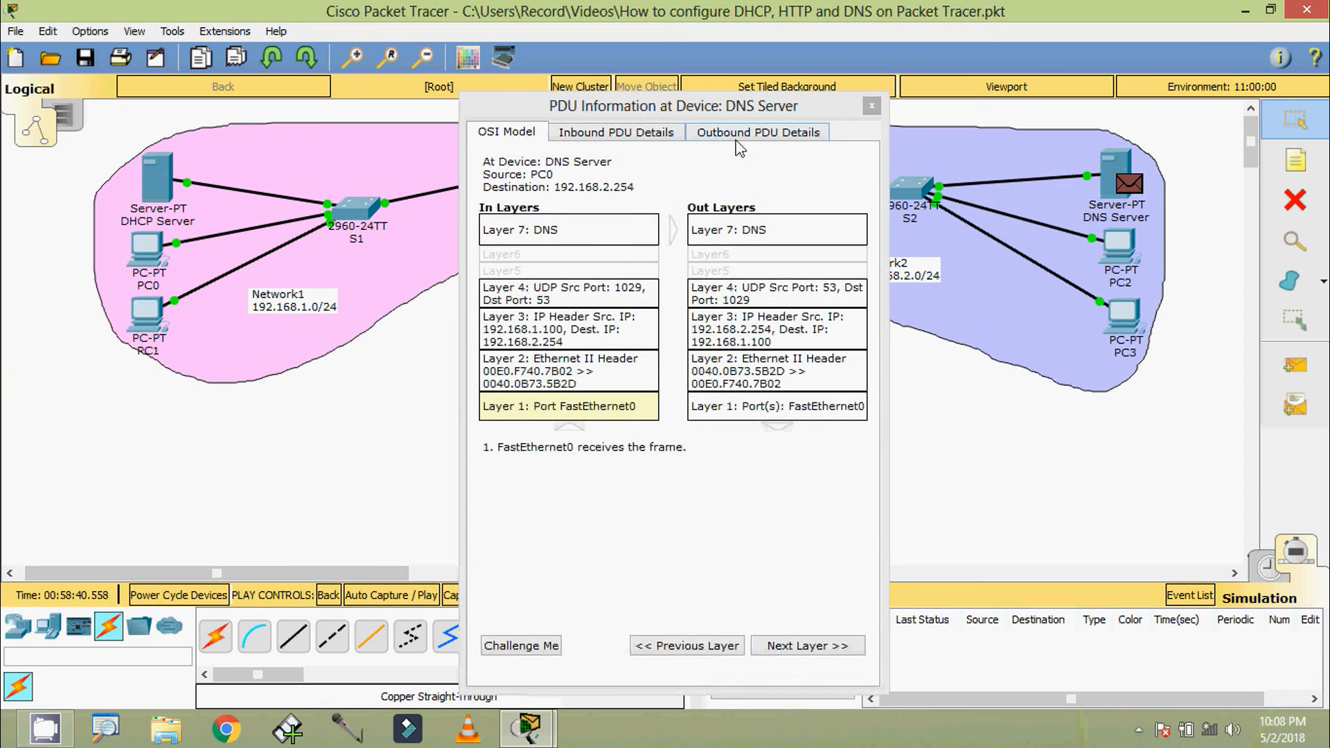
left_click(760, 142)
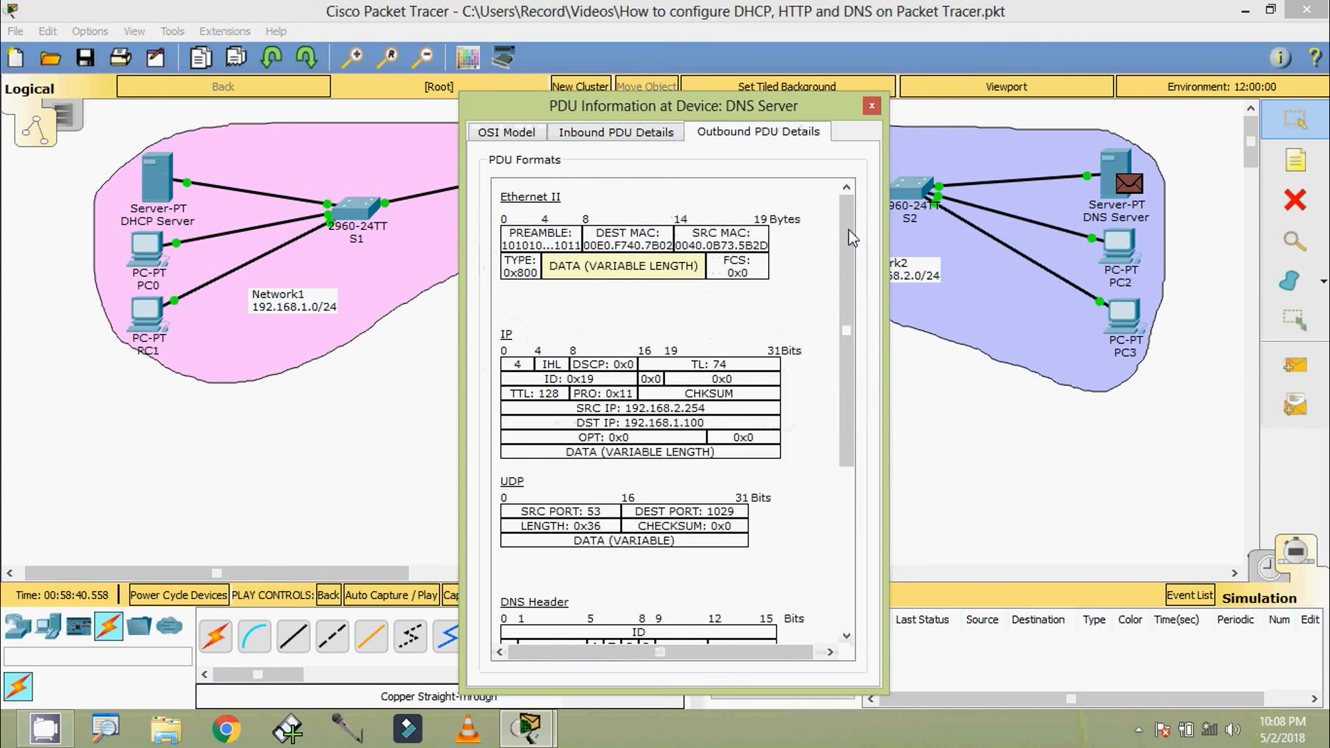
left_click_drag(845, 284, 839, 423)
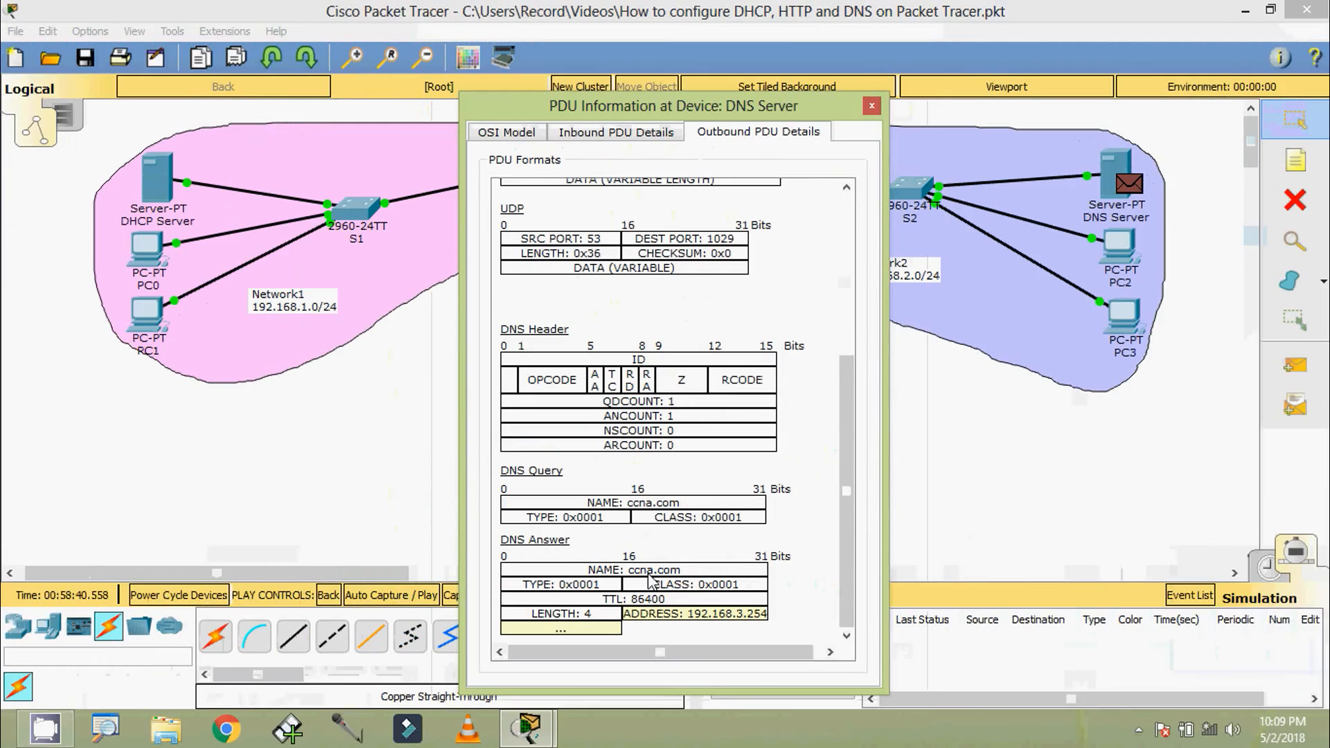
left_click_drag(654, 122, 817, 236)
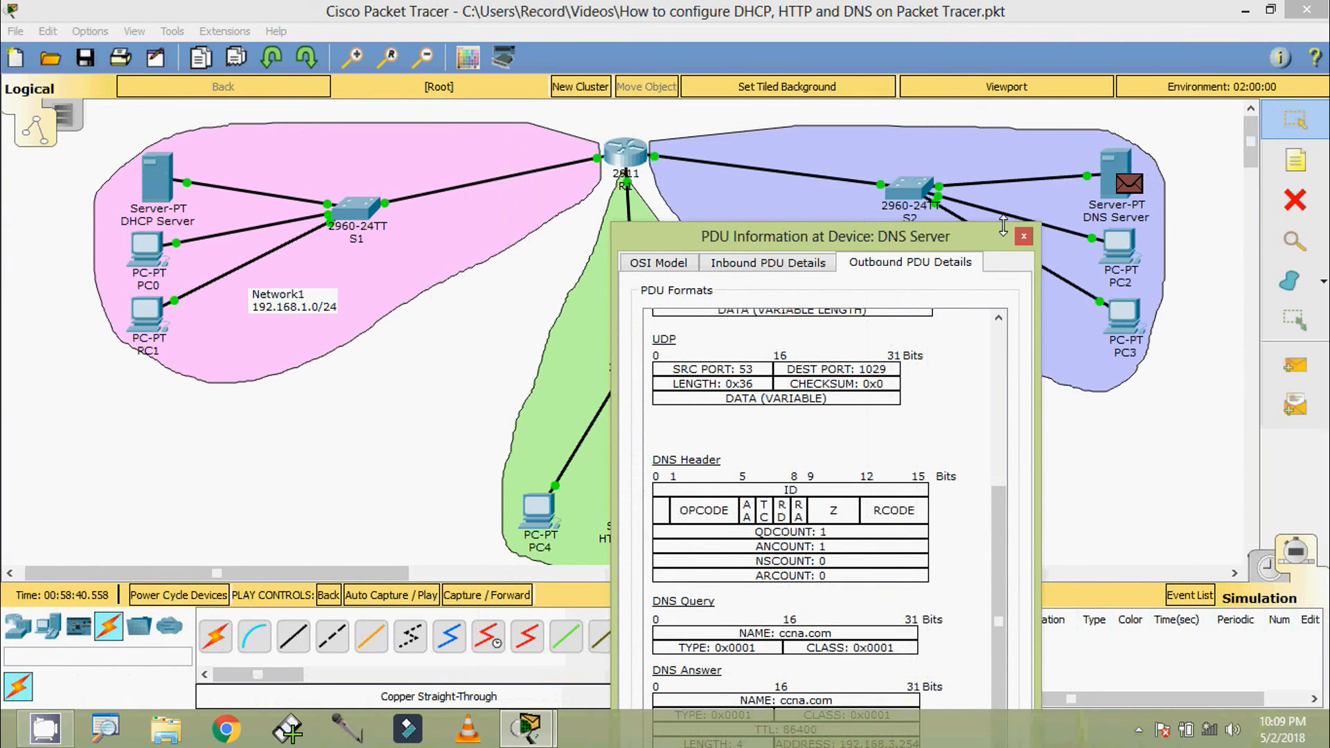
left_click(1023, 236)
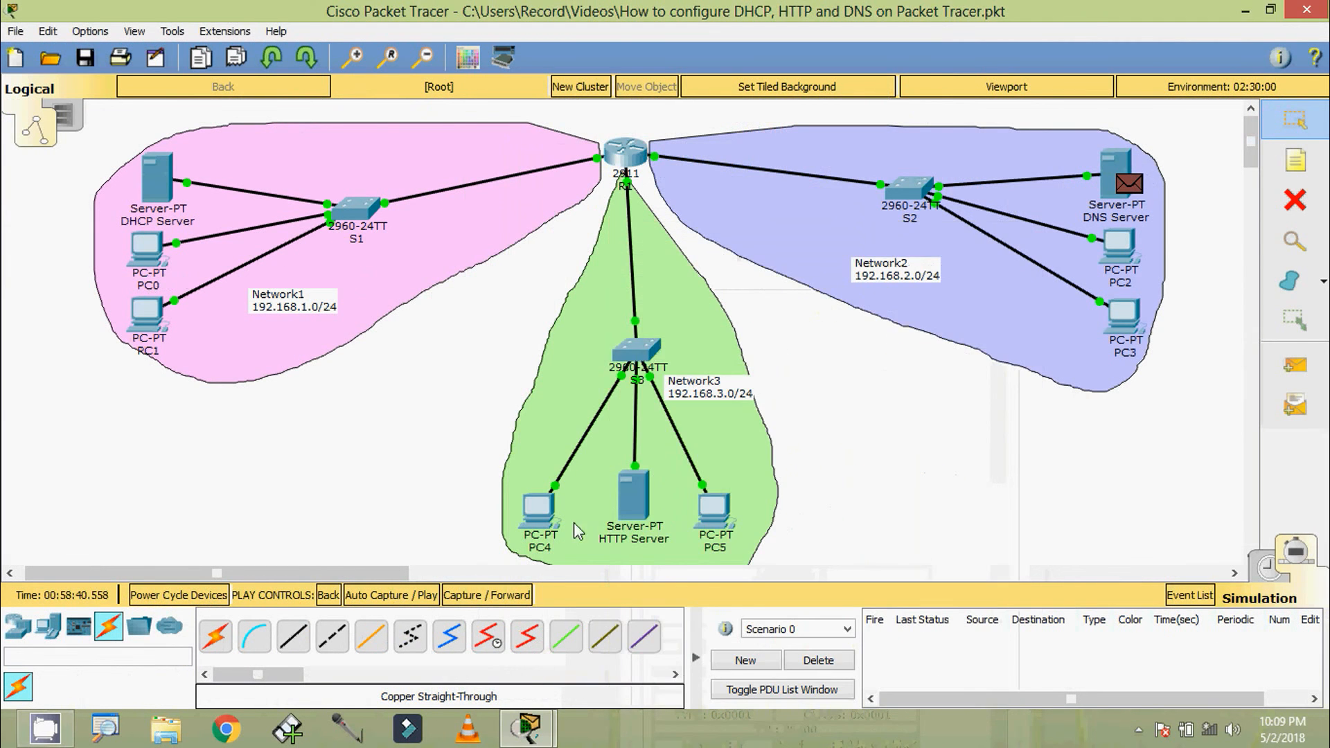
Advance the simulation until the DNS reply returns to PC0 and PC0 generates its HTTP packet
left_click(500, 608)
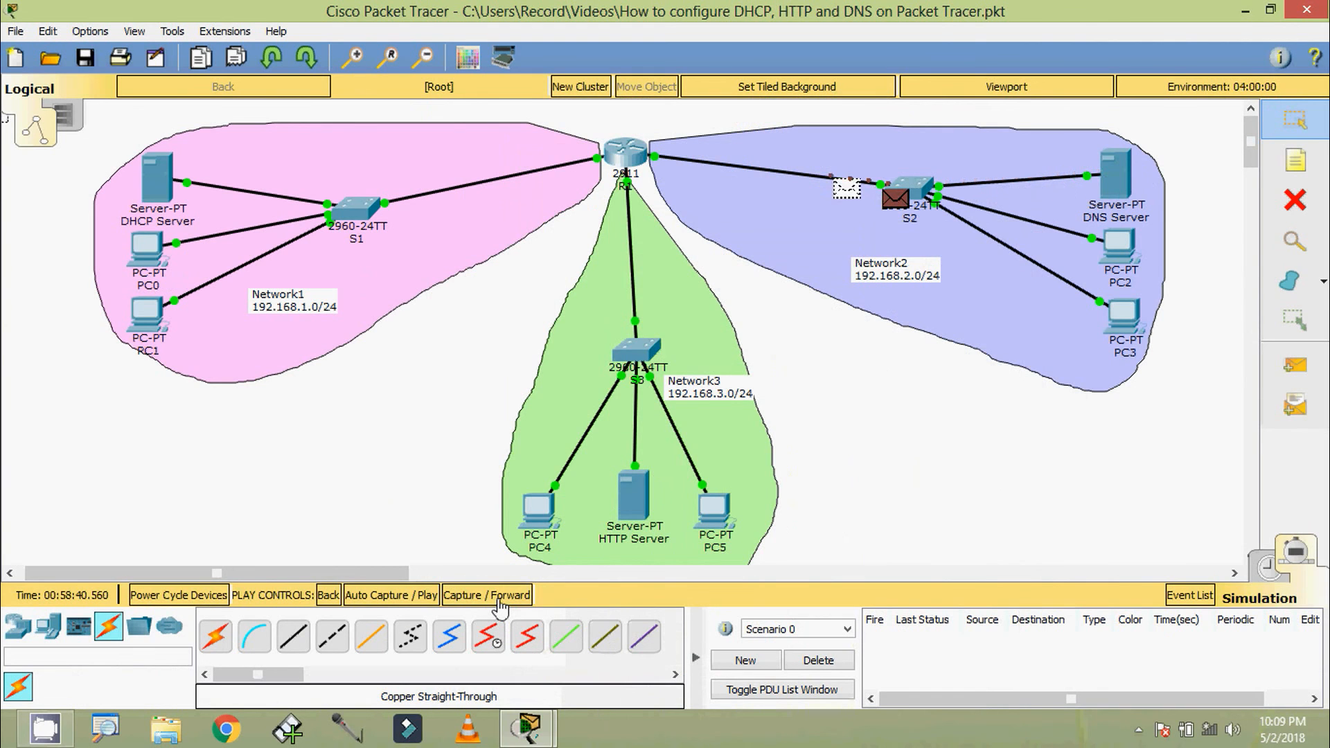
left_click(500, 609)
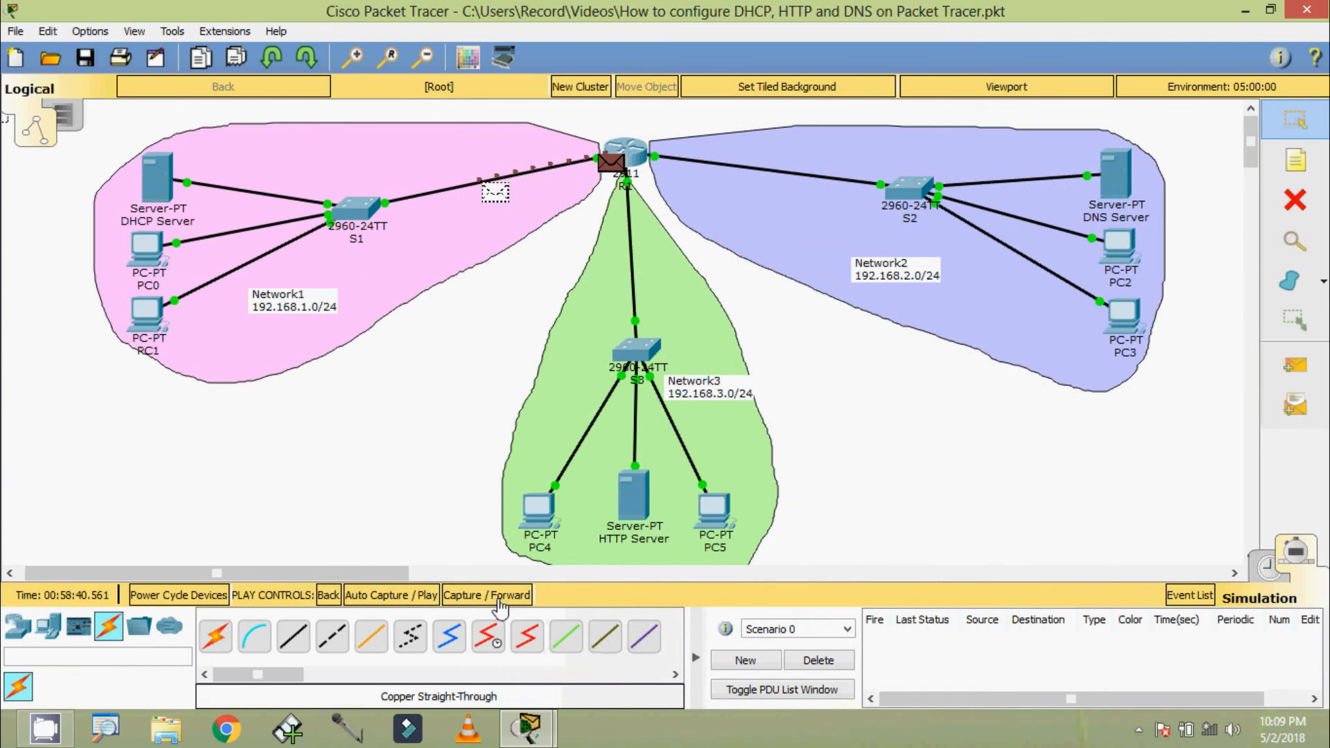
left_click(501, 608)
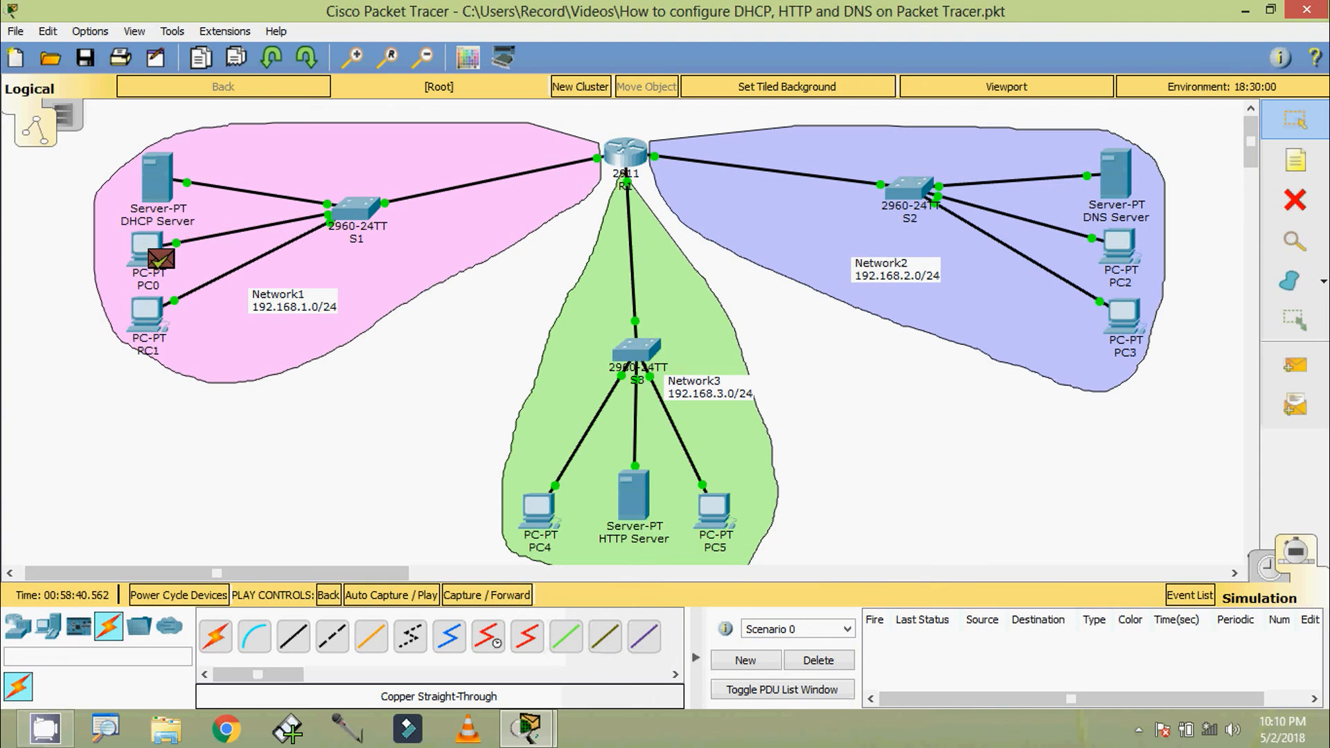
mouse_move(154, 291)
left_click(461, 597)
Examine the outbound PDU details of PC0's HTTP packet down to the HTTP section, moving the information window off the HTTP Server
mouse_move(163, 269)
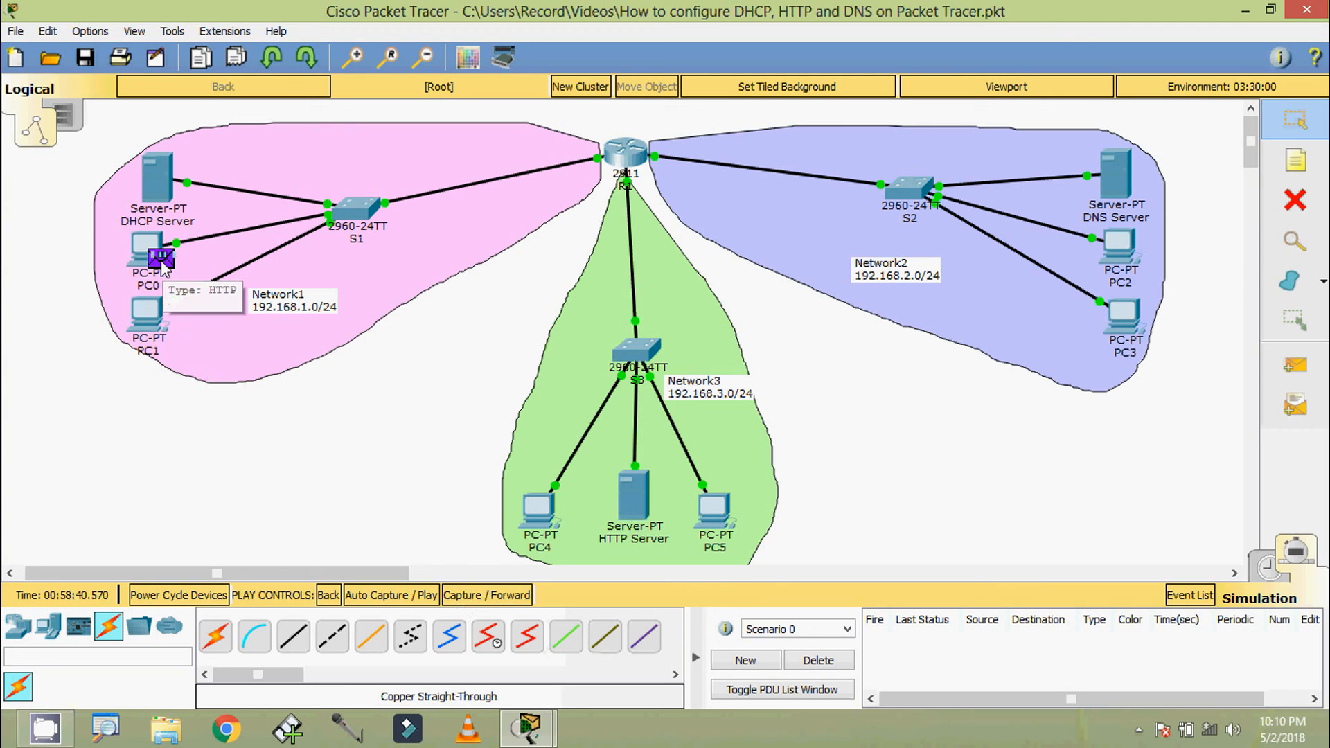
left_click(162, 263)
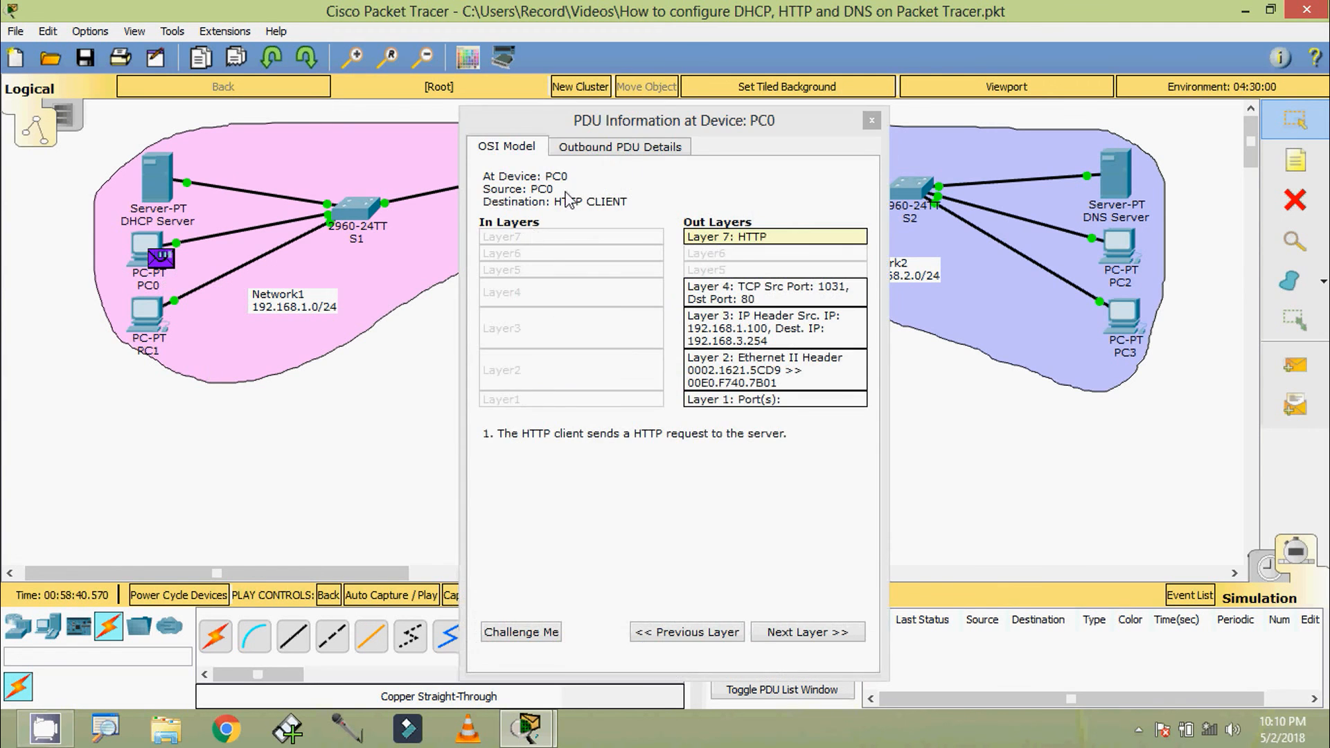
left_click(592, 148)
scroll(671, 390, "down", 3)
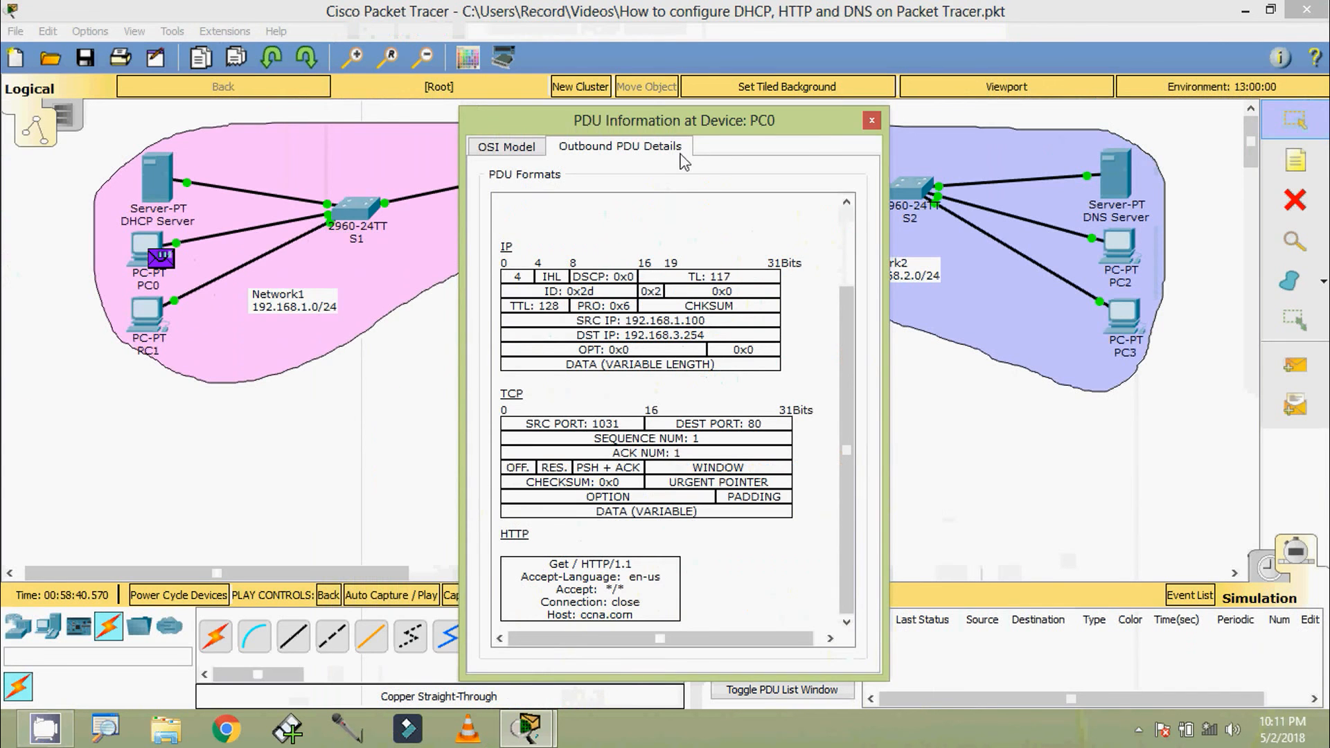
left_click_drag(661, 122, 369, 120)
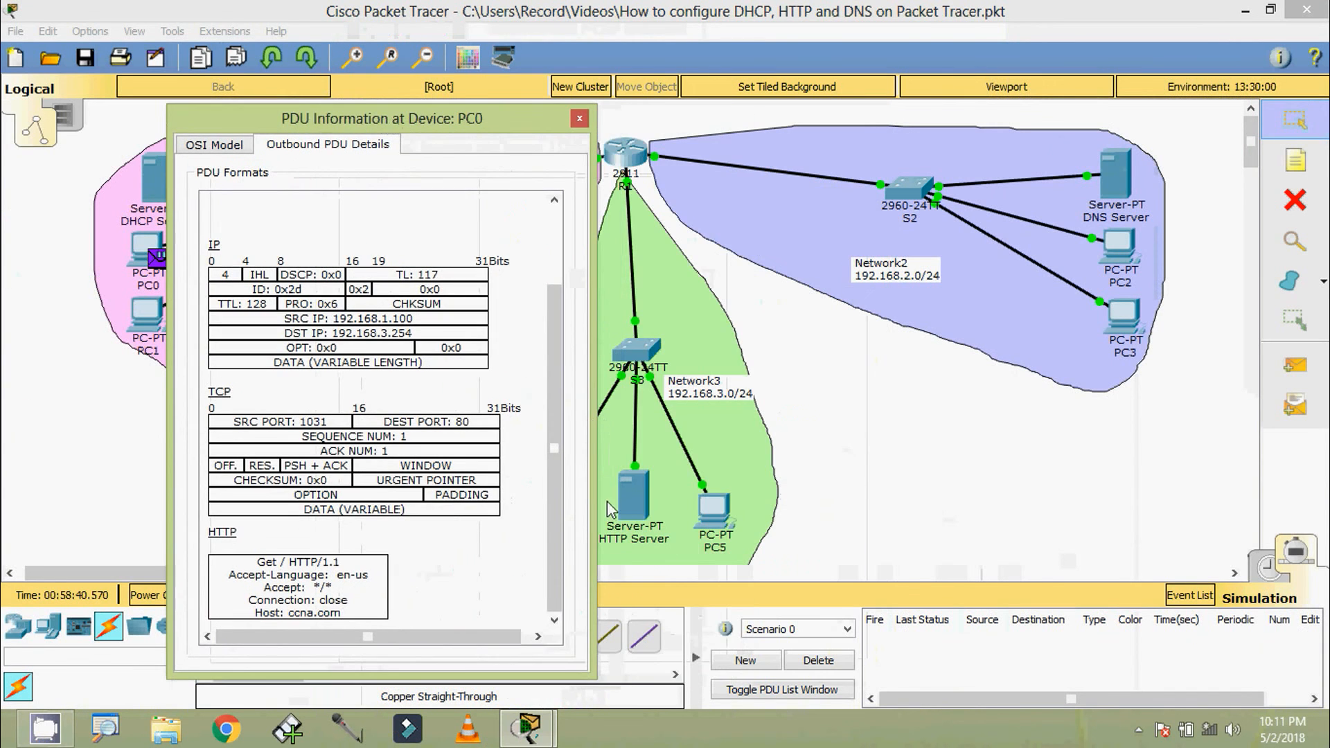
Close PC0's PDU information and advance the simulation until the HTTP request reaches the HTTP Server
left_click(578, 120)
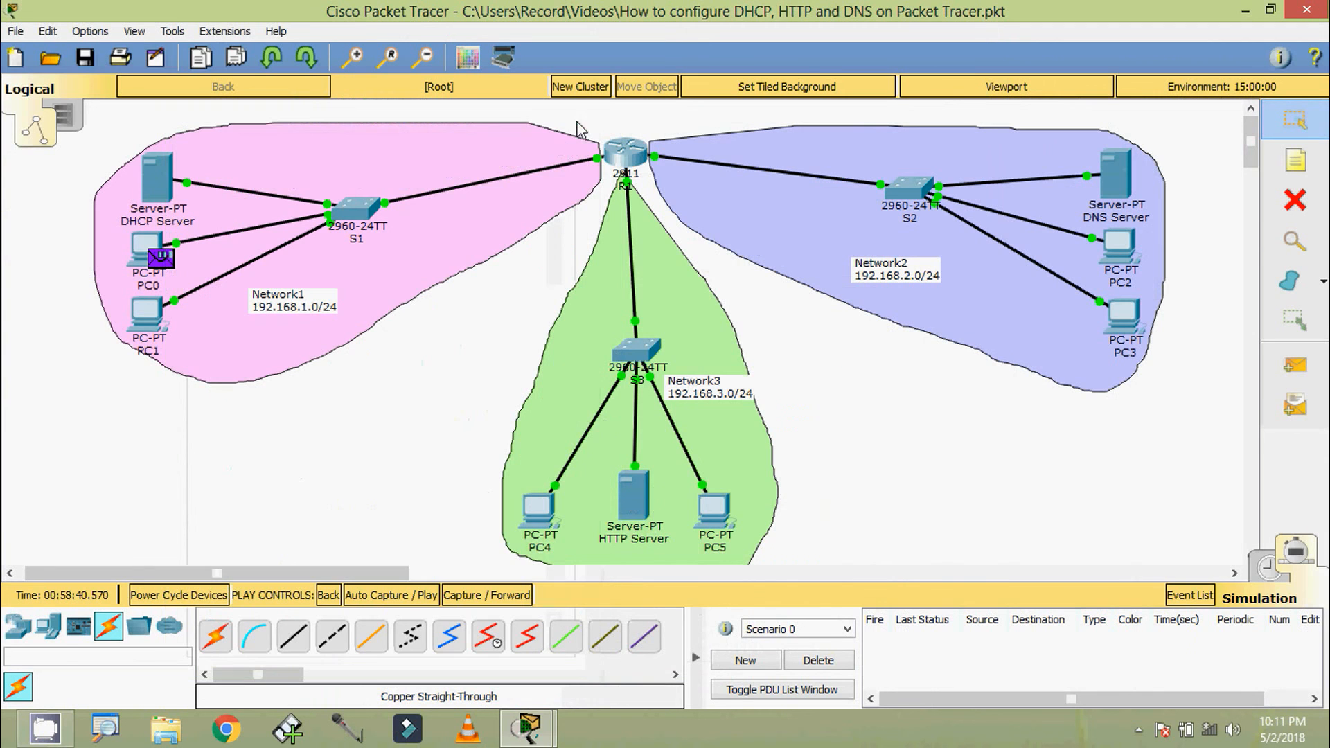
left_click(497, 600)
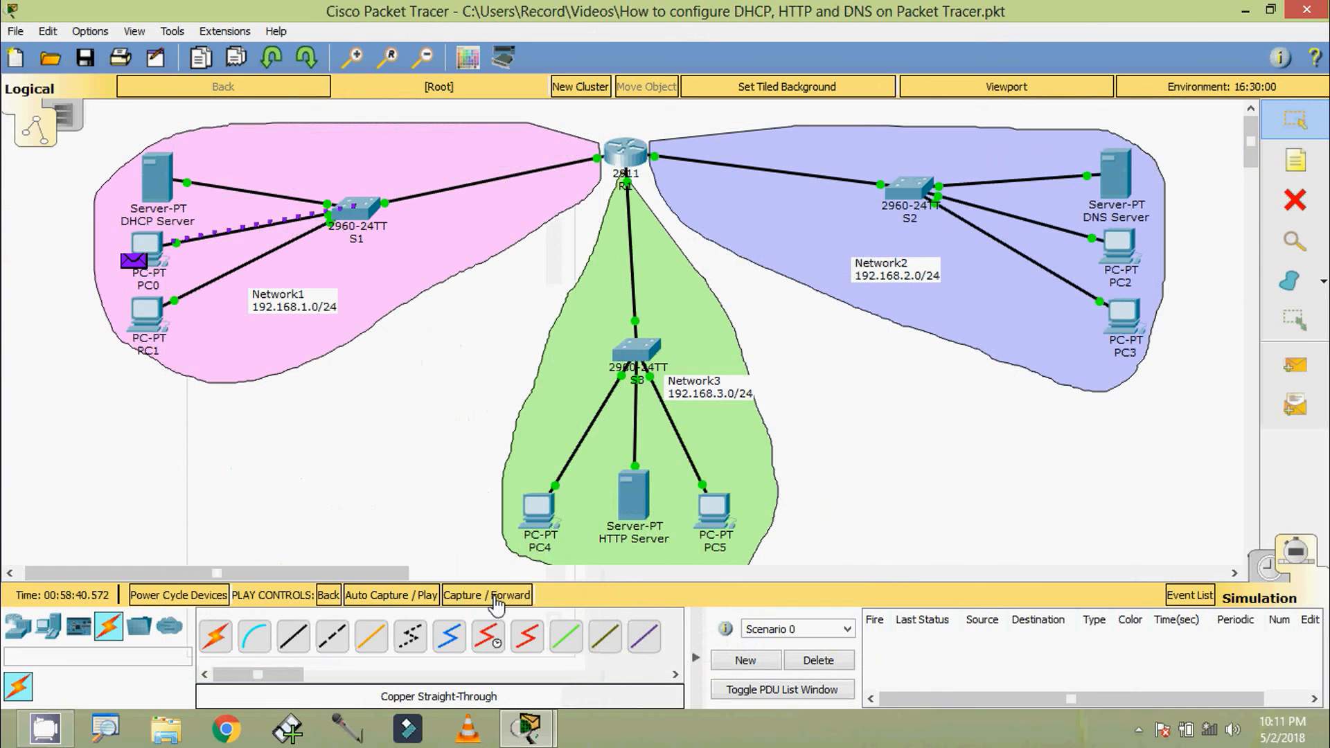
left_click(497, 600)
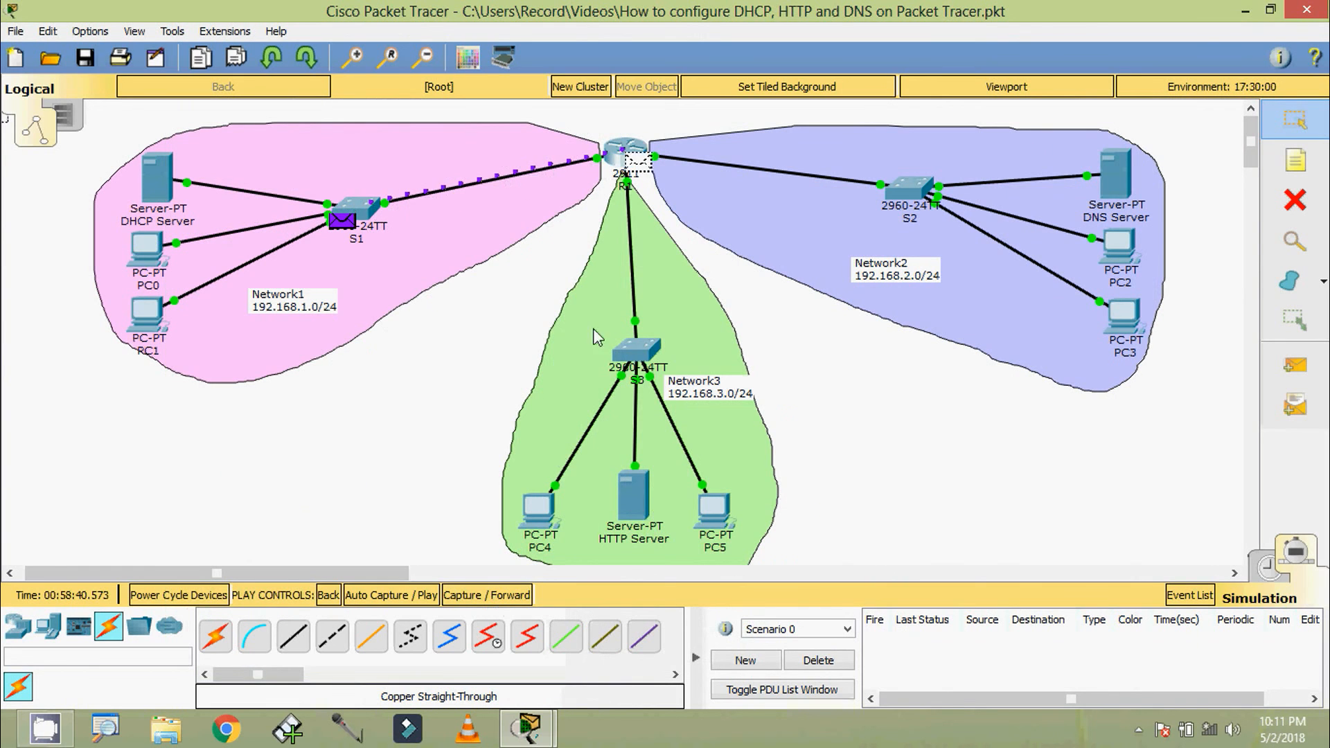
left_click(493, 600)
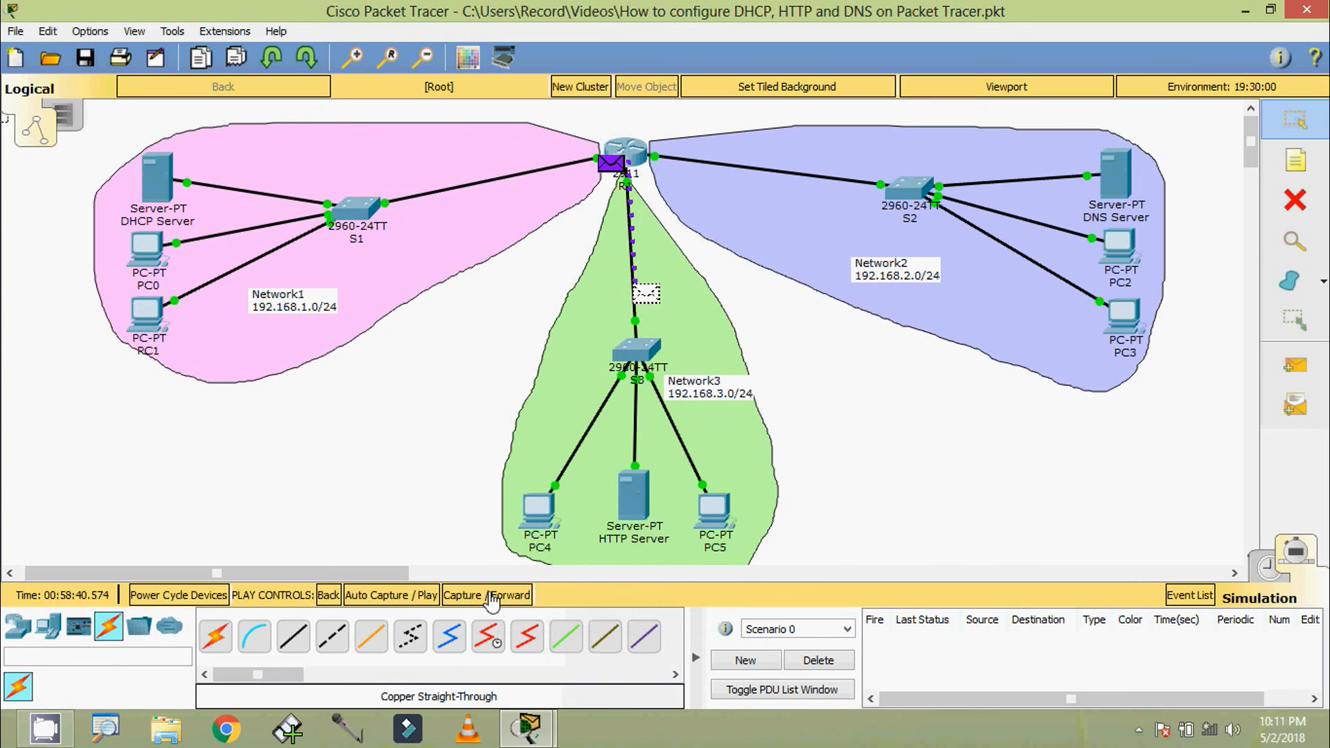
left_click(491, 597)
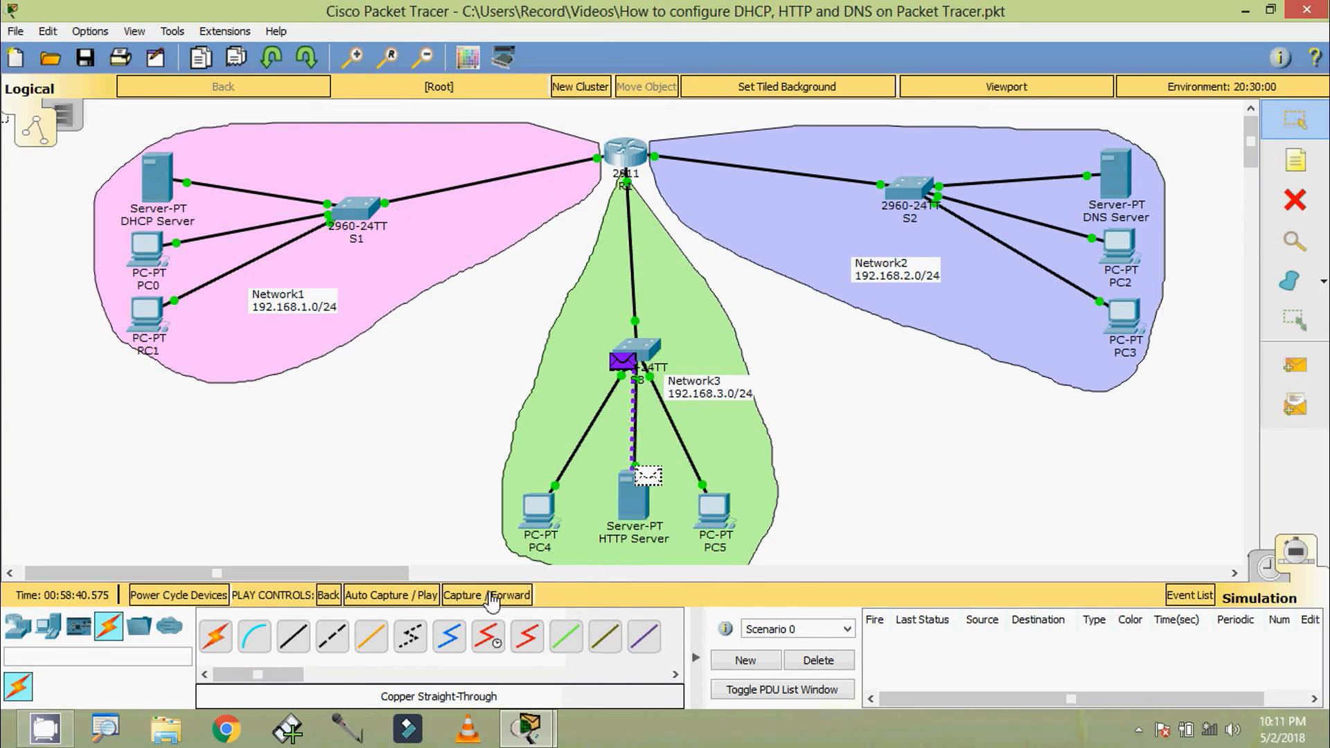
Advance the simulation until the HTTP reply travels from the HTTP Server through router R1 to switch S1
left_click(491, 597)
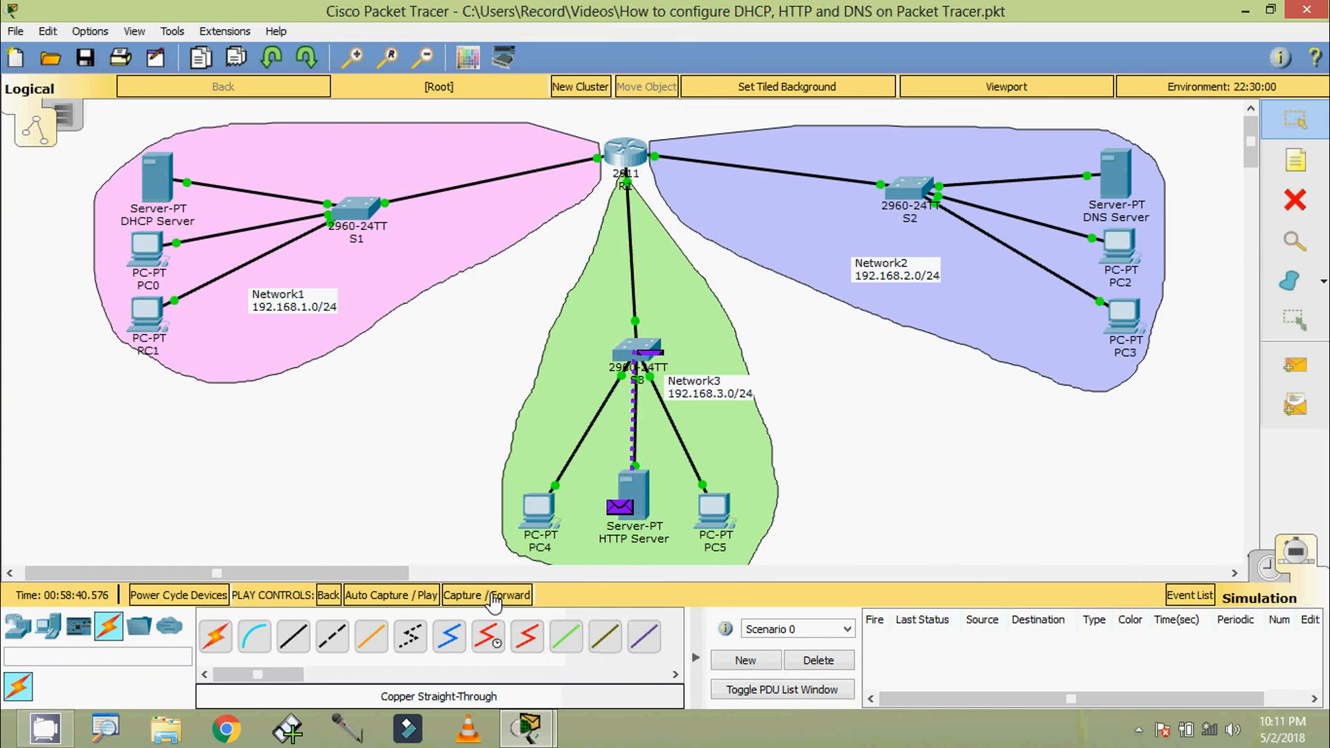
left_click(493, 597)
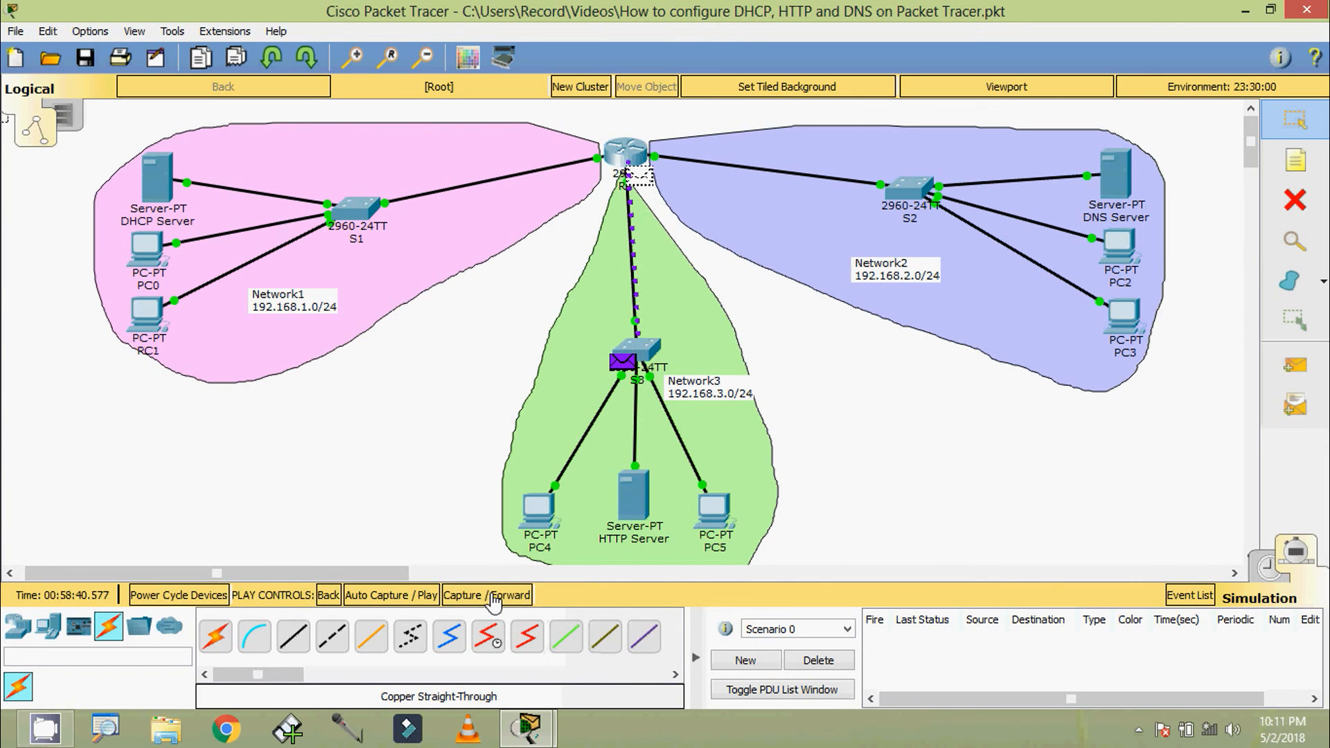
left_click(493, 597)
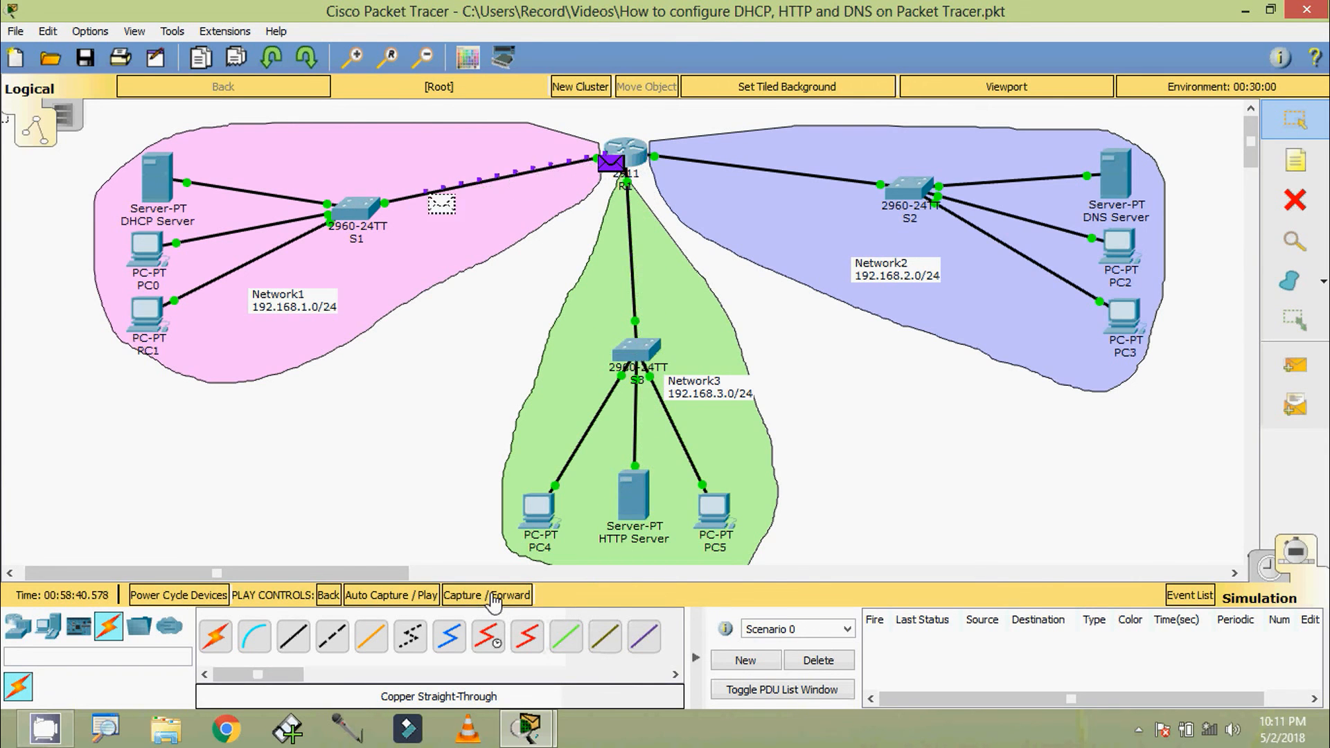
Bring up PC0's web browser window, restore the topology window to a smaller size, and move the two windows apart
mouse_move(553, 714)
left_click(671, 620)
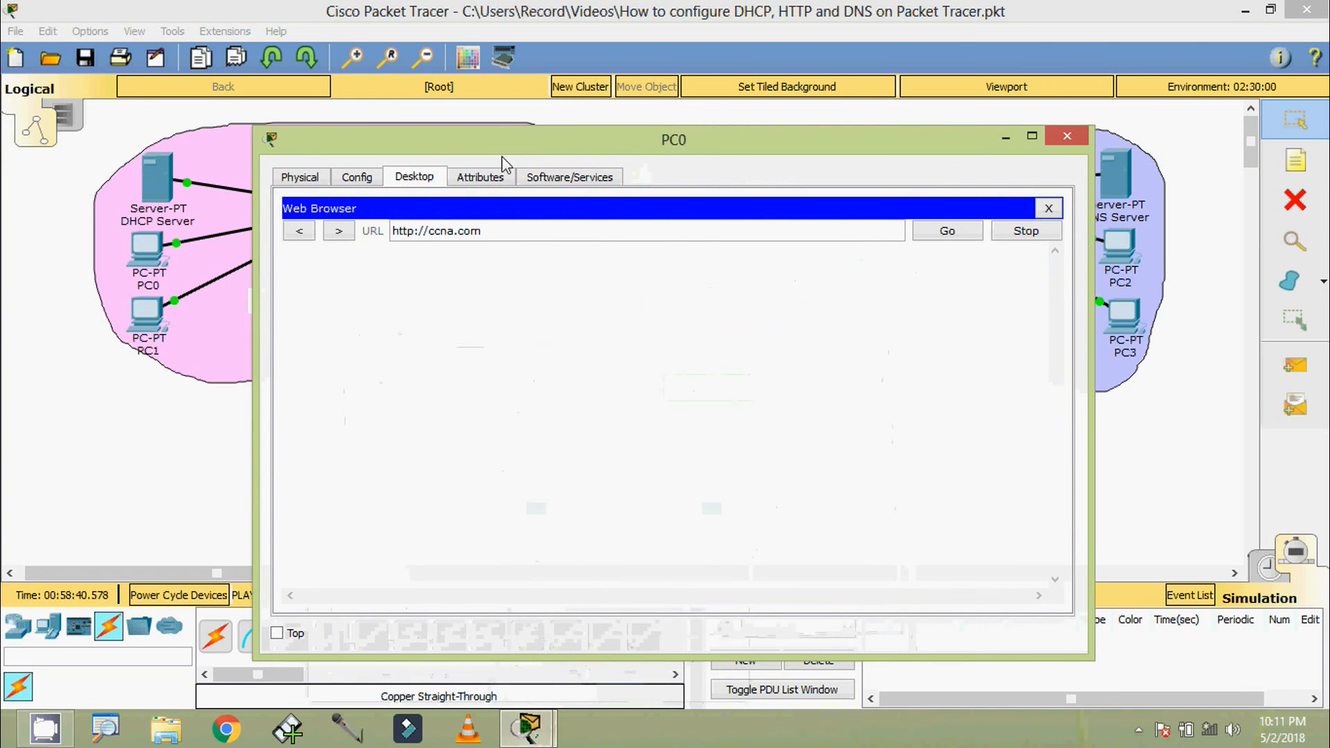
left_click_drag(280, 147, 612, 248)
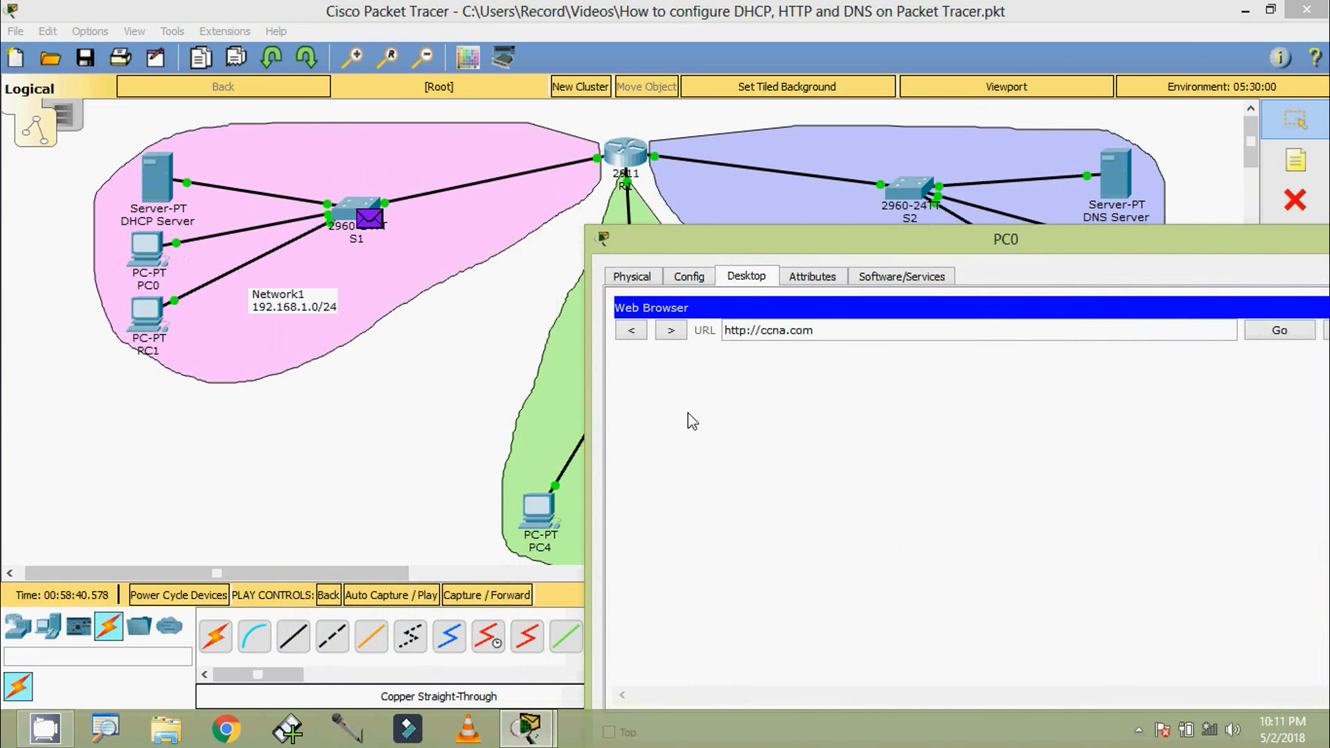
left_click(1270, 19)
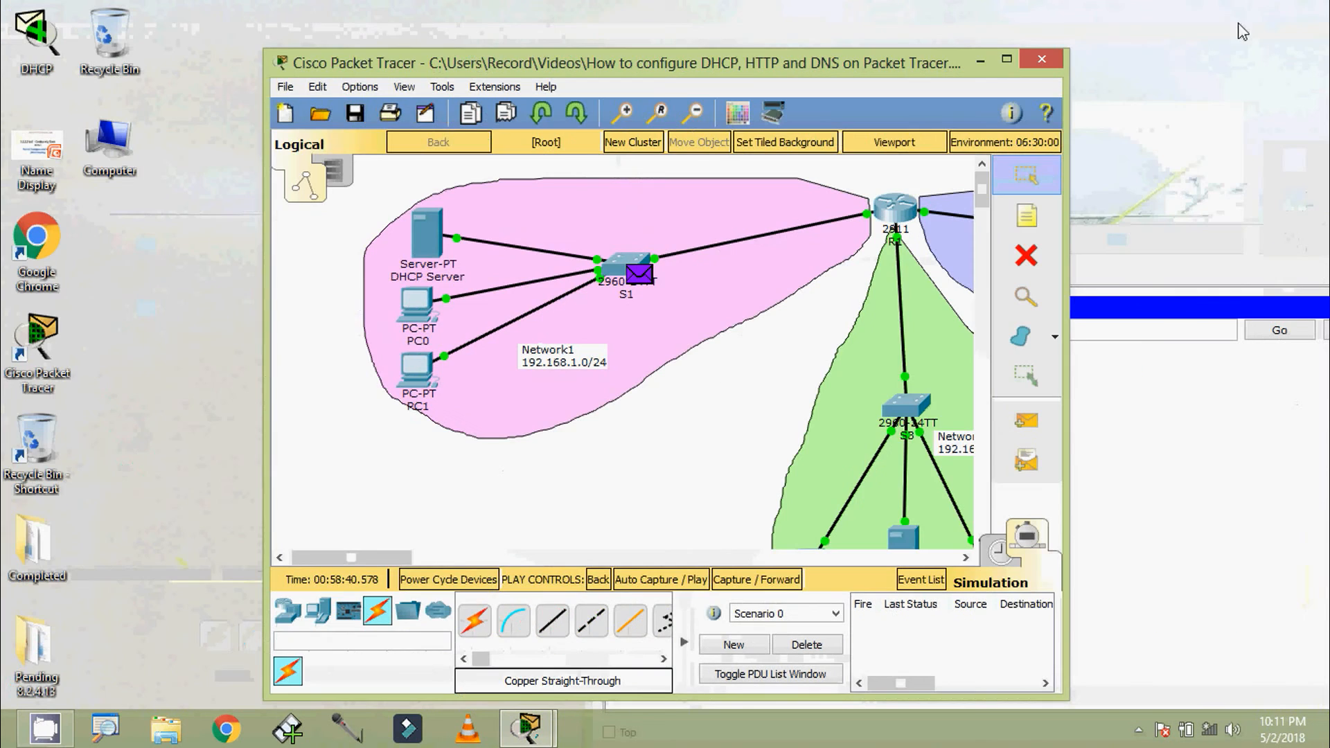
left_click_drag(680, 25, 420, 26)
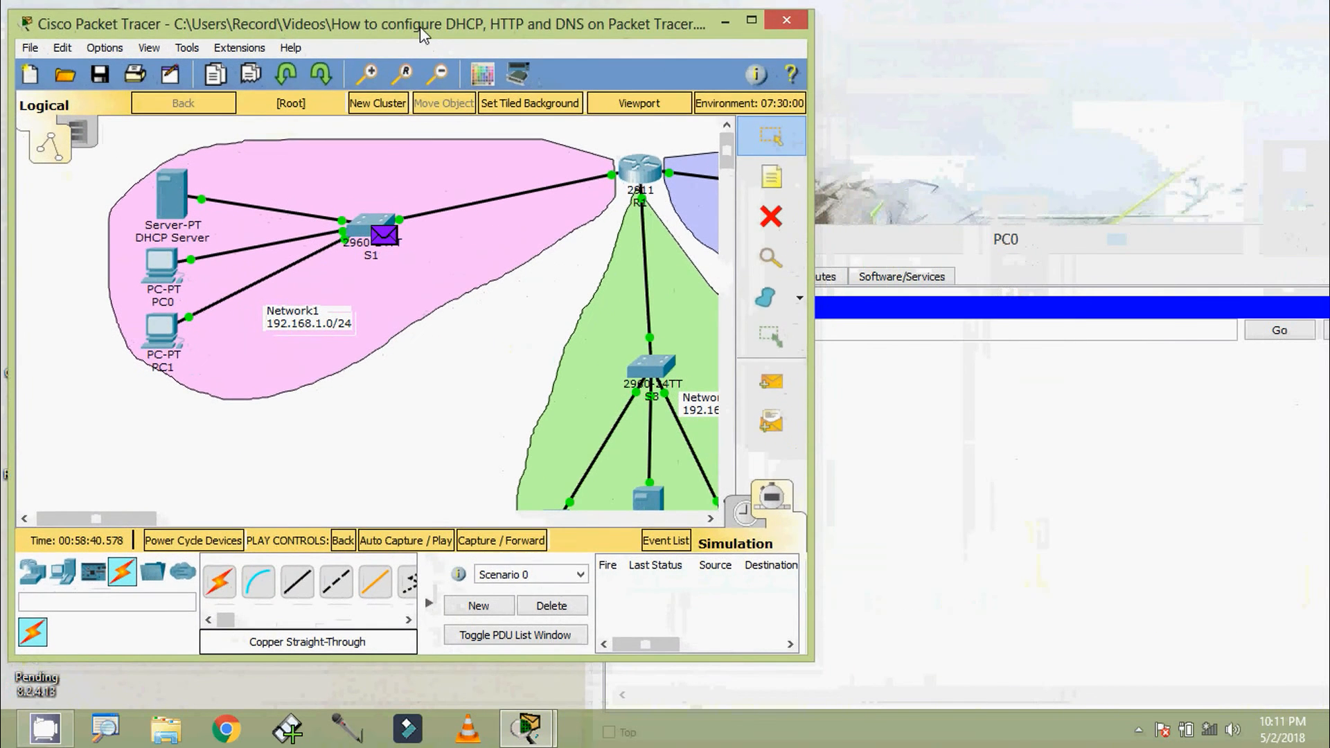
left_click_drag(856, 237, 911, 167)
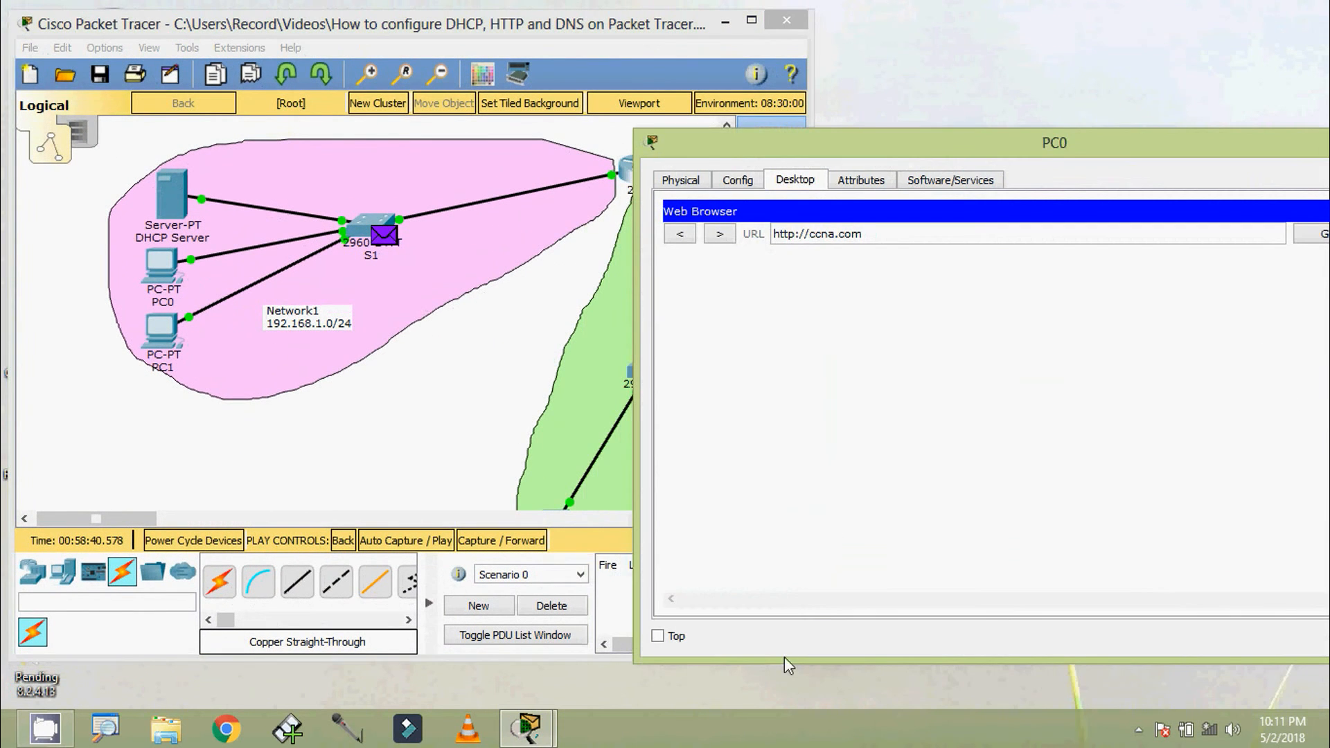
Tile the topology and PC0 browser windows side by side, and advance the simulation one event to deliver the HTTP reply to PC0
left_click(449, 458)
right_click(709, 724)
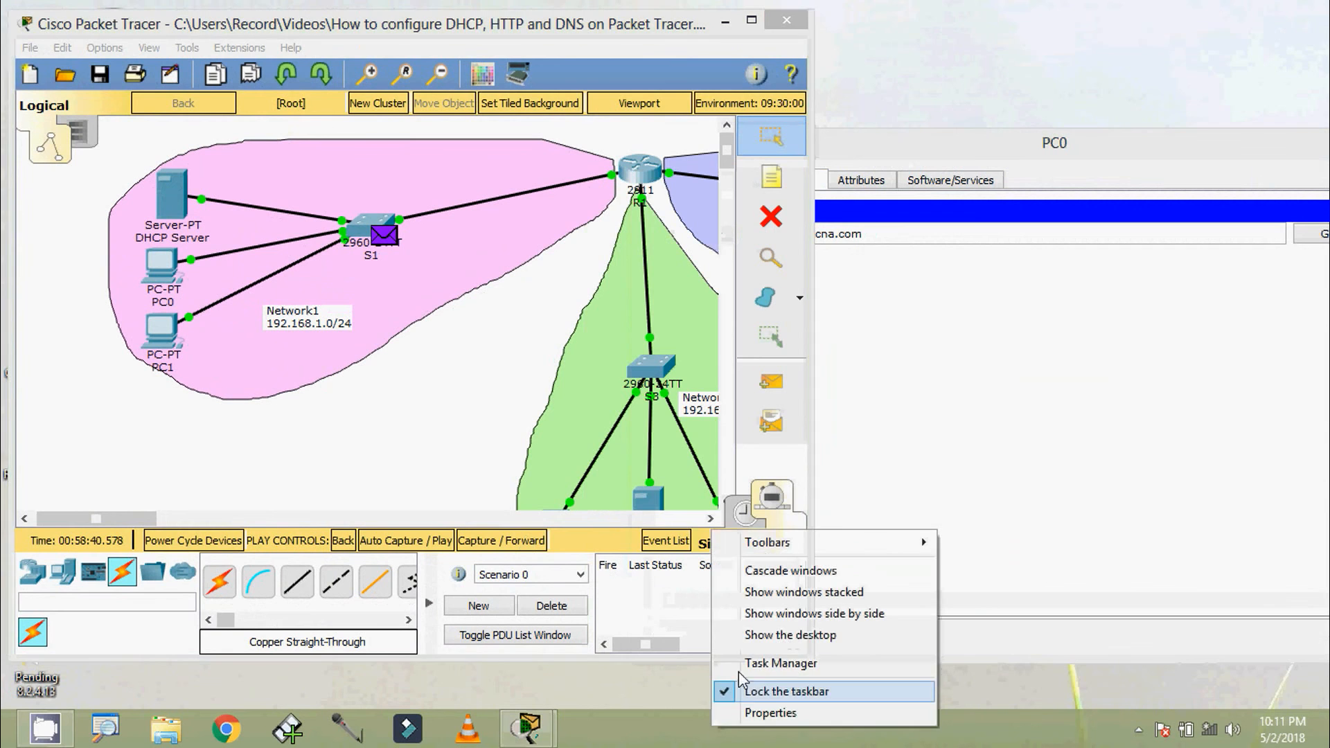
left_click(793, 616)
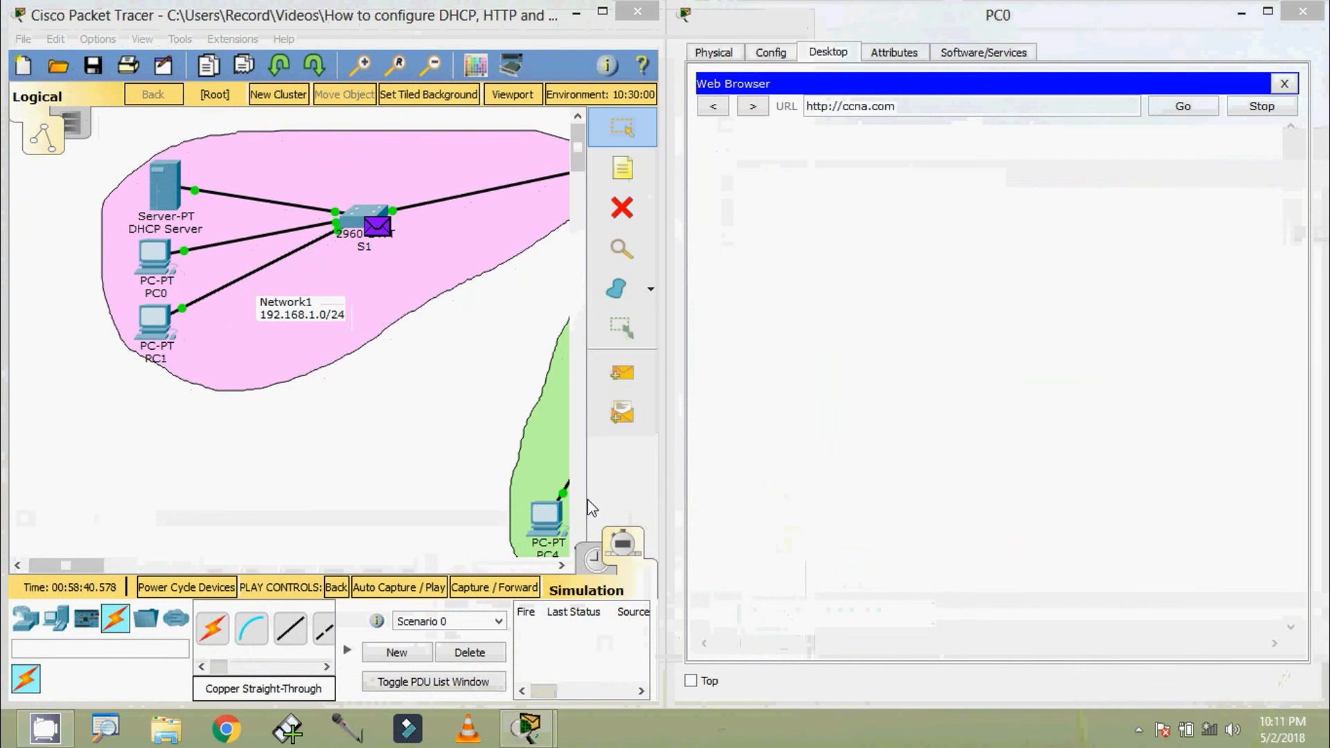
left_click(506, 589)
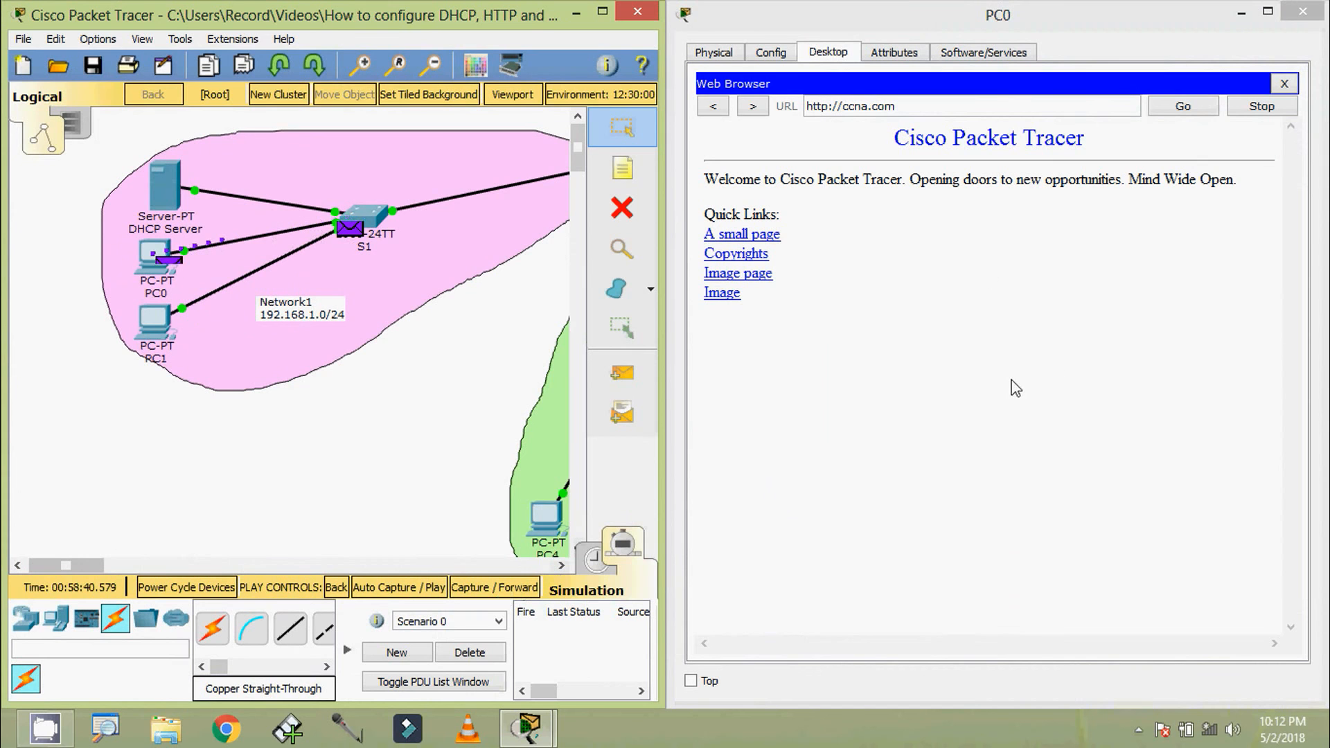